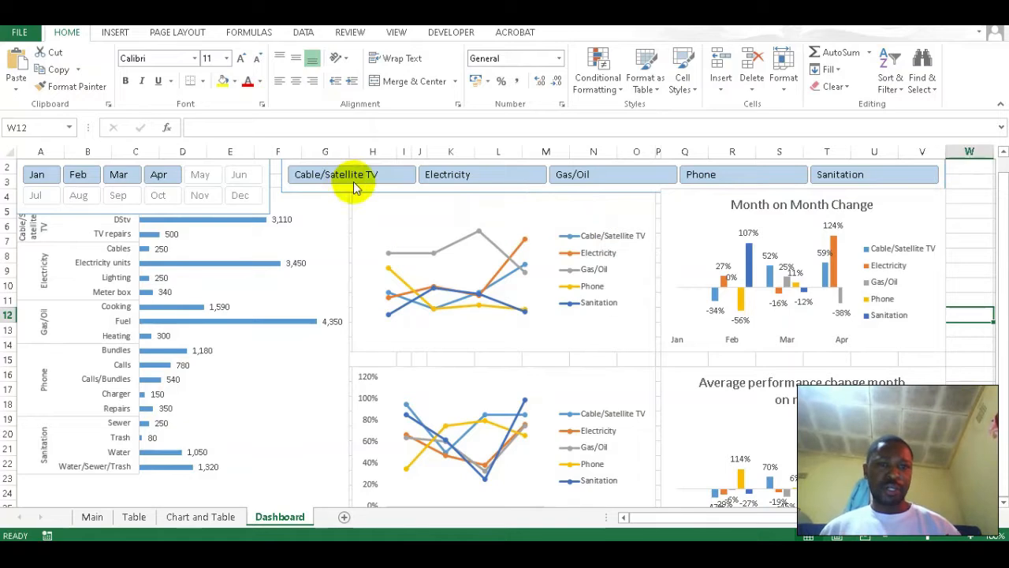
- Filter the dashboard's category charts by Electricity and by Gas/Oil, and reselect all five expense categories
click(470, 175)
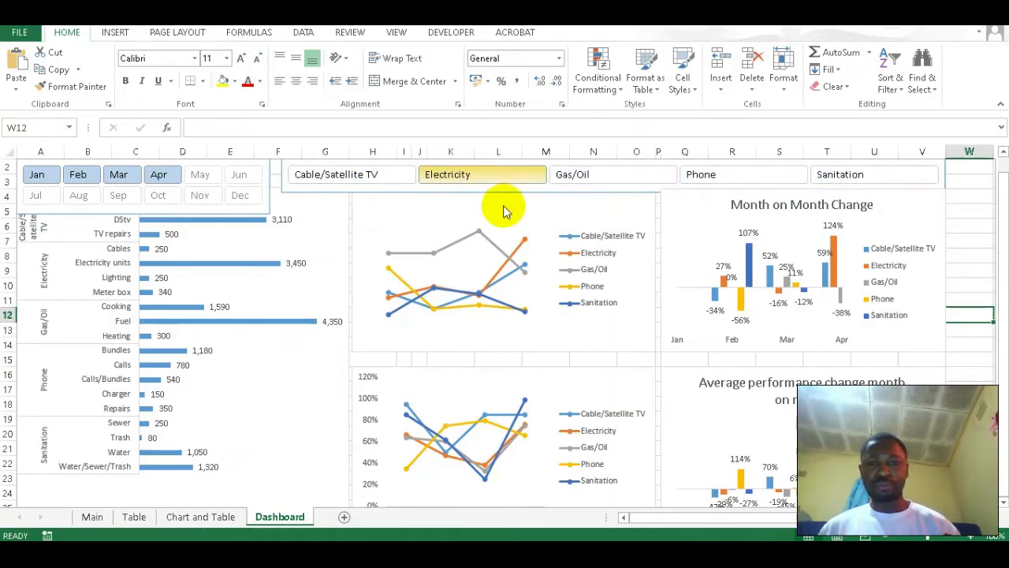
click(607, 175)
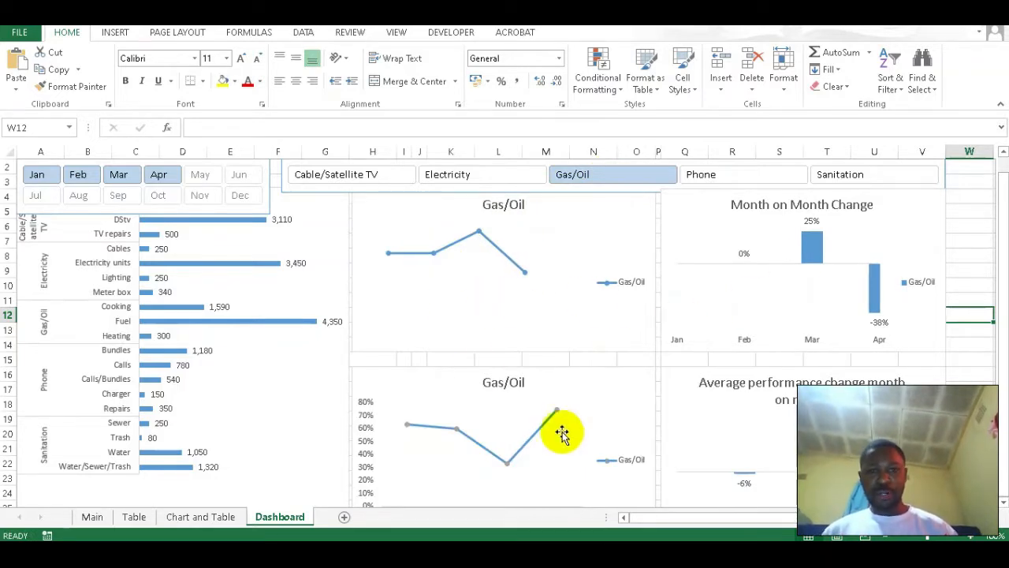
click(367, 175)
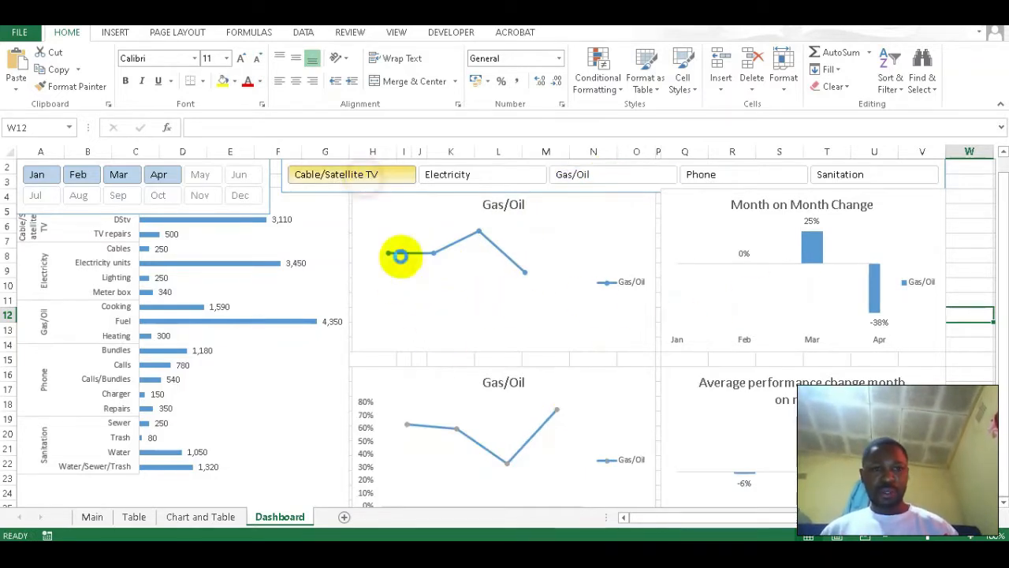
ctrl+click(505, 178)
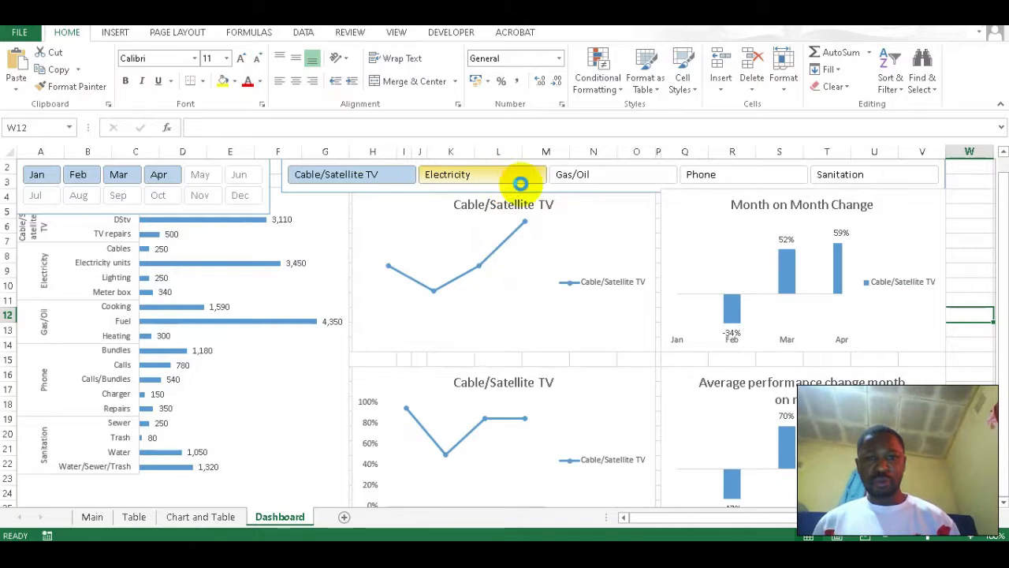
ctrl+click(608, 174)
ctrl+click(746, 174)
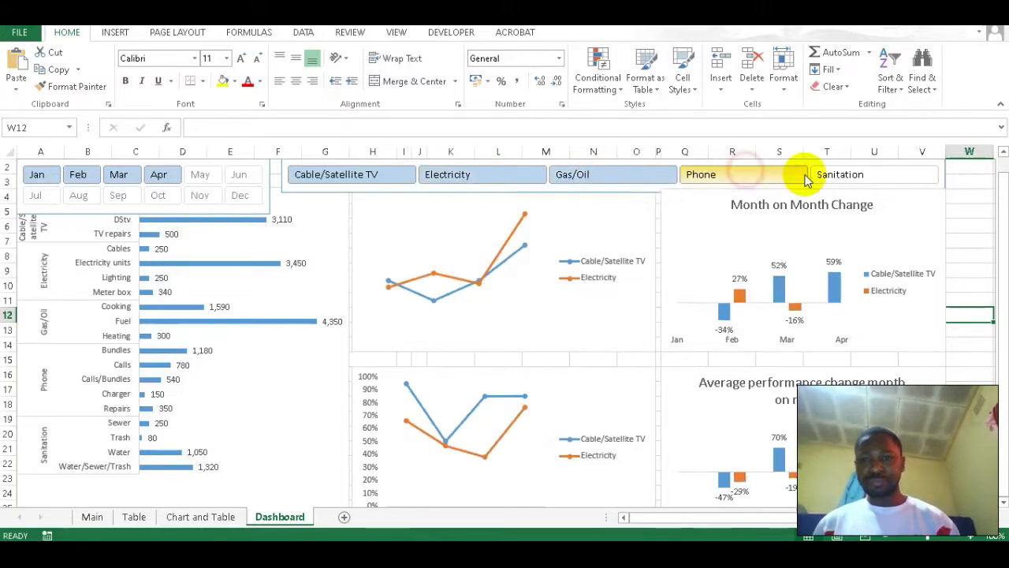
ctrl+click(851, 176)
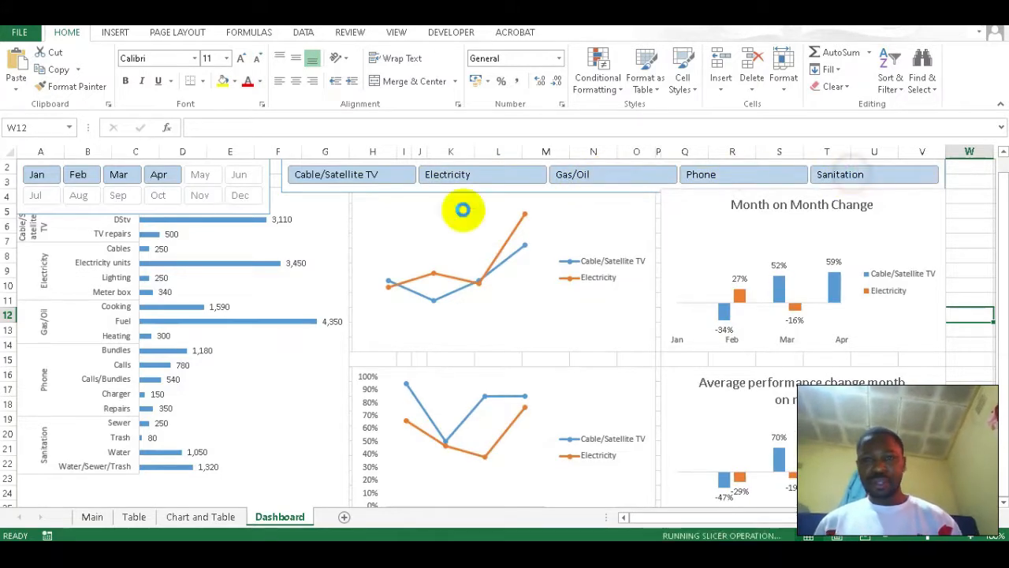
- Filter the expense bar chart by Mar and by Feb, and reselect the months Jan to Apr
click(124, 178)
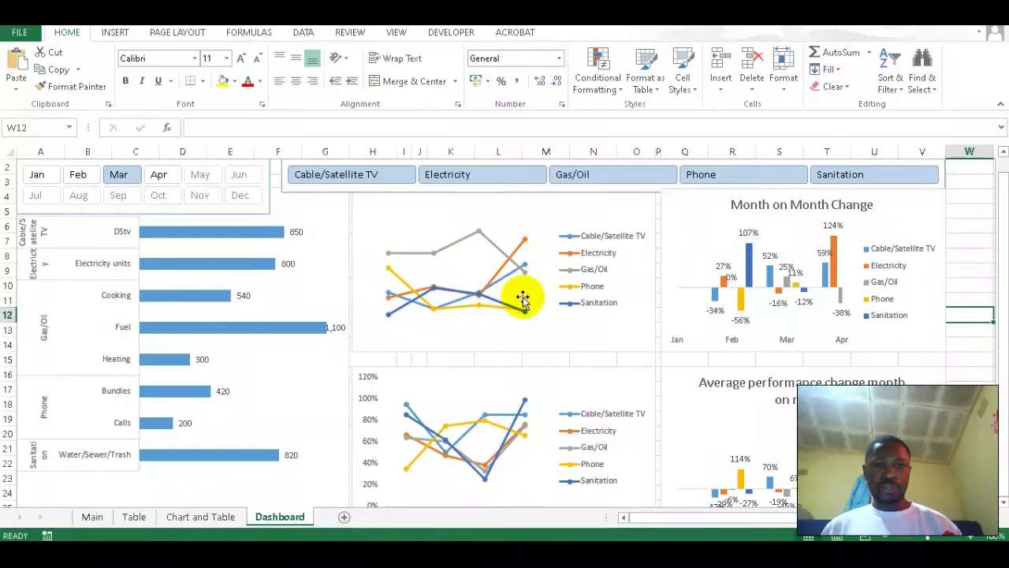
click(44, 179)
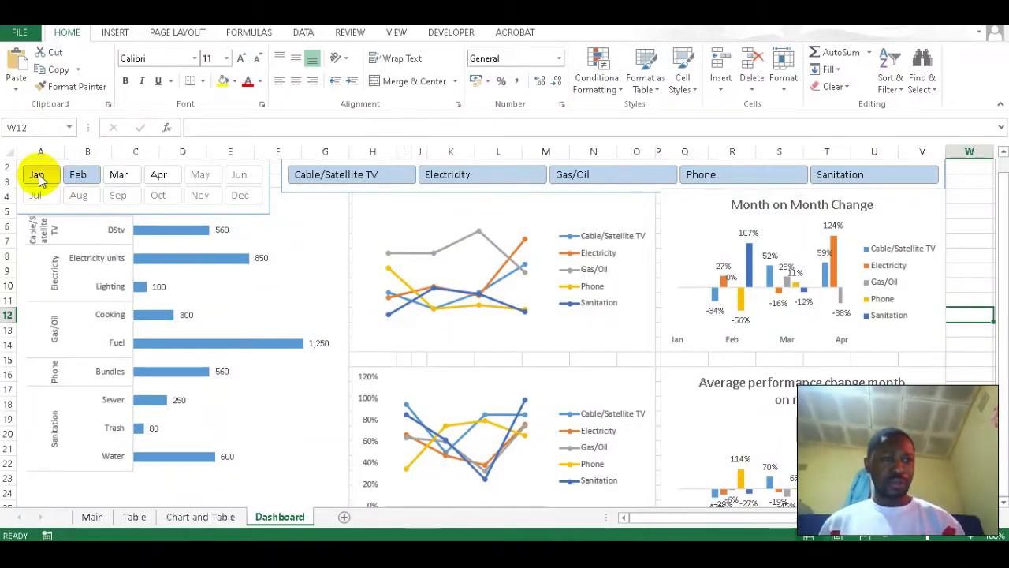
shift+click(41, 177)
shift+click(164, 175)
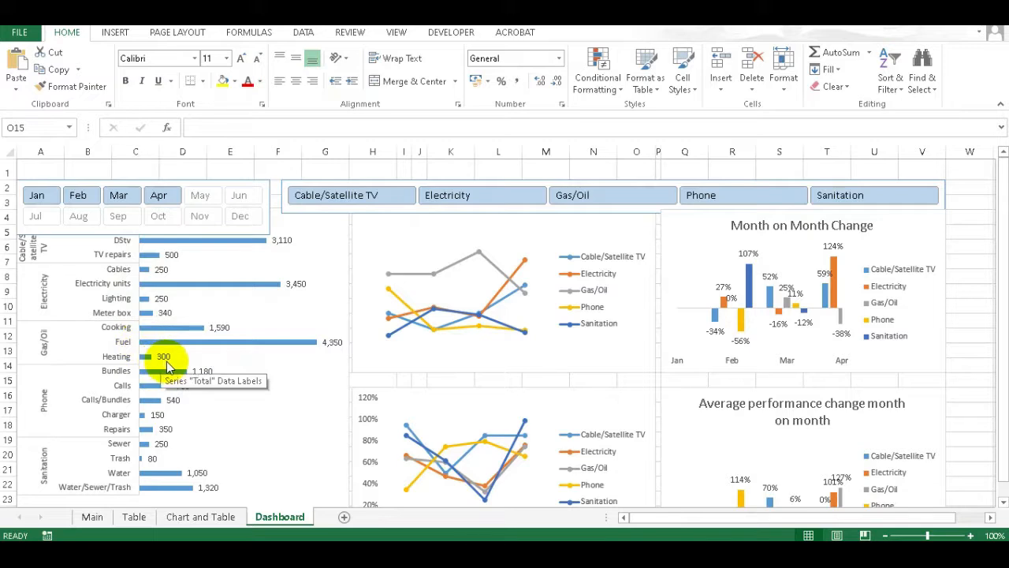
- Filter the expense bar chart to Jan, and the category charts to Cable/Satellite TV, to Electricity, and to Electricity with Gas/Oil
click(42, 199)
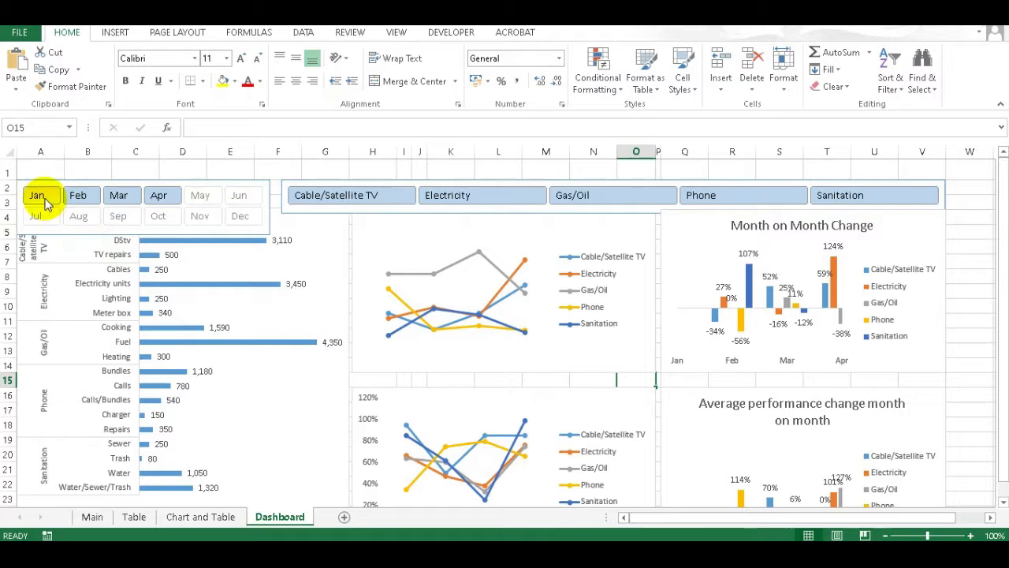
click(39, 195)
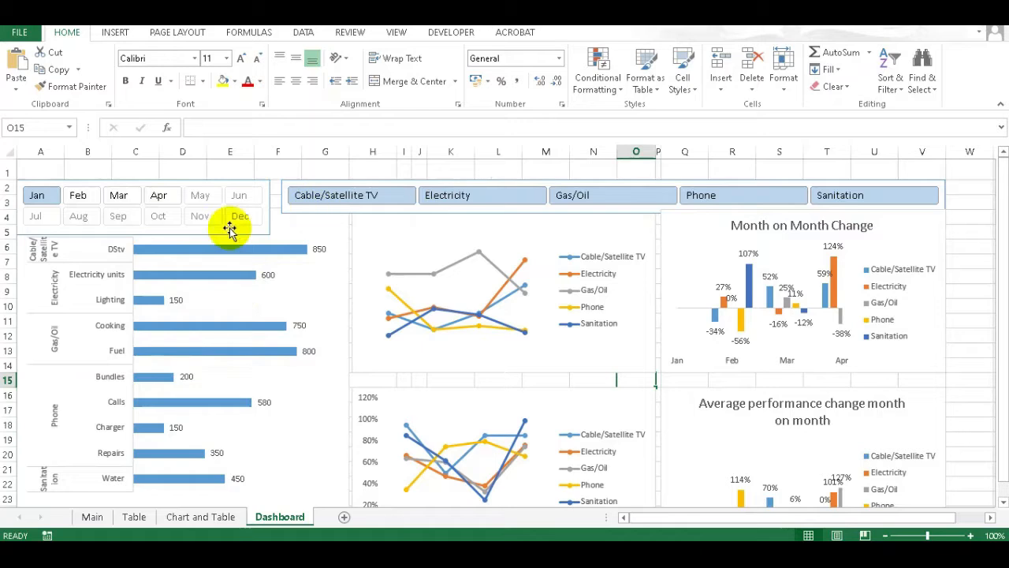
click(375, 201)
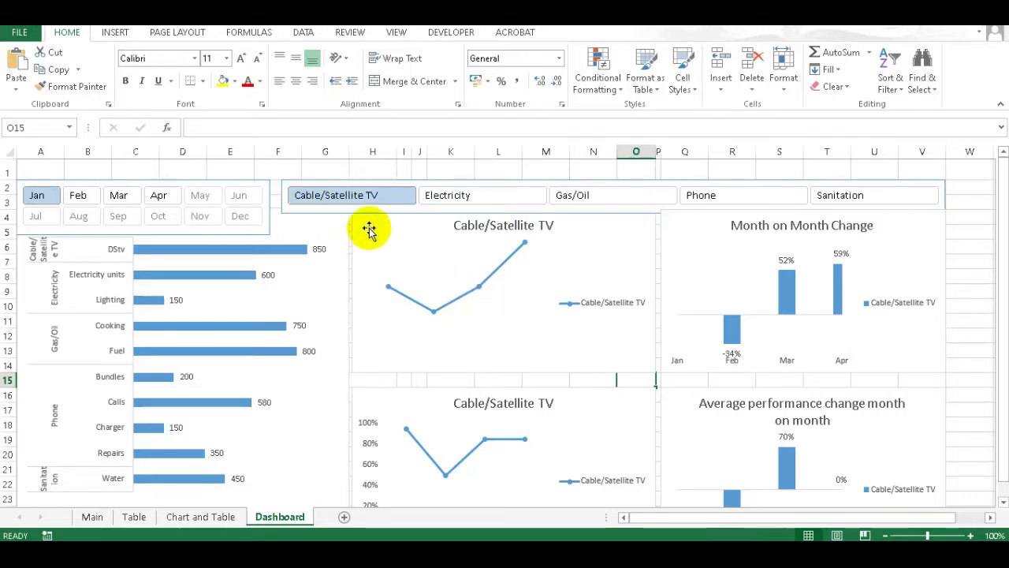
click(456, 202)
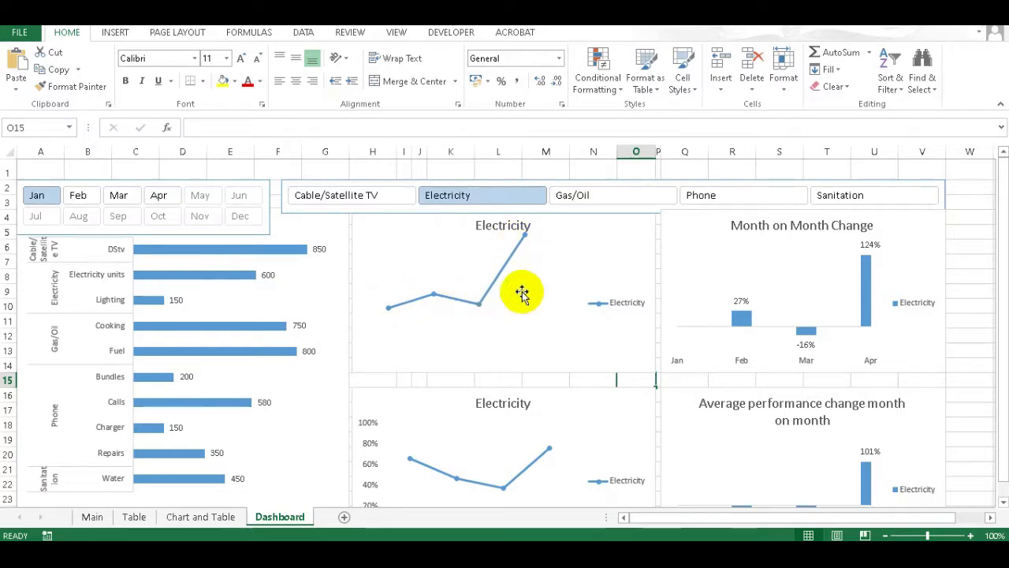
ctrl+click(625, 203)
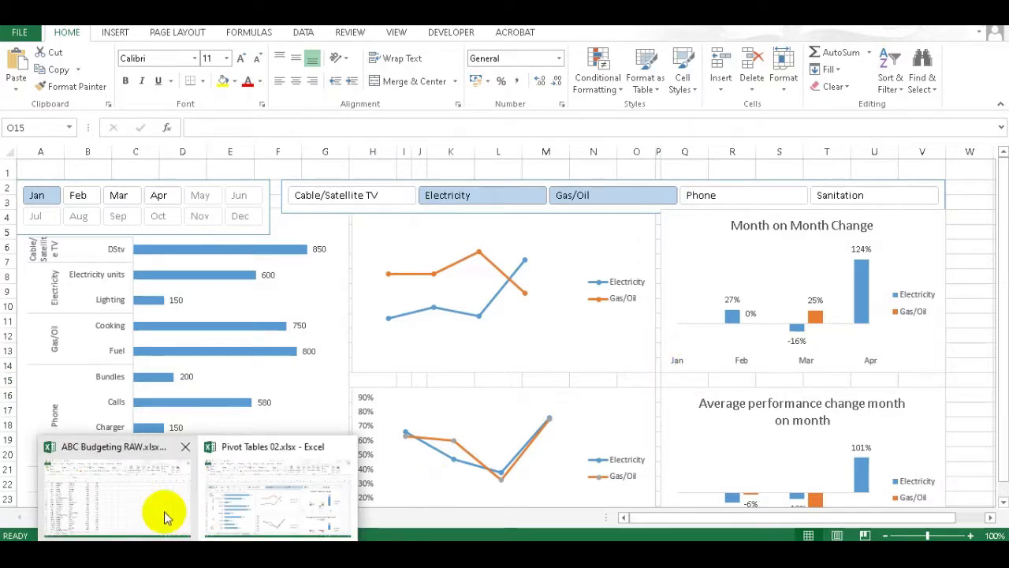
- Switch to the ABC Budgeting RAW workbook and convert the expense data in B2:F35 into a table with headers
click(163, 516)
scroll(224, 355, up, 1)
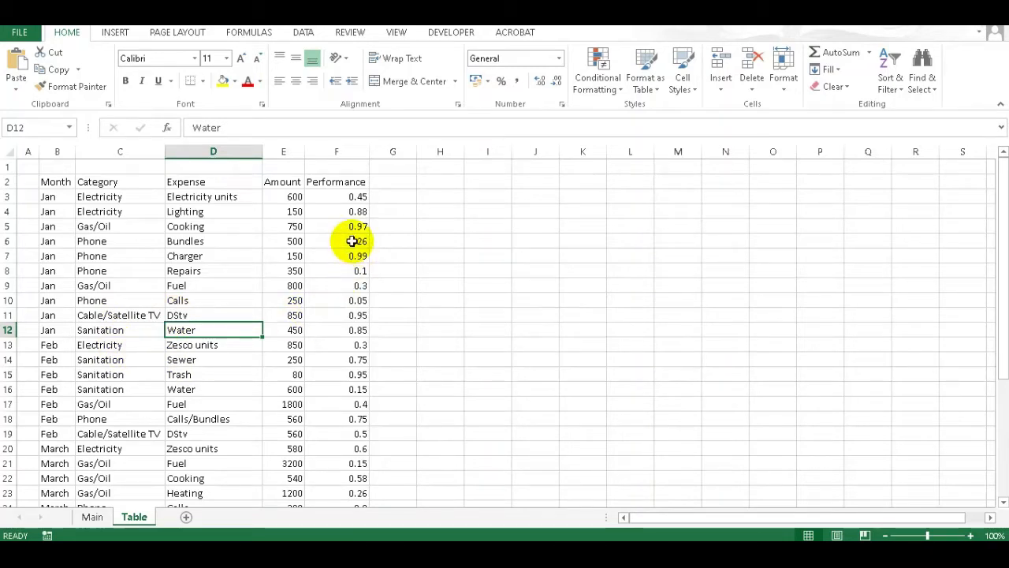
click(210, 286)
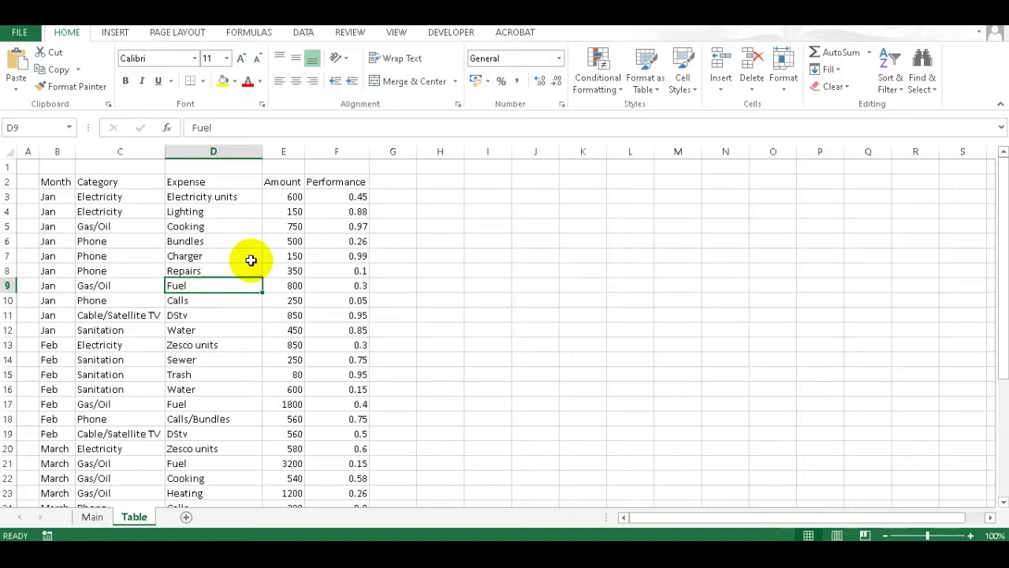
key(ctrl+t)
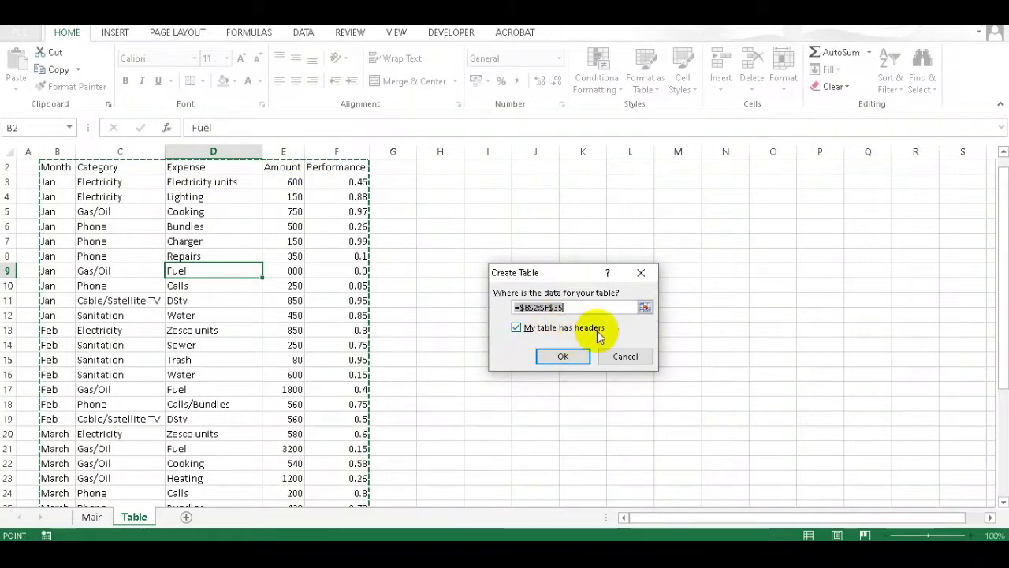
click(578, 359)
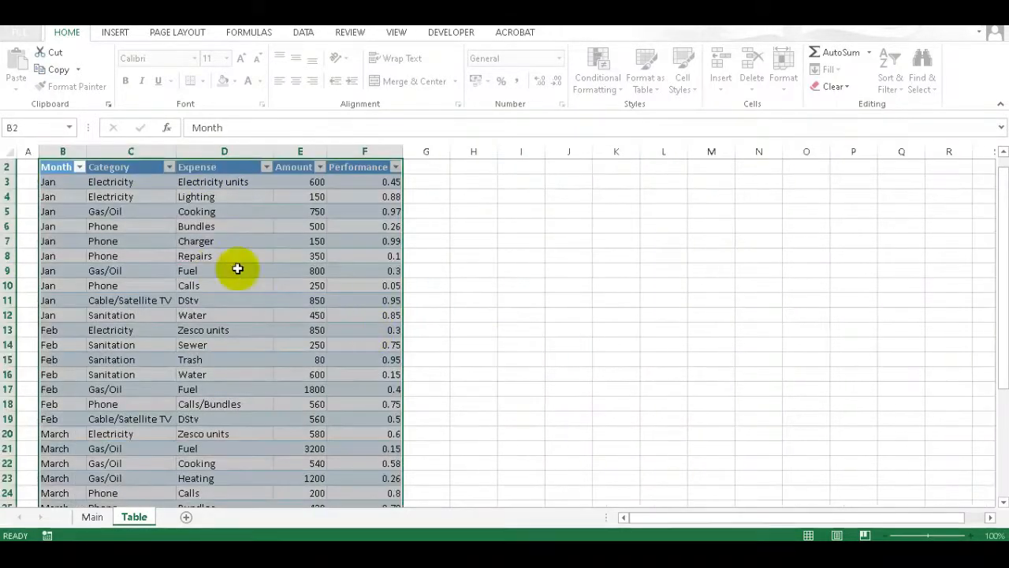
click(217, 265)
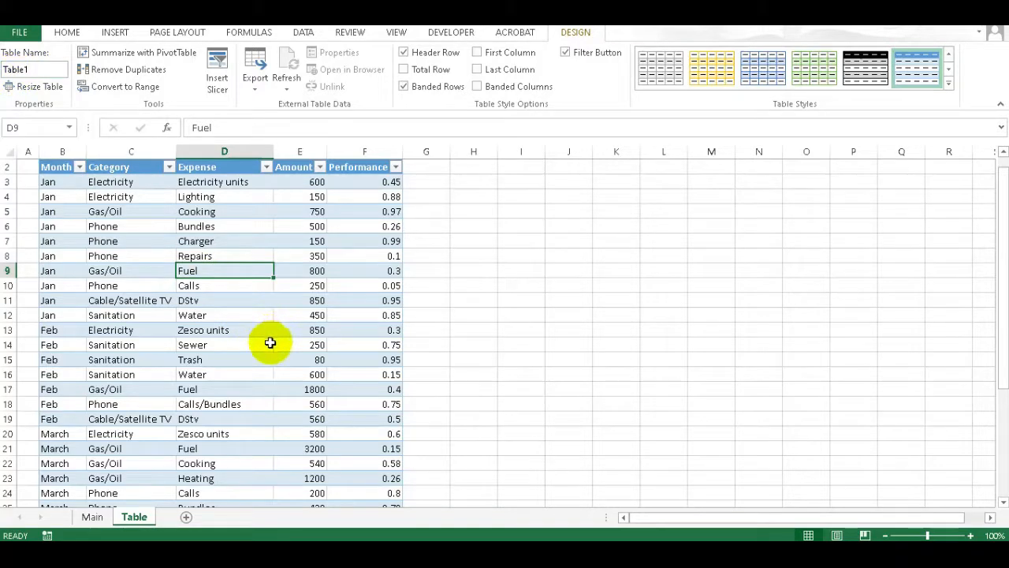
- Create a PivotChart from Table1 on a new worksheet
scroll(269, 318, up, 1)
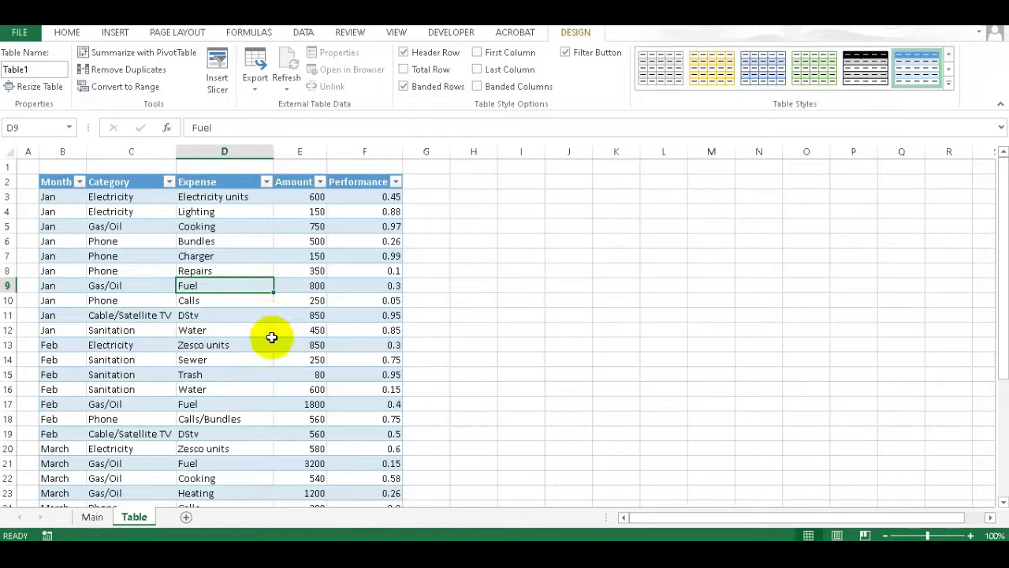
click(116, 34)
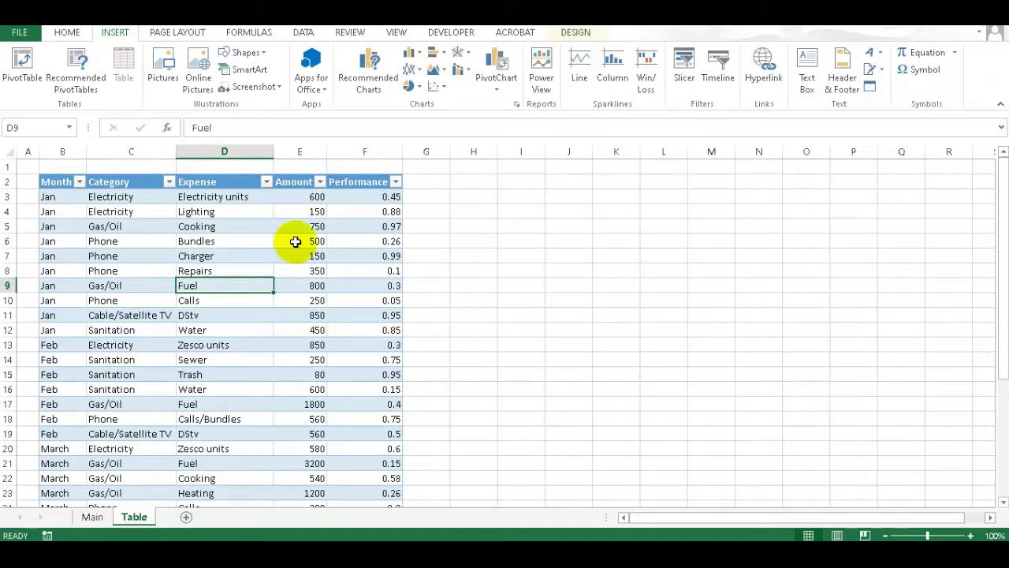
click(493, 63)
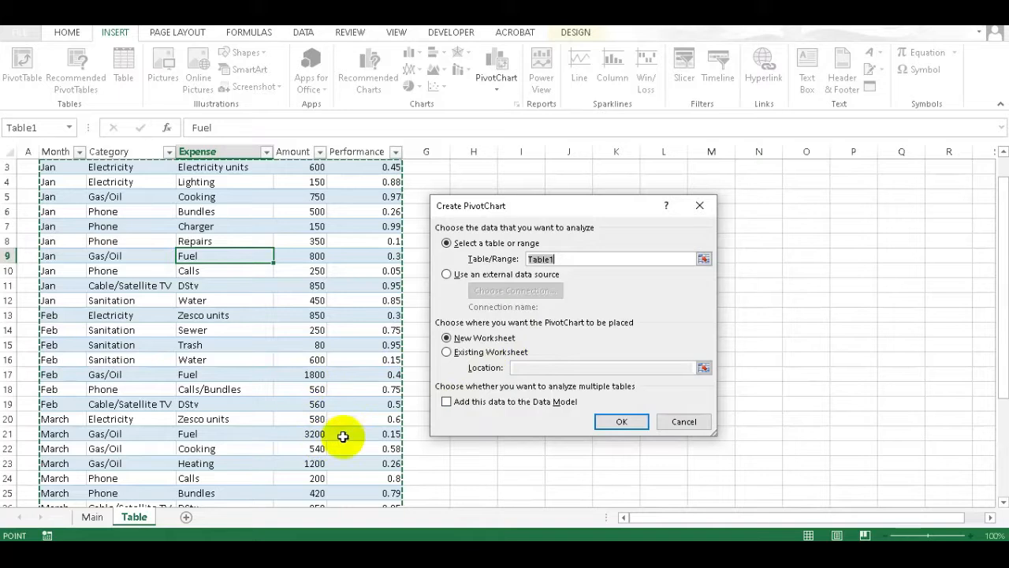
click(623, 424)
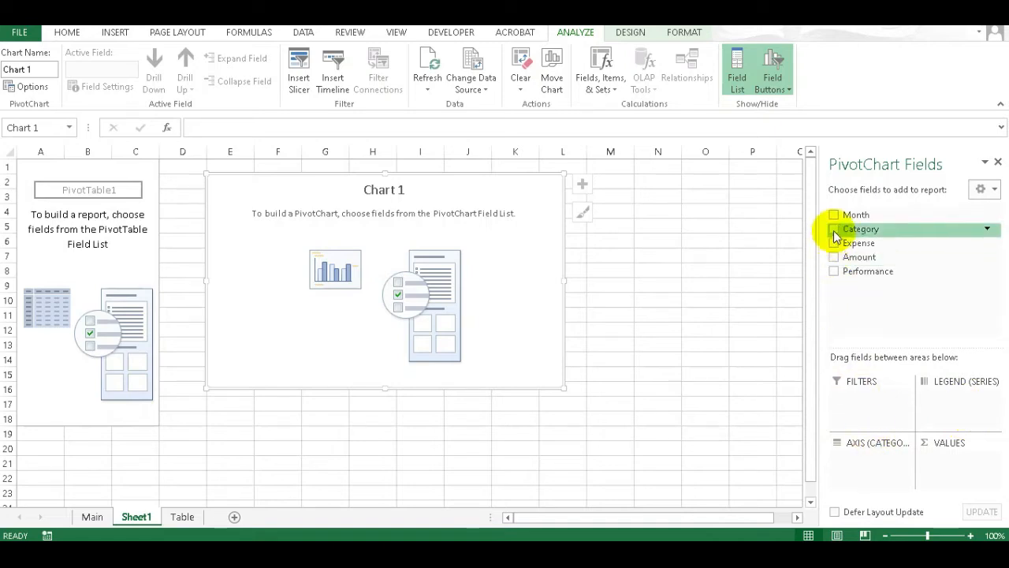
- Add Category and Expense to the PivotChart's axis and Amount to its values
click(877, 464)
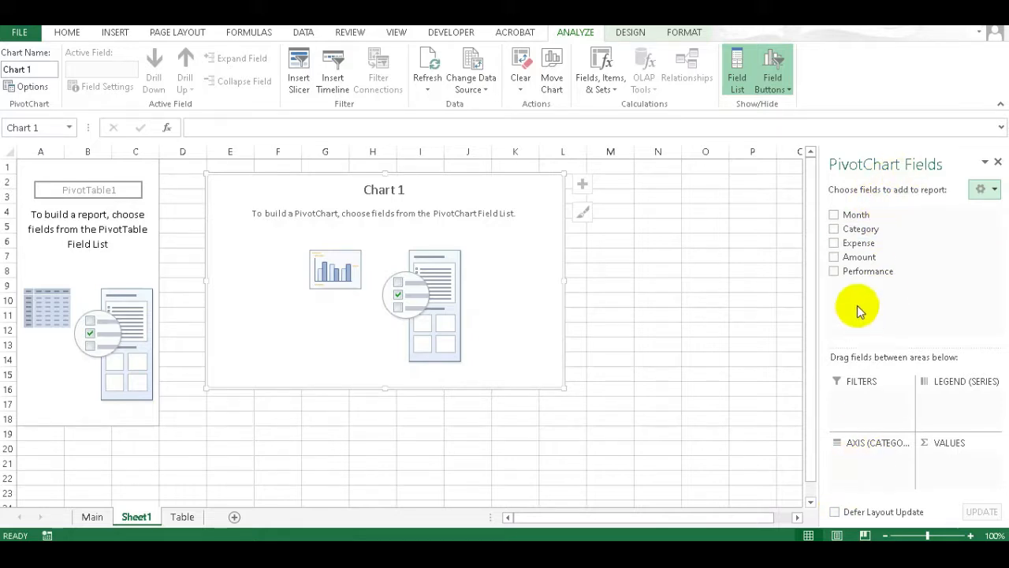
click(834, 228)
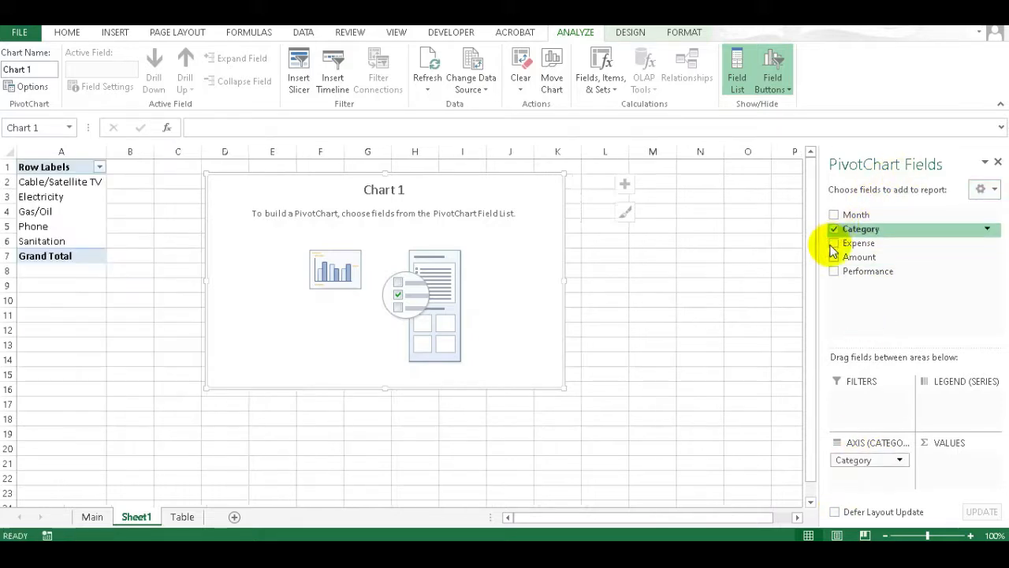
click(835, 244)
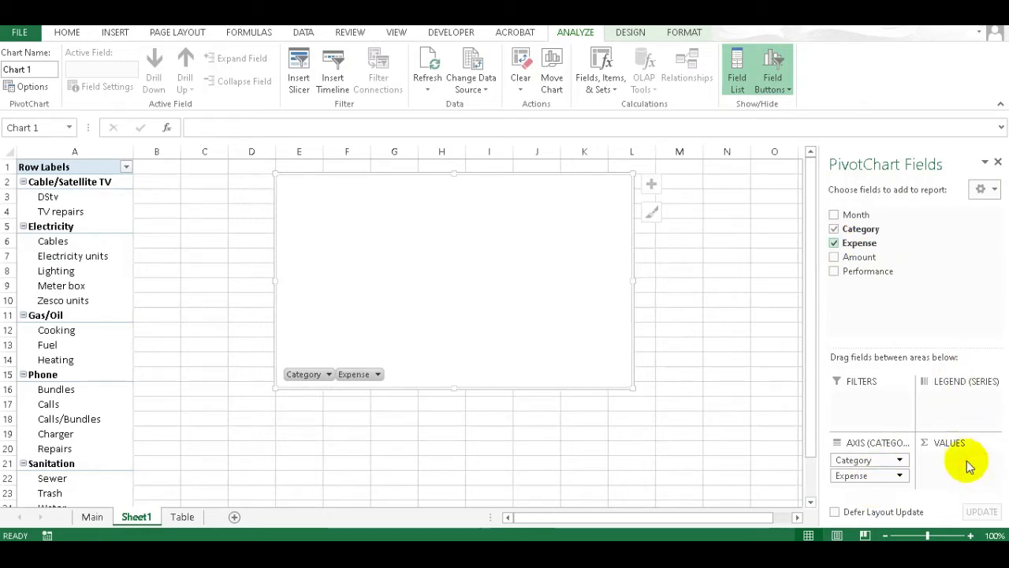
click(834, 258)
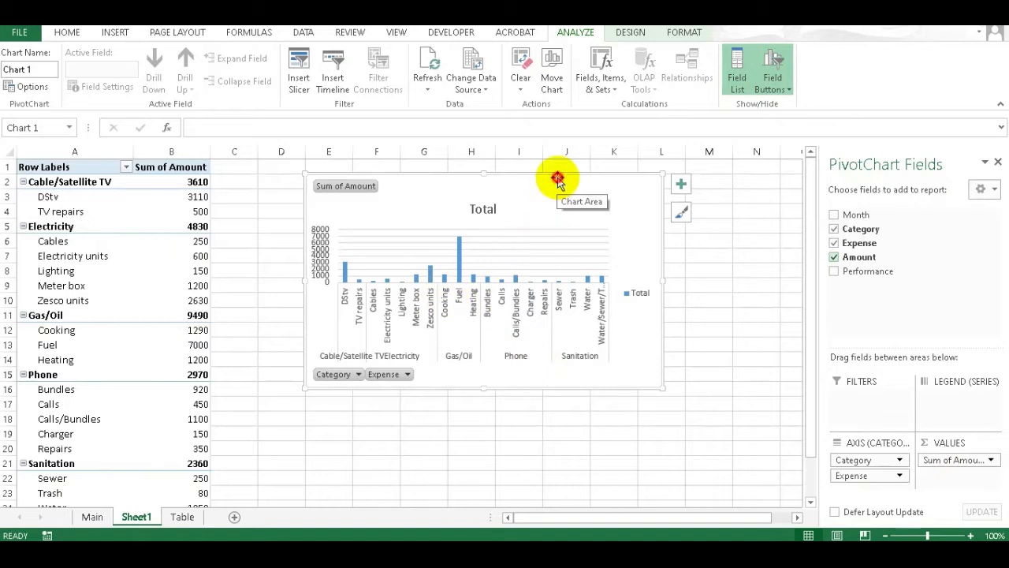
- Make the PivotChart taller and place it beside the pivot table, and change its type to Clustered Bar
drag(557, 180, 524, 188)
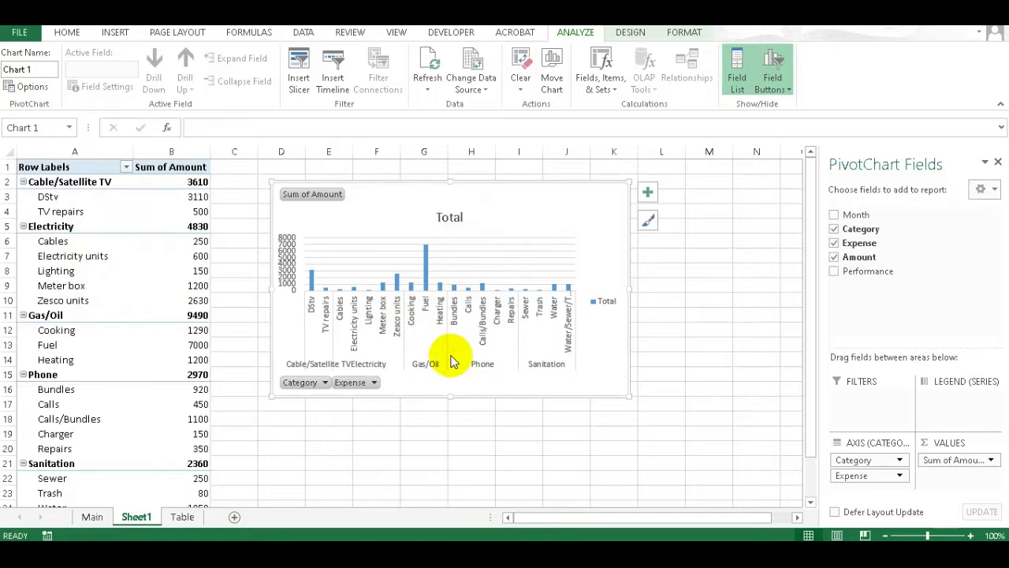
drag(450, 396, 449, 452)
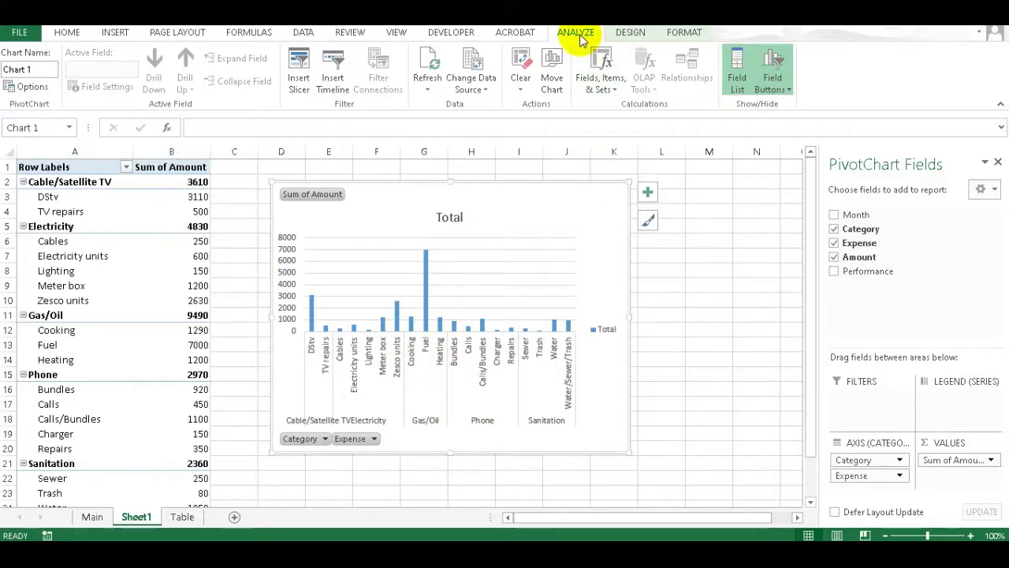
click(630, 32)
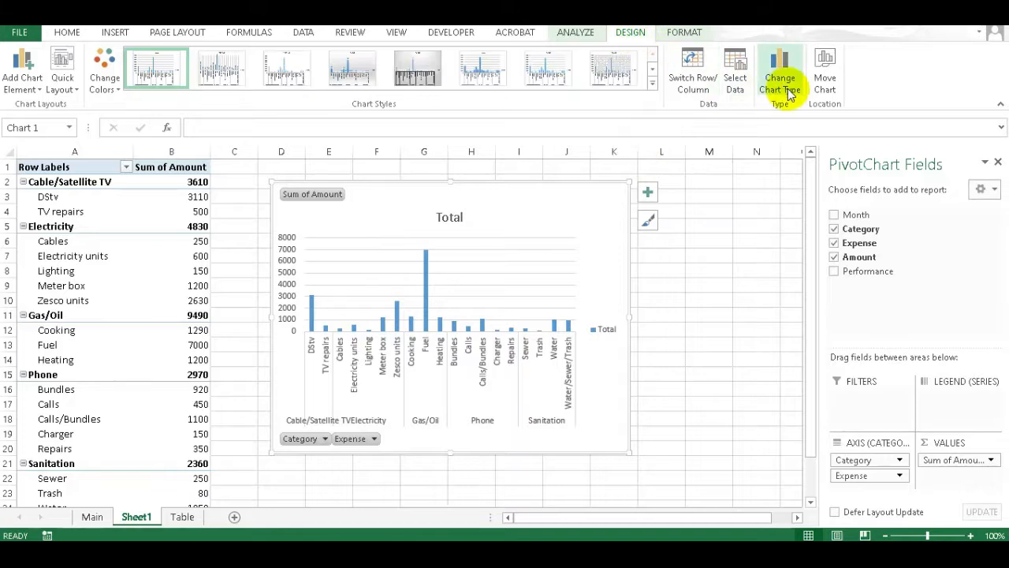
click(789, 89)
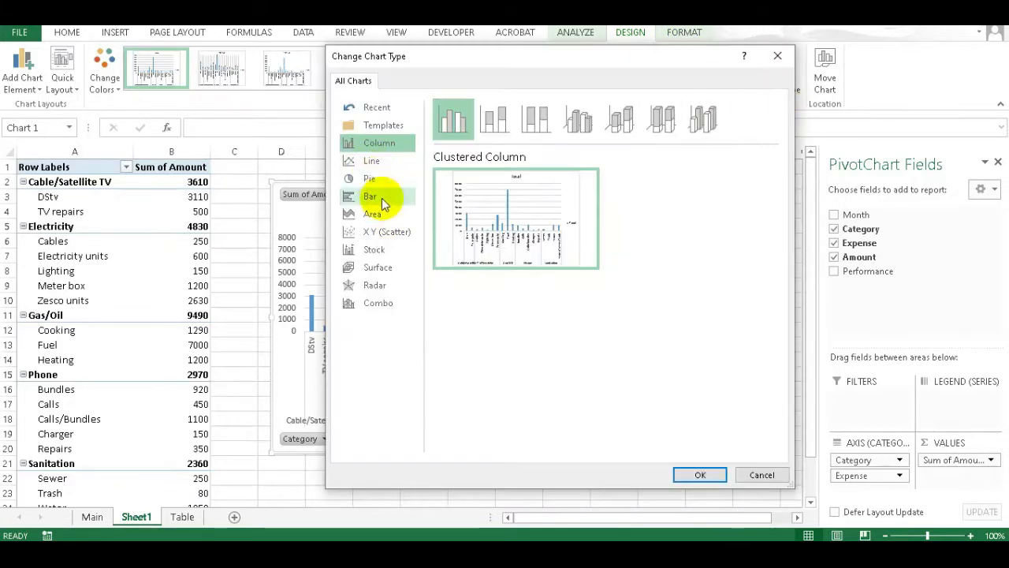
click(380, 199)
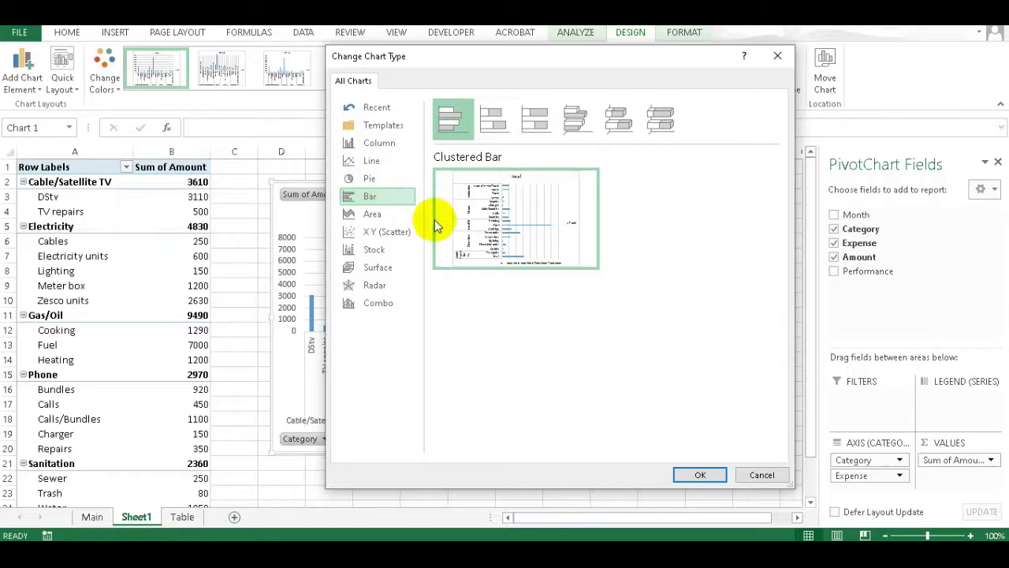
click(701, 475)
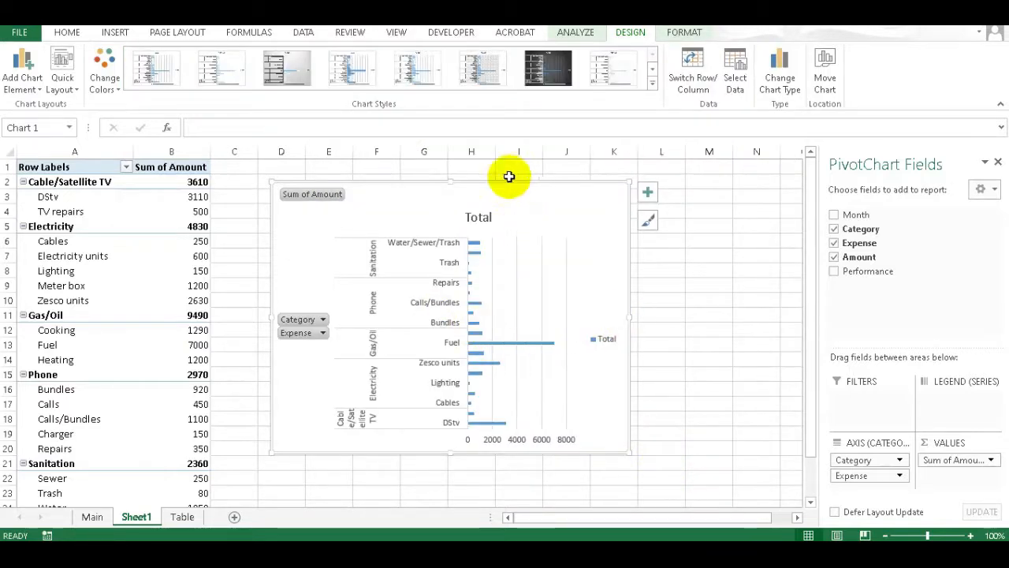
drag(506, 182, 461, 177)
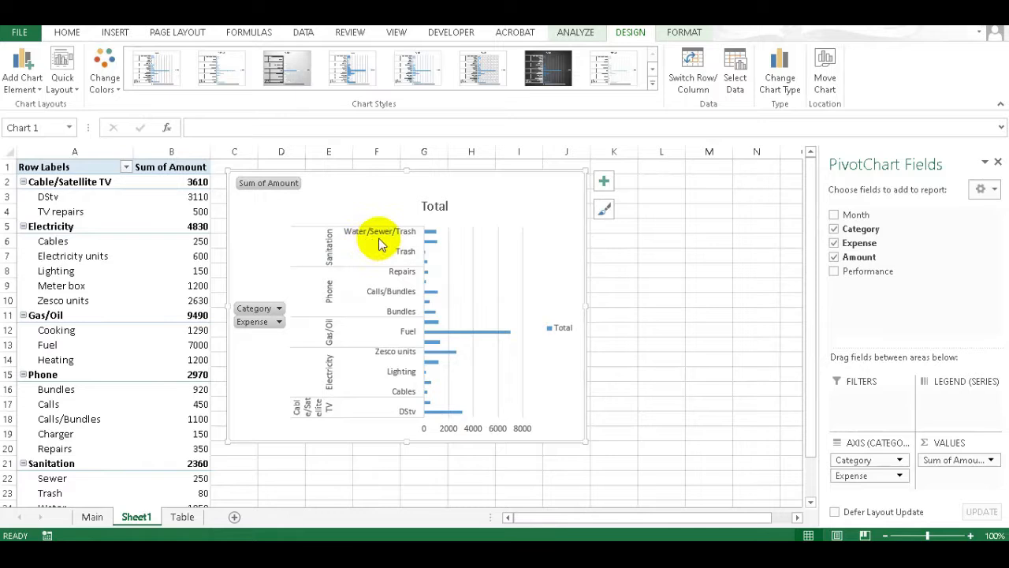
- Hide the axis field buttons and the value field button on the PivotChart
right_click(265, 313)
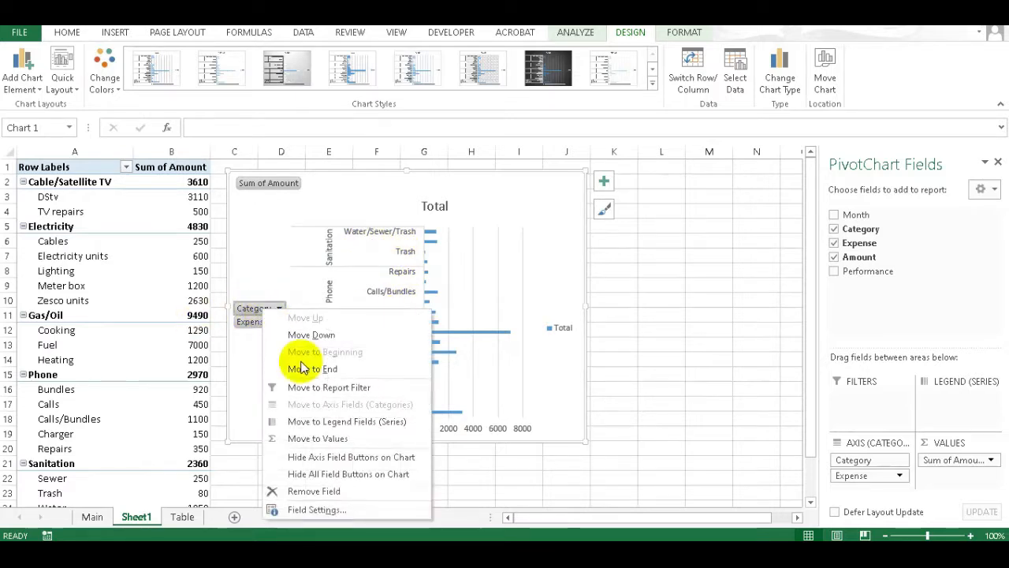
click(345, 460)
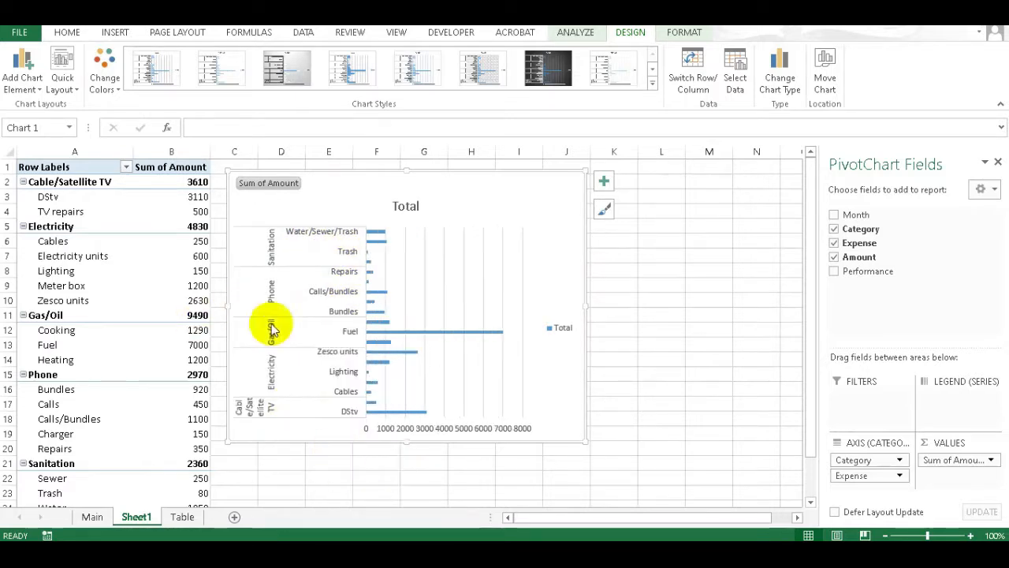
right_click(268, 190)
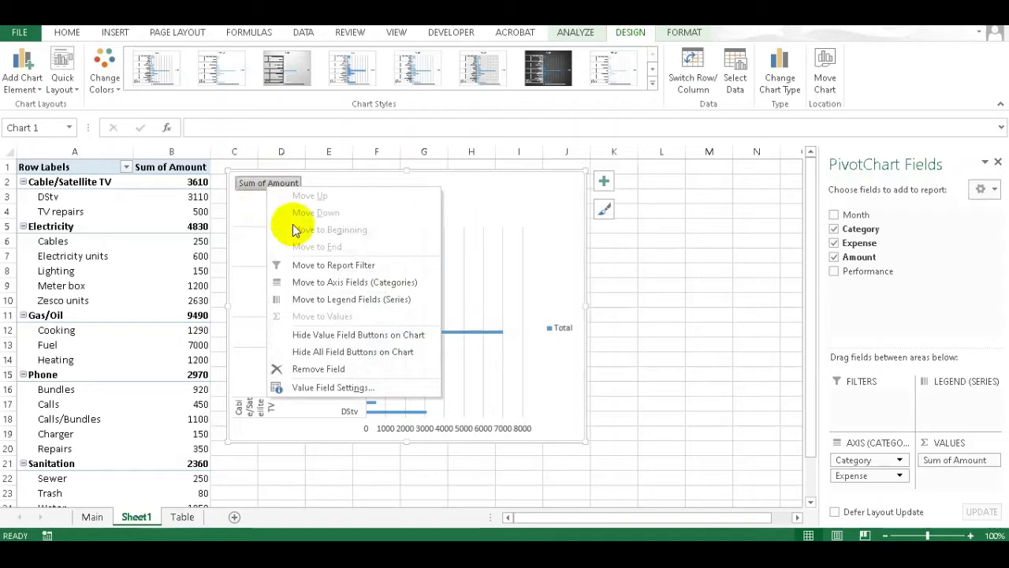
click(359, 336)
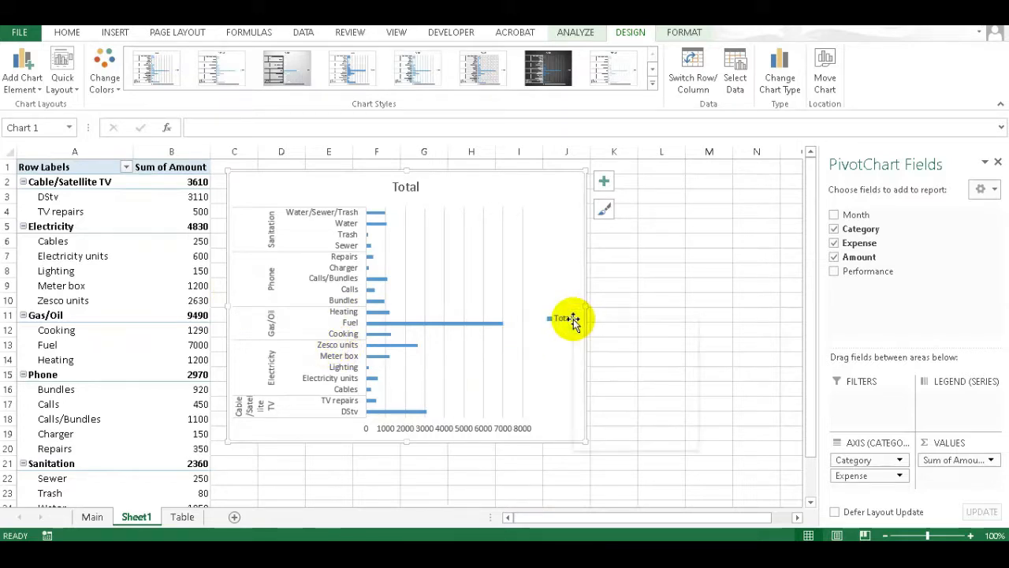
- Delete the PivotChart's legend and make the chart slightly taller
key(Escape)
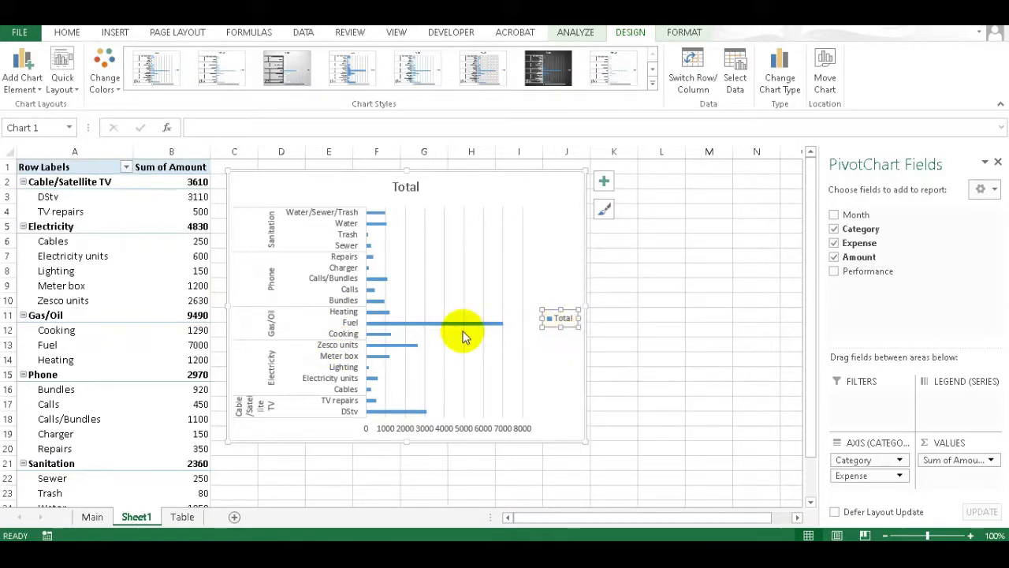
key(Delete)
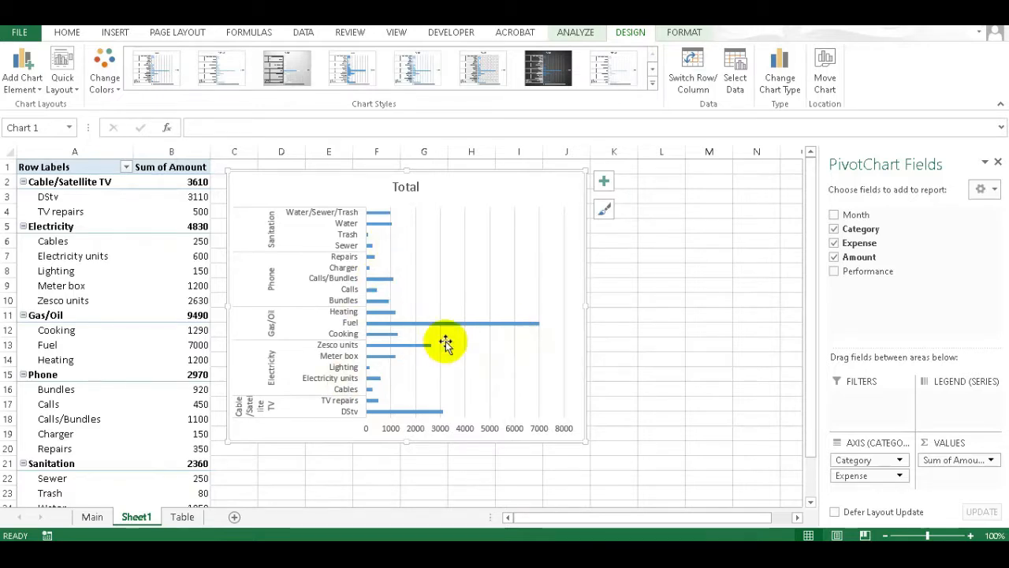
drag(405, 444, 403, 453)
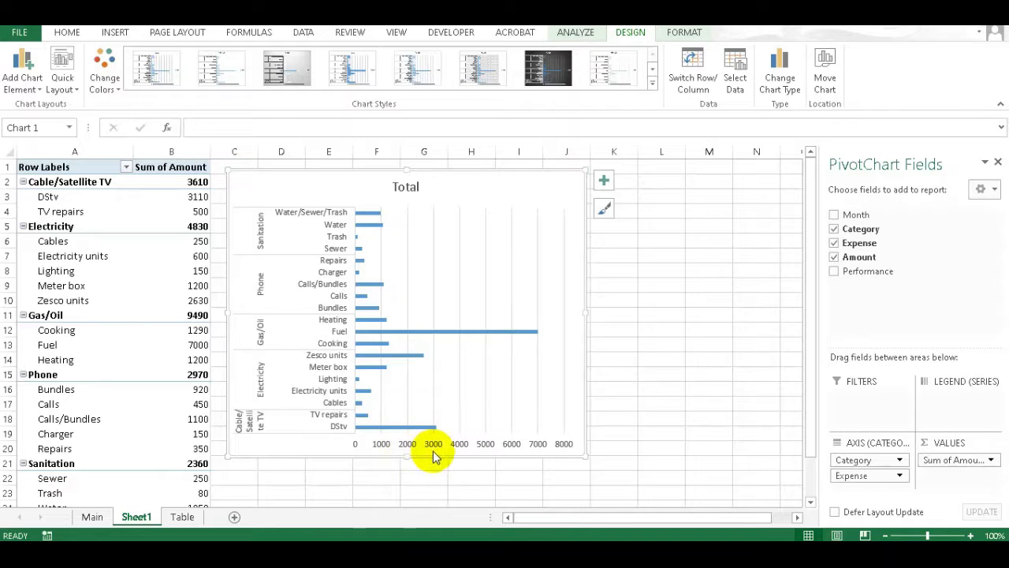
- Set the chart elements to show data labels and hide the gridlines and the primary horizontal axis
click(407, 446)
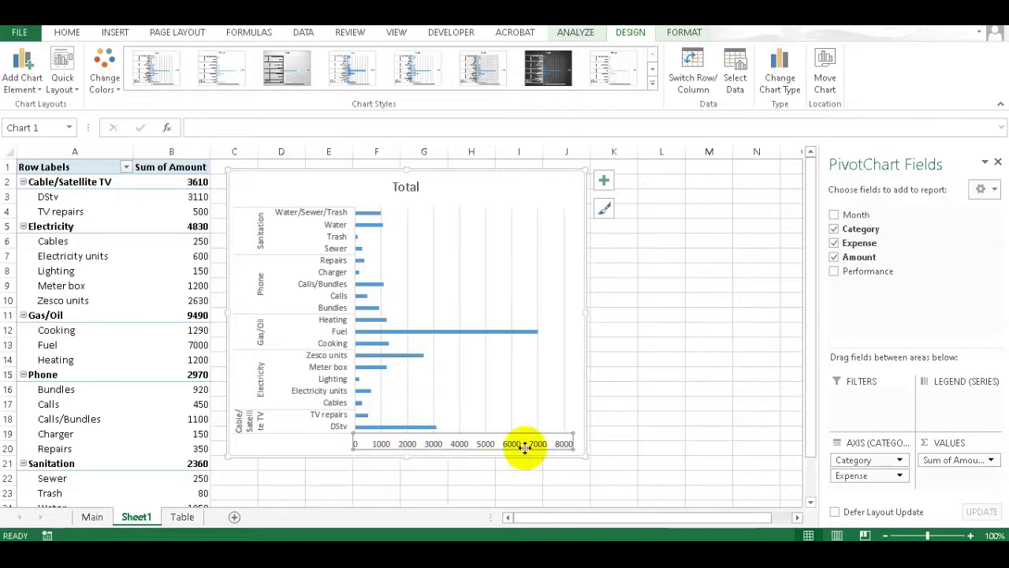
click(603, 185)
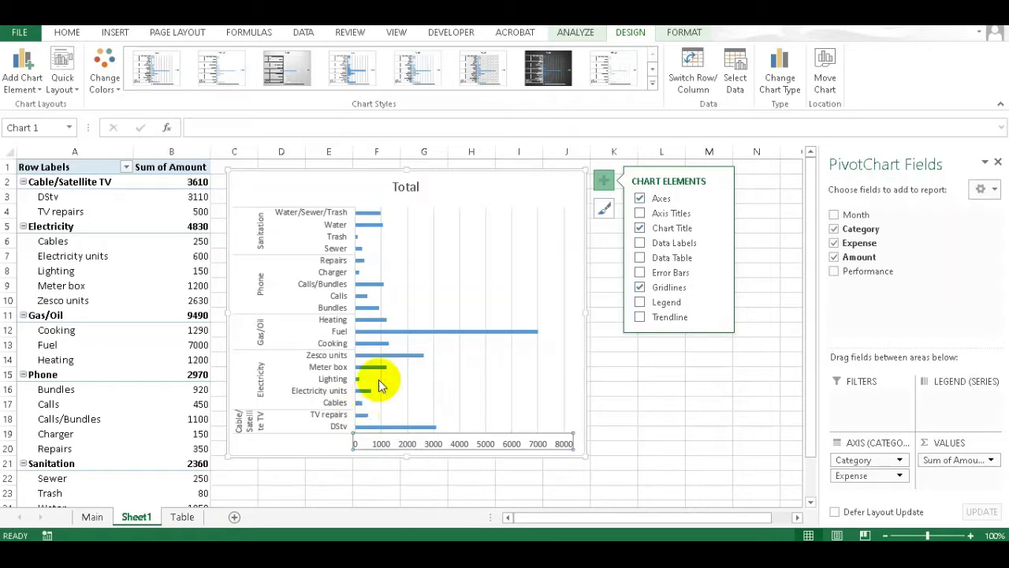
mouse_move(375, 400)
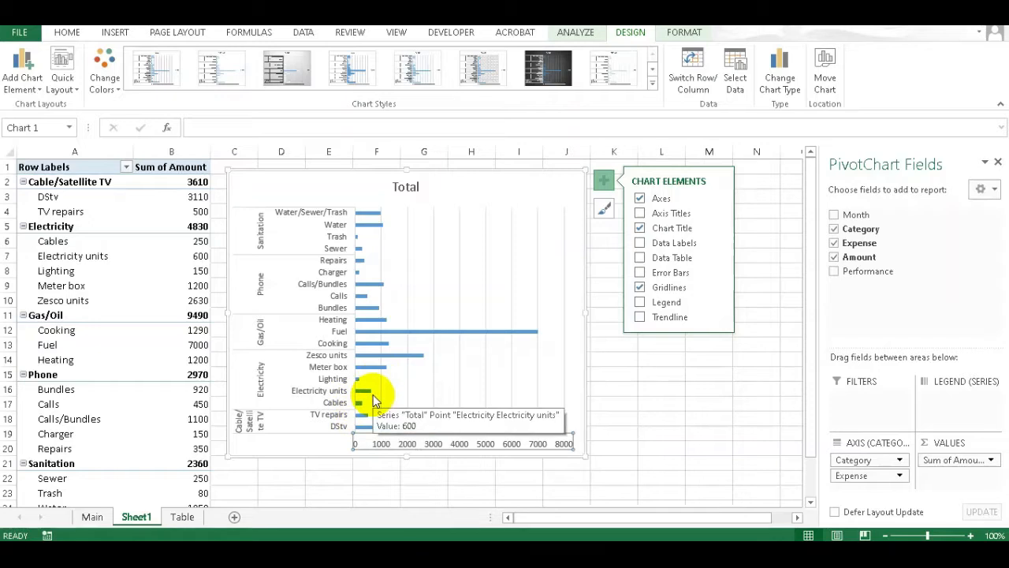
click(642, 242)
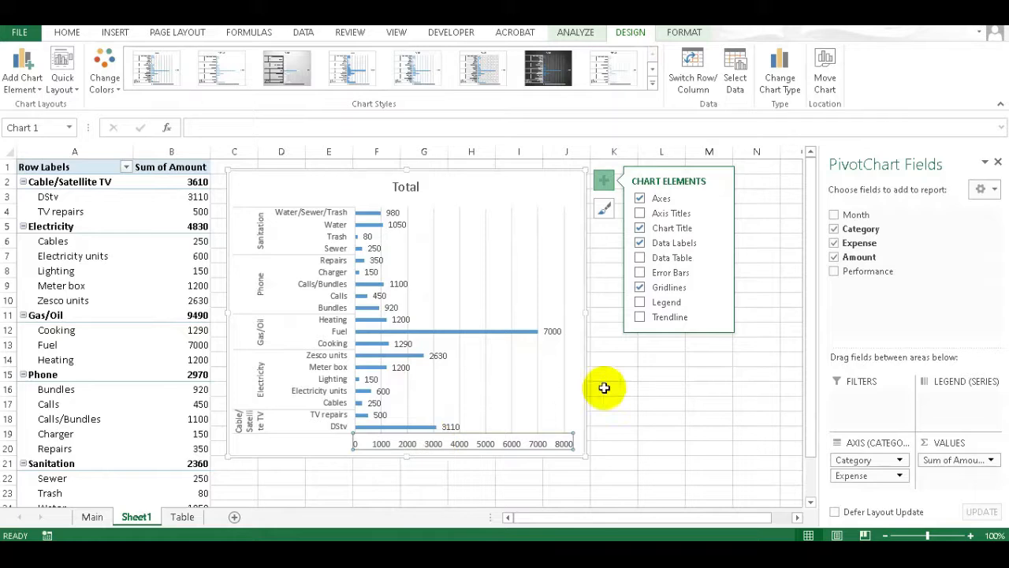
click(640, 288)
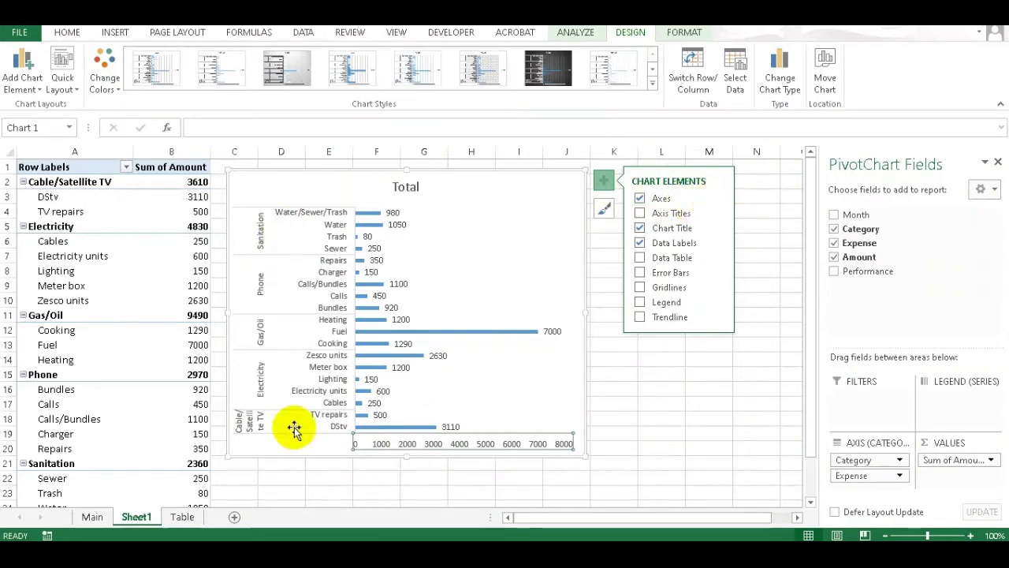
click(716, 198)
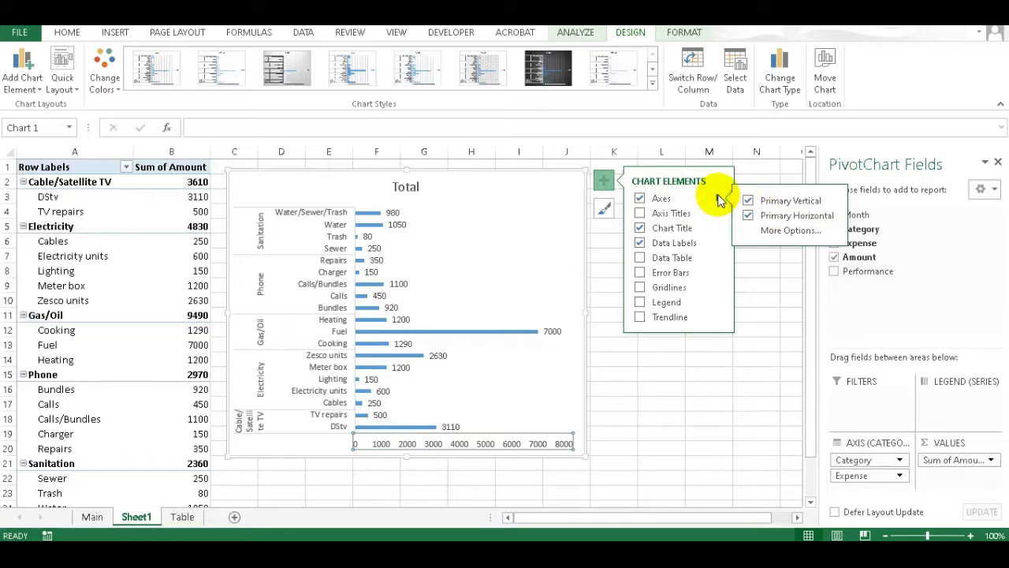
click(753, 219)
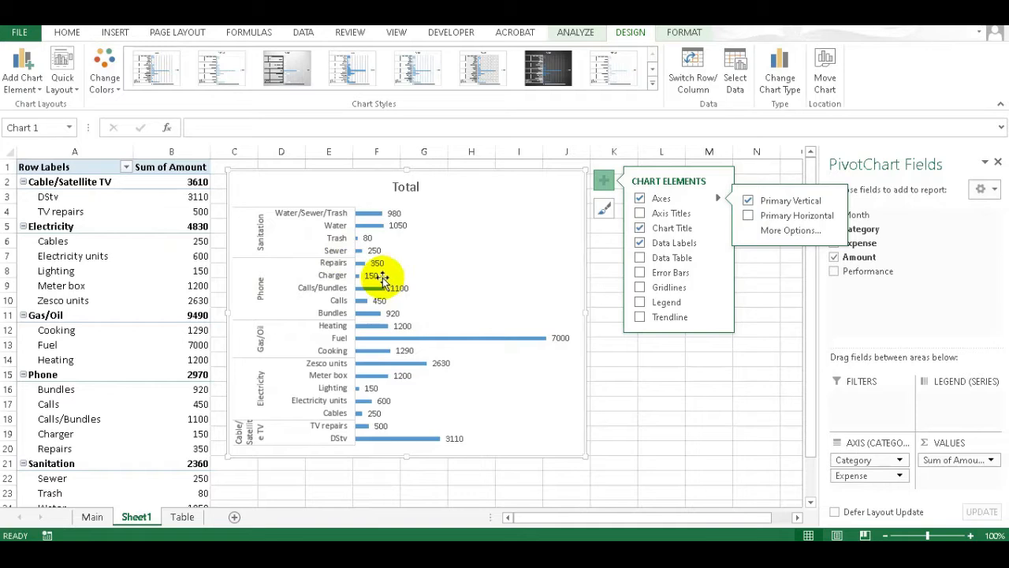
- Set the Sum of Amount field's number format to Number with 0 decimal places and the 1000 separator
click(192, 285)
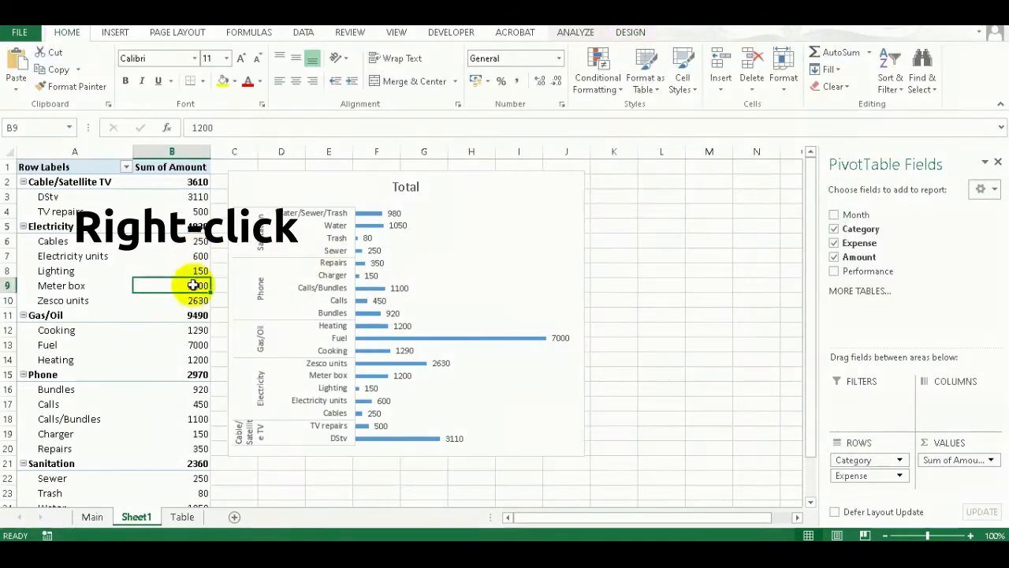
right_click(192, 289)
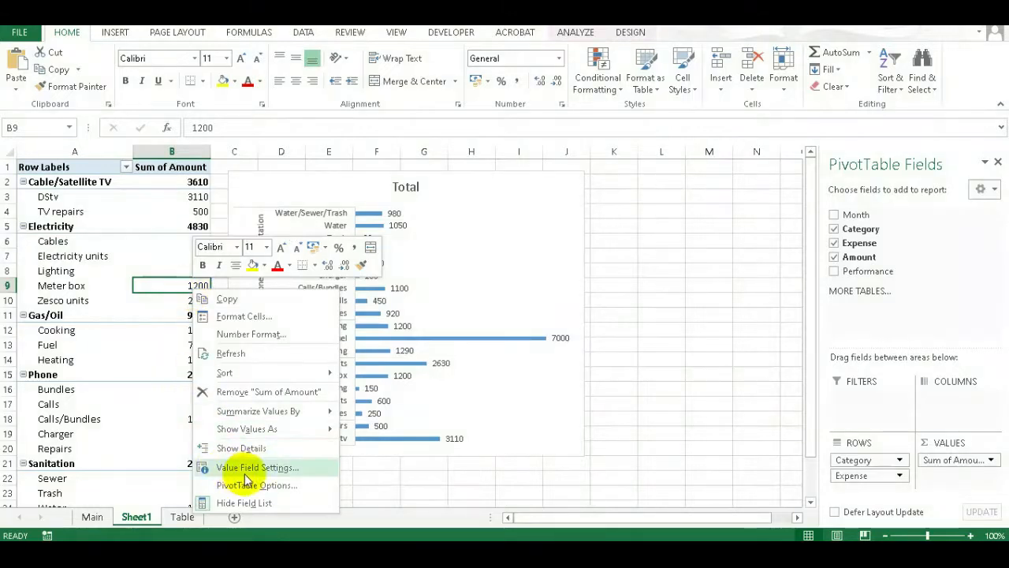
click(270, 467)
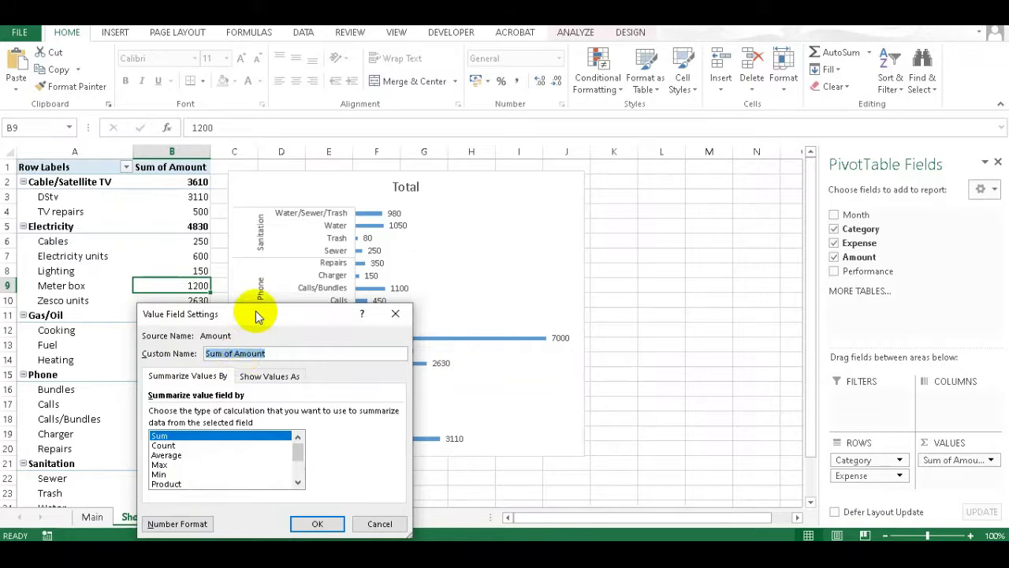
drag(256, 315, 276, 272)
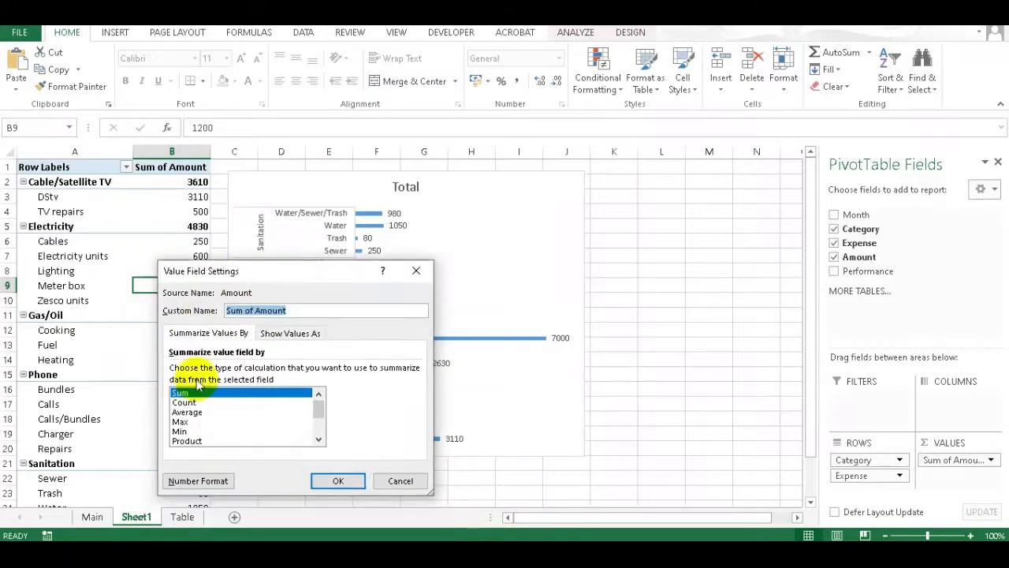
click(215, 489)
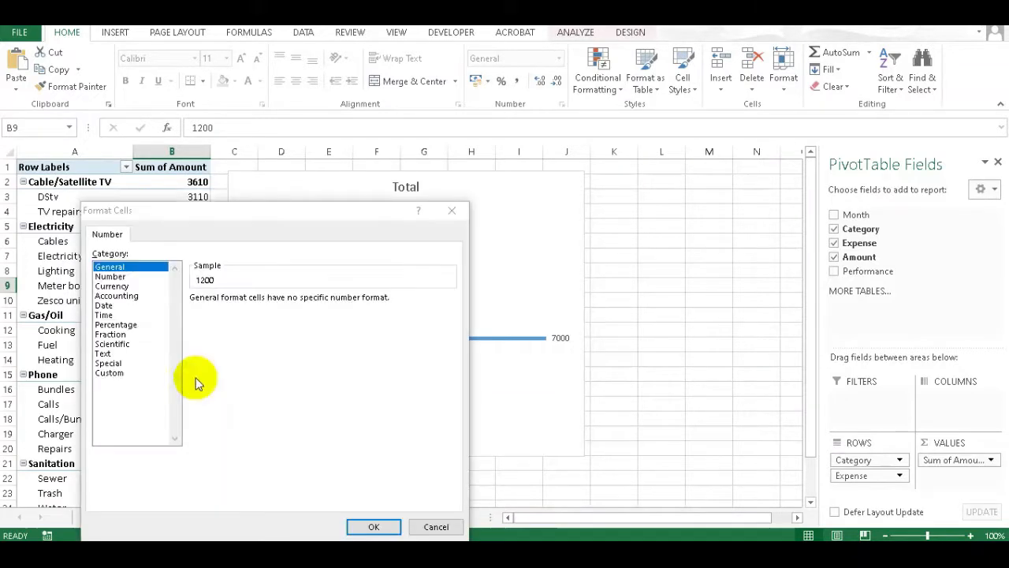
drag(190, 211, 214, 198)
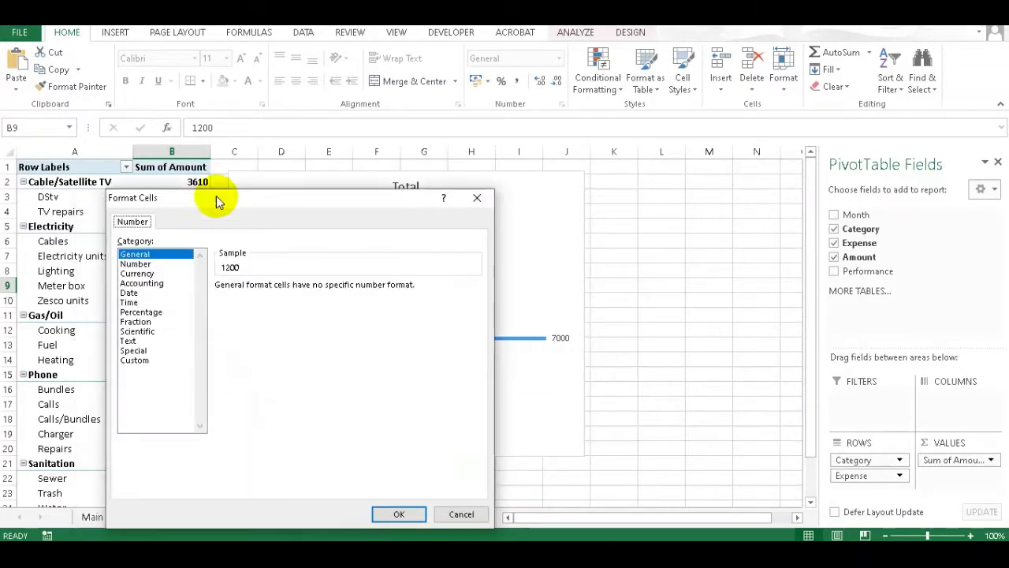
click(135, 264)
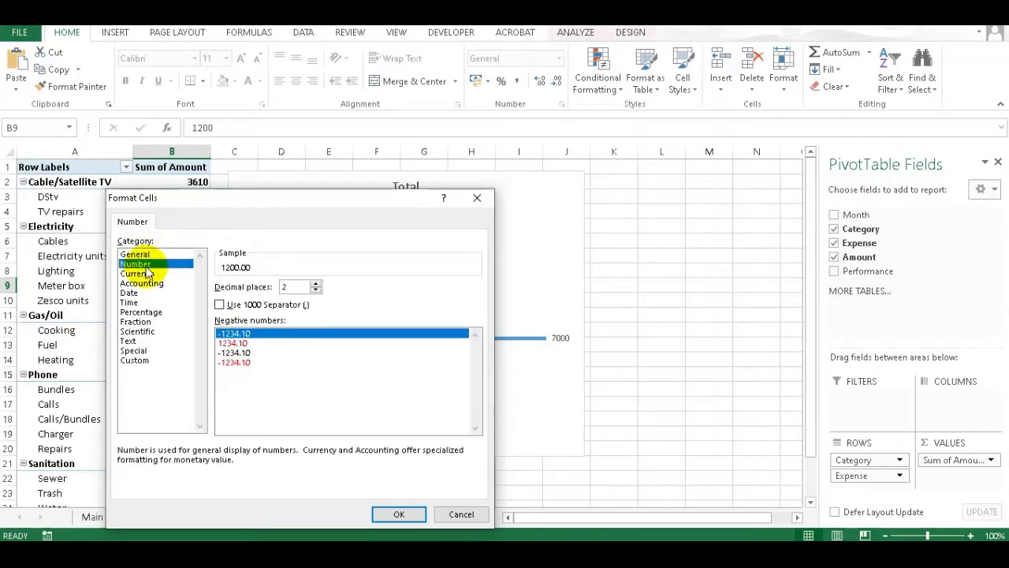
click(220, 305)
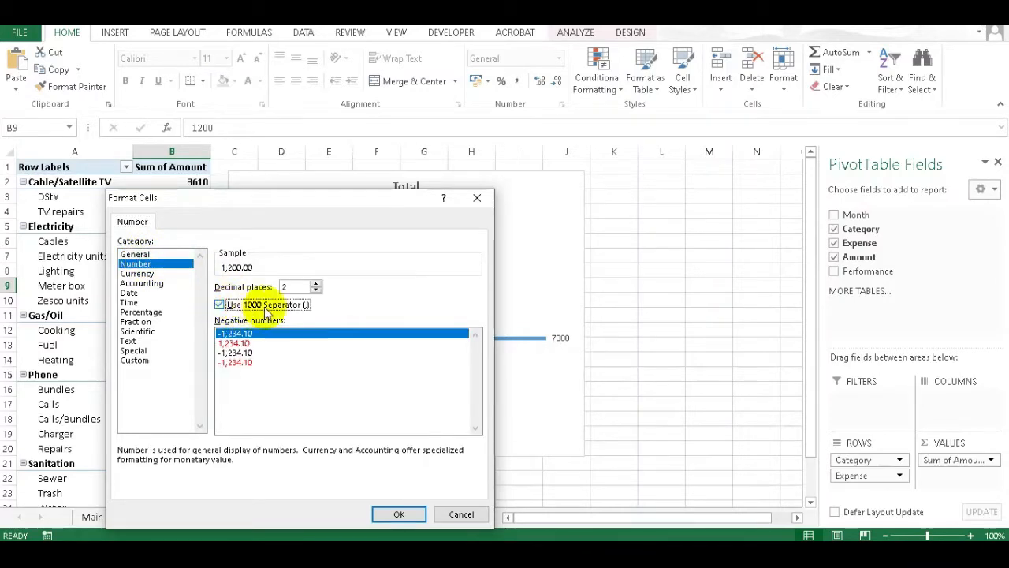
click(316, 290)
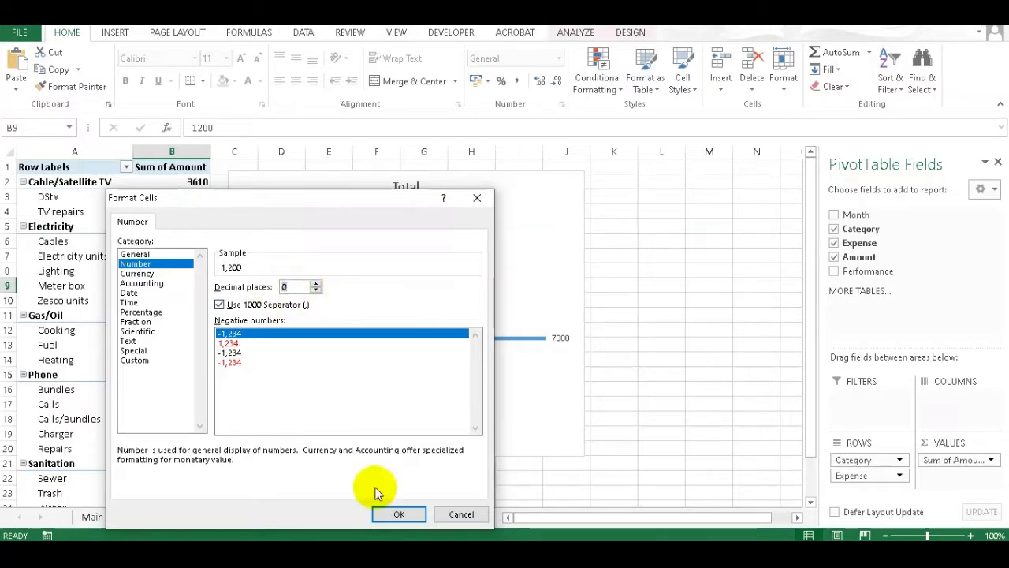
click(399, 515)
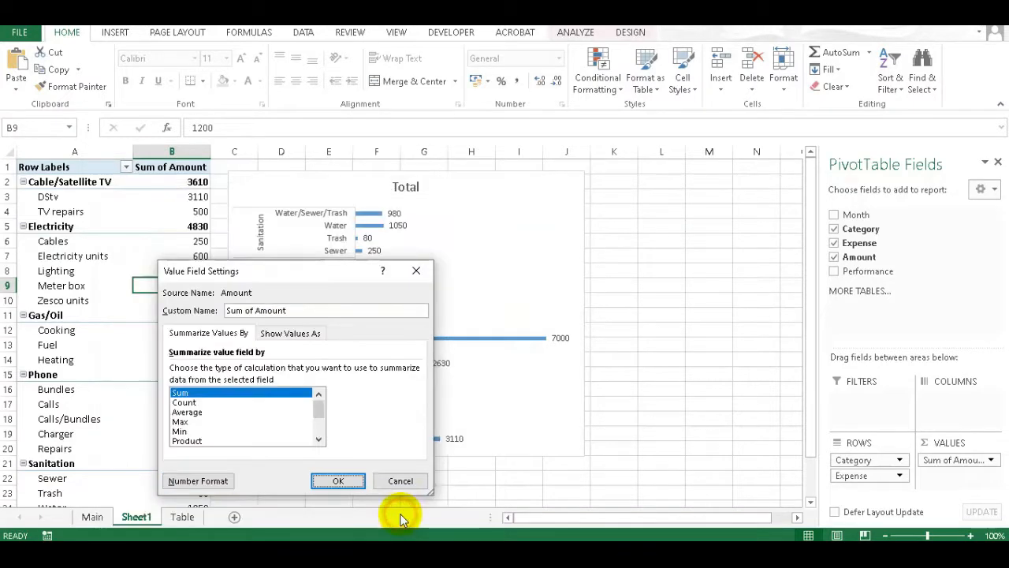
click(343, 481)
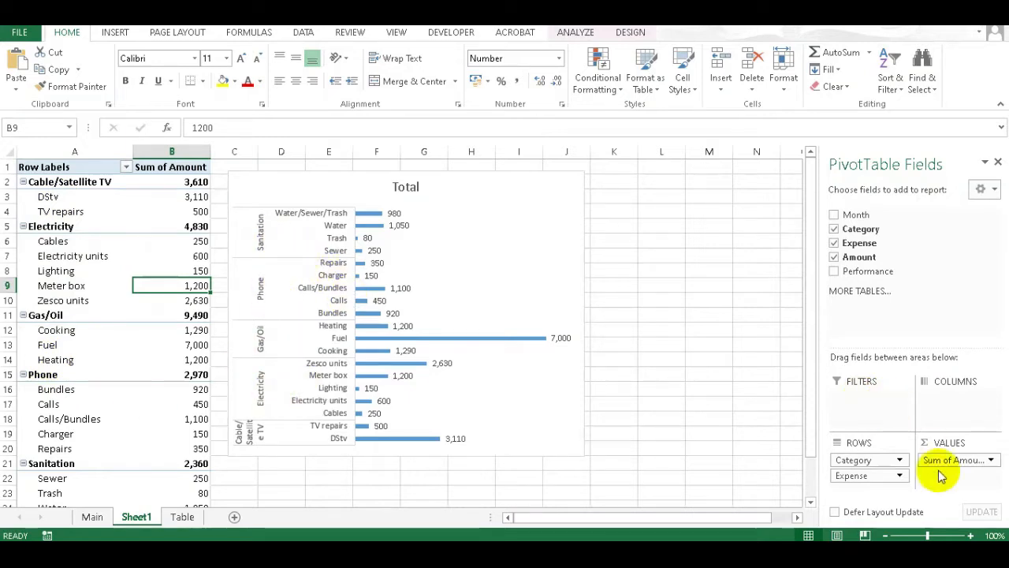
- Set the PivotChart's vertical category axis to show its categories in reverse order
scroll(707, 421, down, 1)
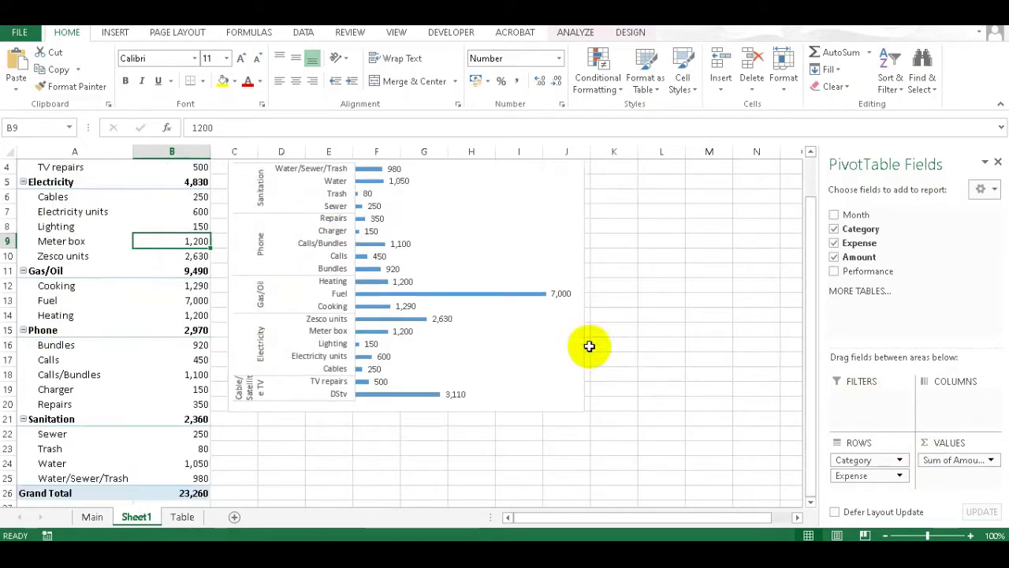
scroll(576, 324, up, 1)
click(556, 217)
drag(558, 213, 554, 186)
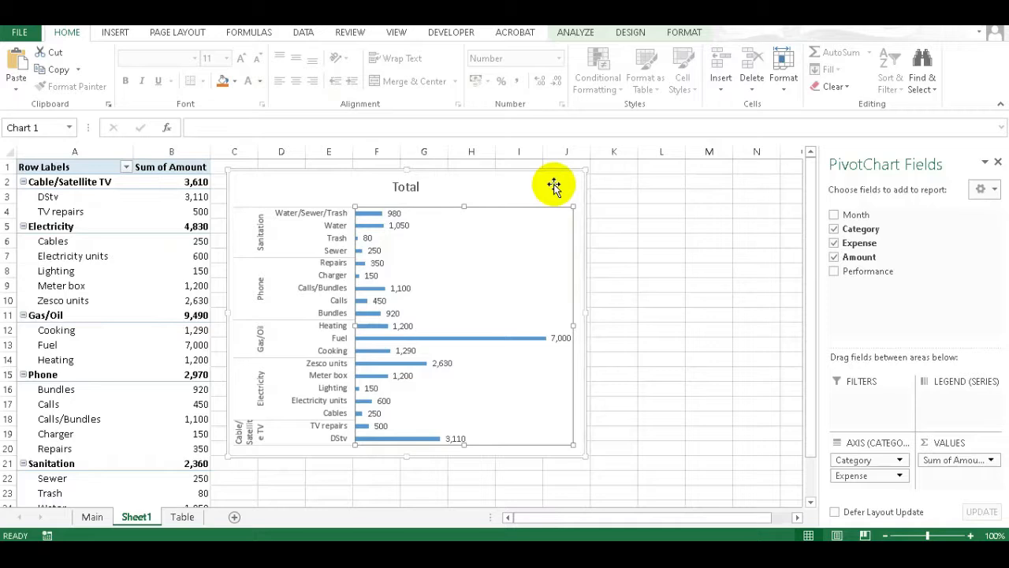
key(ctrl+1)
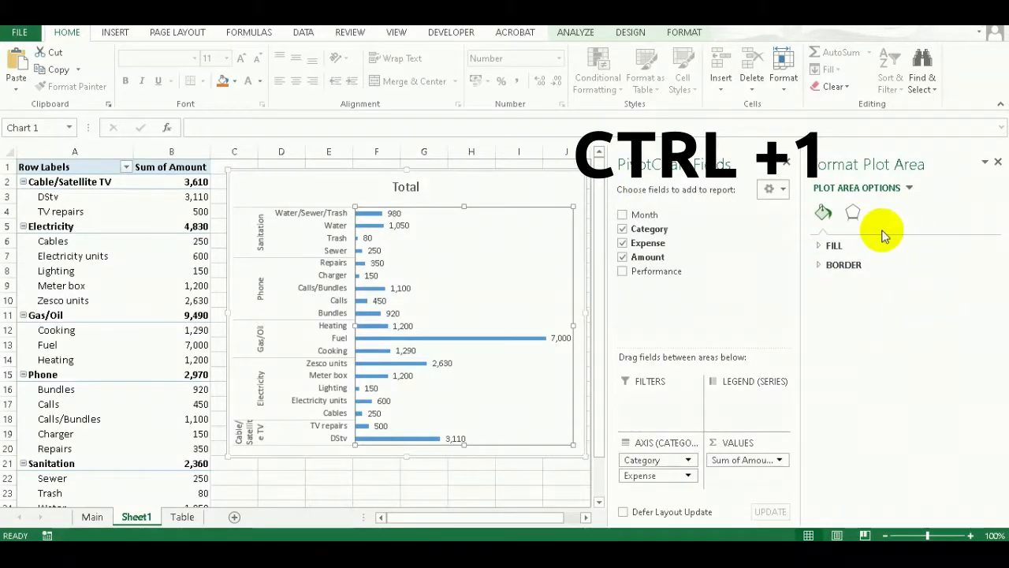
click(315, 227)
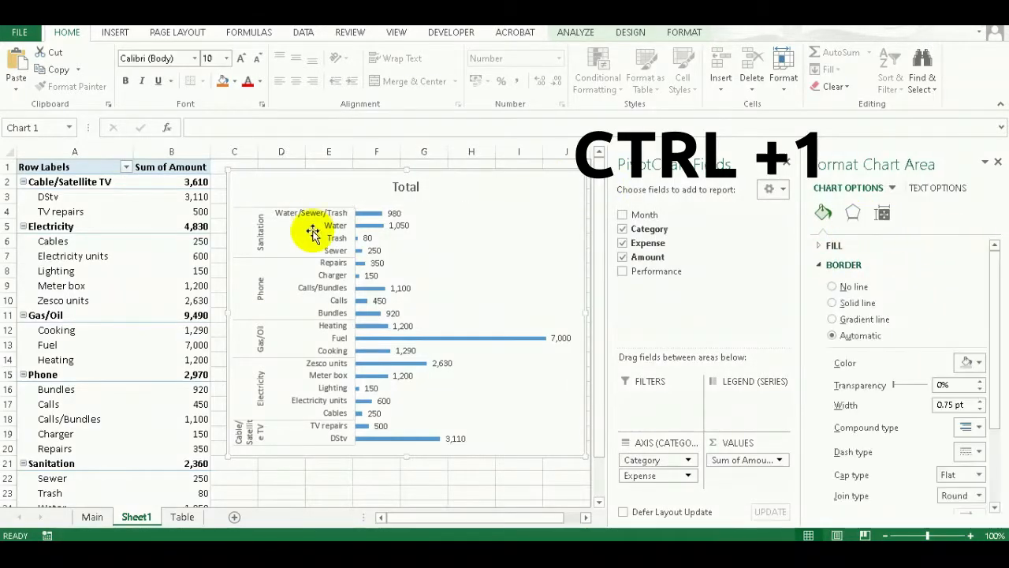
click(316, 229)
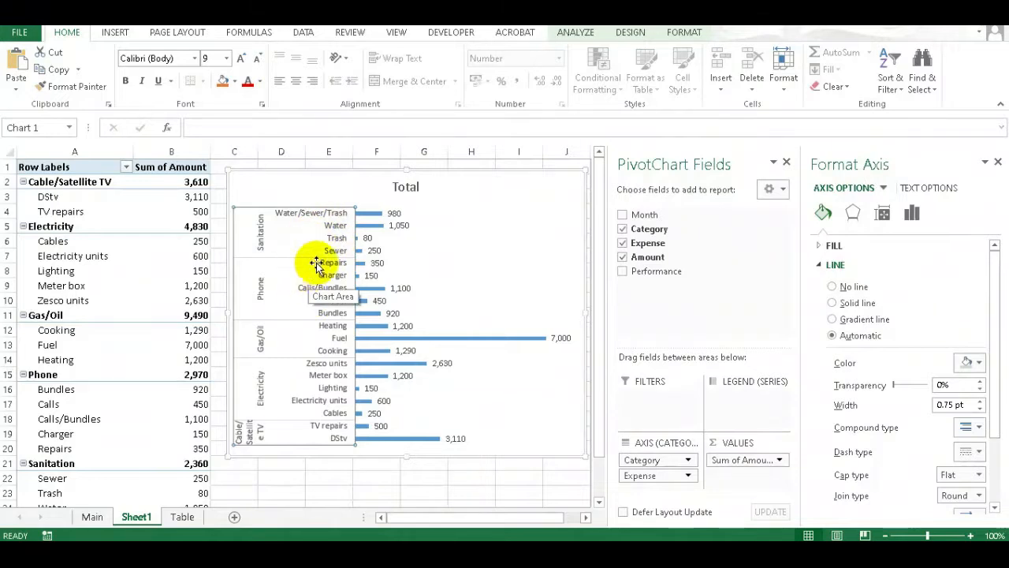
scroll(836, 364, down, 3)
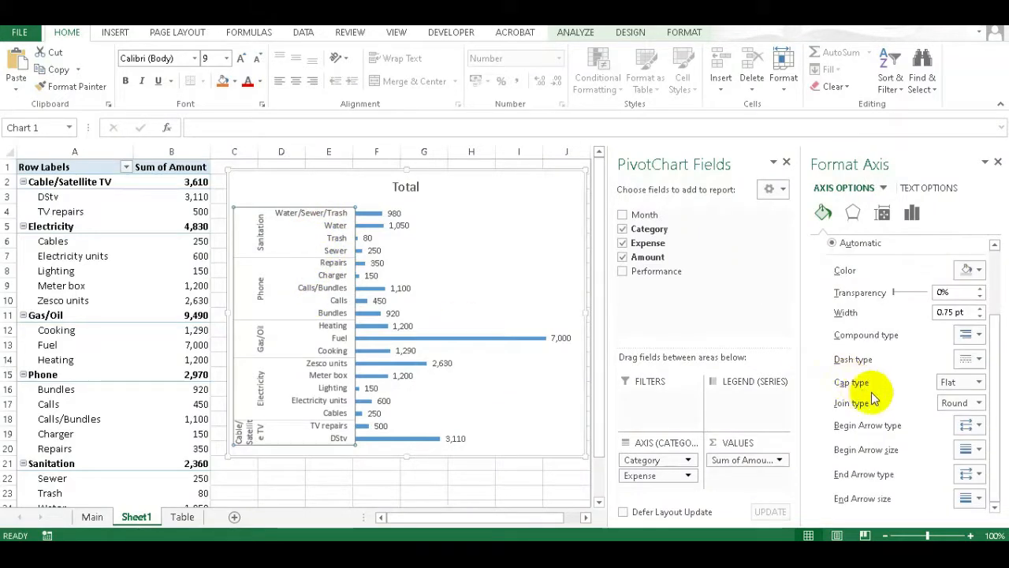
scroll(905, 415, up, 2)
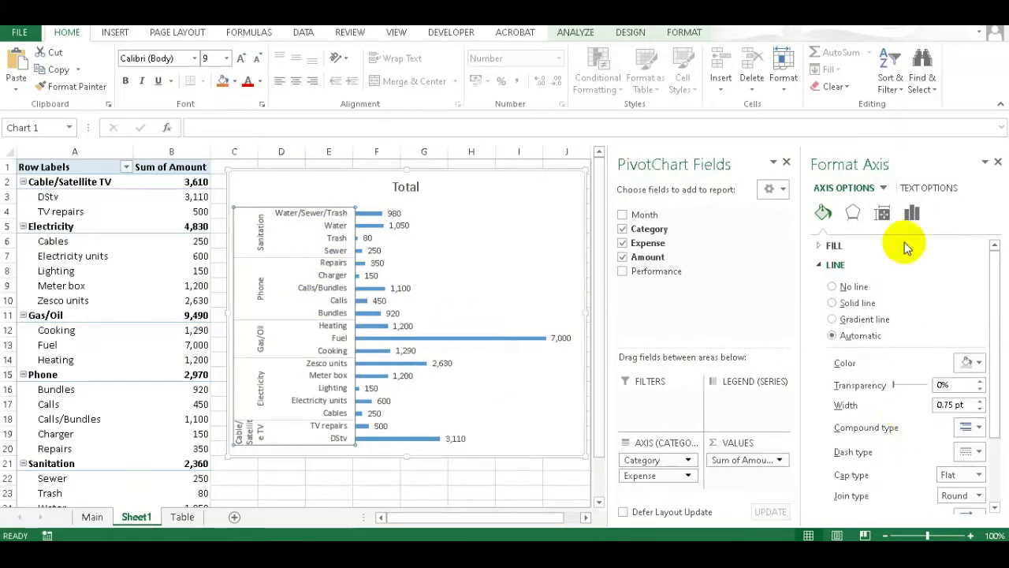
click(912, 212)
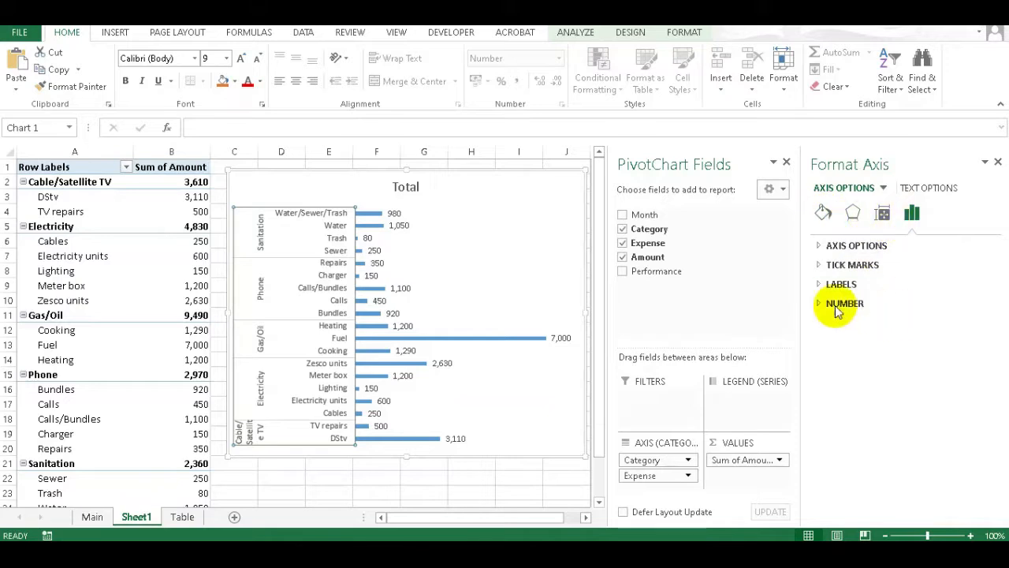
click(825, 247)
scroll(876, 386, down, 1)
scroll(867, 347, up, 1)
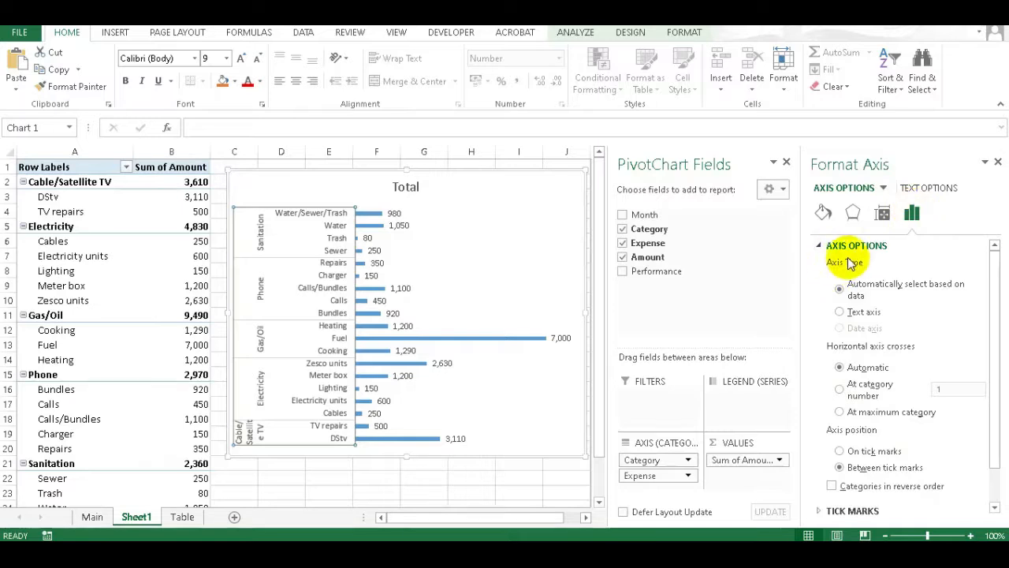
scroll(857, 366, down, 1)
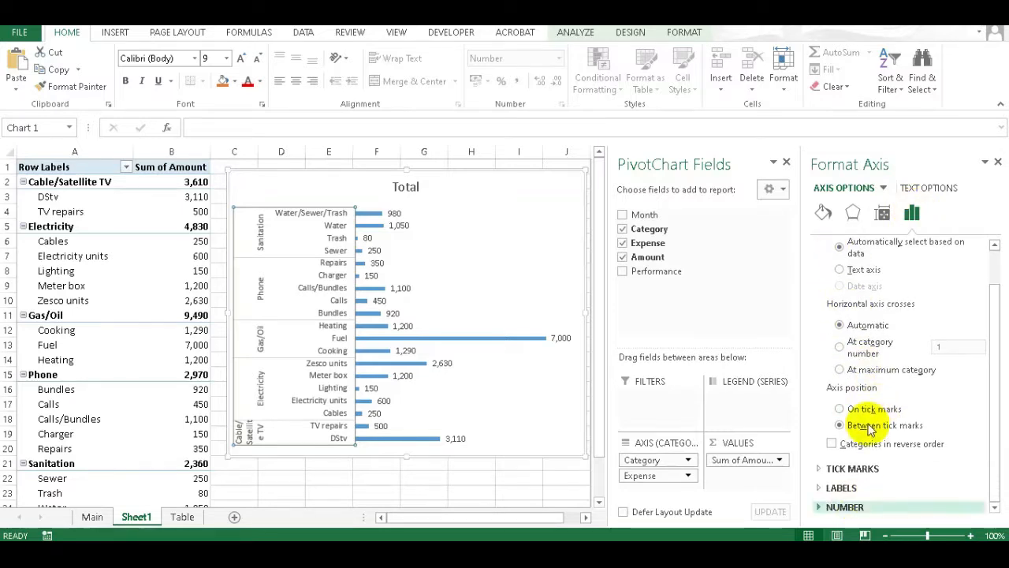
click(832, 443)
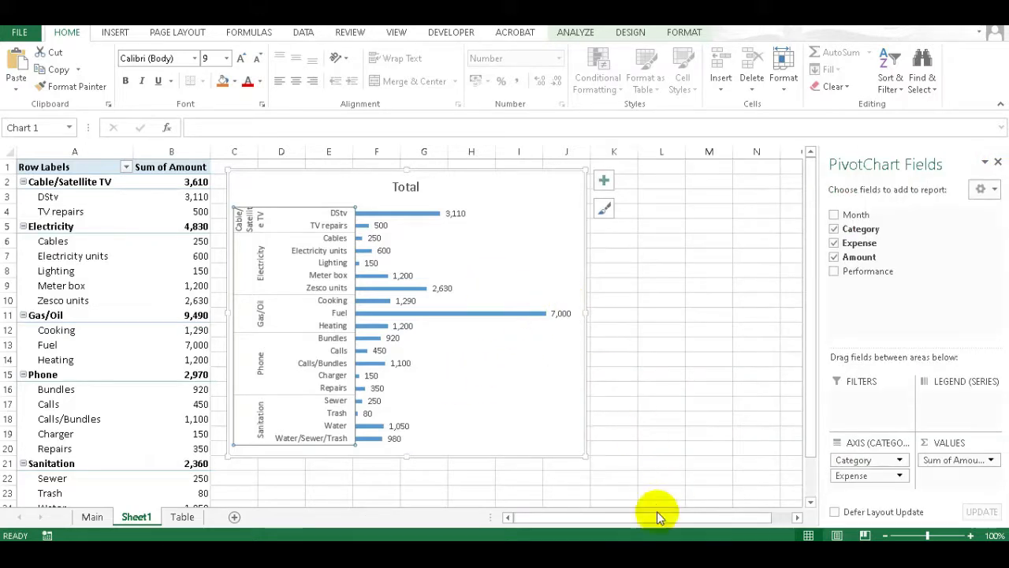
- Add a slicer for the Month field and place it beside the chart, clear of the bars
drag(659, 522, 596, 290)
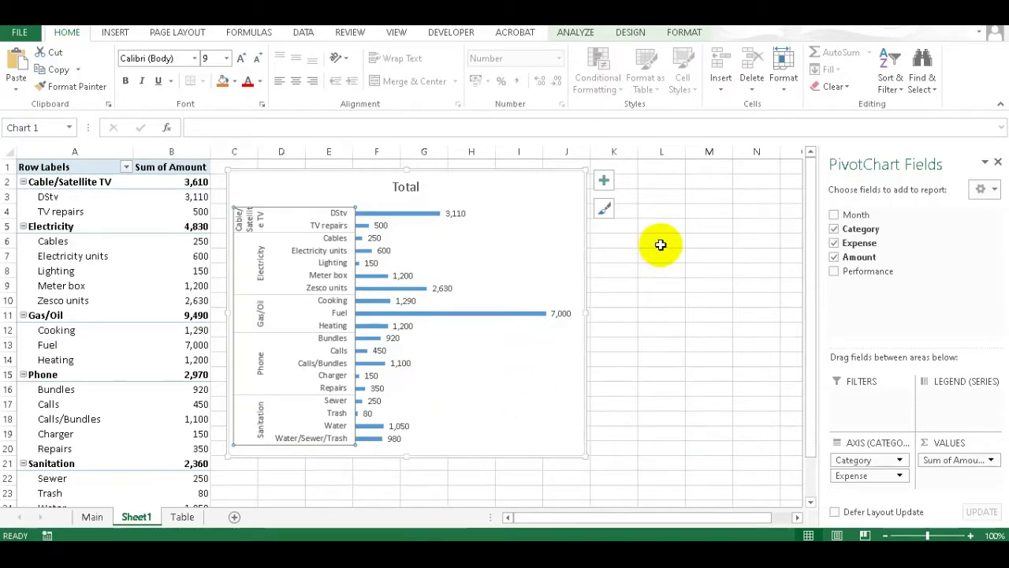
right_click(865, 218)
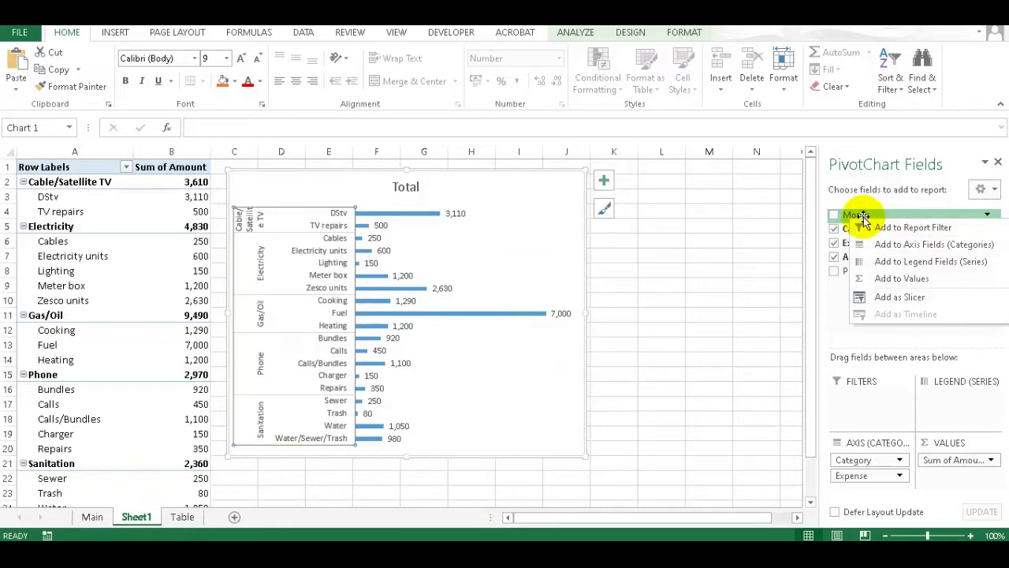
click(923, 298)
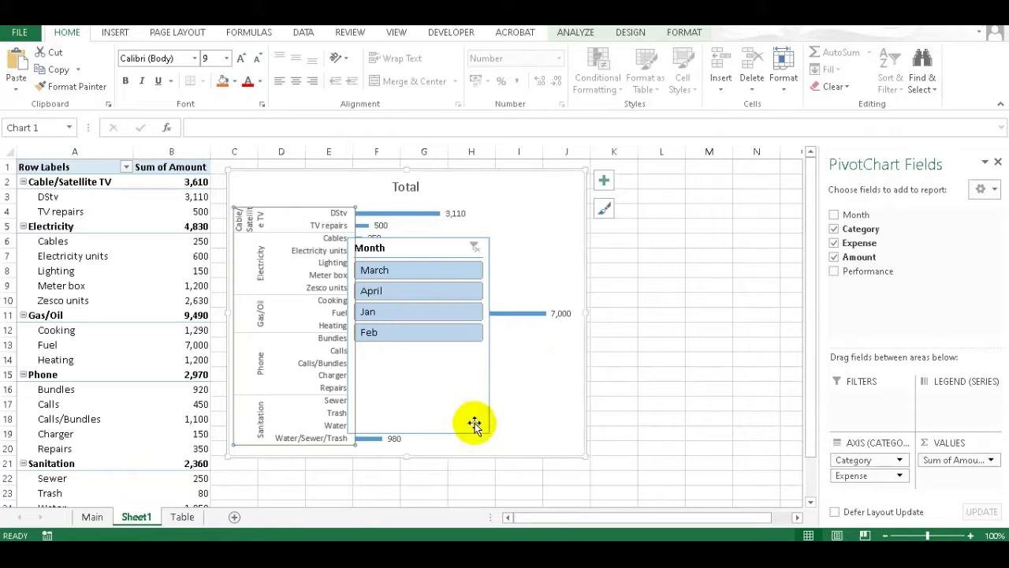
drag(418, 243, 693, 218)
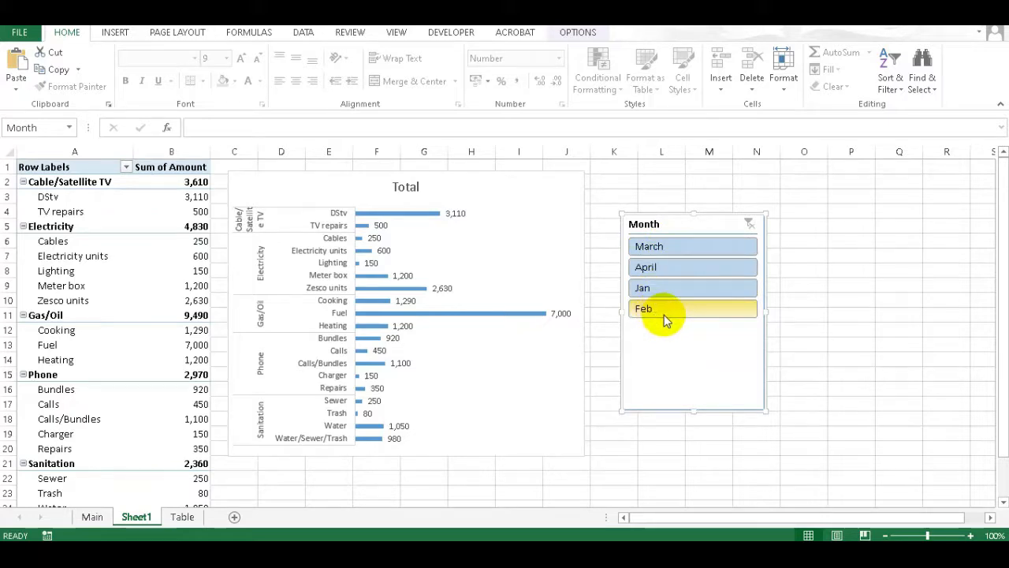
- Try the Month slicer by filtering to March, April and March again, ending with all months from March to Feb selected
click(671, 246)
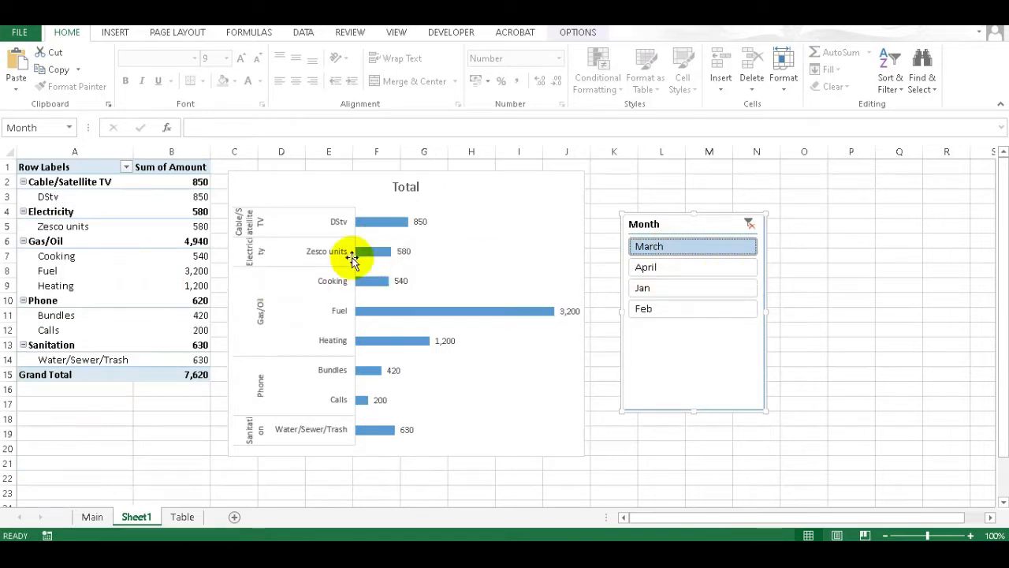
click(653, 268)
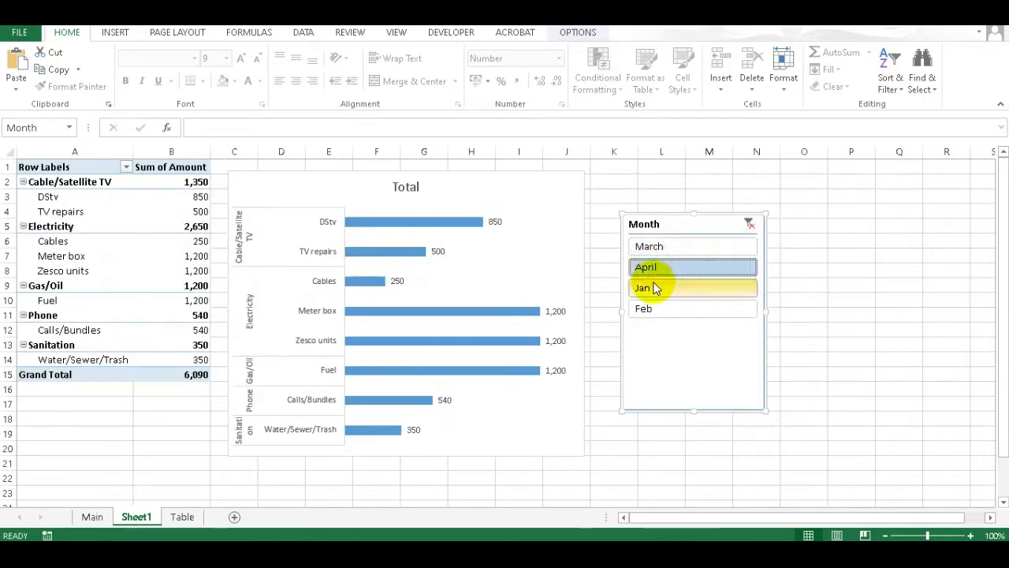
click(650, 246)
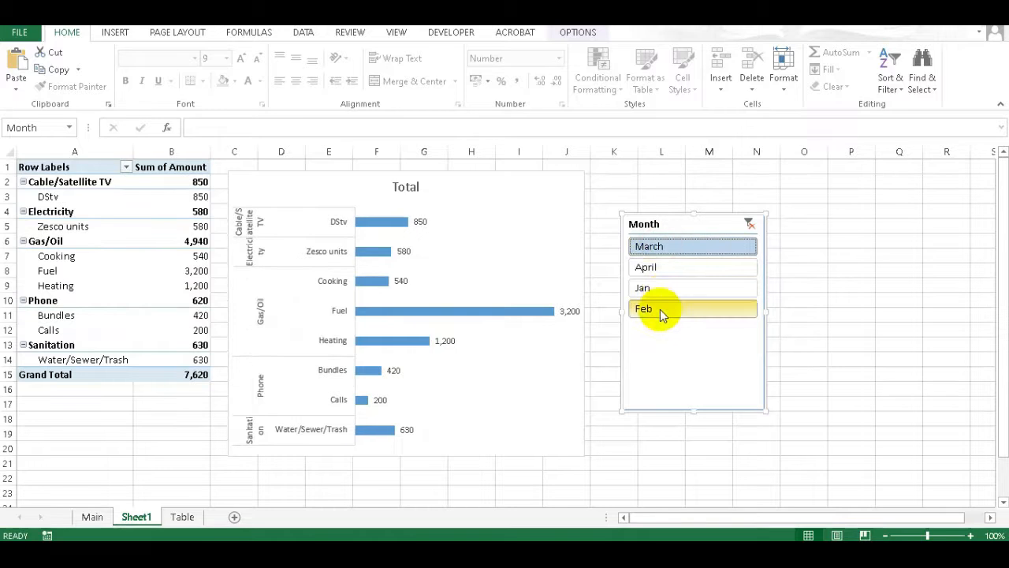
shift+click(684, 311)
- Move the Month slicer close to the chart's edge and turn off its header display
drag(714, 219, 685, 204)
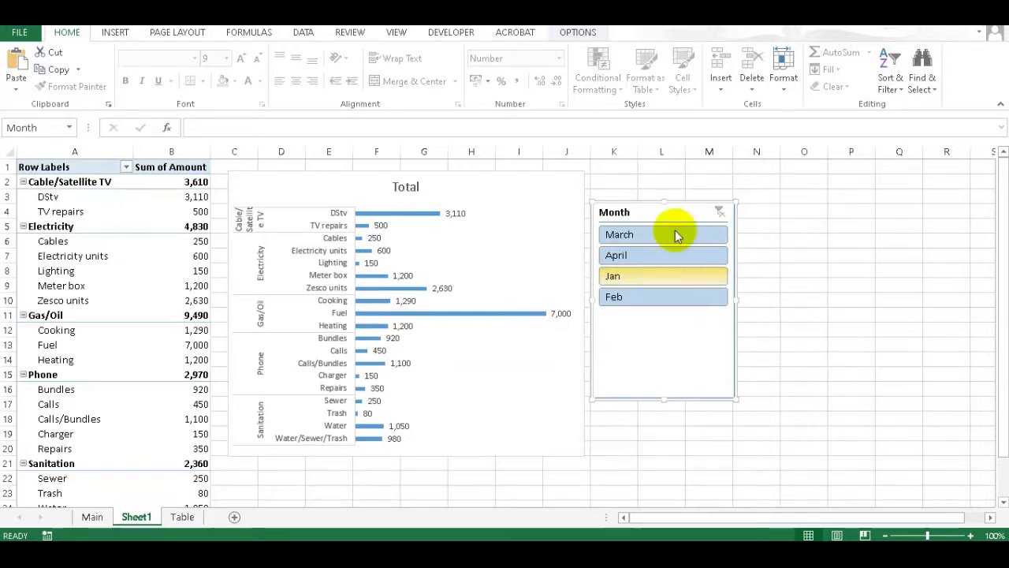
right_click(721, 348)
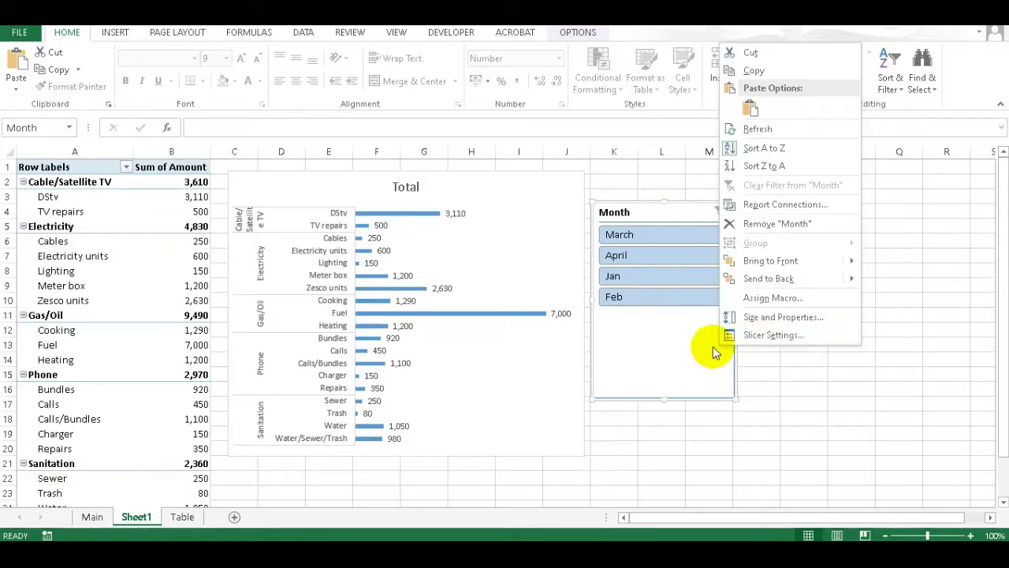
click(769, 337)
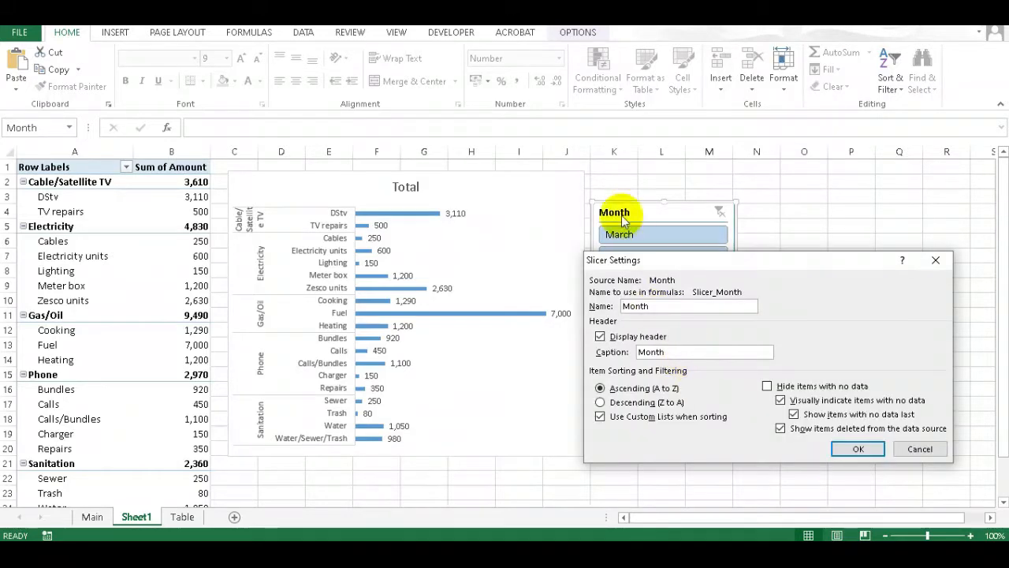
click(601, 337)
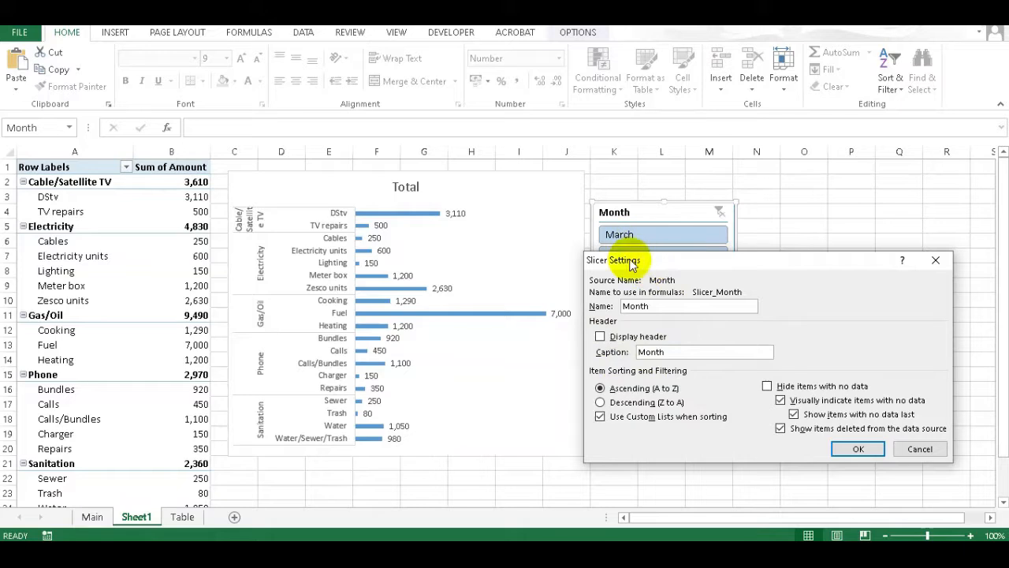
click(858, 451)
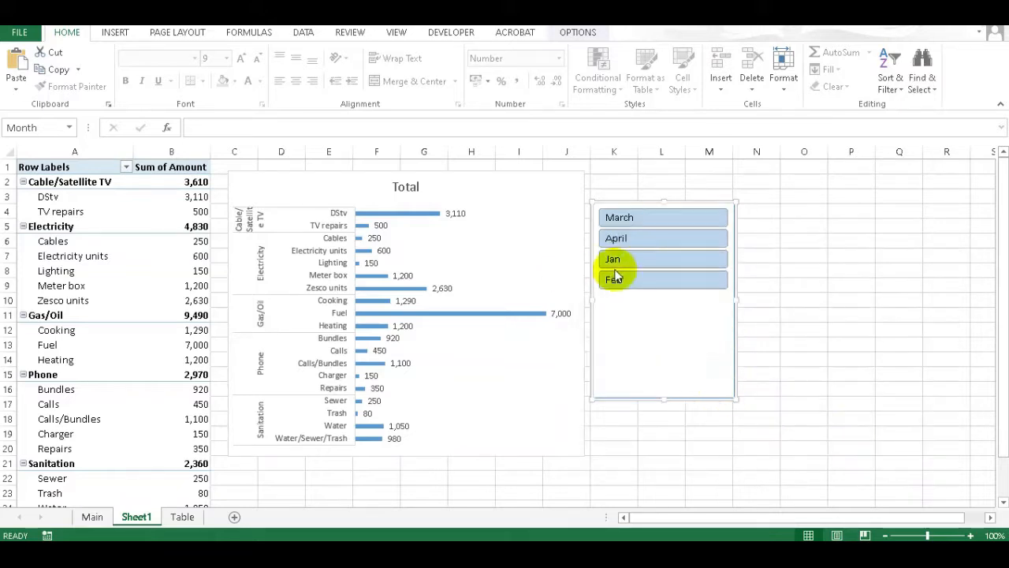
- Move the chart title to the chart's upper-left corner and change its text to Expenses
click(414, 189)
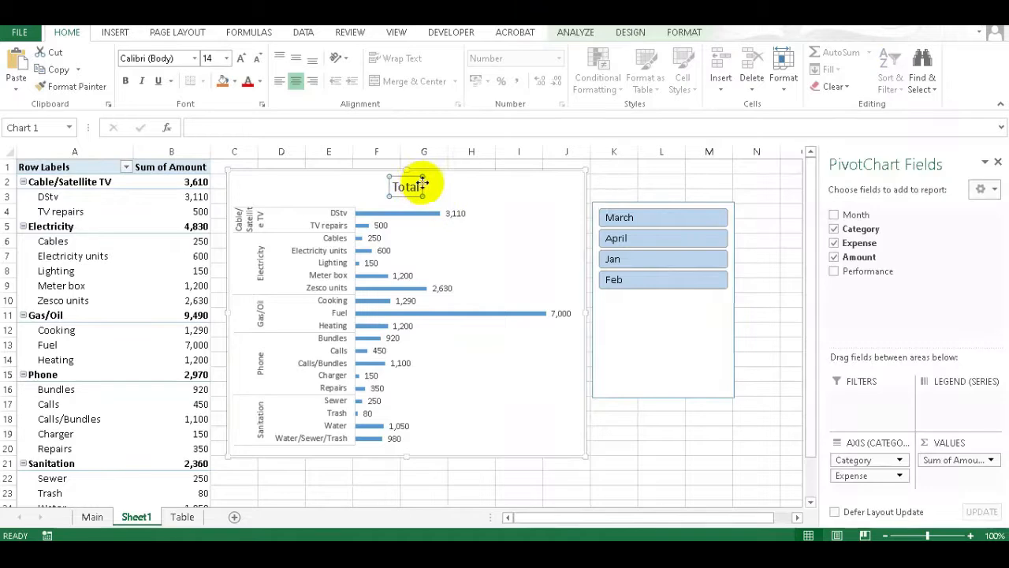
drag(415, 187, 263, 186)
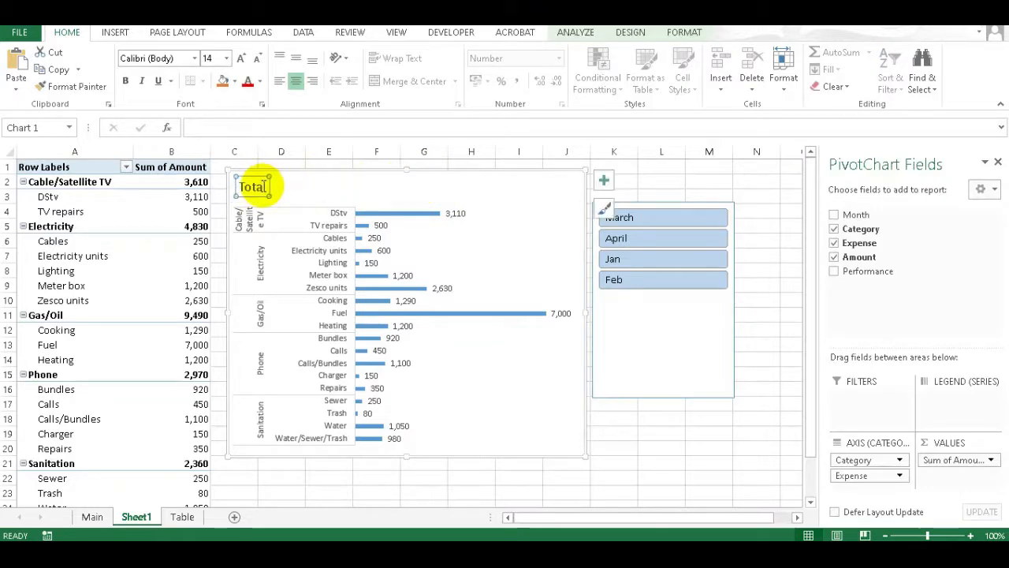
double_click(263, 186)
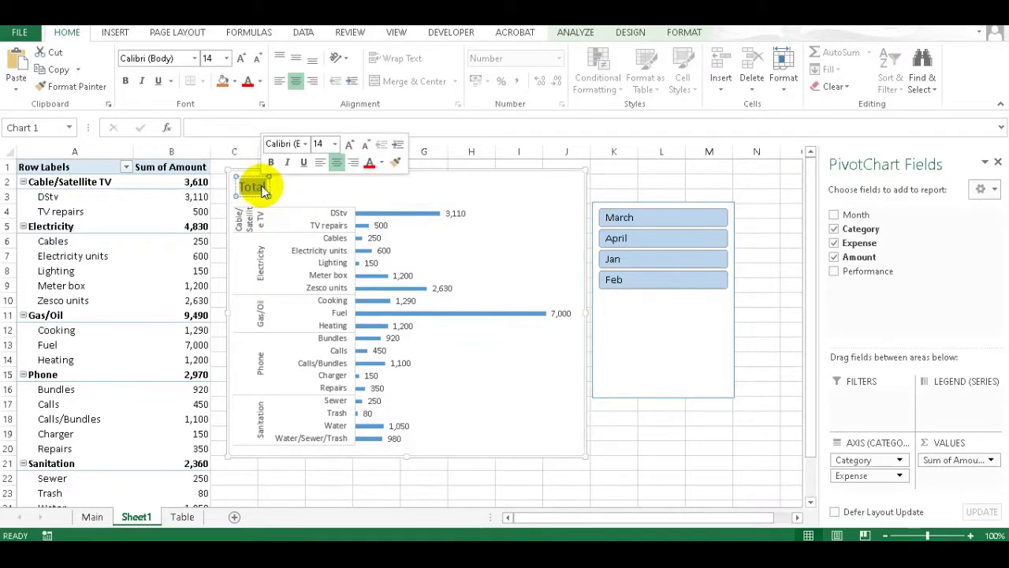
text(Expenses)
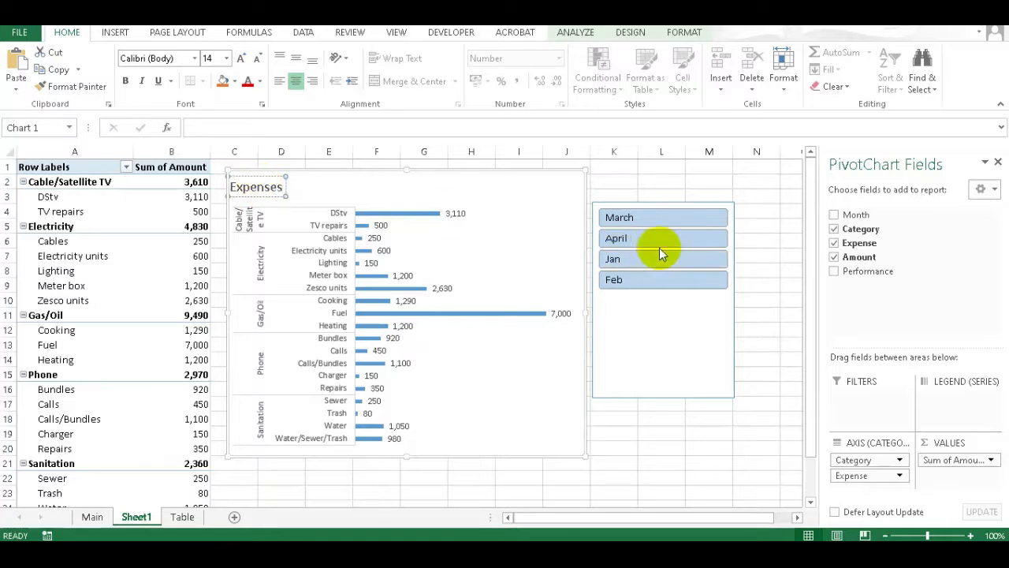
- Arrange the Month slicer's buttons in 4 columns
click(728, 303)
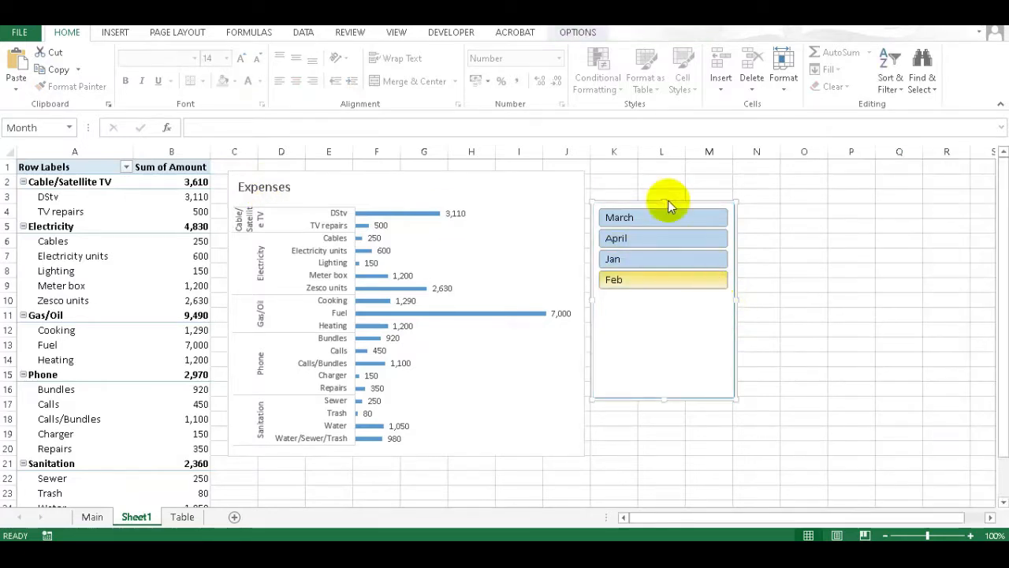
click(576, 33)
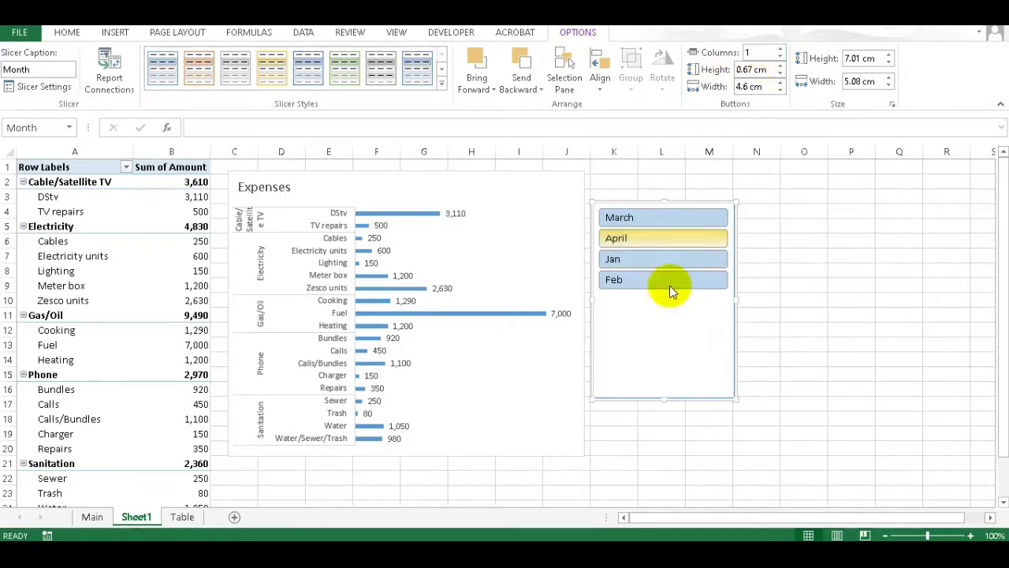
click(779, 50)
click(780, 50)
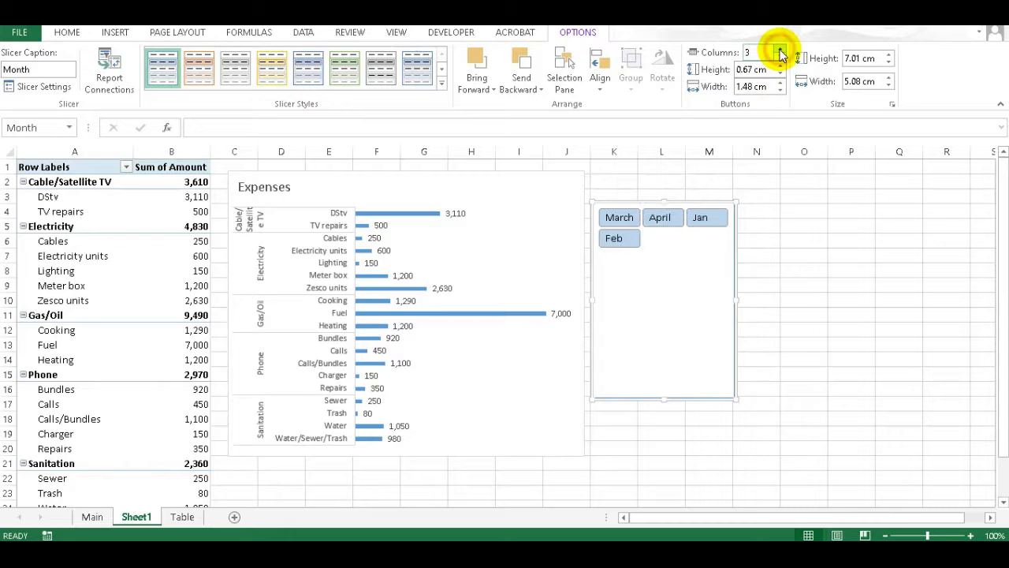
click(780, 49)
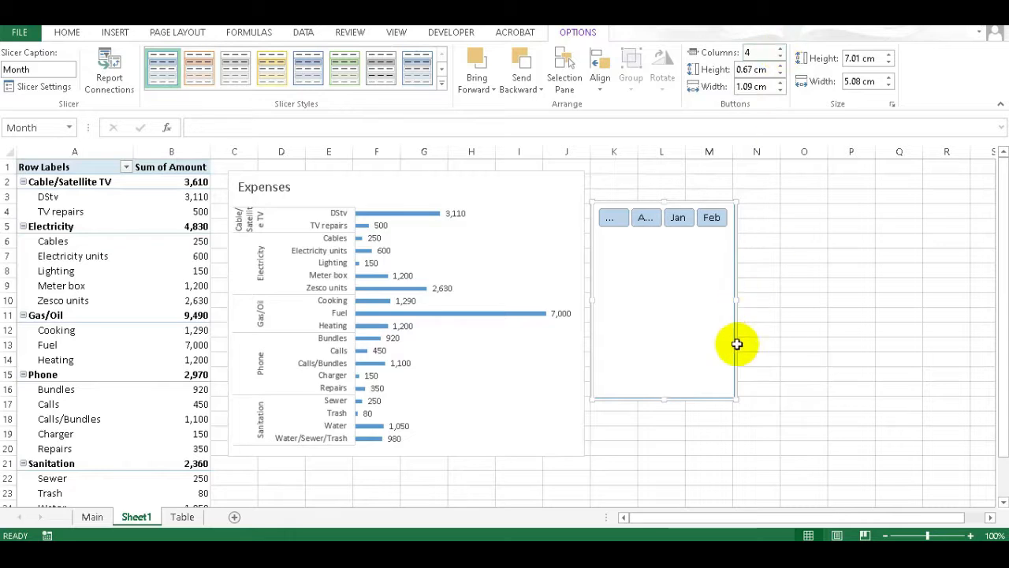
- Resize the Month slicer to about 1.16 cm high and 8.71 cm wide and place it beside the Expenses title
drag(734, 394, 839, 236)
drag(773, 202, 476, 173)
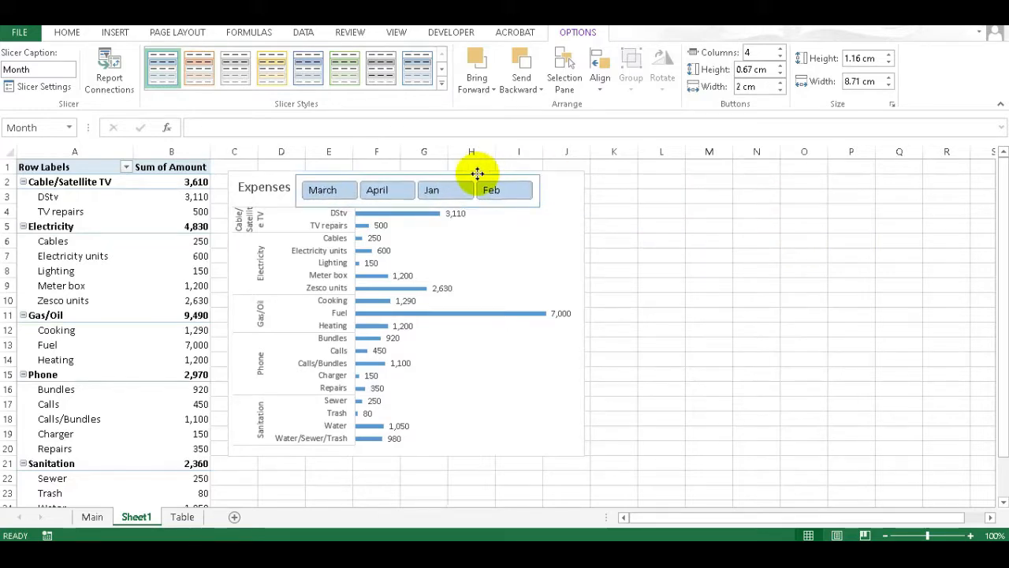
click(629, 269)
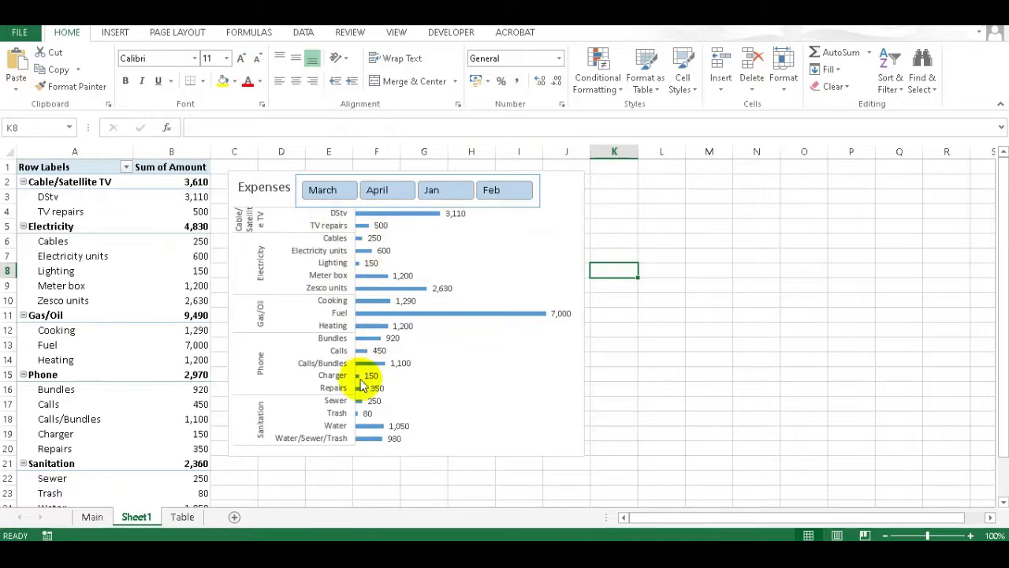
- Test the Month slicer by filtering the Expenses chart to March, April, Jan and Feb in turn, and reselect all months
click(342, 197)
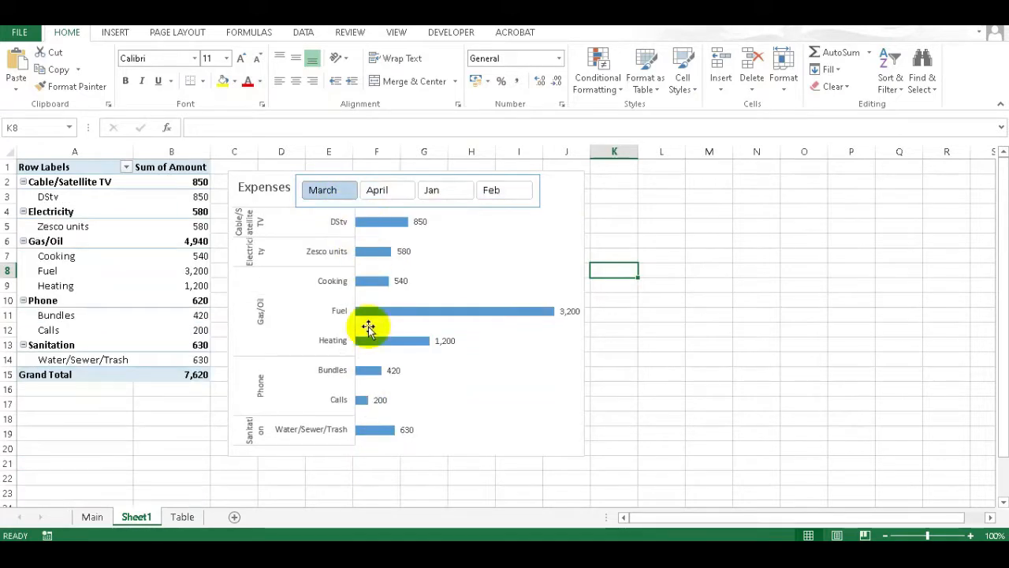
click(386, 202)
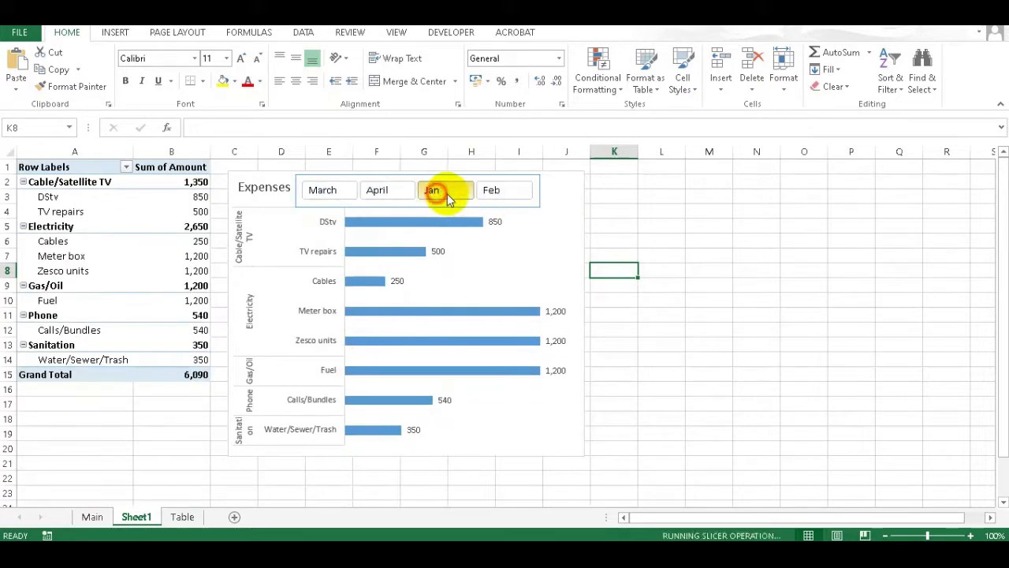
click(438, 193)
click(489, 193)
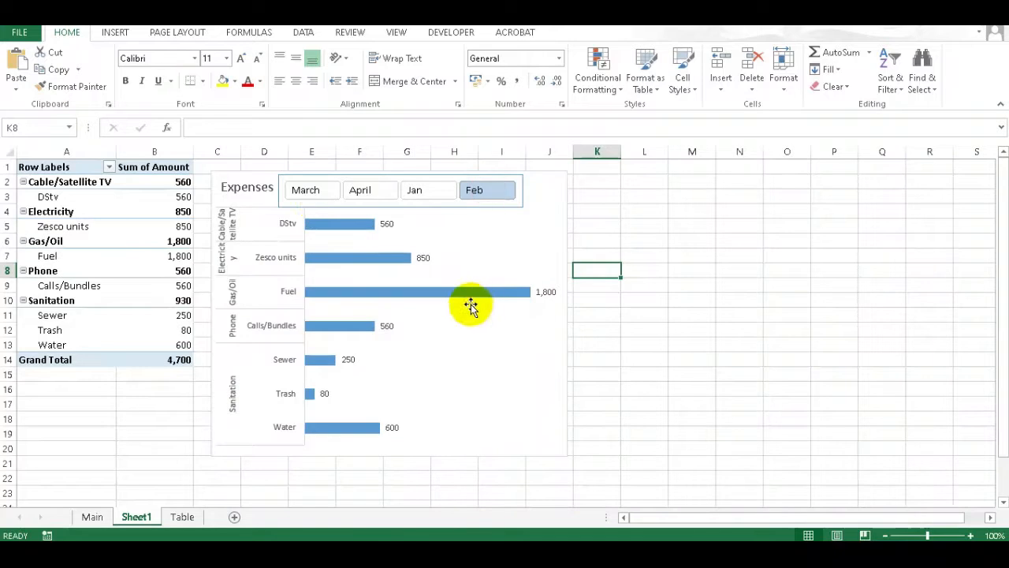
shift+click(308, 195)
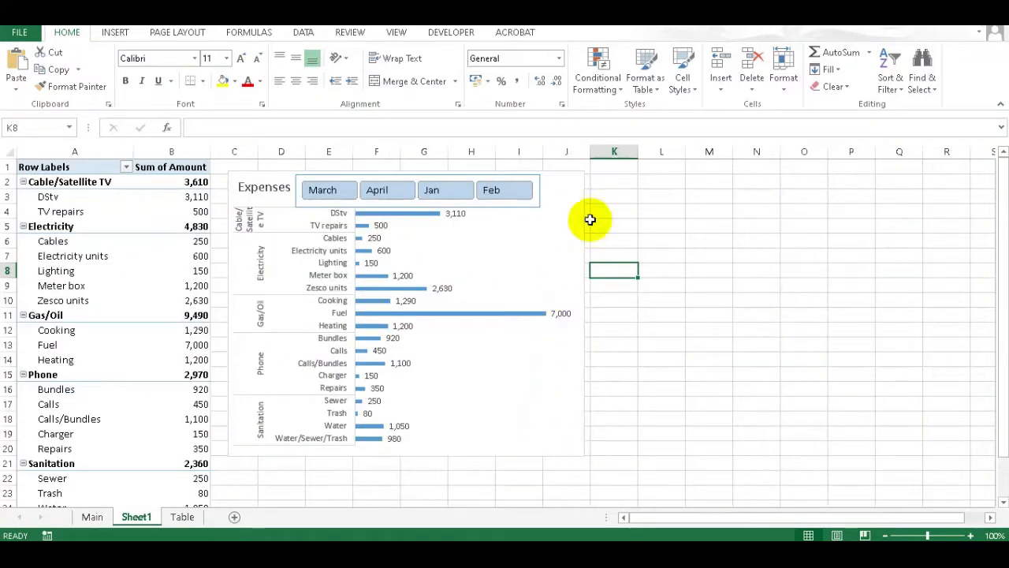
- Cut the Expenses chart together with its Month slicer and paste both at cell A2 of a new sheet
click(580, 173)
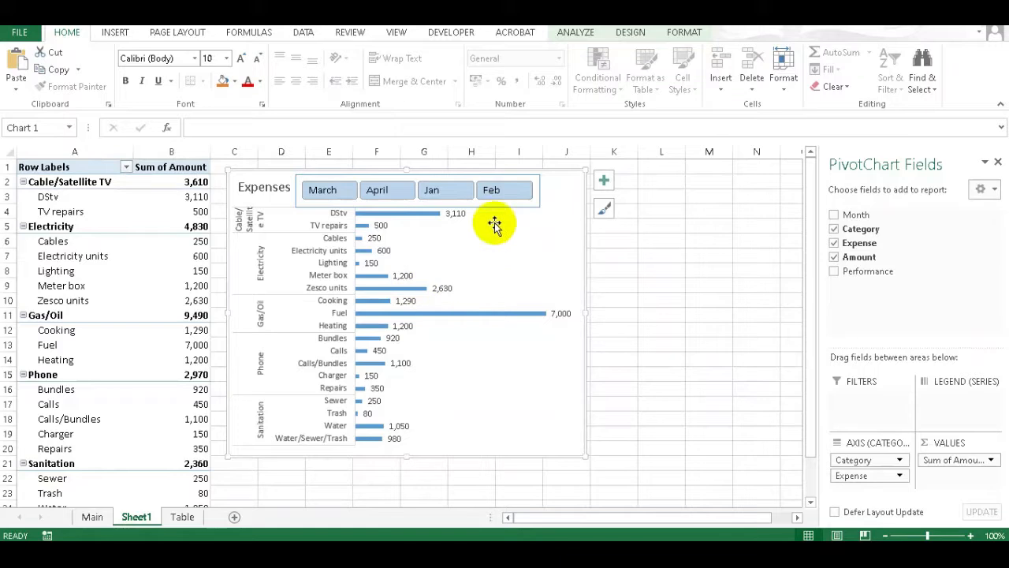
click(539, 203)
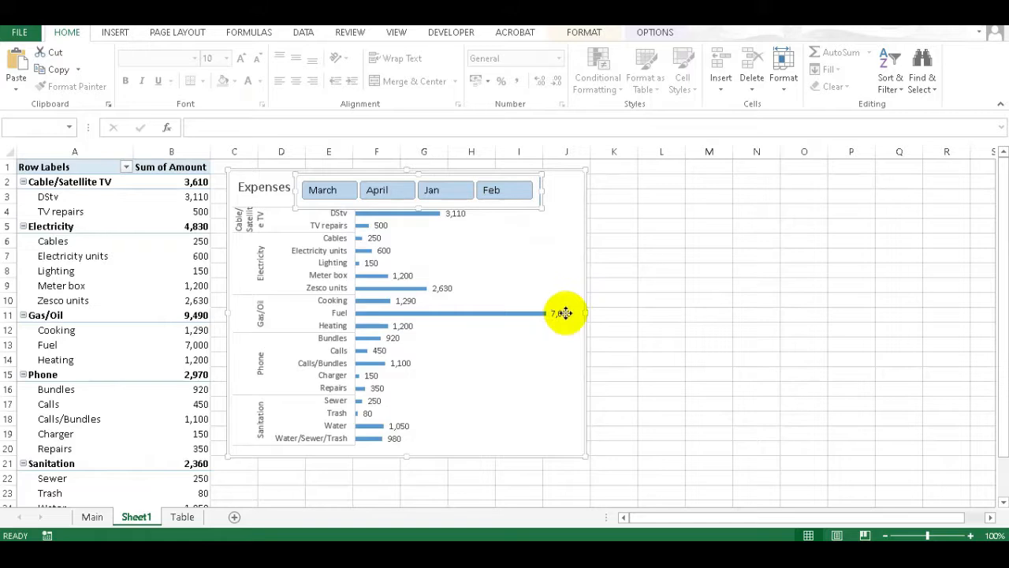
key(ctrl+x)
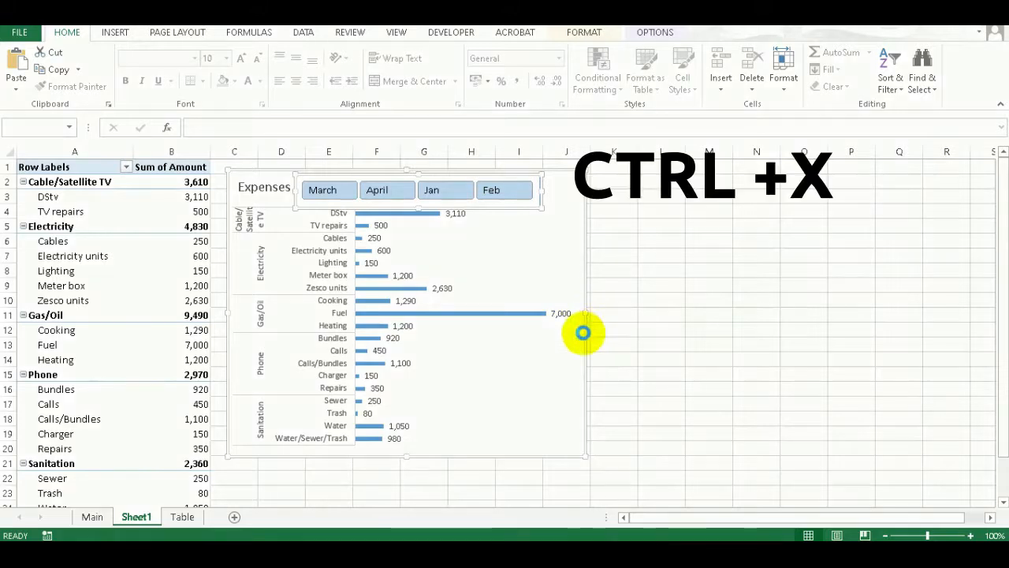
click(235, 518)
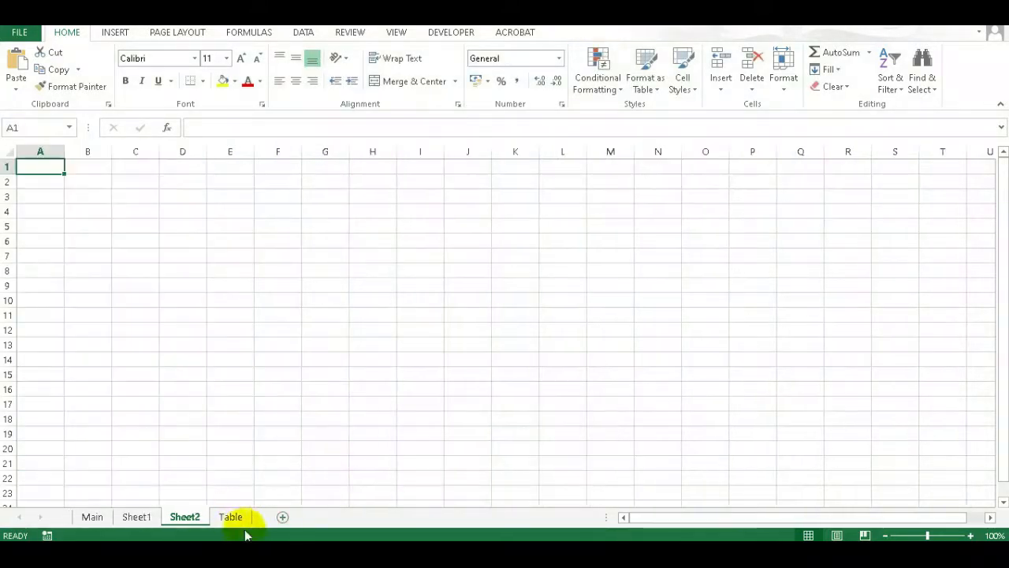
click(49, 185)
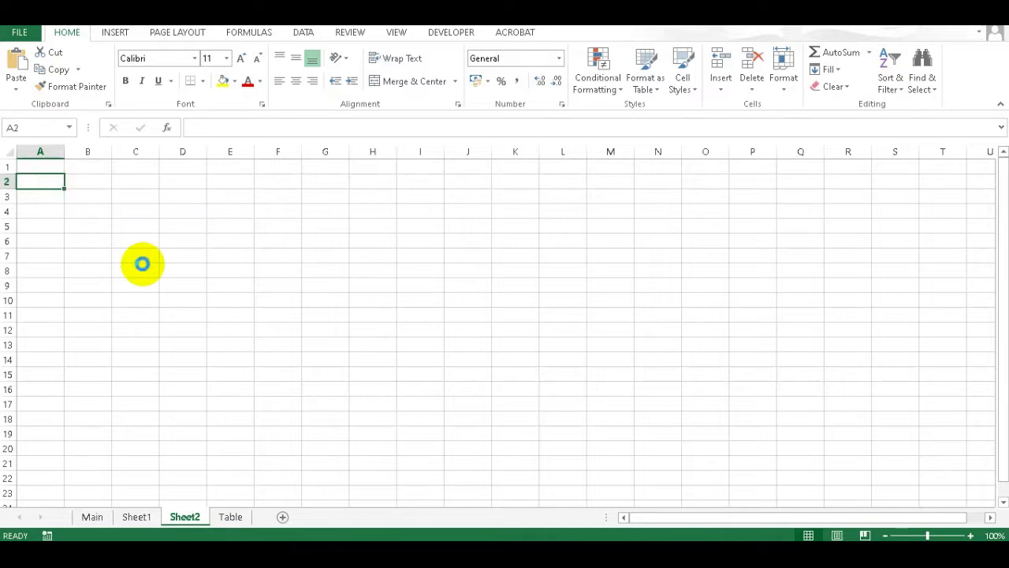
key(ctrl+v)
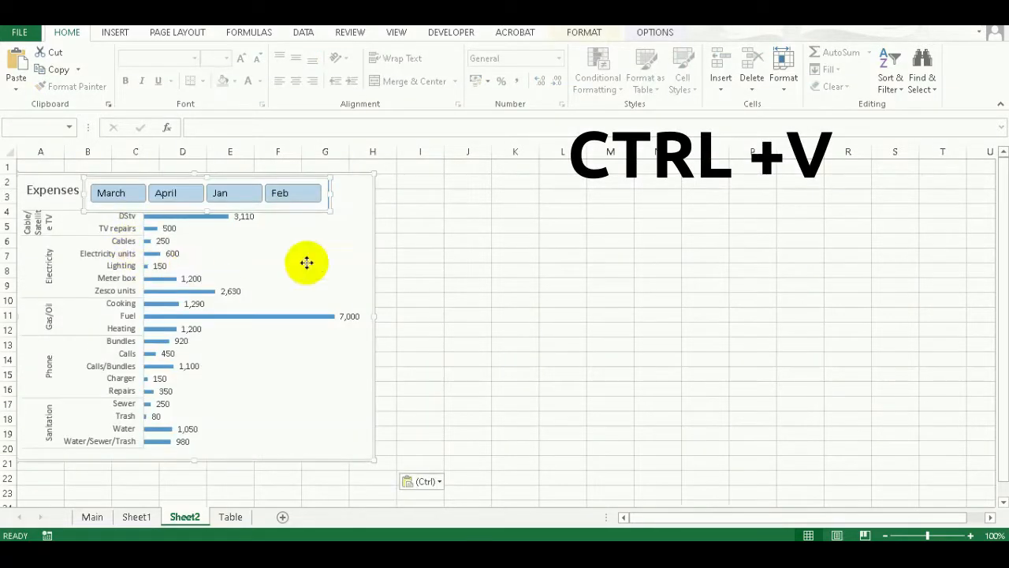
- Rename the new sheet holding the chart and slicer as Dashboard
click(189, 517)
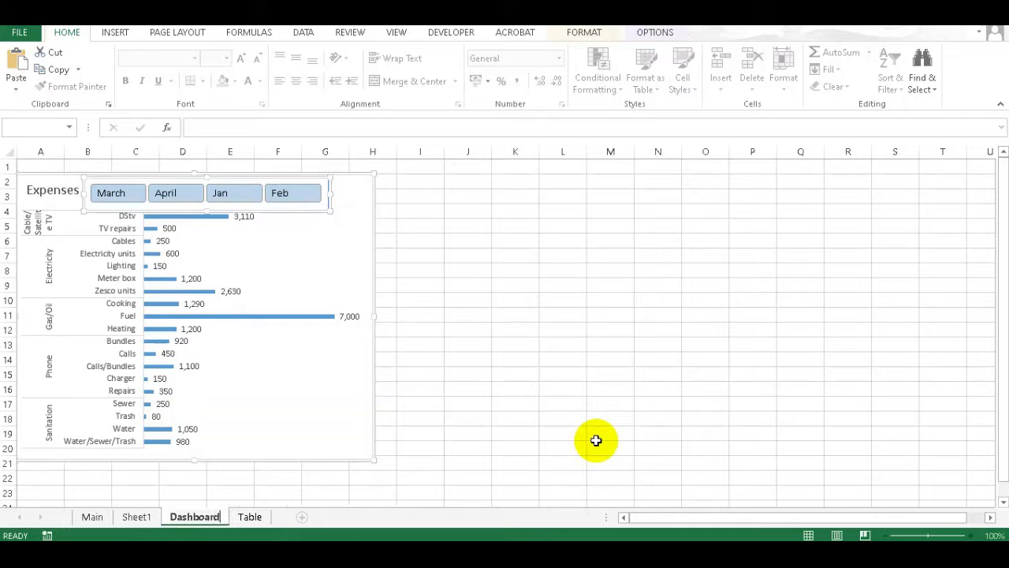
key(Return)
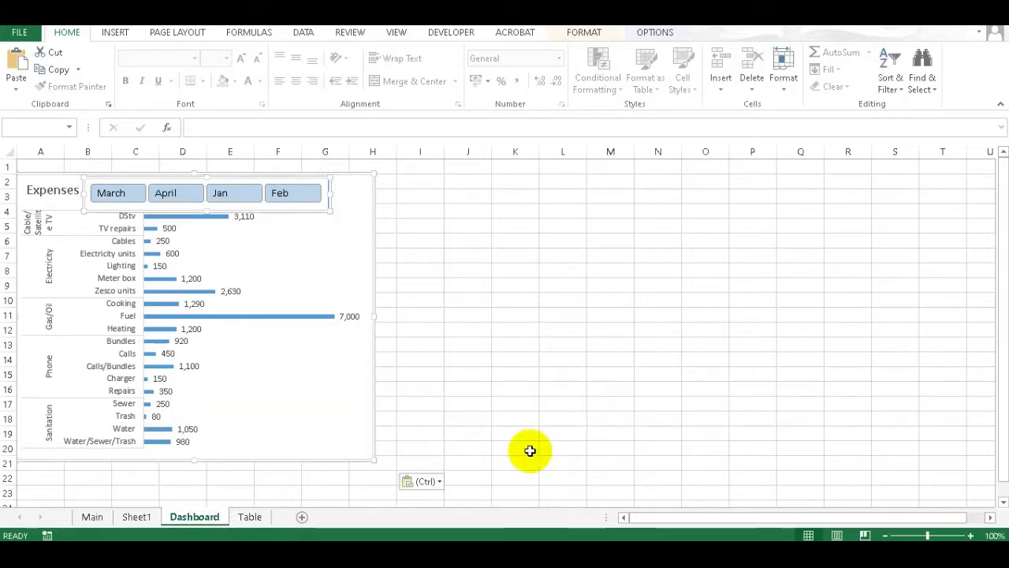
click(150, 517)
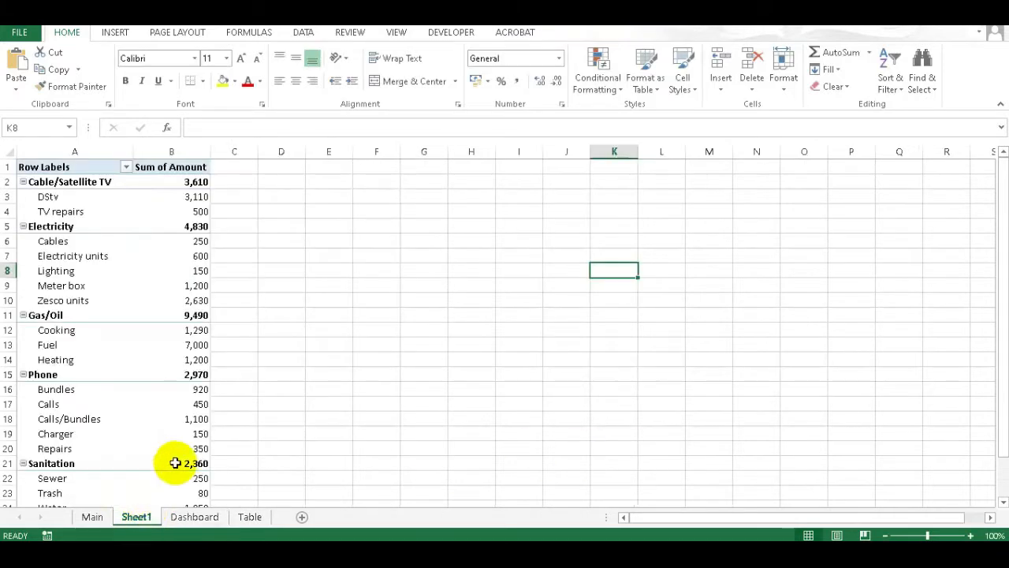
click(198, 517)
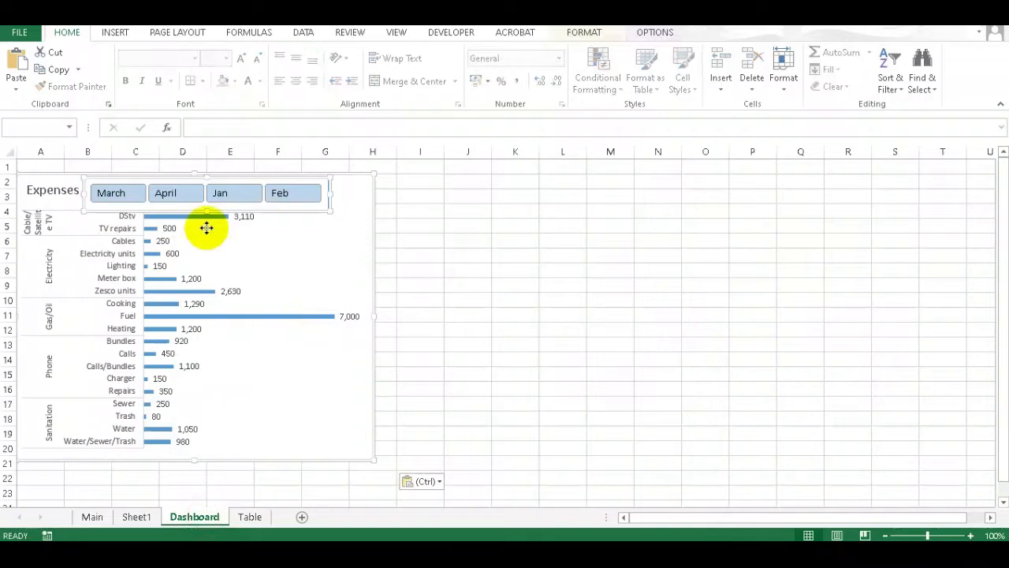
click(417, 279)
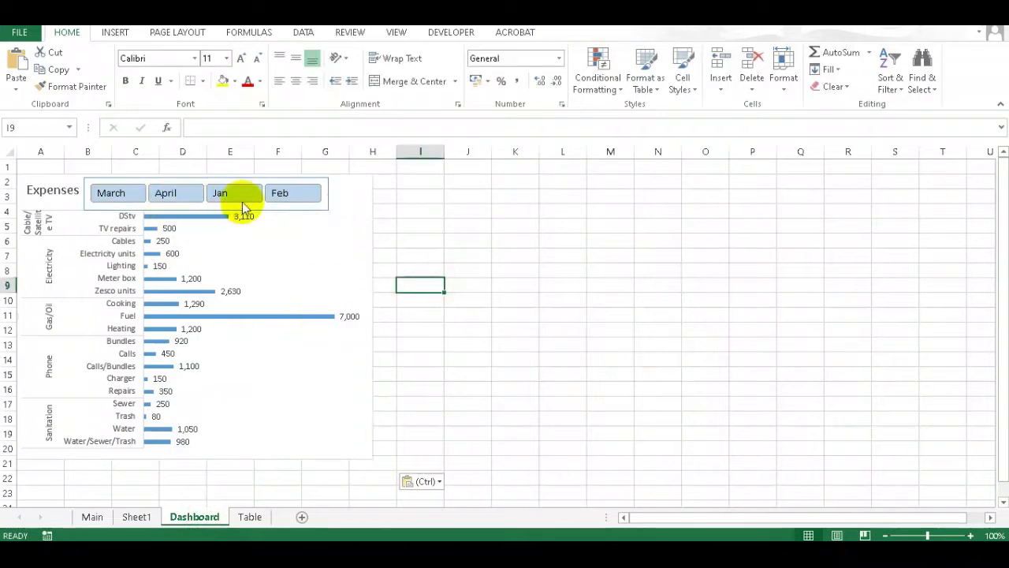
click(471, 290)
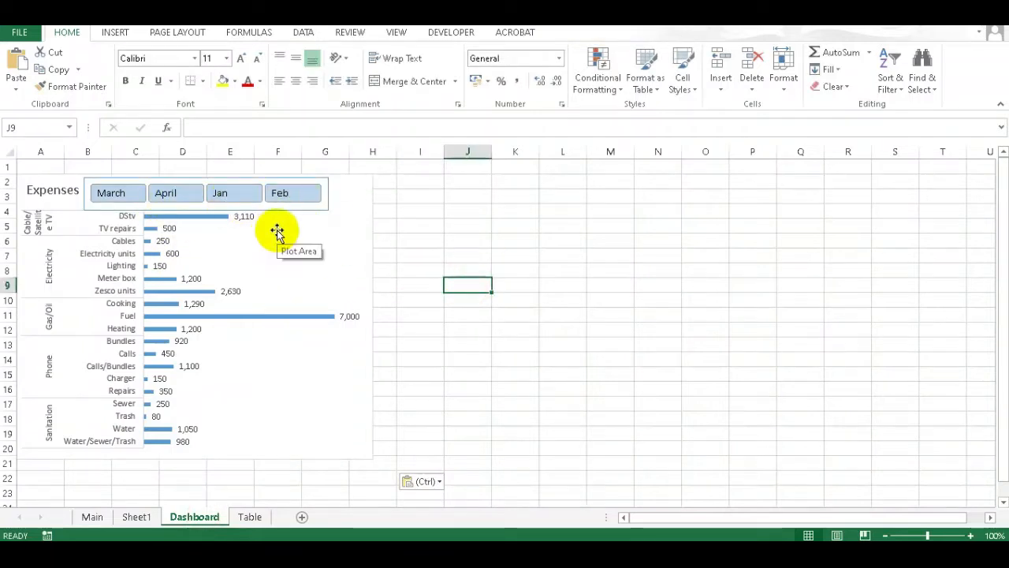
- Stretch the Expenses chart's lower edge down to about row 23 on the Dashboard sheet
click(225, 428)
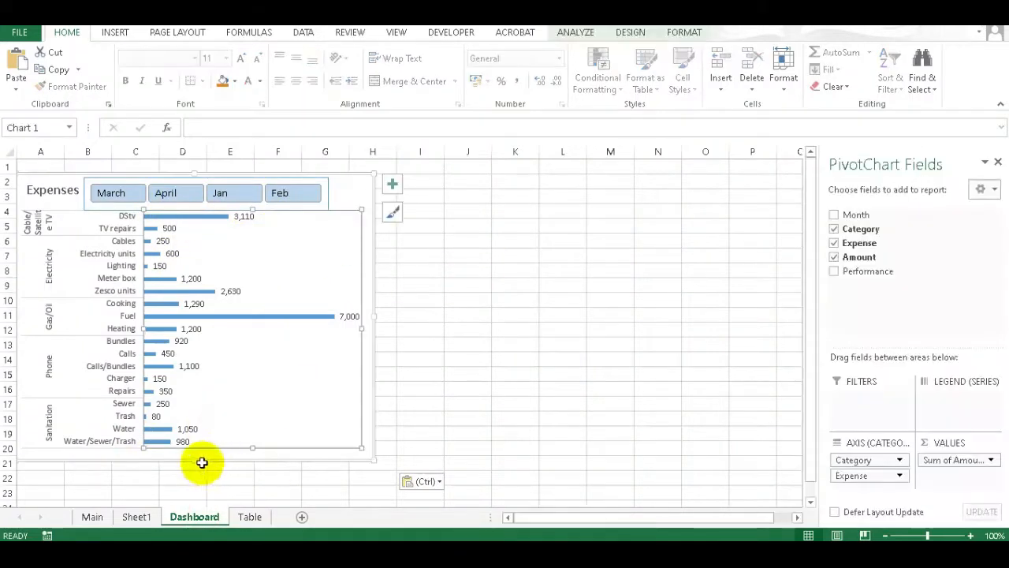
click(190, 456)
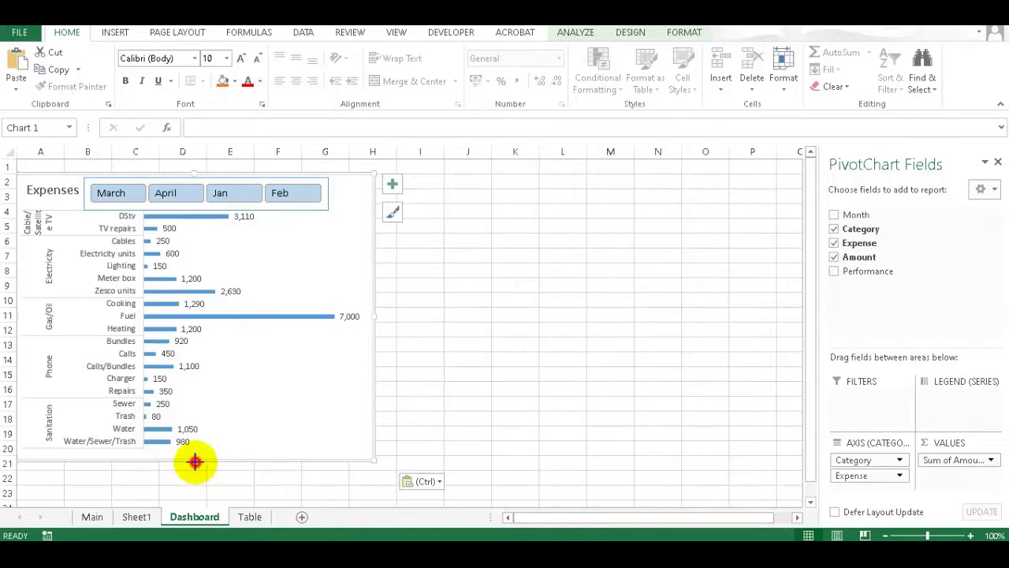
drag(194, 461, 197, 498)
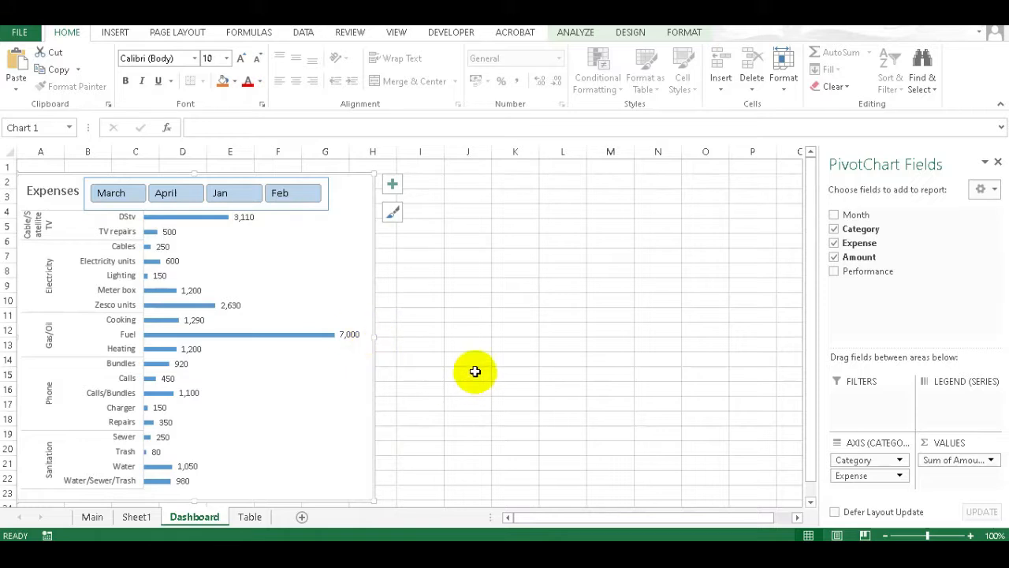
- Copy the whole pivot table on Sheet1 to cell D1 and fit the widths of columns D and E to their contents
click(136, 517)
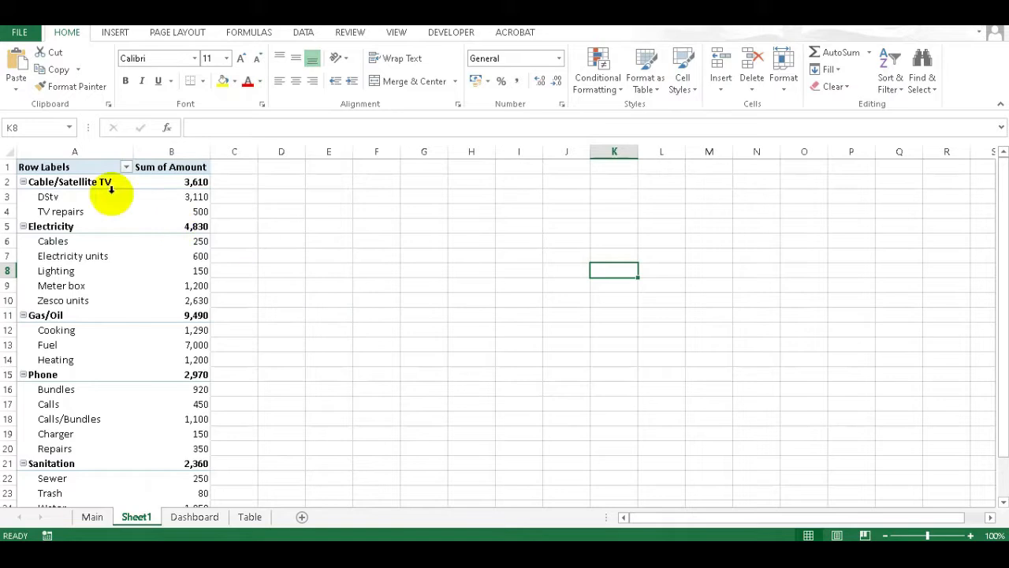
drag(30, 166, 176, 473)
key(ctrl+c)
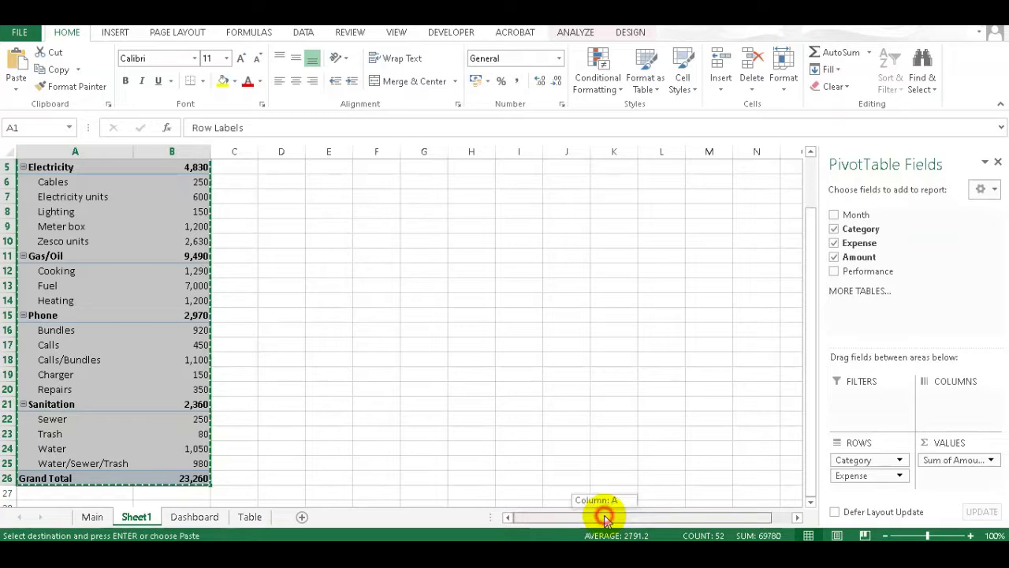
scroll(437, 381, up, 2)
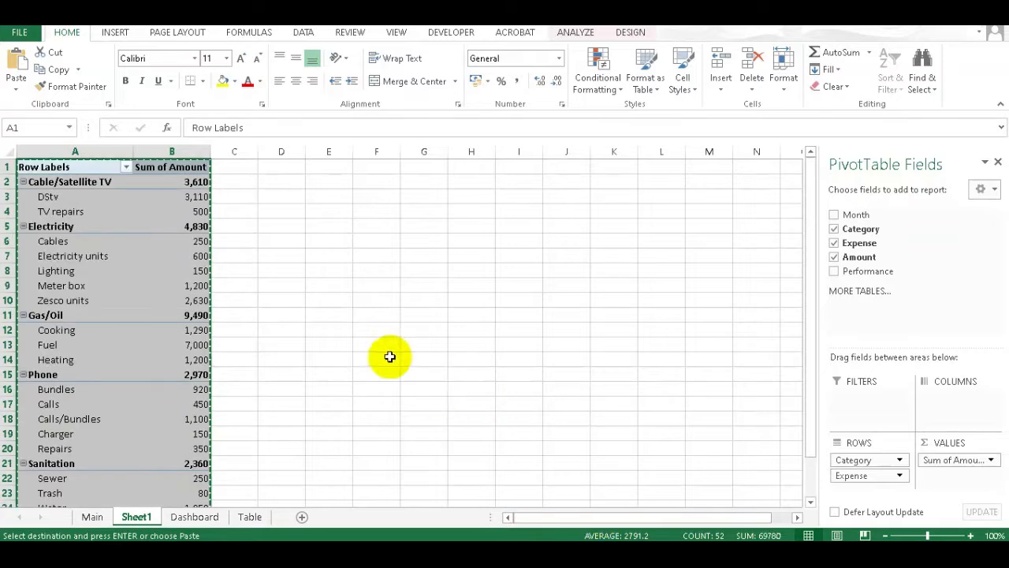
click(277, 167)
key(ctrl+v)
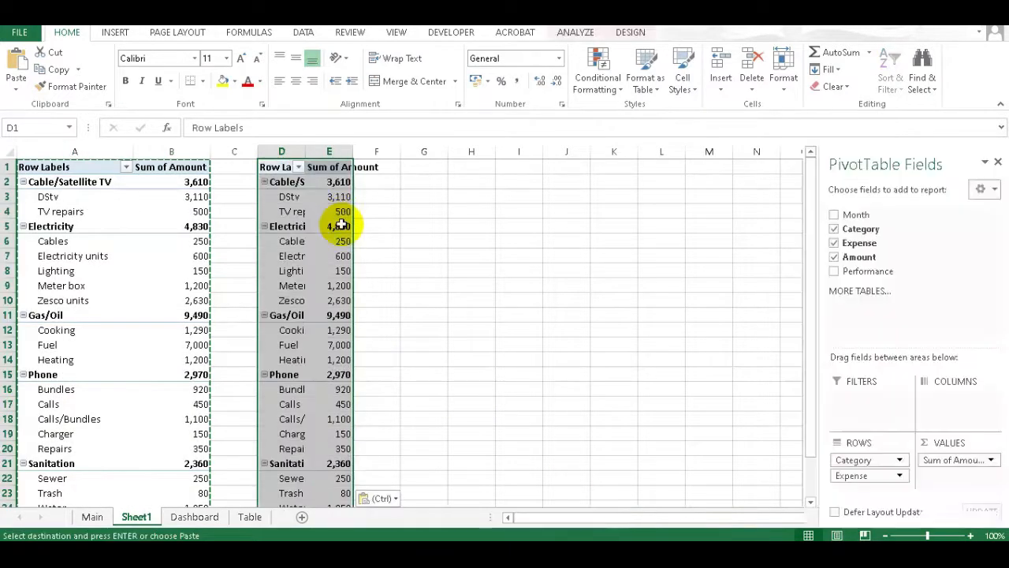
drag(281, 151, 320, 144)
double_click(305, 151)
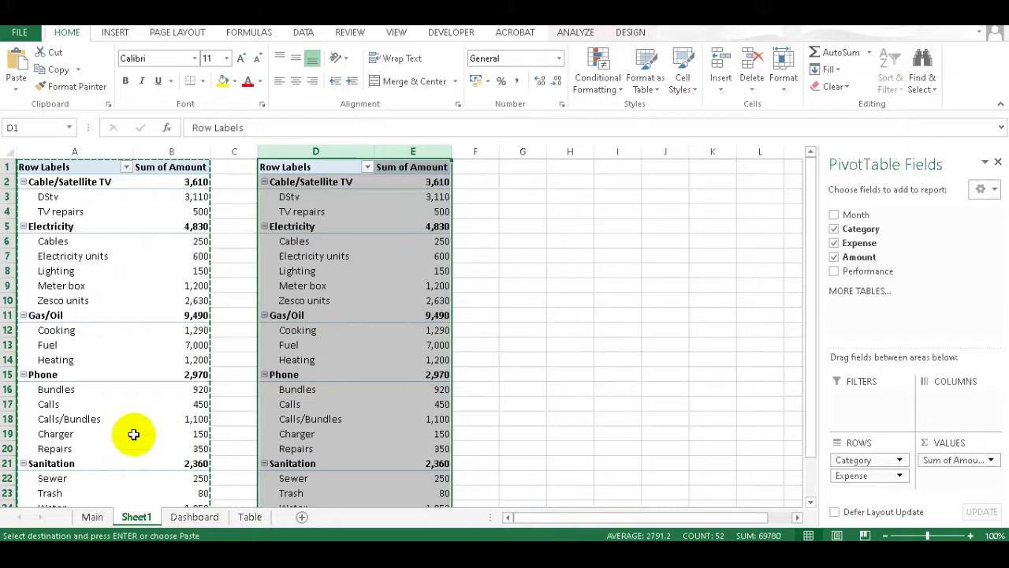
- Rearrange the copied pivot table to show Category as columns and Month in place of Expense as rows
click(397, 284)
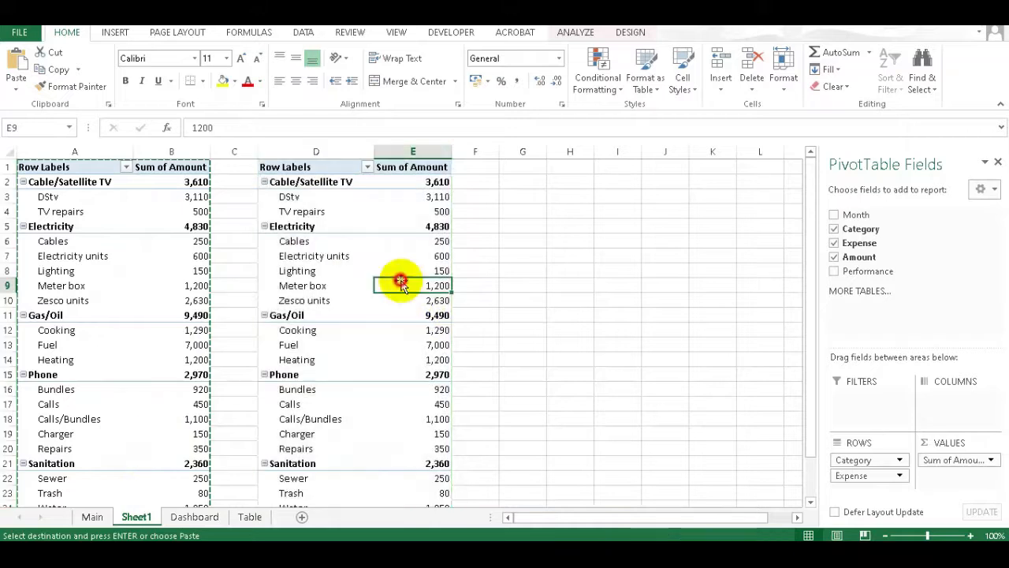
click(379, 217)
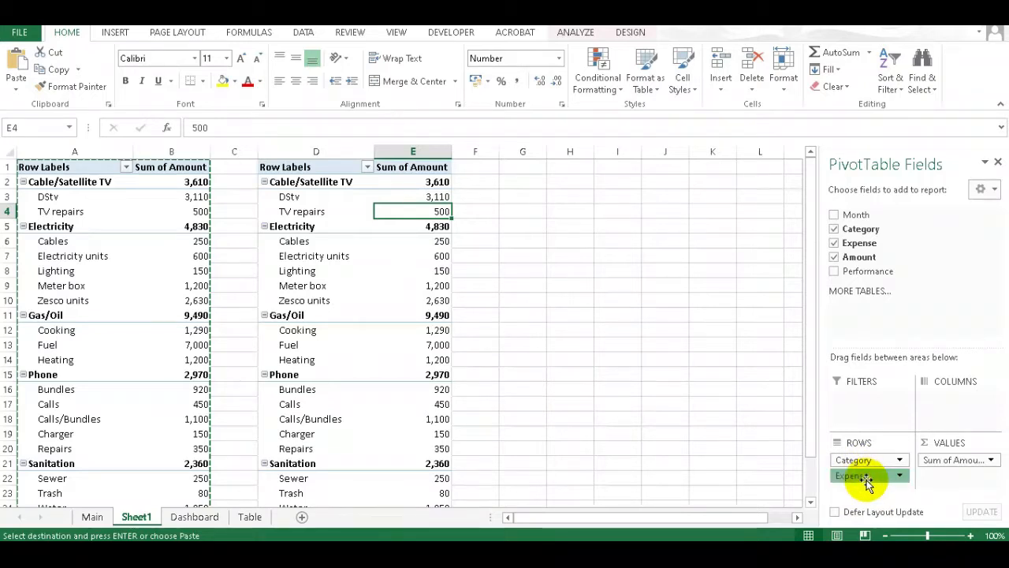
click(900, 476)
click(953, 486)
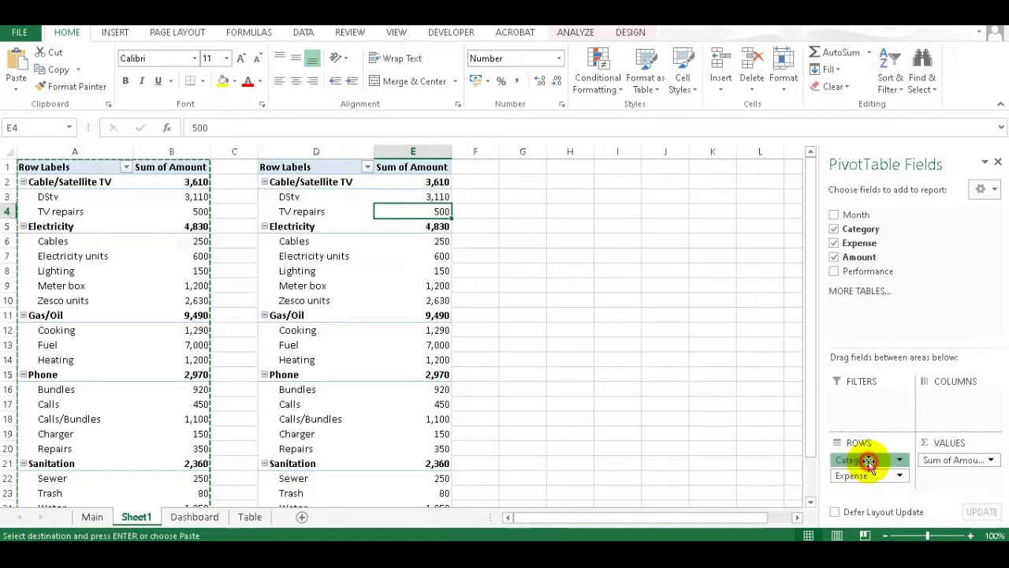
drag(868, 461, 943, 401)
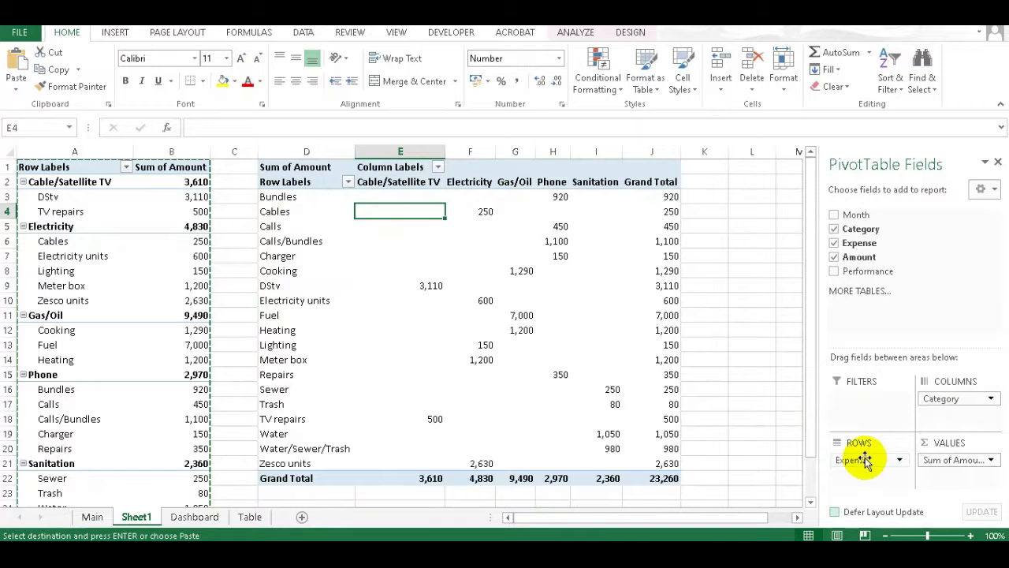
drag(865, 461, 768, 460)
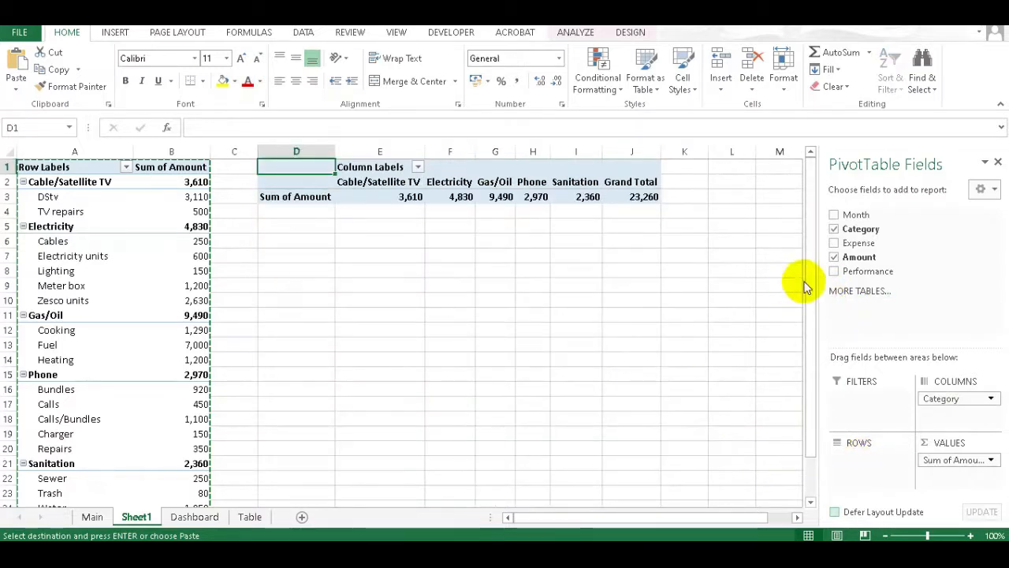
click(833, 216)
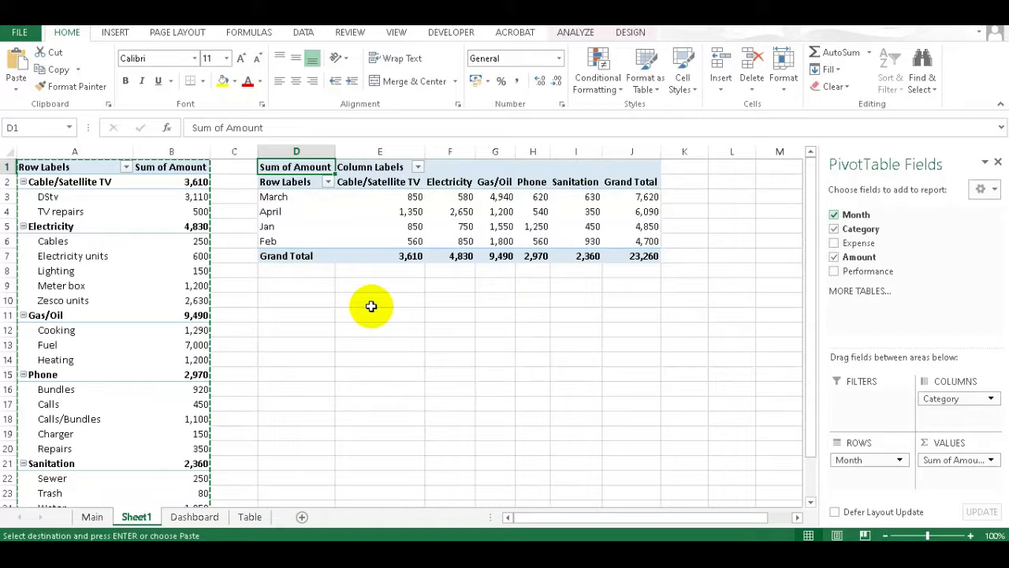
click(834, 244)
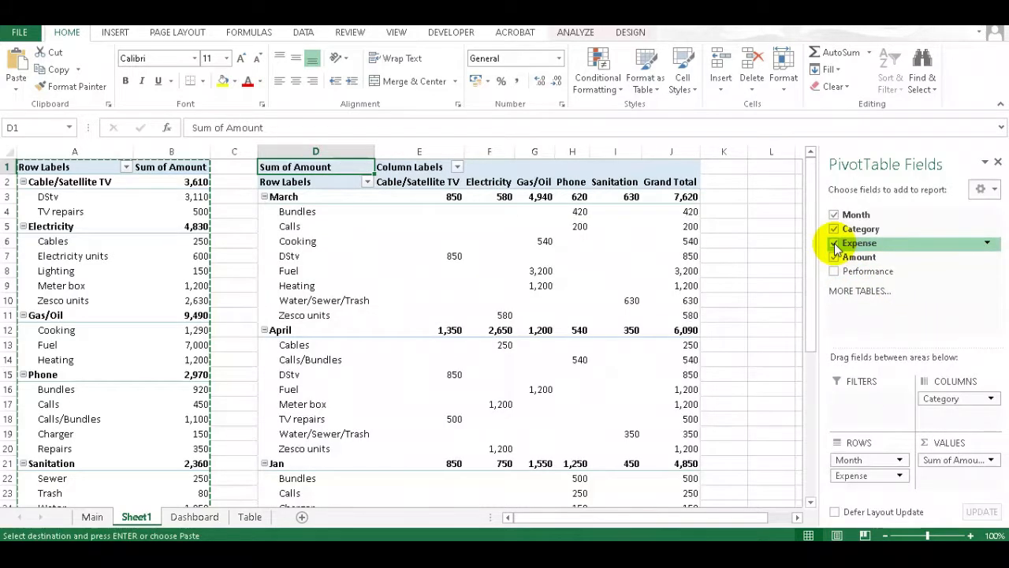
click(835, 243)
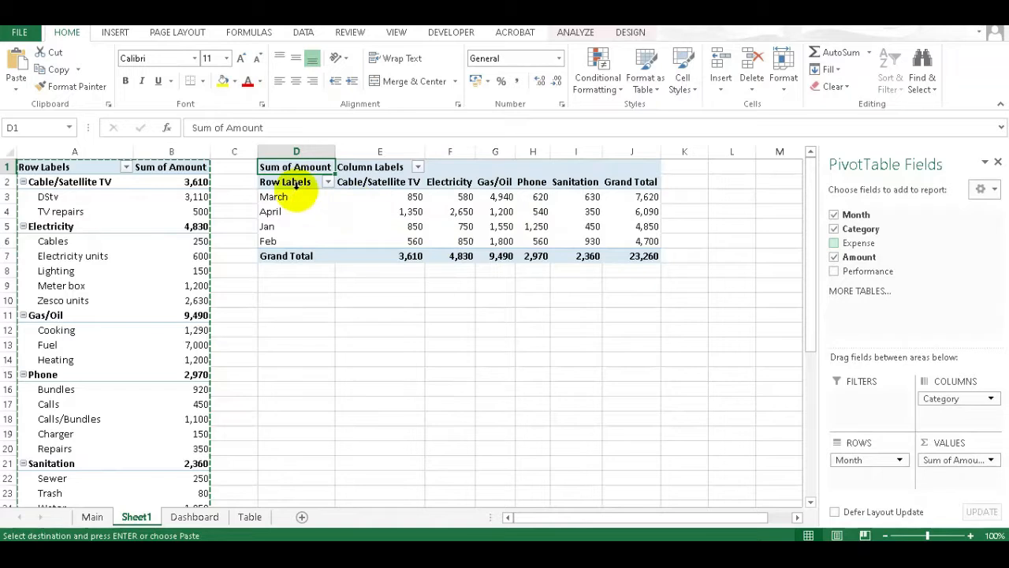
- Copy the whole Month-by-Category pivot table at D1 and paste the duplicate at cell D10 on Sheet1
click(270, 167)
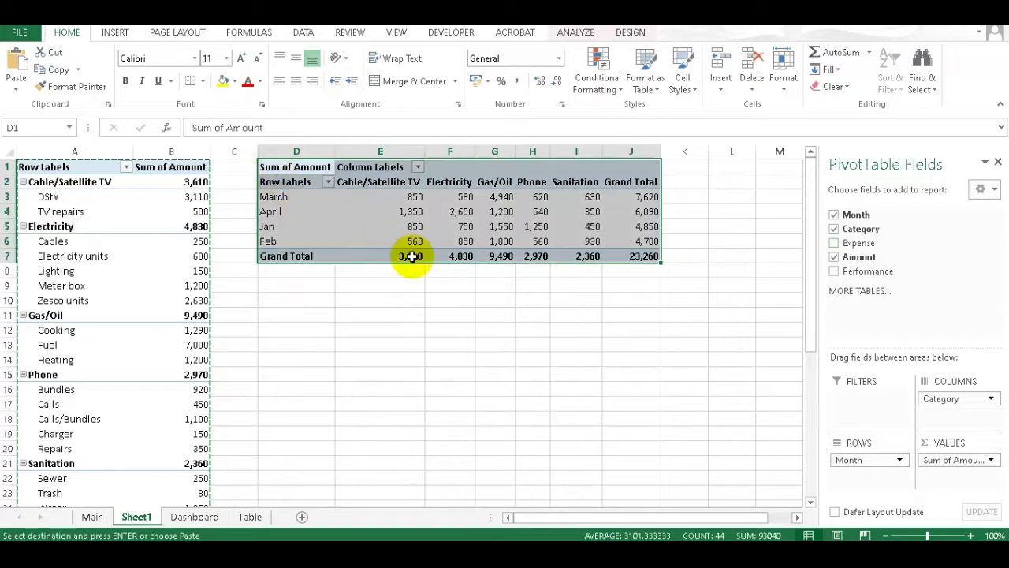
key(ctrl+c)
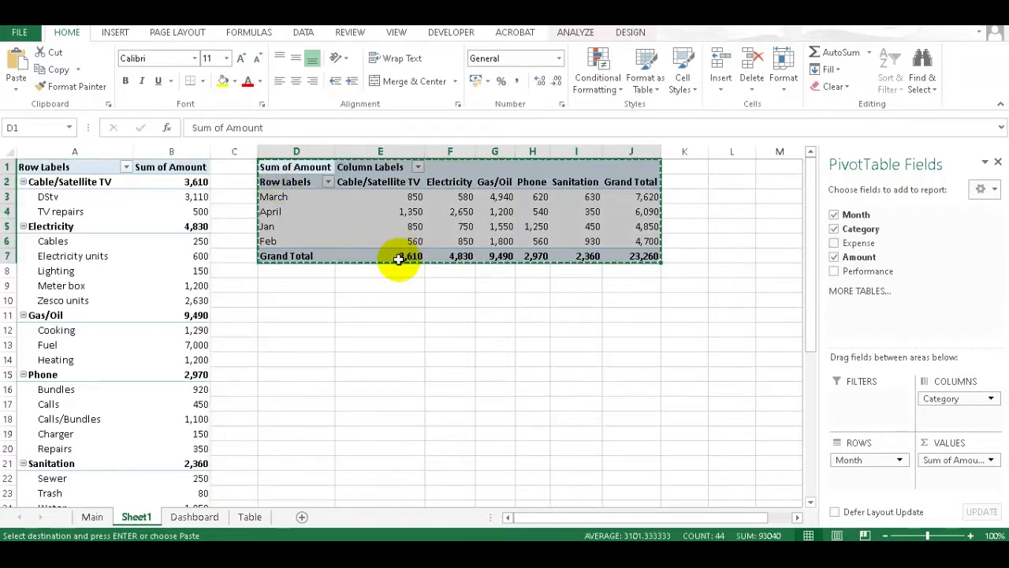
click(288, 301)
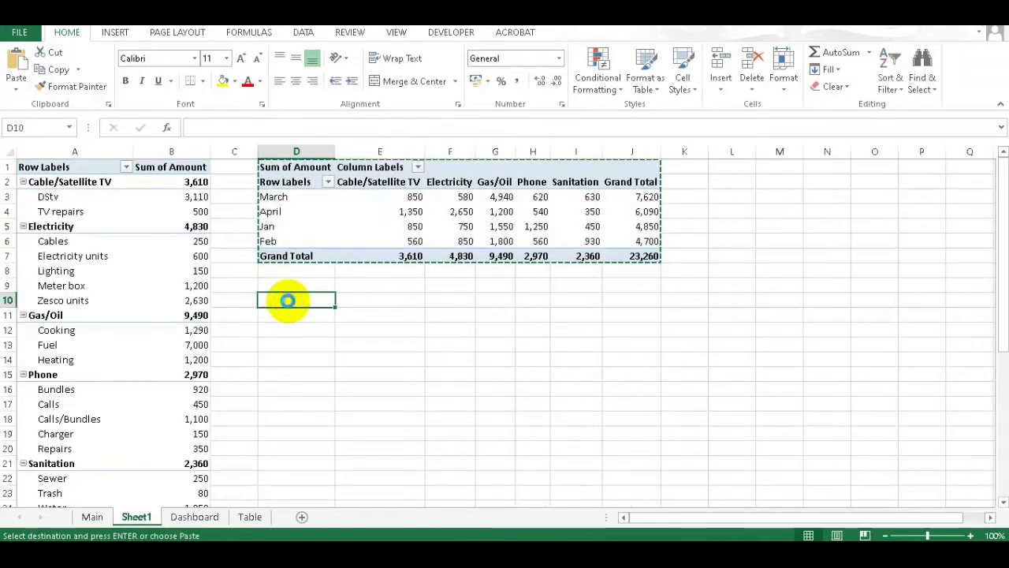
key(ctrl+v)
click(460, 345)
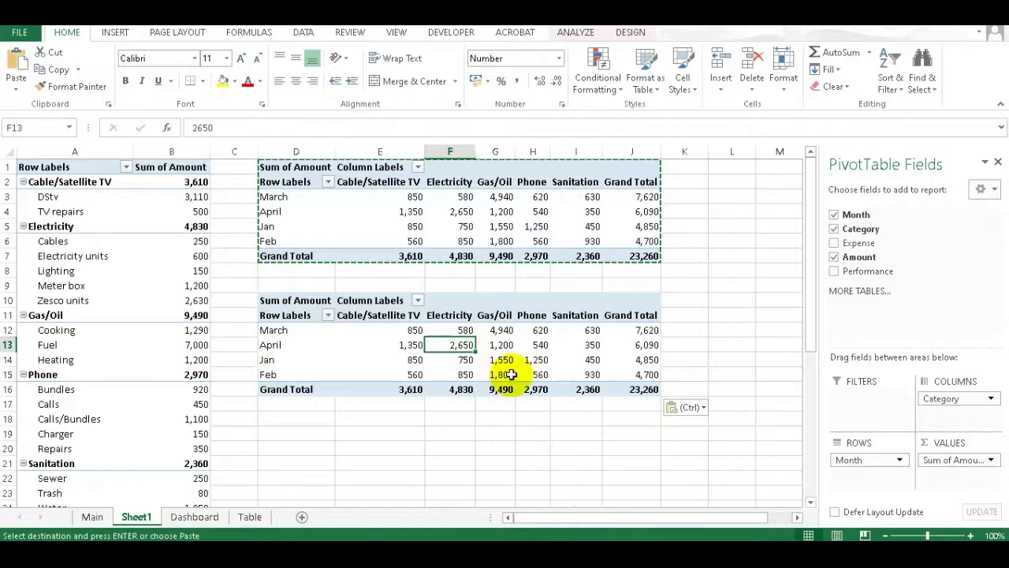
- Insert a Line with Markers pivot chart based on the upper Month-by-Category pivot table
click(436, 211)
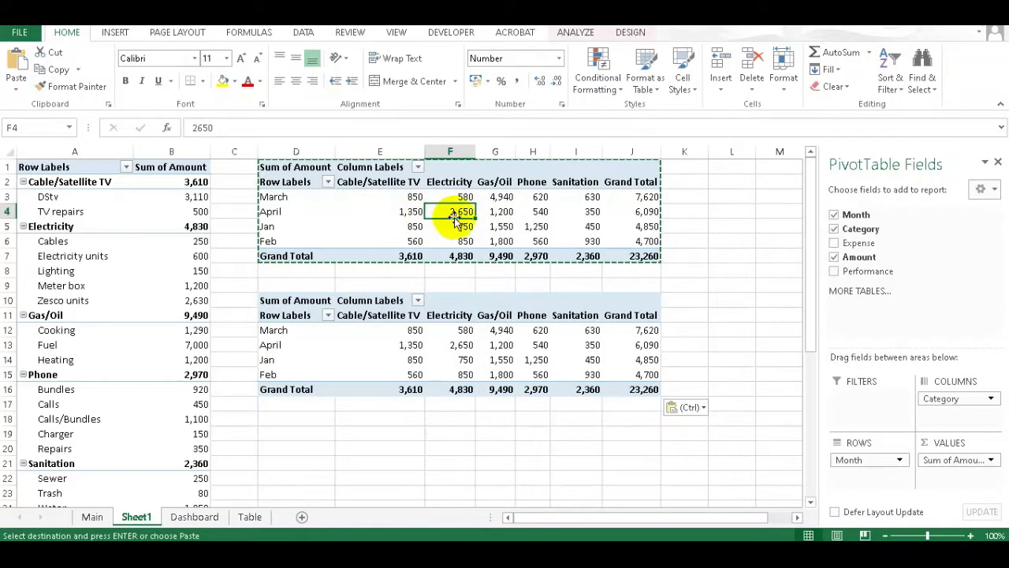
click(541, 213)
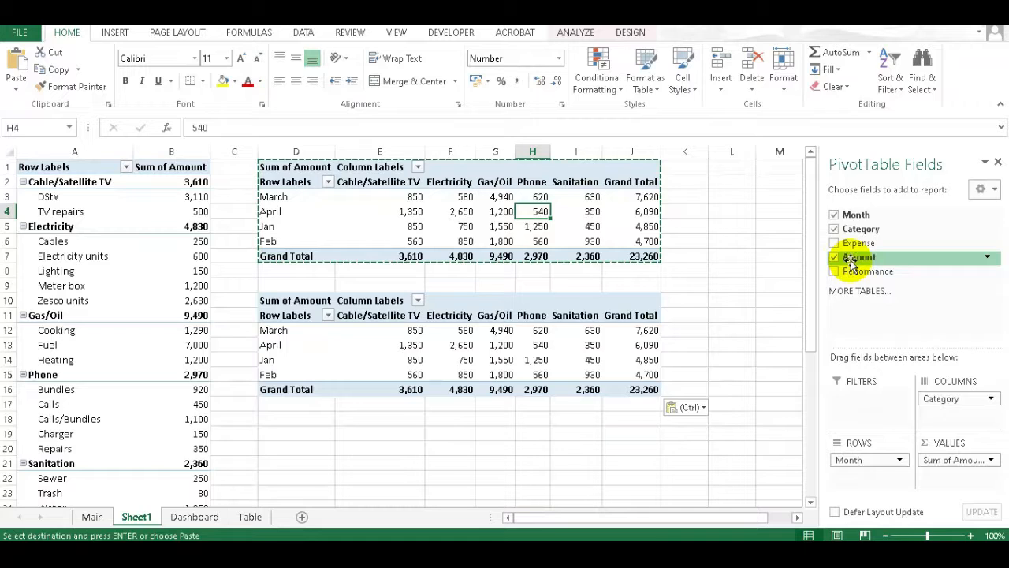
click(465, 227)
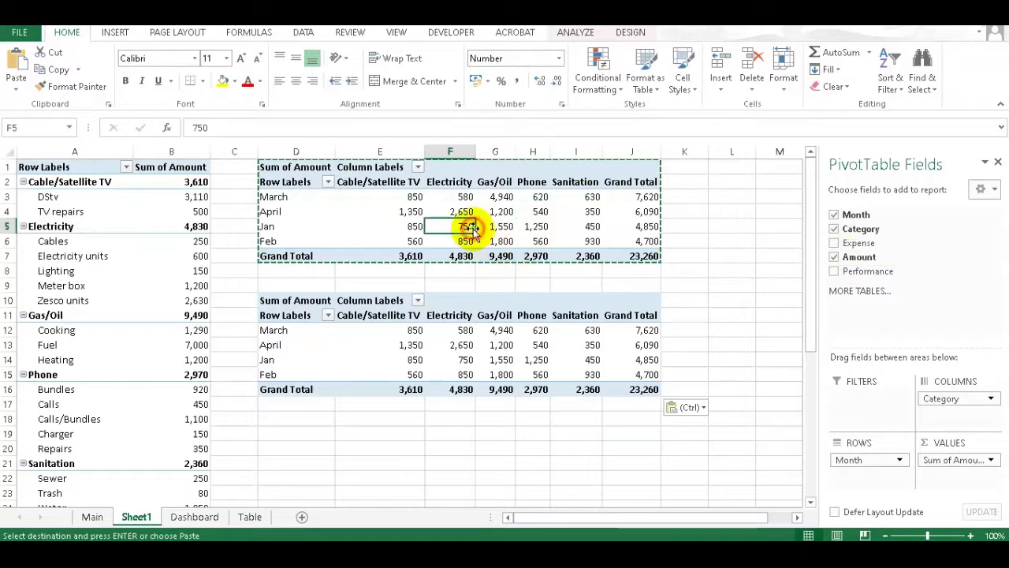
click(584, 35)
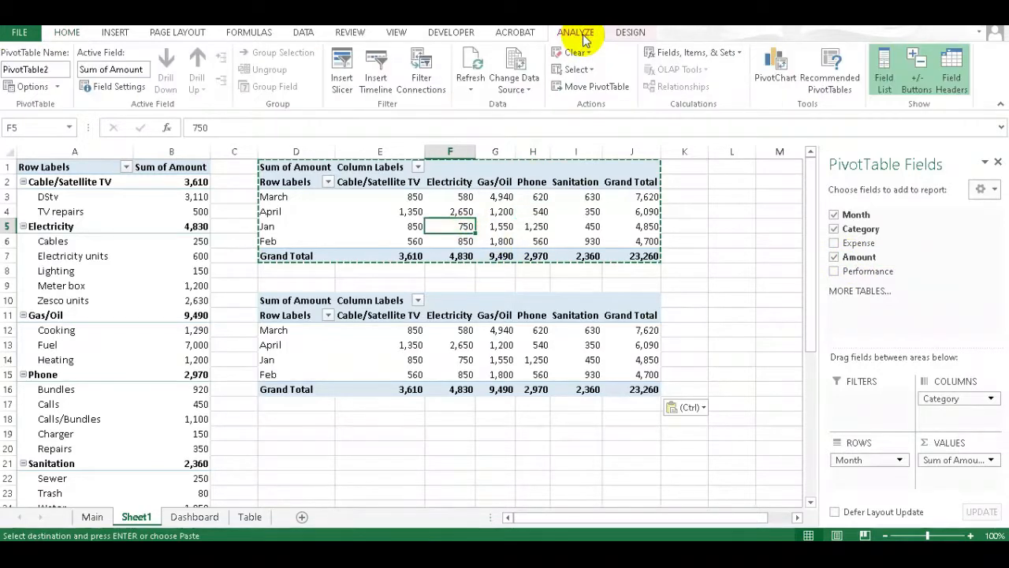
click(773, 70)
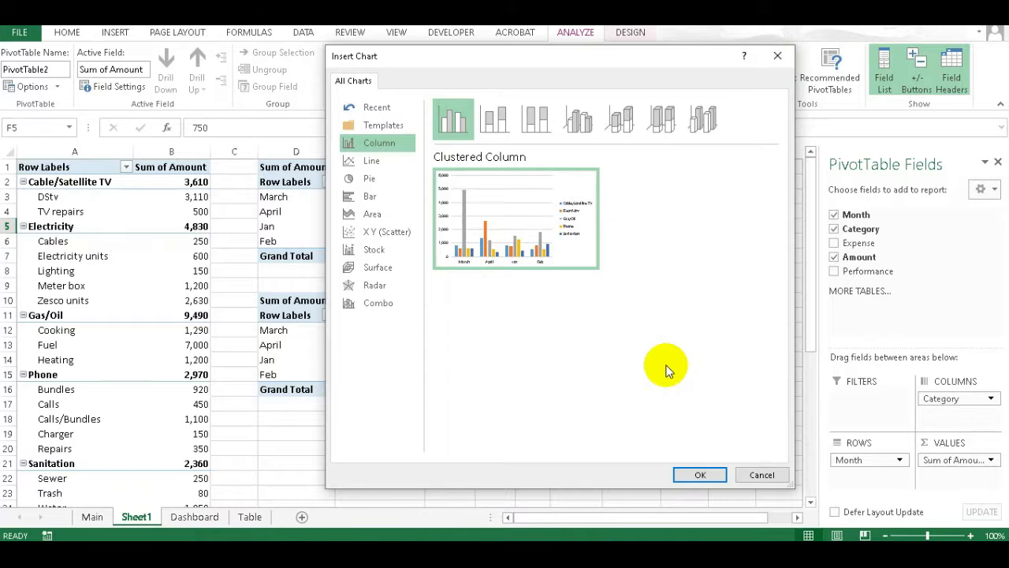
click(368, 161)
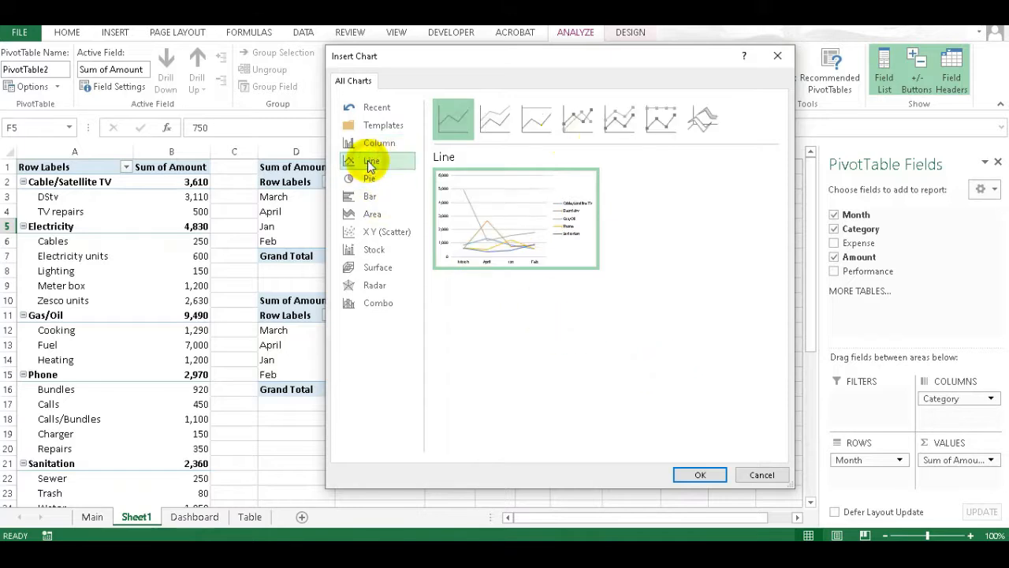
click(578, 118)
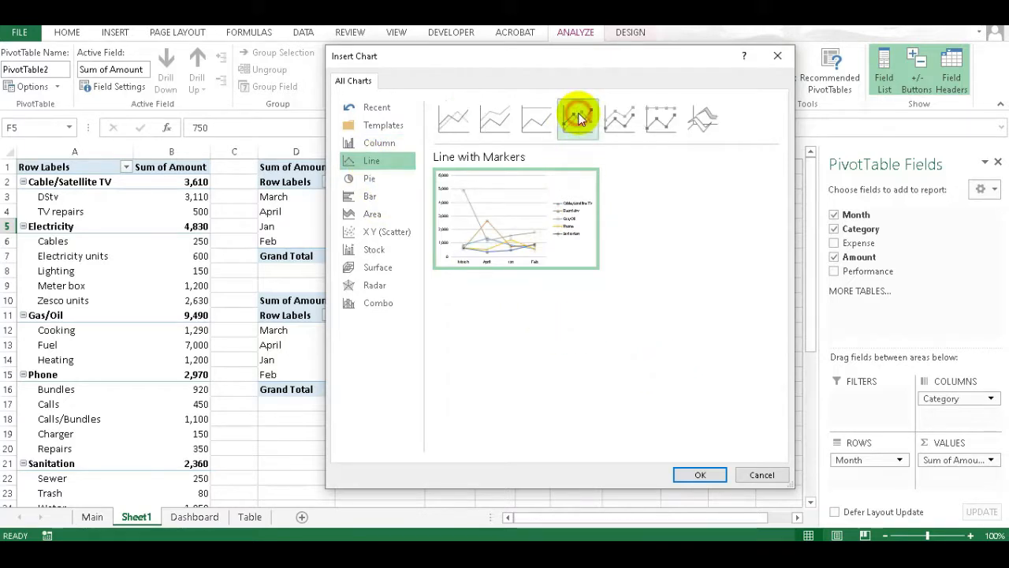
mouse_move(504, 252)
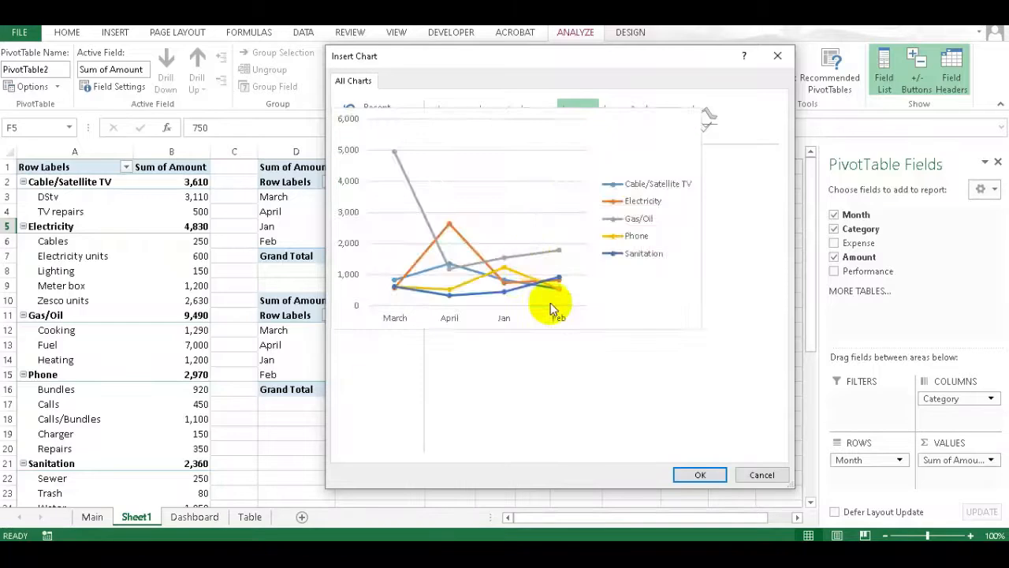
click(698, 477)
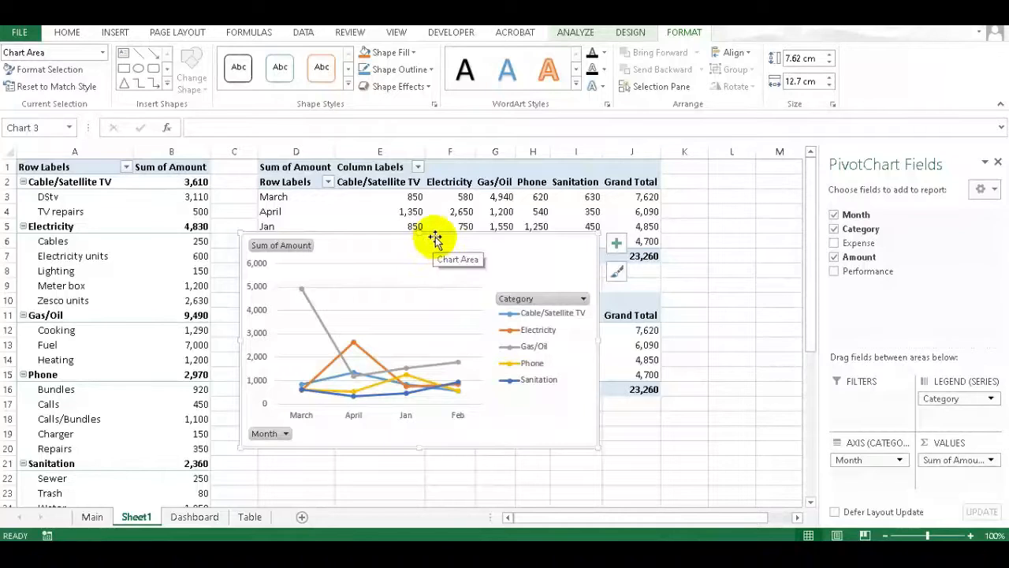
- Move the line chart below the upper pivot table's right half and hide all its field buttons
drag(435, 241, 579, 282)
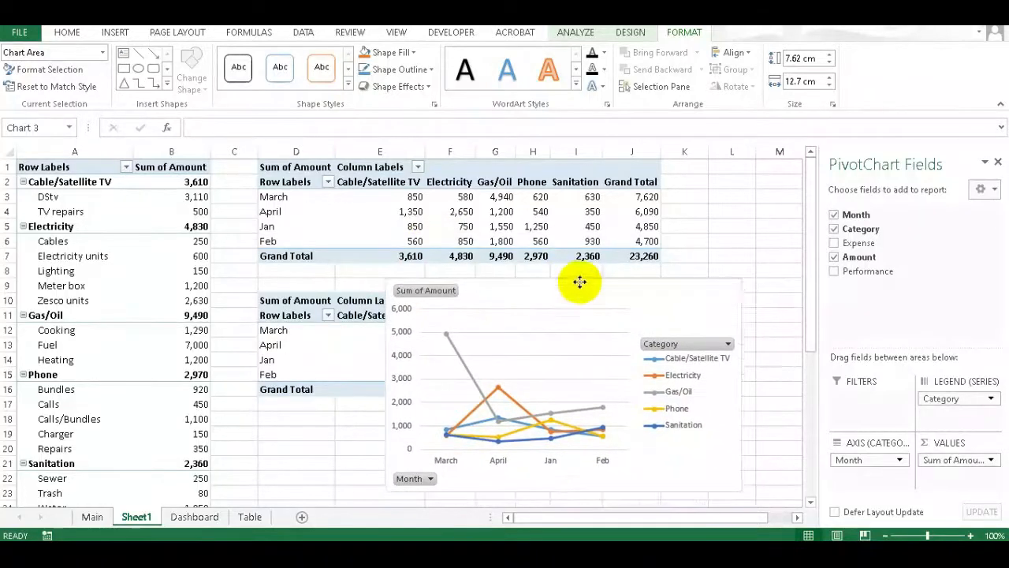
drag(809, 318, 813, 361)
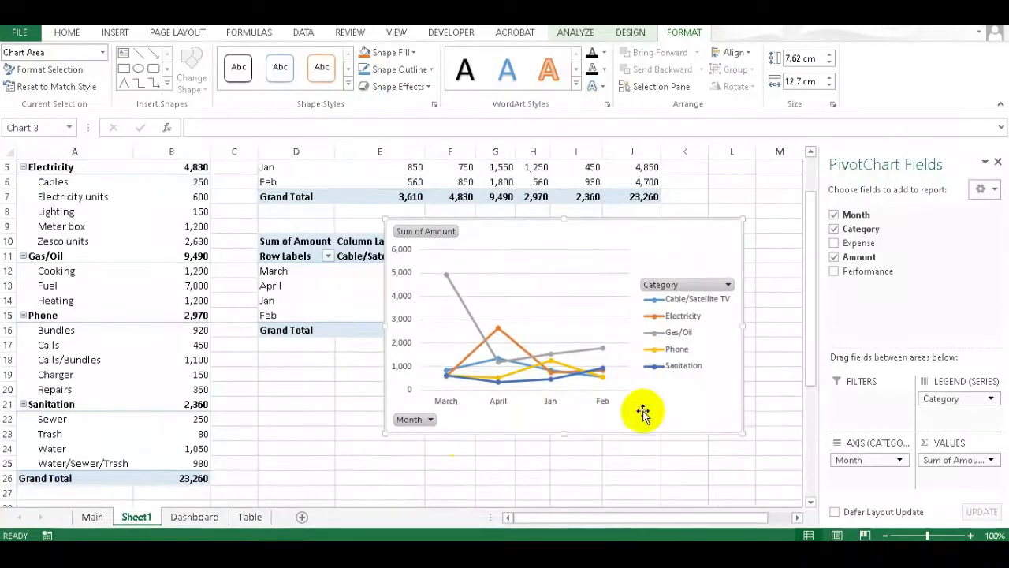
click(642, 412)
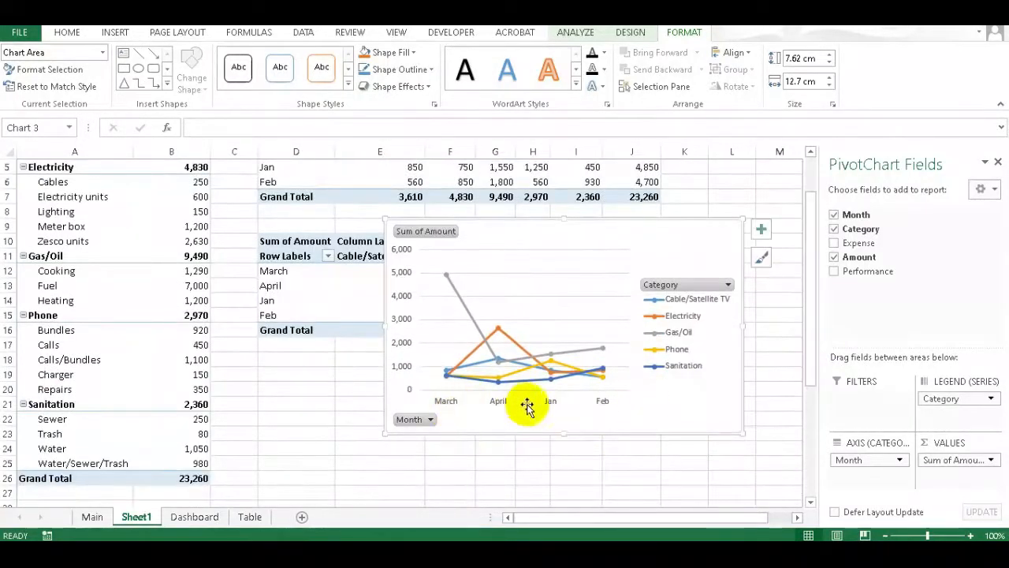
right_click(411, 421)
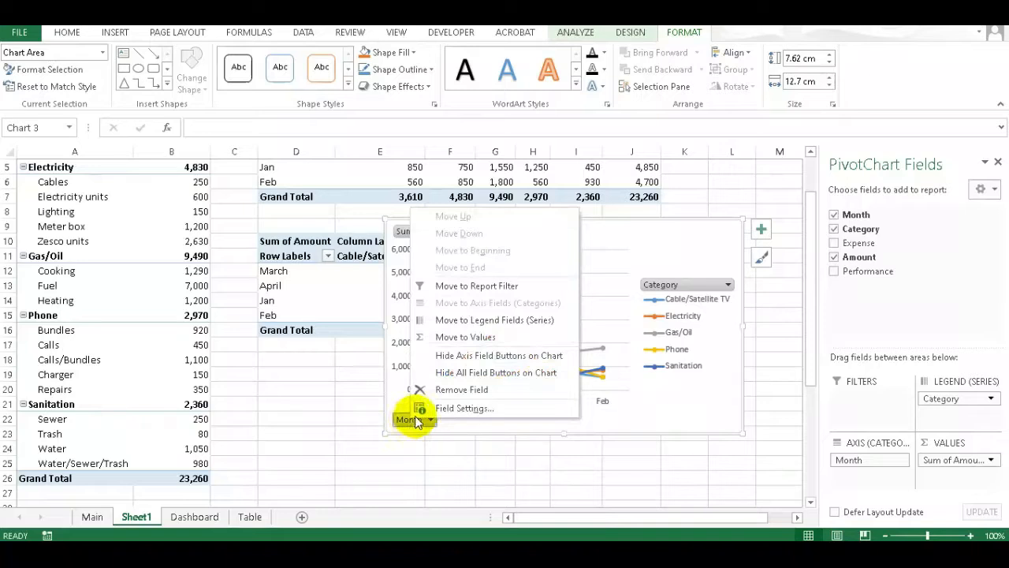
click(484, 373)
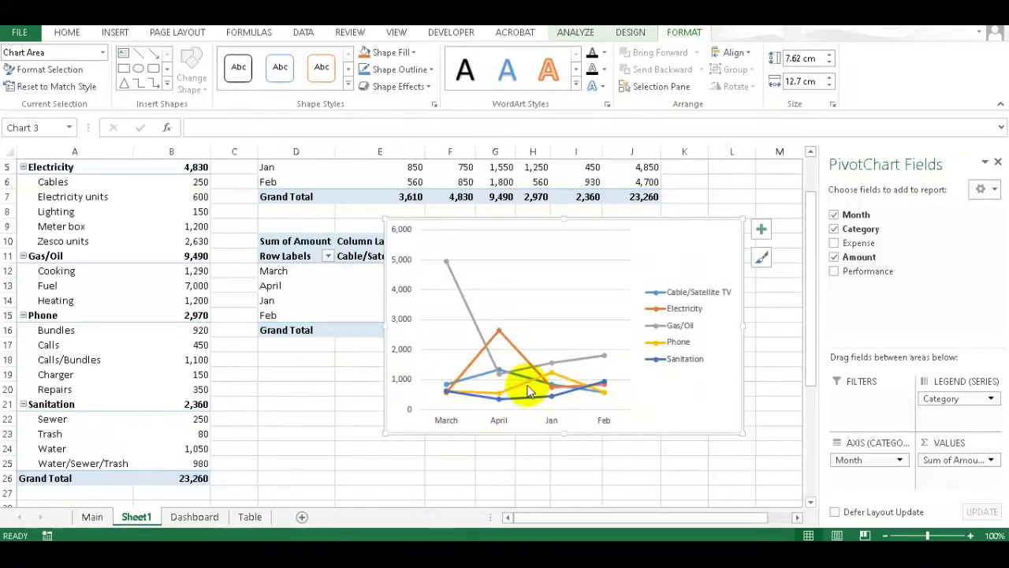
- Set the line chart's horizontal month axis position to On tick marks
click(499, 423)
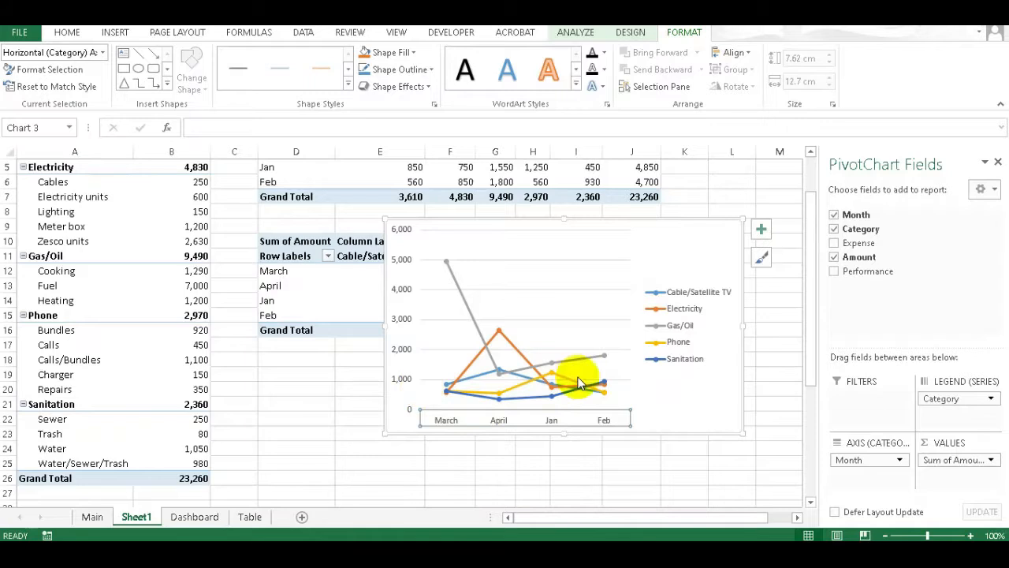
double_click(515, 416)
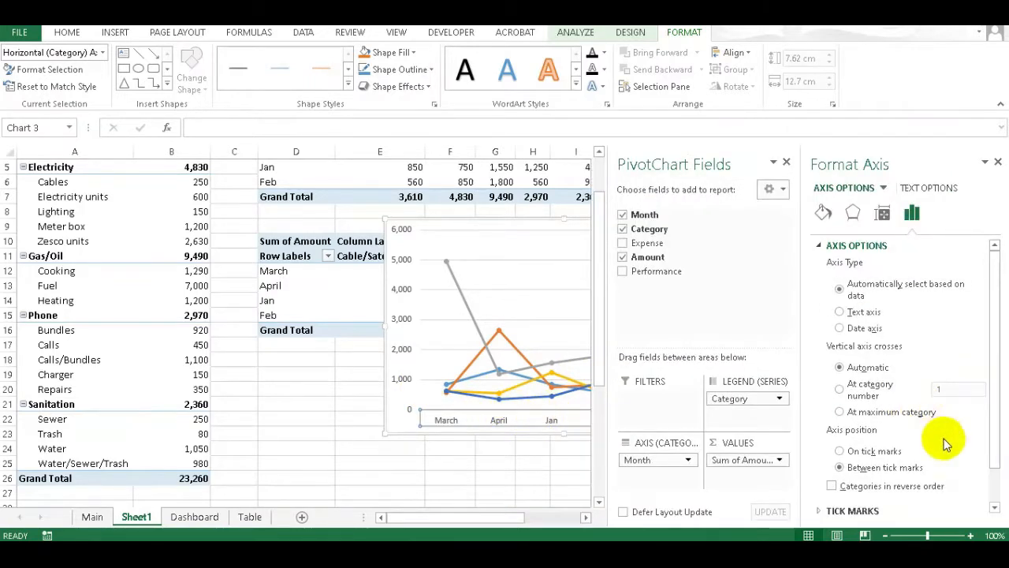
drag(995, 434, 998, 489)
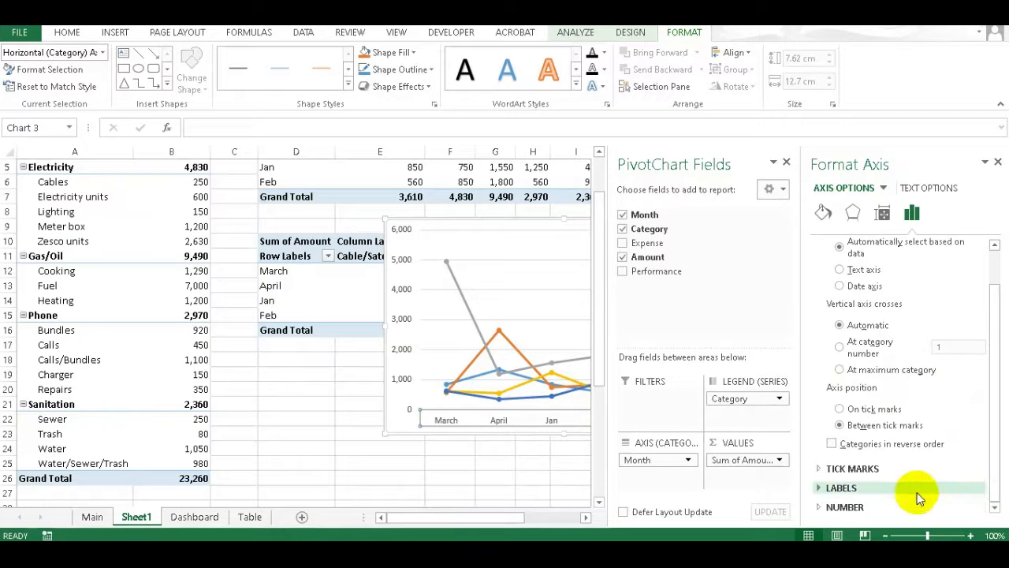
click(820, 489)
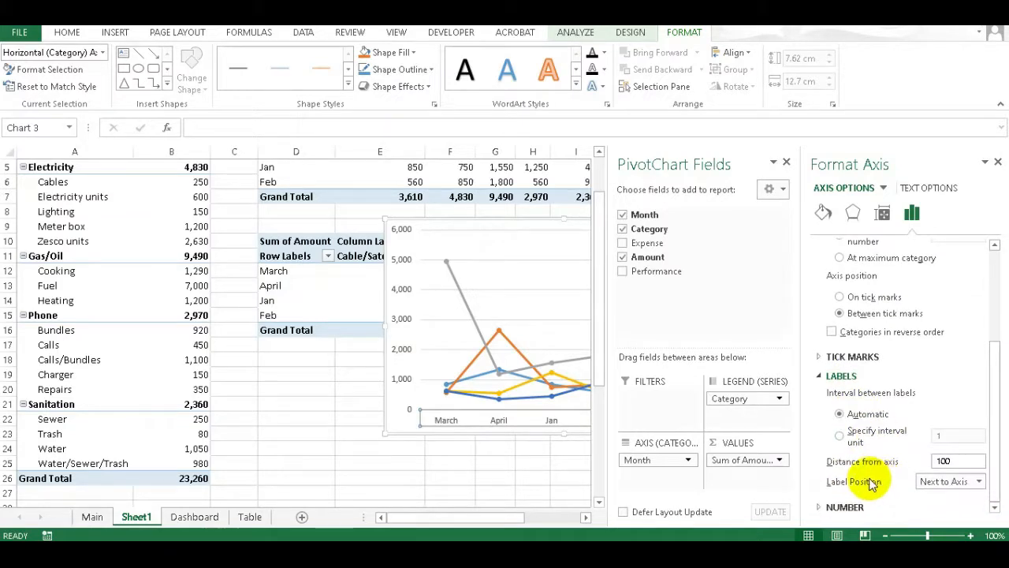
scroll(871, 473, up, 3)
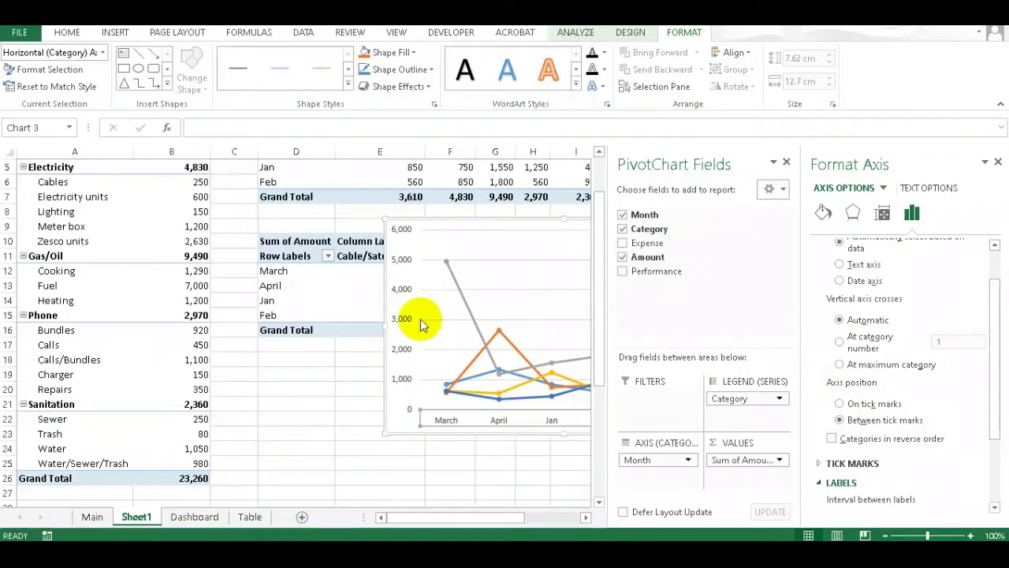
click(839, 404)
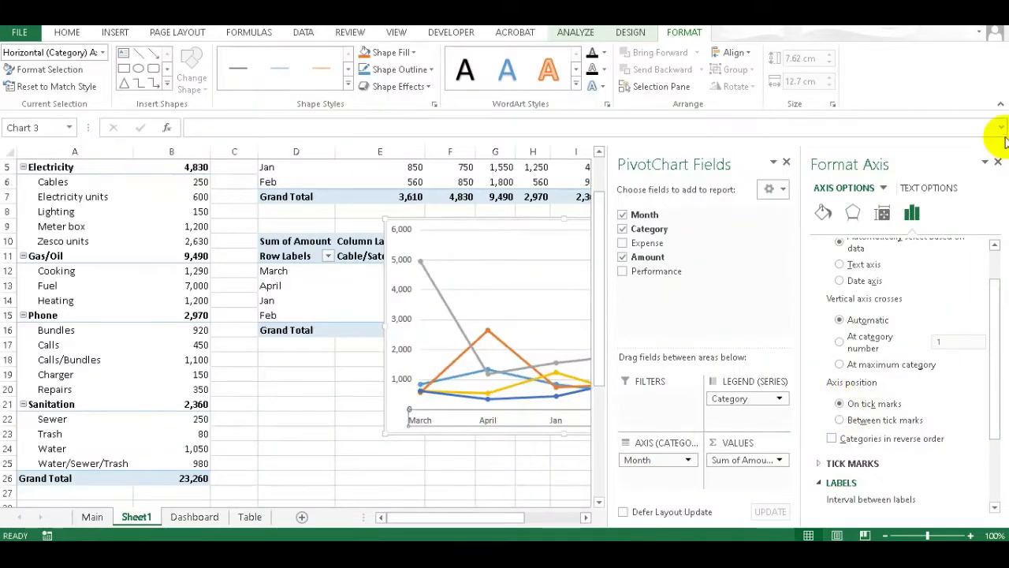
click(998, 162)
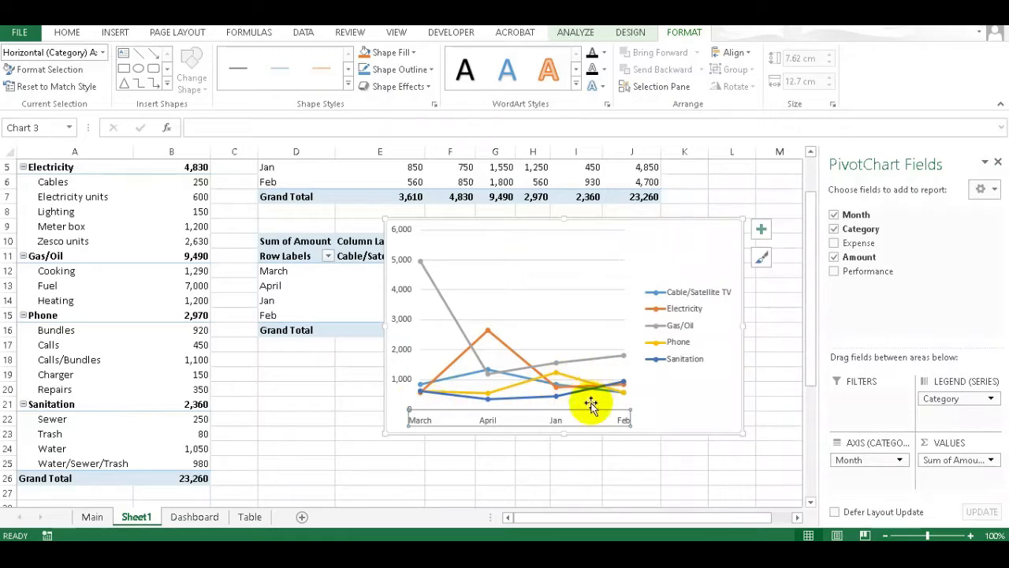
click(705, 412)
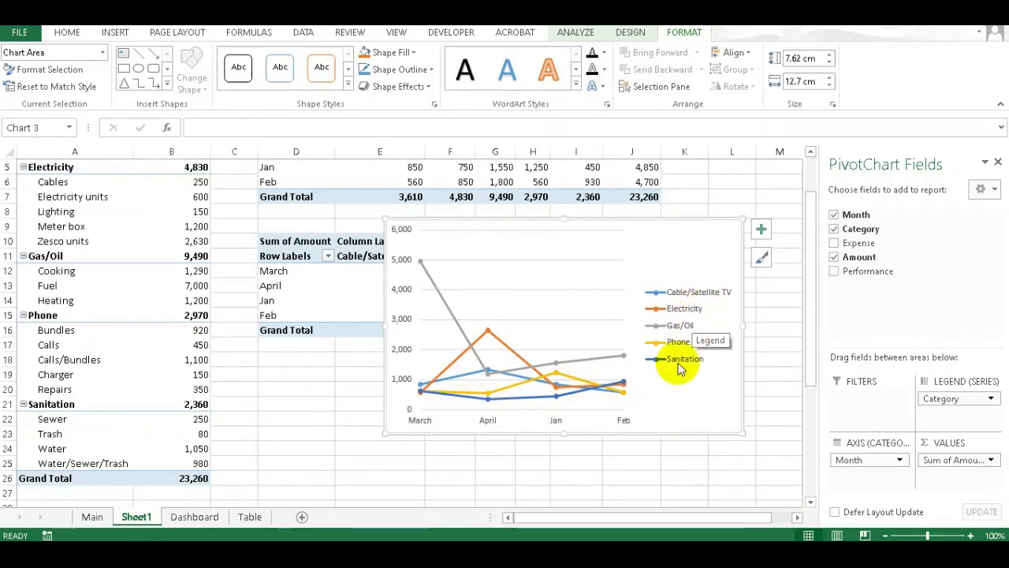
- Add a slicer for the Category field and place it over the line chart's right edge, starting at column K
drag(642, 521, 676, 518)
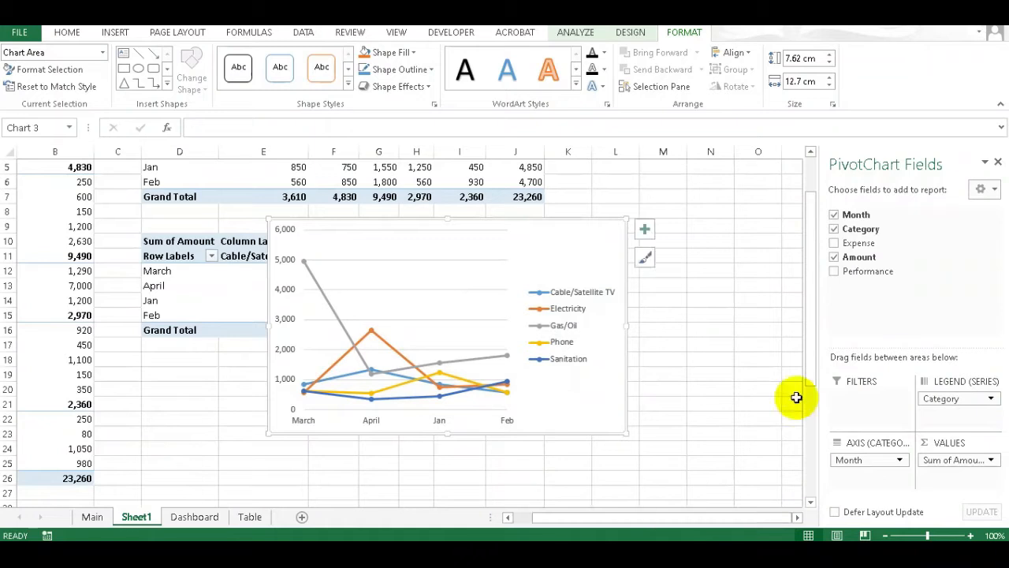
scroll(813, 362, up, 1)
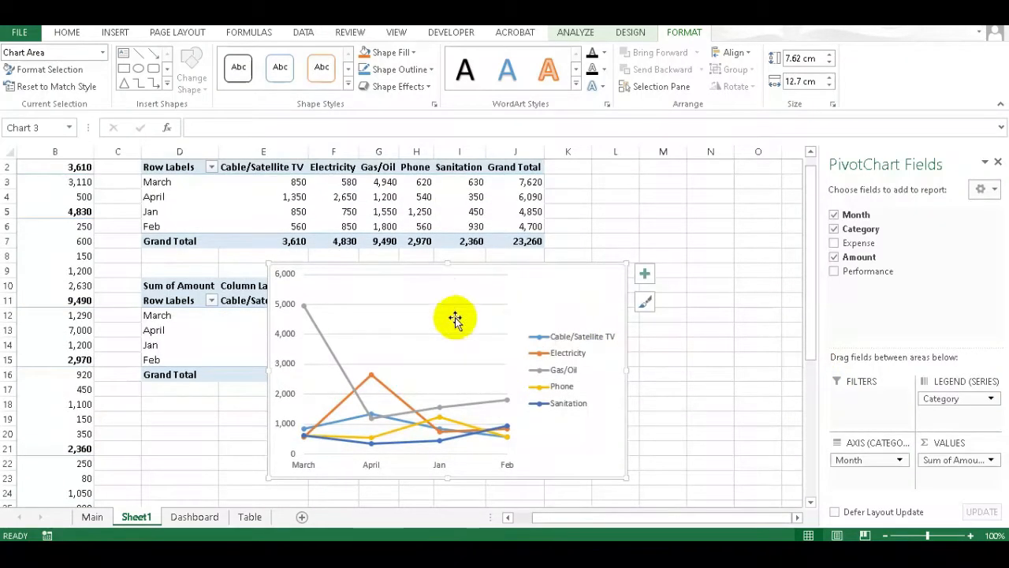
right_click(865, 234)
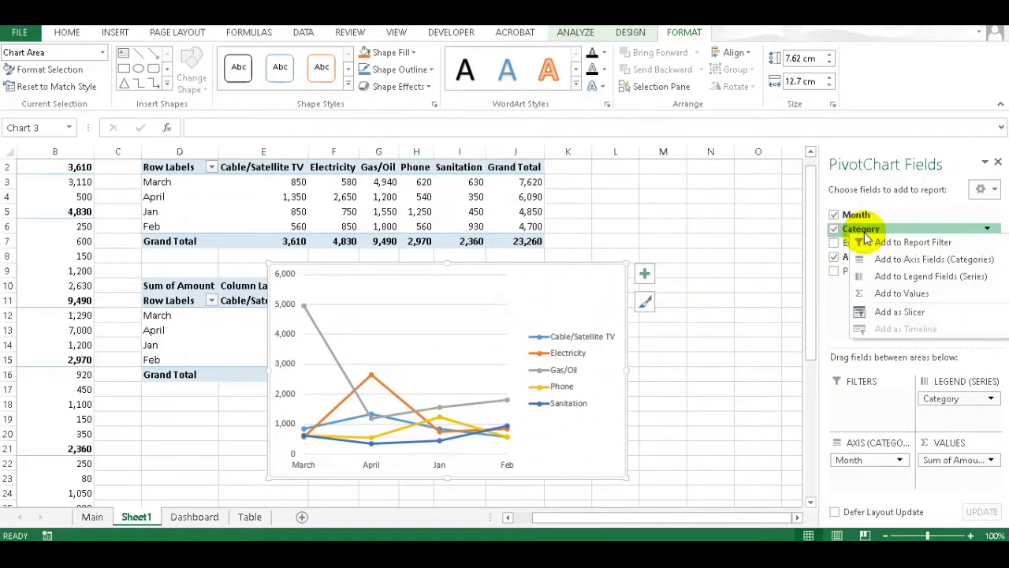
click(896, 311)
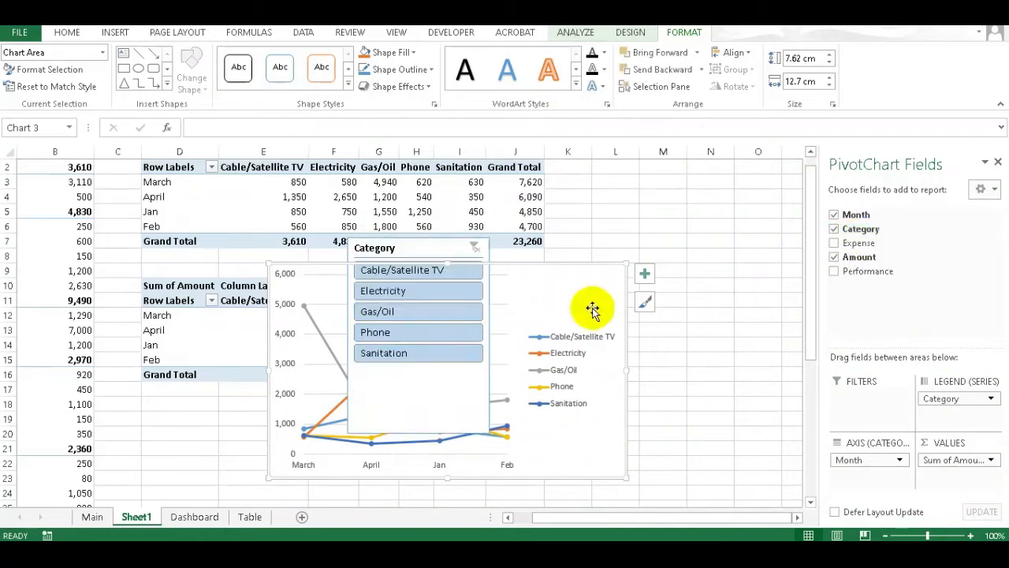
drag(444, 248, 639, 239)
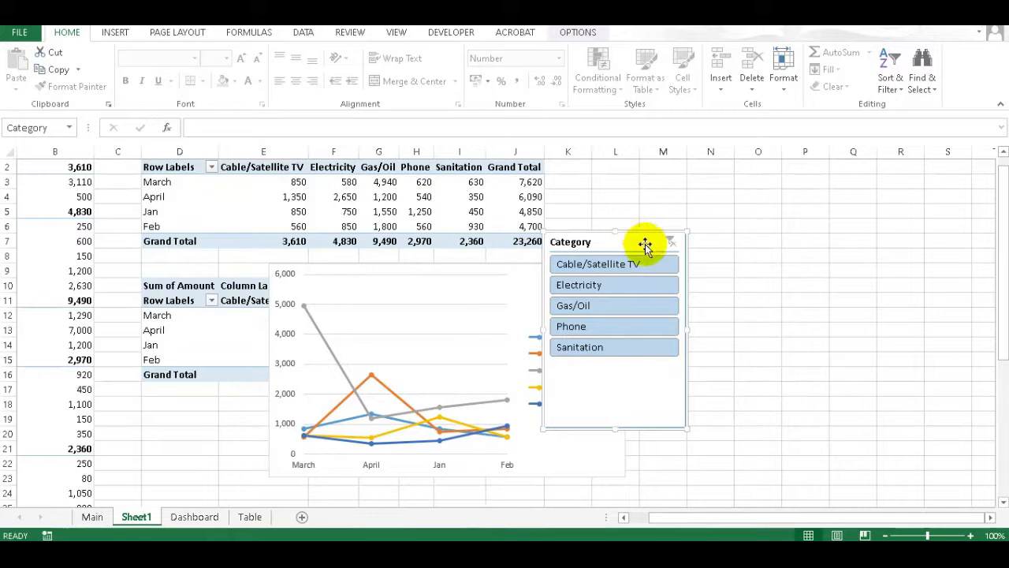
- Arrange the Category slicer in 5 columns and resize it to about 15.29 cm wide by 1.59 cm high
click(578, 33)
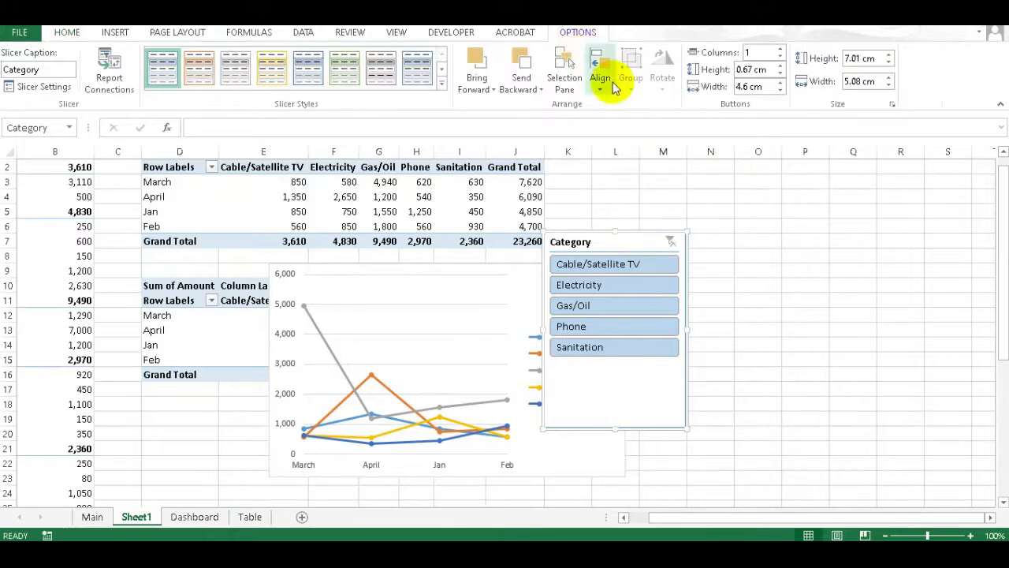
click(783, 50)
click(783, 50)
click(783, 51)
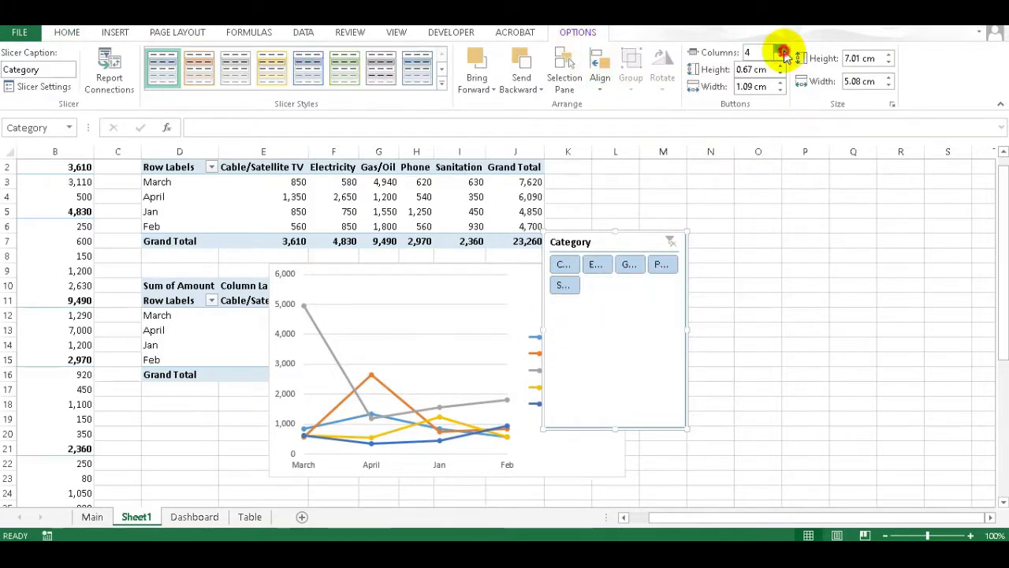
click(783, 51)
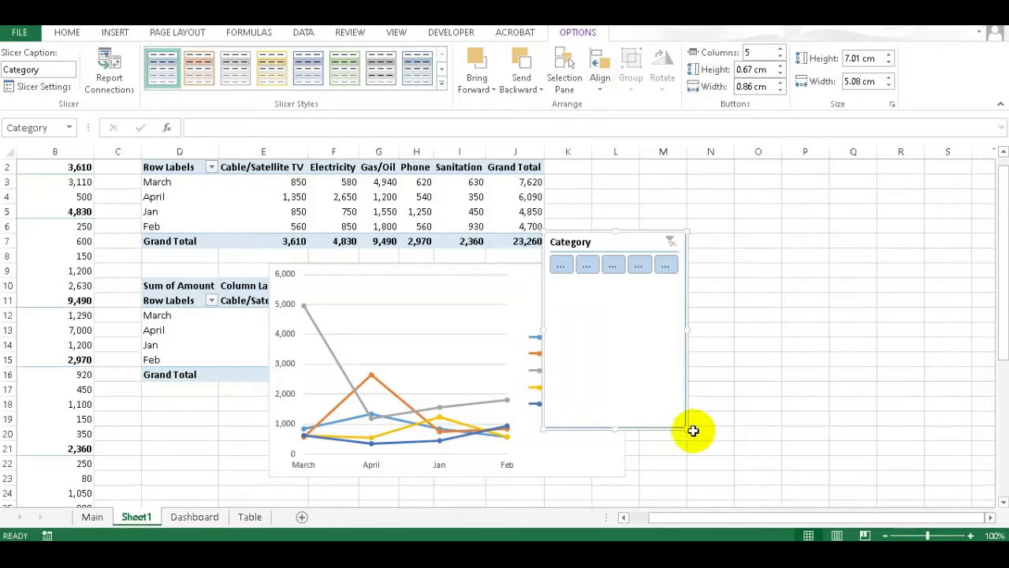
drag(683, 427, 973, 277)
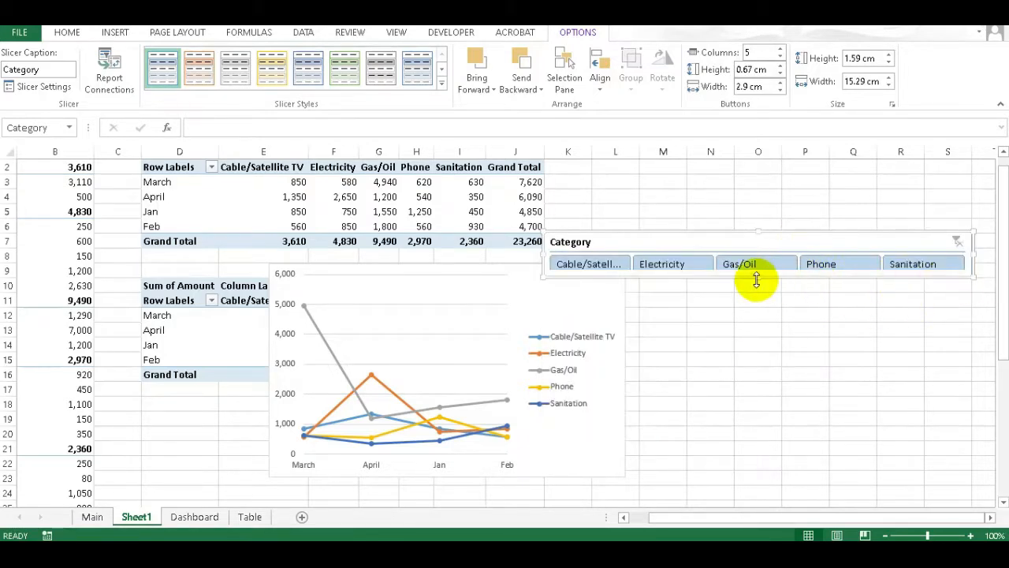
- Enlarge the Category slicer to about 18.23 cm wide by 2.22 cm high and place it directly above the line chart
drag(755, 293, 755, 293)
drag(724, 234, 614, 201)
drag(862, 229, 949, 225)
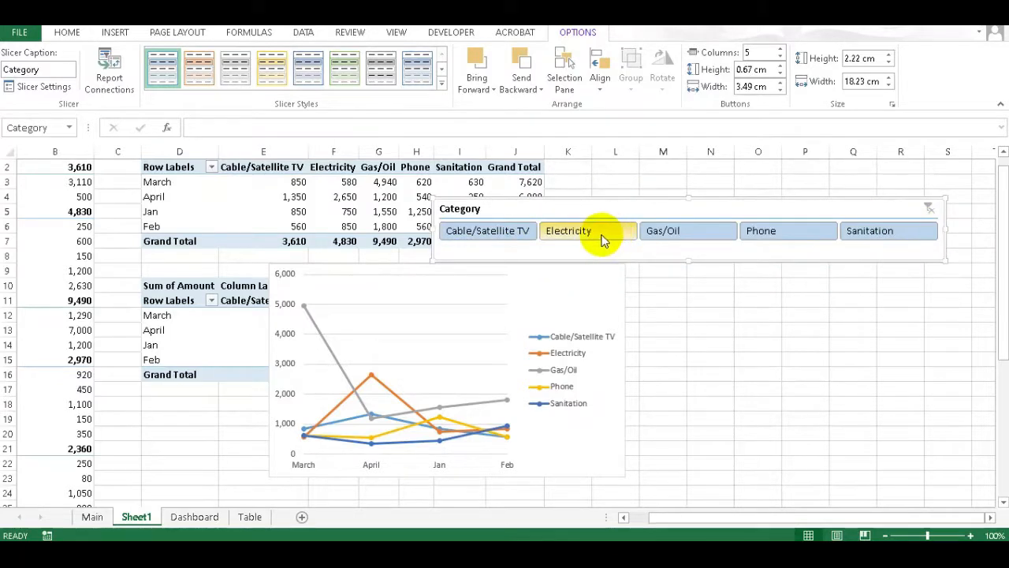
- Hide the Category slicer's header and reduce its height to about 1.32 cm, keeping it just above the line chart
right_click(740, 251)
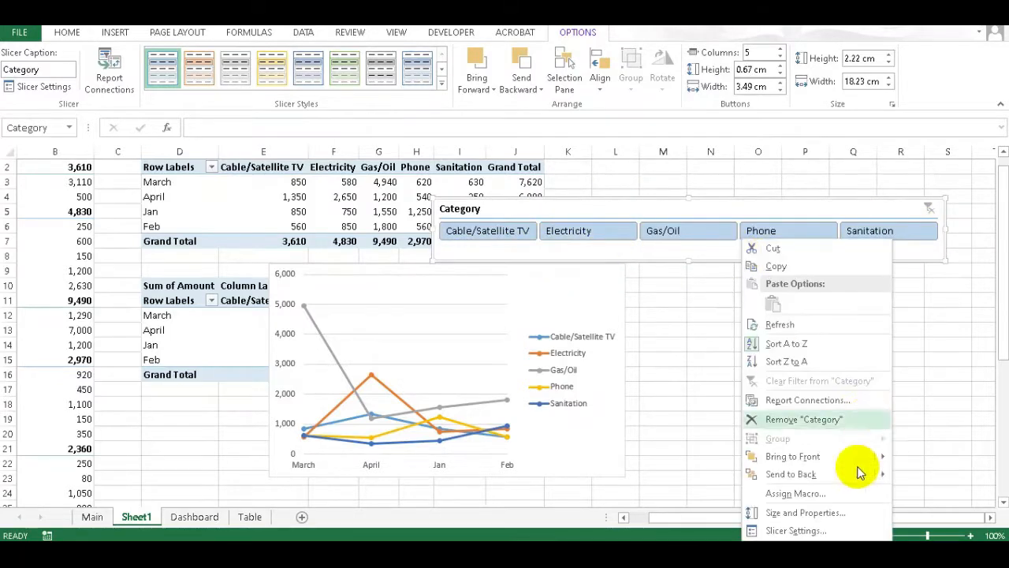
click(826, 531)
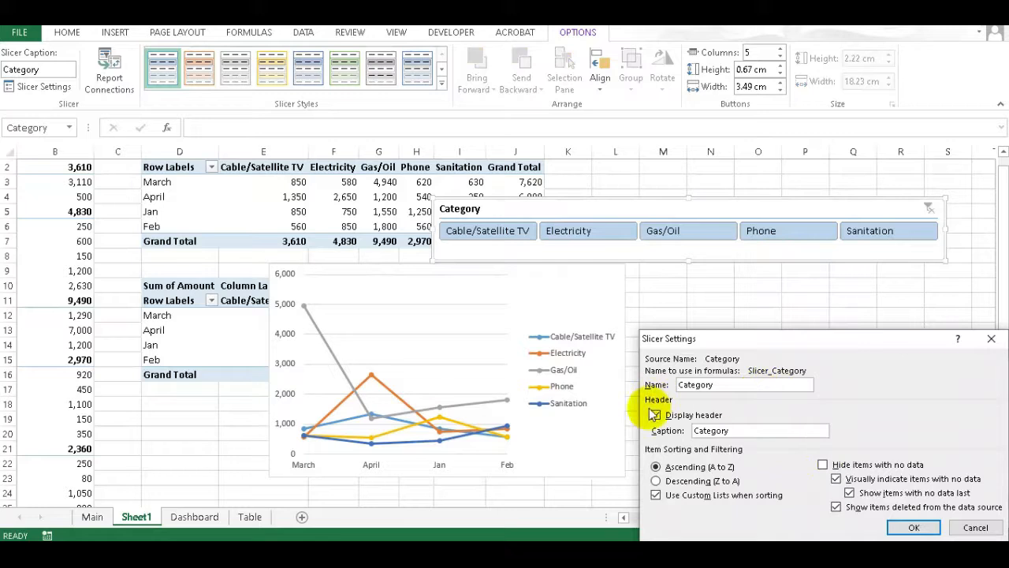
click(656, 415)
click(914, 527)
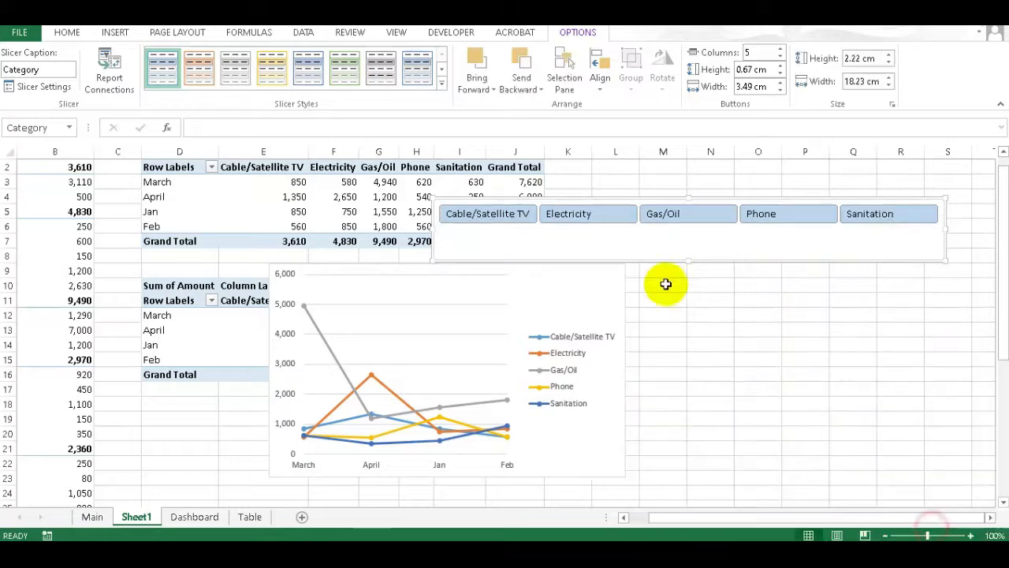
drag(690, 264, 692, 235)
drag(707, 199, 719, 223)
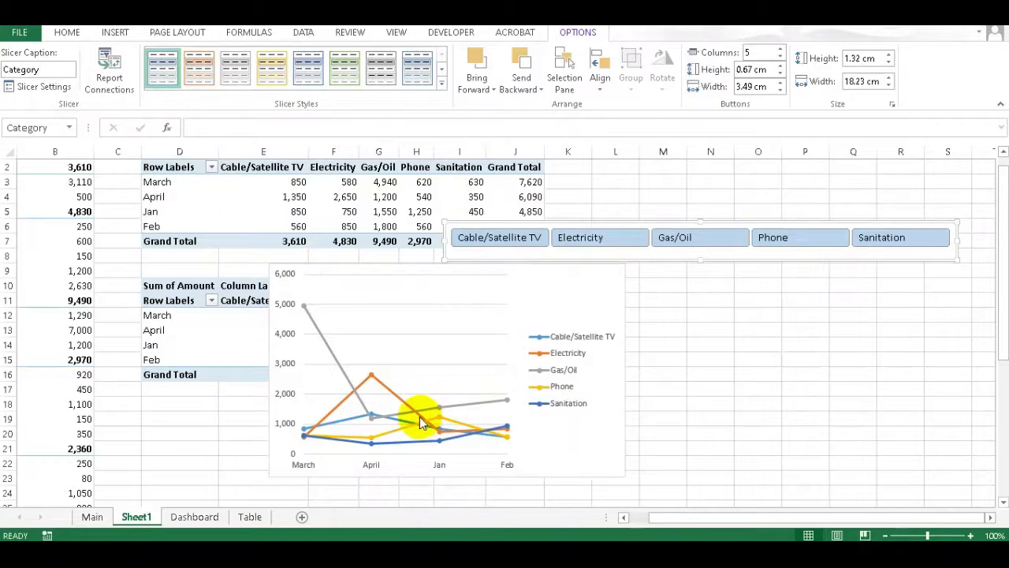
- Test the slicer by filtering to Electricity, Gas/Oil and Cable/Satellite TV in turn, and reselect all five categories
click(601, 245)
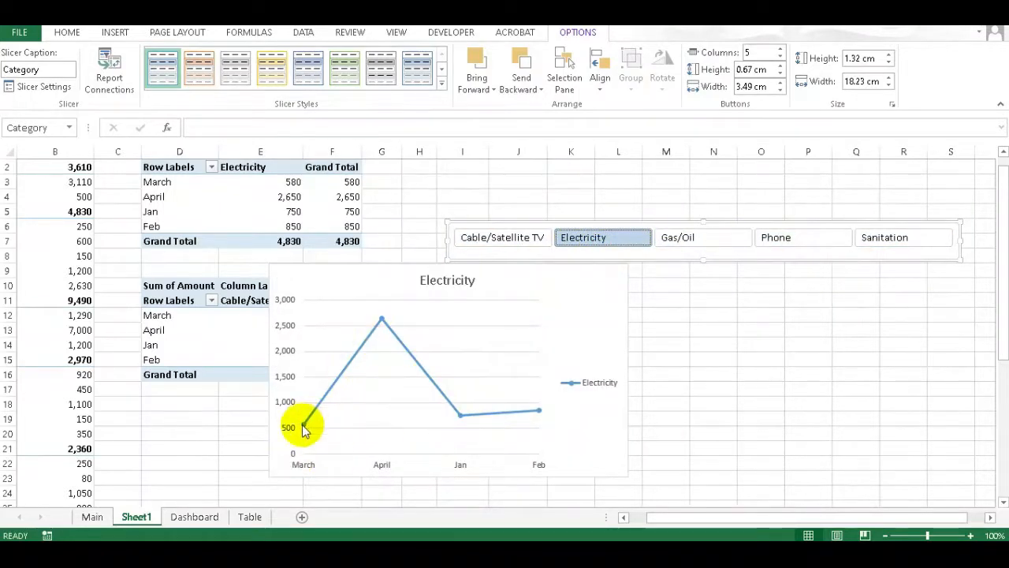
click(689, 240)
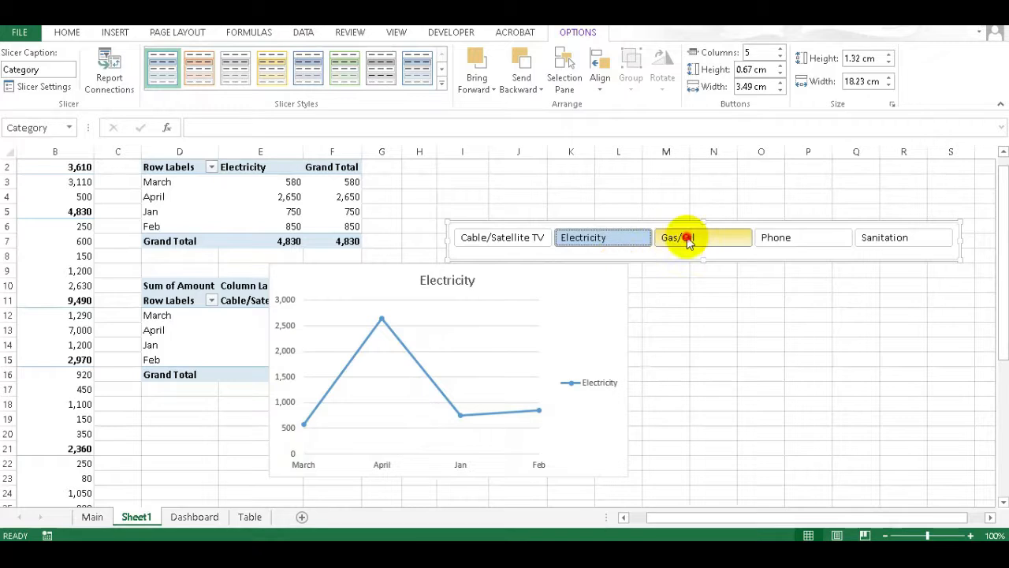
click(527, 239)
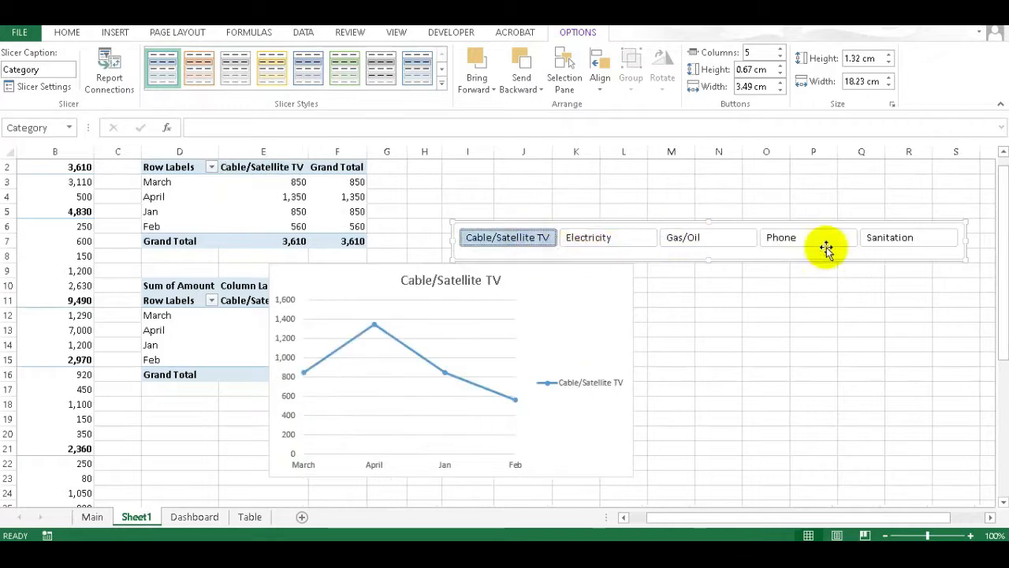
shift+click(886, 236)
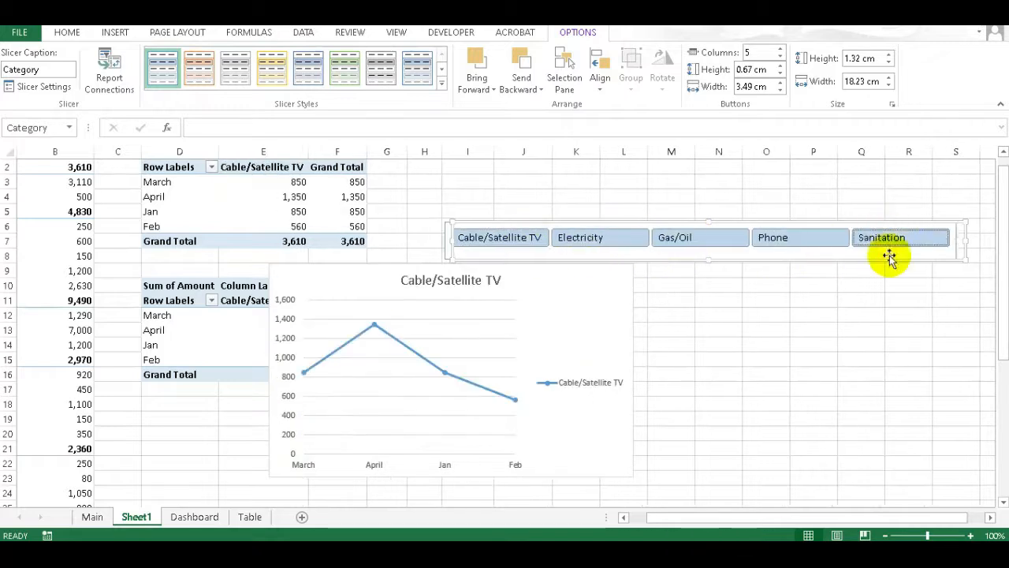
- Cut the line chart together with its Category slicer and paste them into the Dashboard sheet at cell I3
click(626, 291)
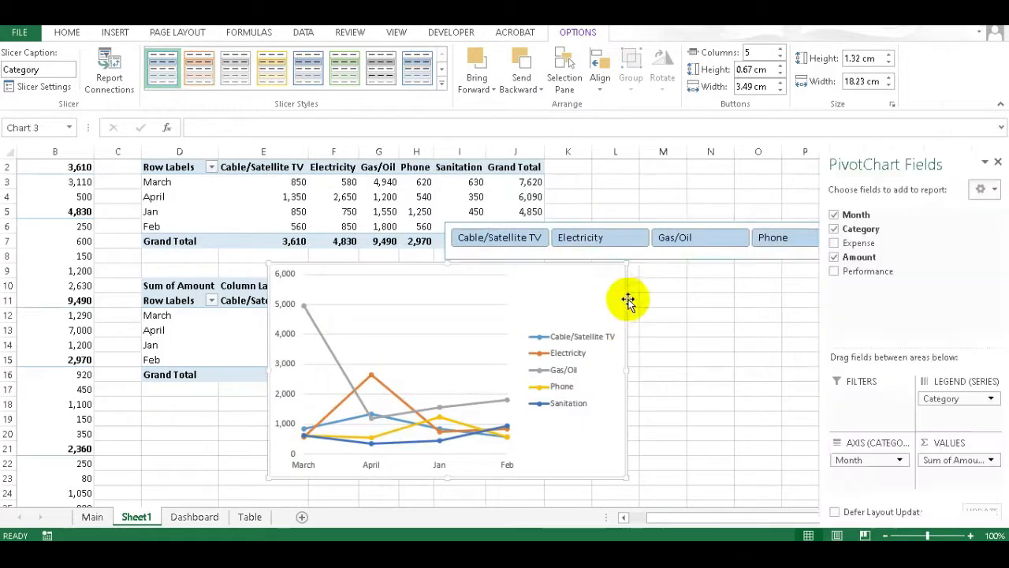
click(676, 222)
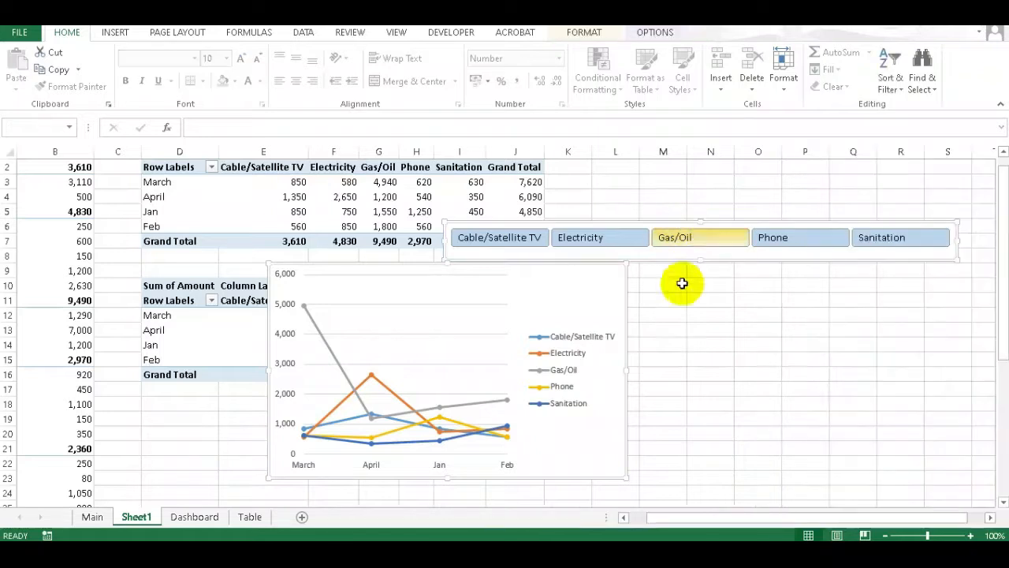
key(ctrl+x)
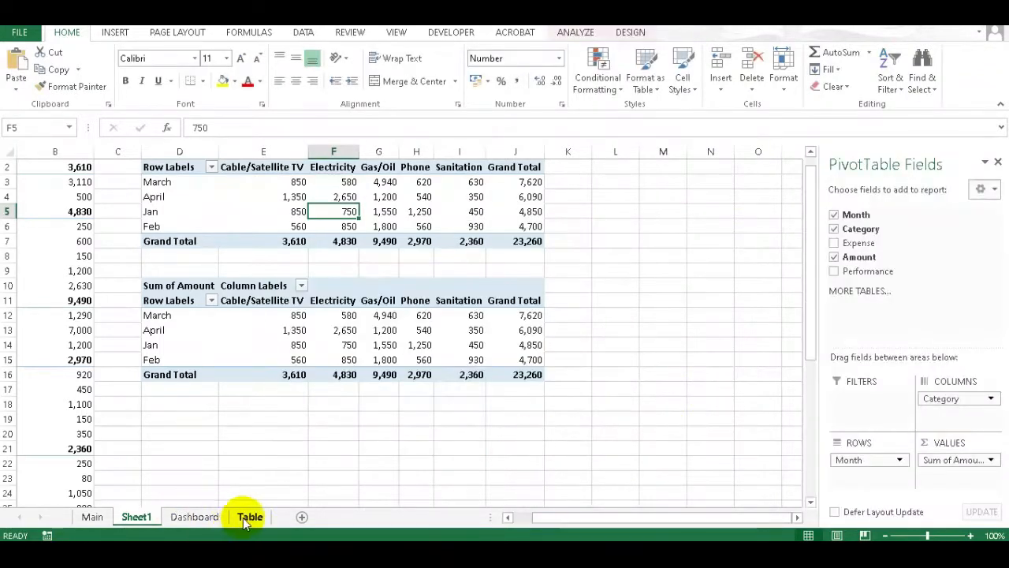
click(196, 518)
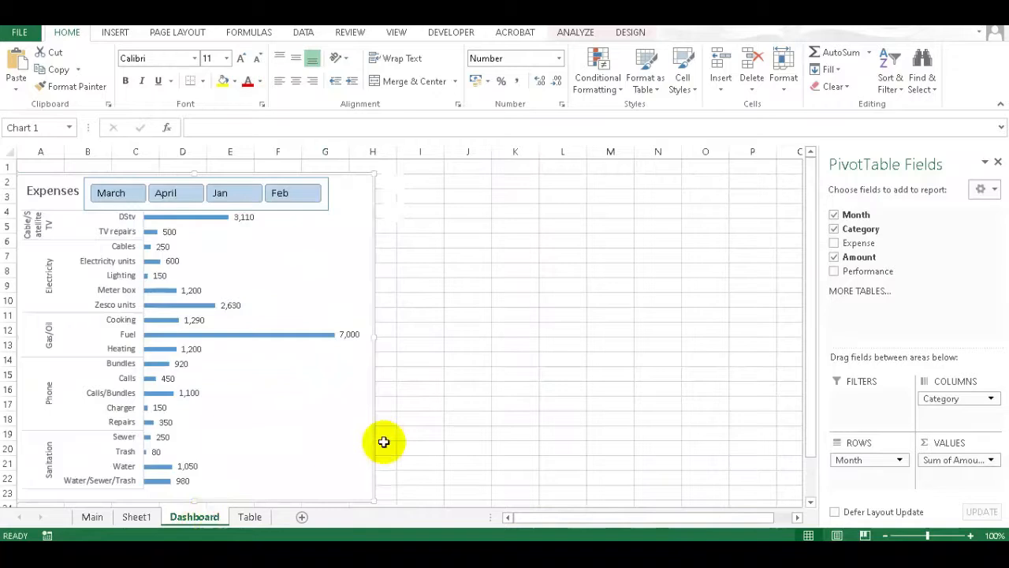
click(424, 195)
key(ctrl+v)
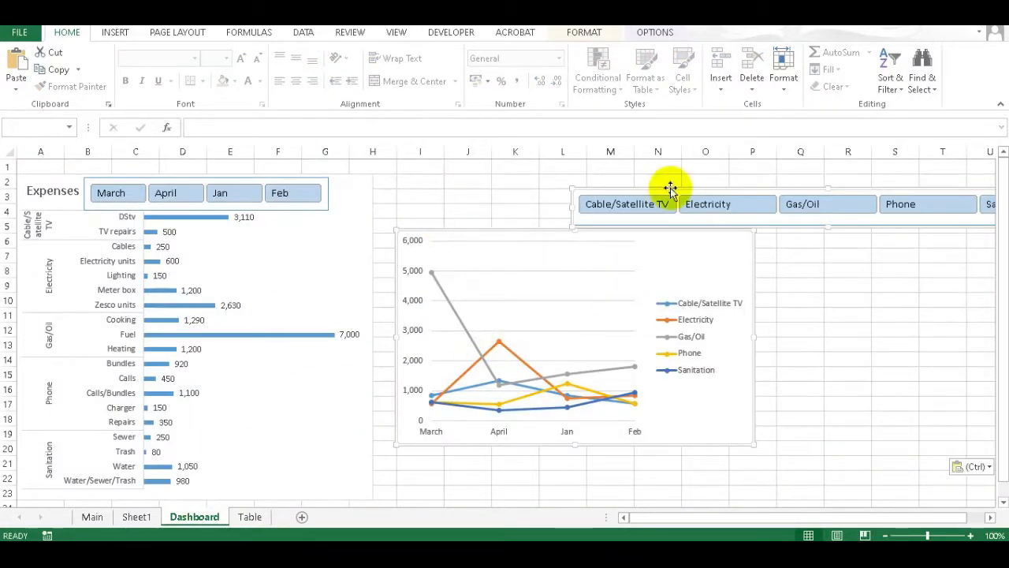
- Increase the height of row 1 and move the Category slicer into it, starting at column F
drag(7, 189, 9, 214)
drag(706, 228, 434, 165)
click(863, 351)
- Place the line chart beside the Expenses chart from row 2 down, with column H slightly narrowed and the chart slightly reduced in size
click(595, 284)
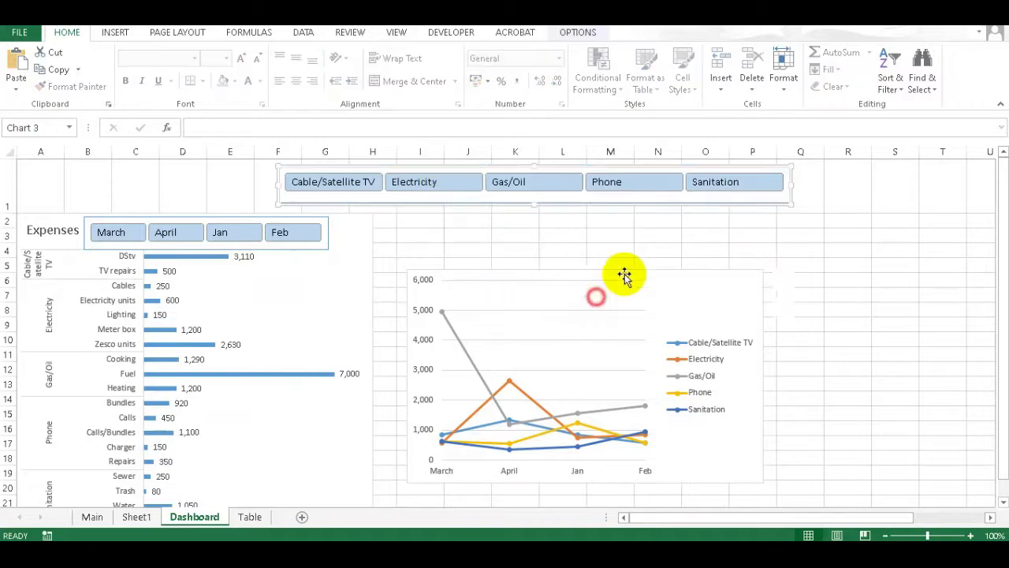
drag(614, 272, 588, 212)
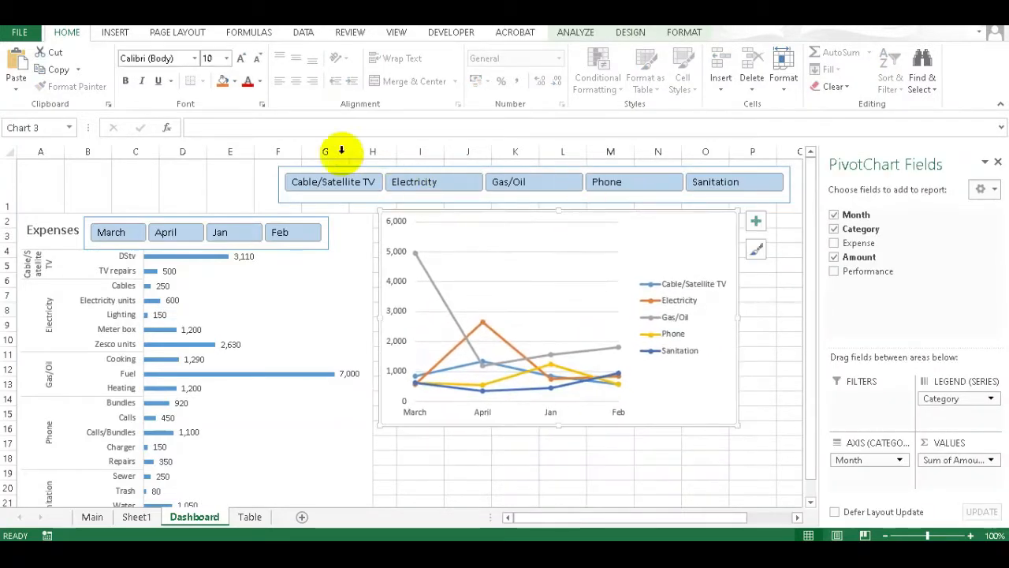
drag(401, 153, 398, 151)
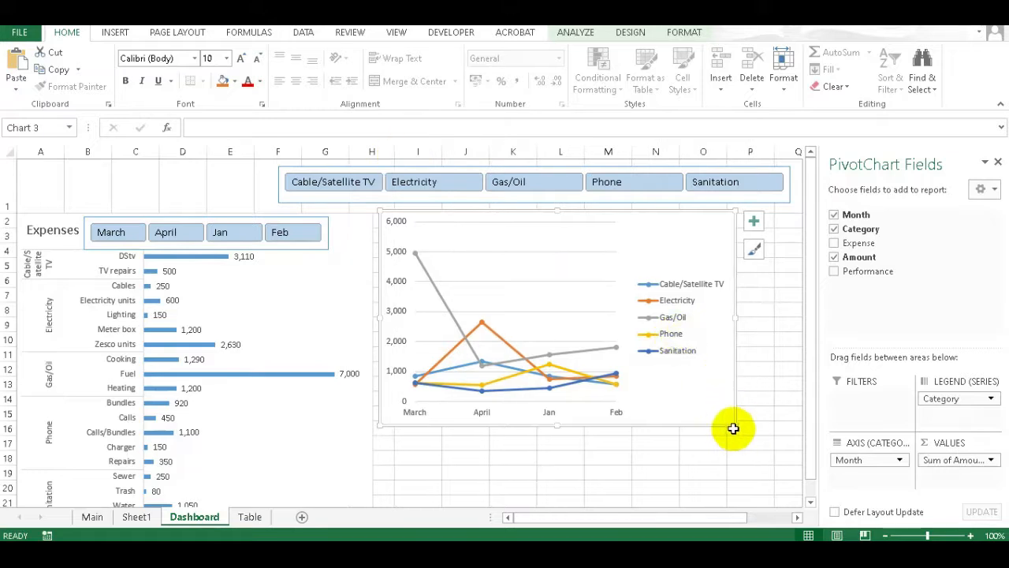
mouse_move(734, 424)
mouse_down()
mouse_move(721, 405)
mouse_move(723, 416)
mouse_up()
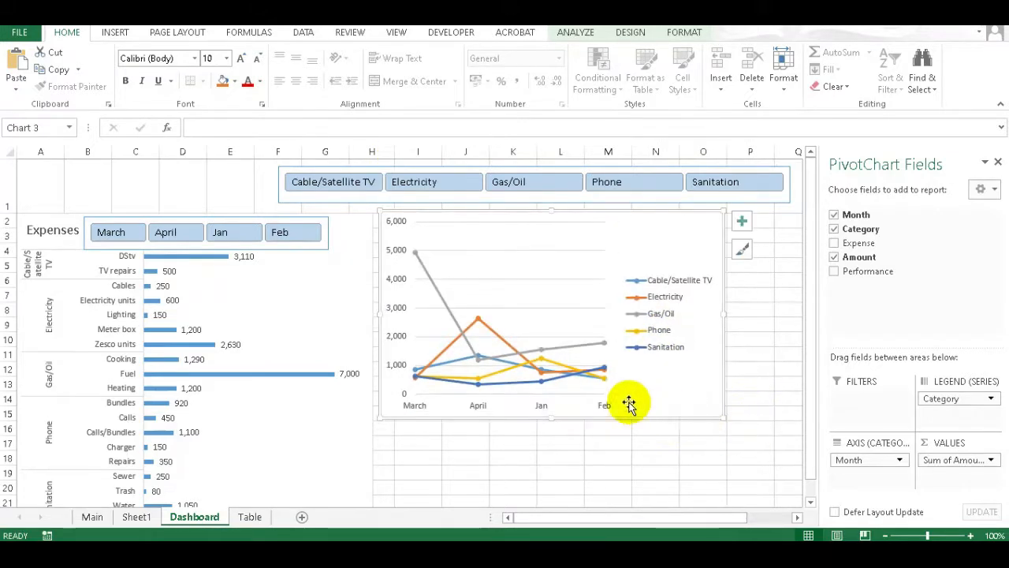
scroll(622, 405, down, 1)
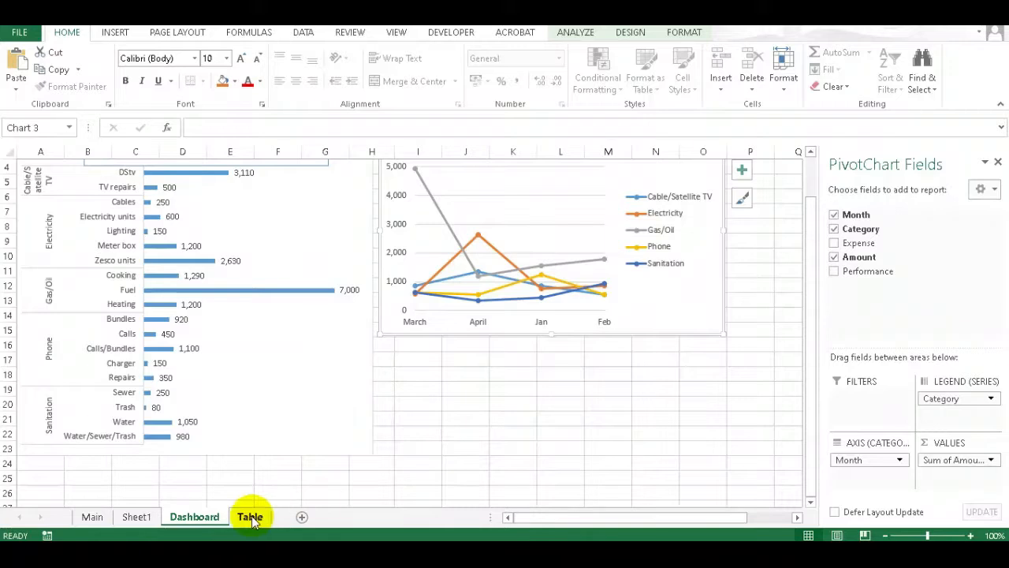
- In the lower pivot table on Sheet1, replace the Amount value field with Performance
click(137, 516)
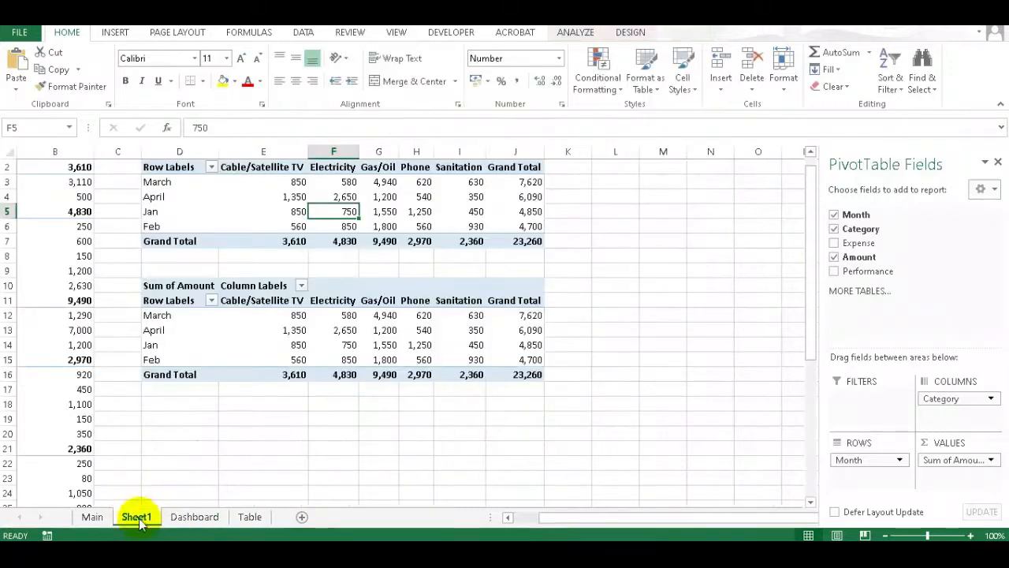
click(384, 344)
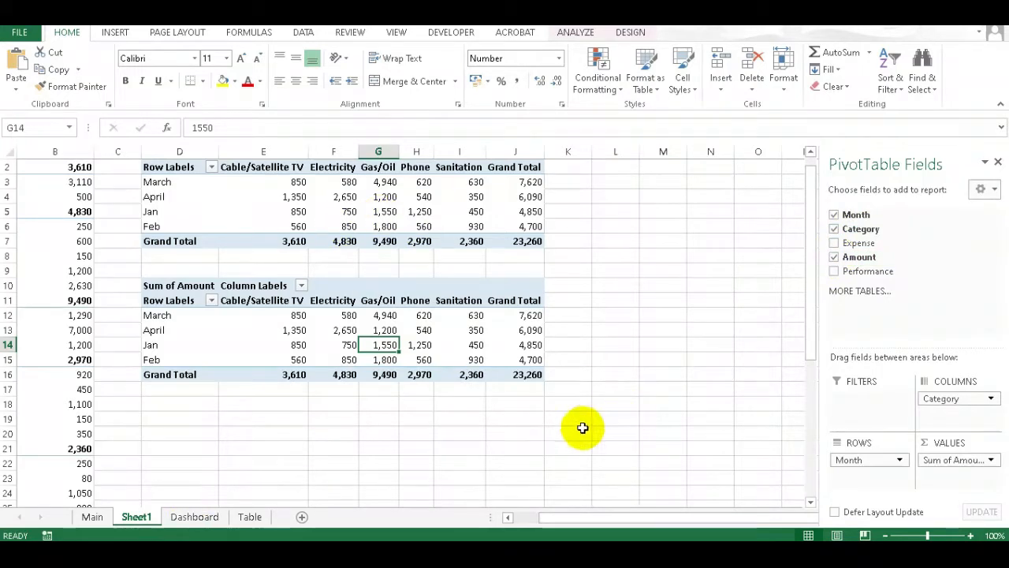
click(834, 258)
click(834, 271)
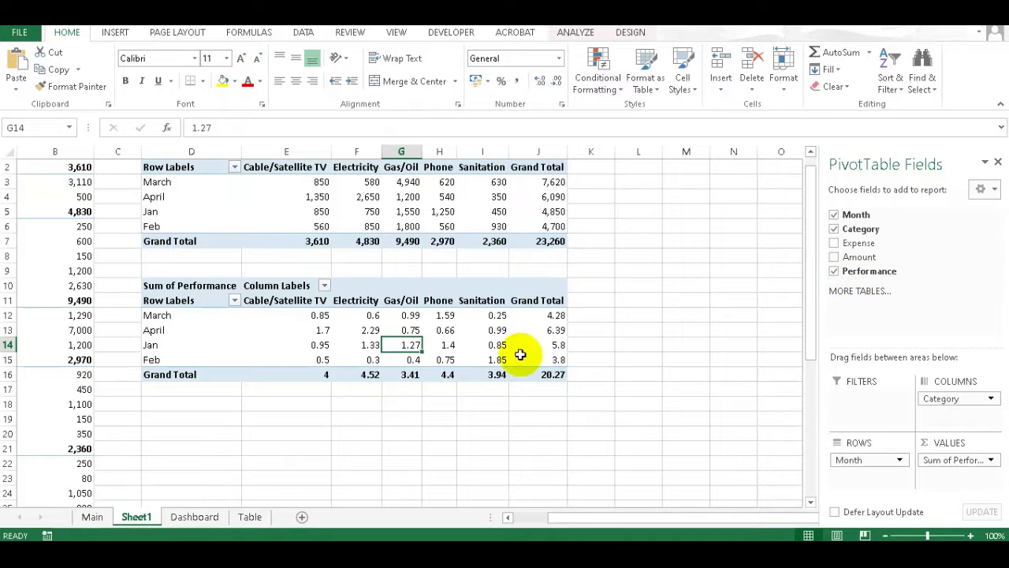
- Summarize the lower pivot table's Performance values by Average and format them as Percentage with 0 decimal places
drag(812, 308, 812, 324)
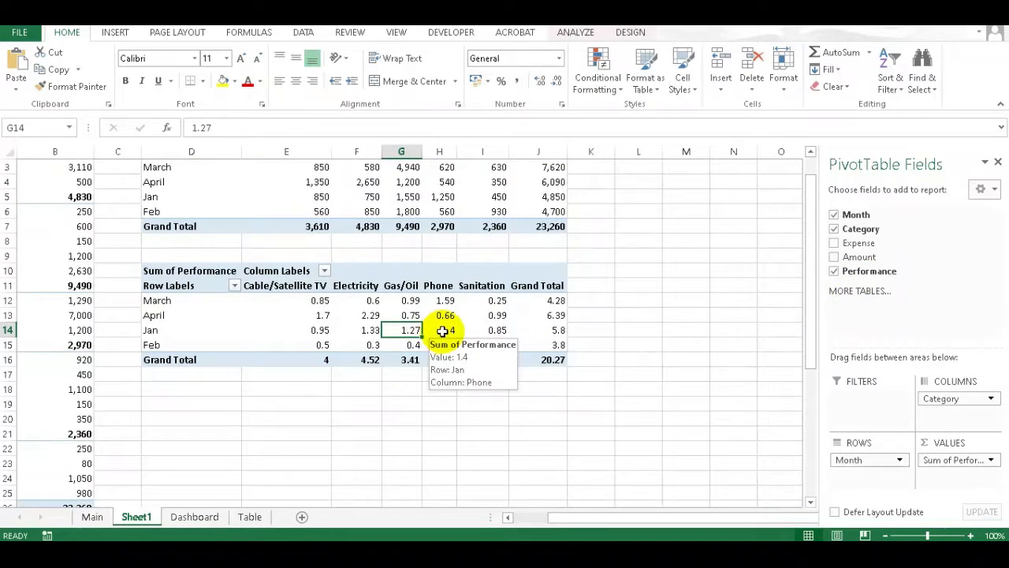
right_click(443, 331)
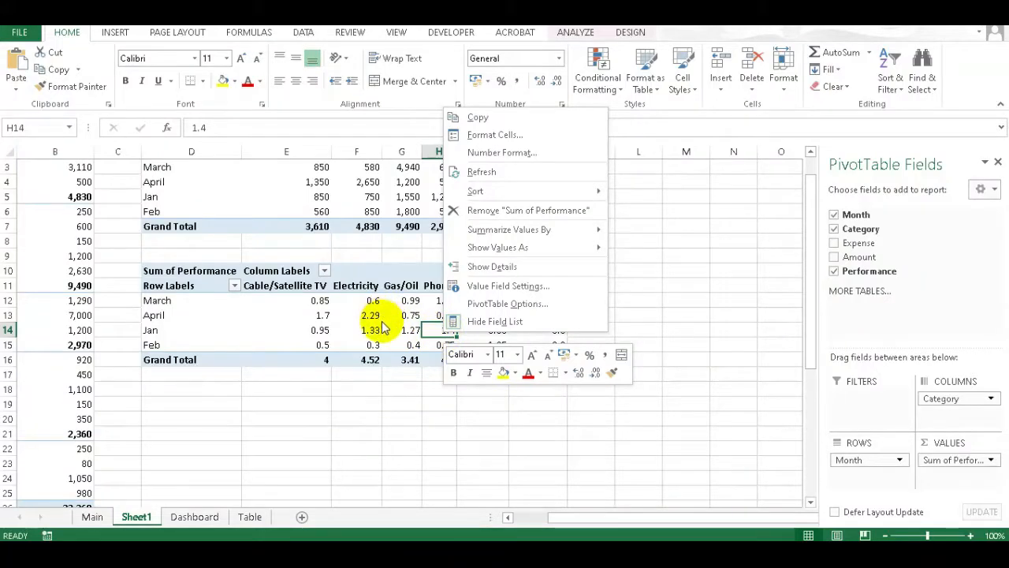
click(542, 294)
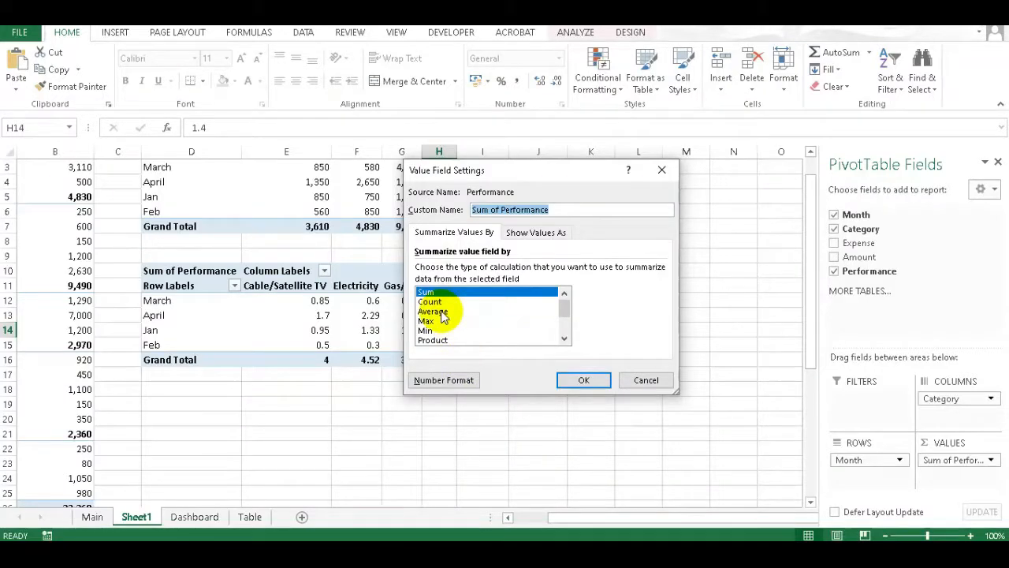
click(435, 312)
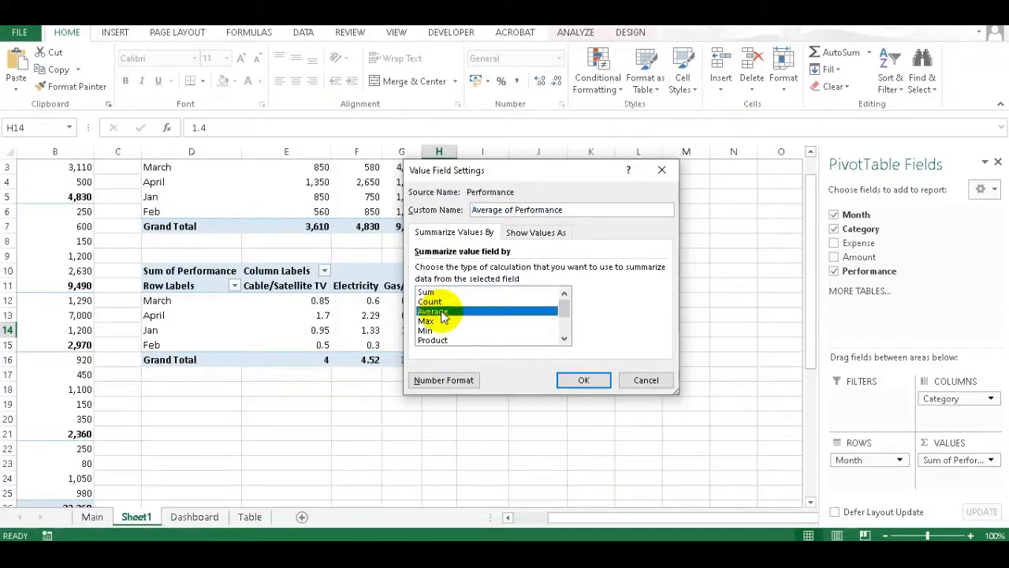
click(446, 381)
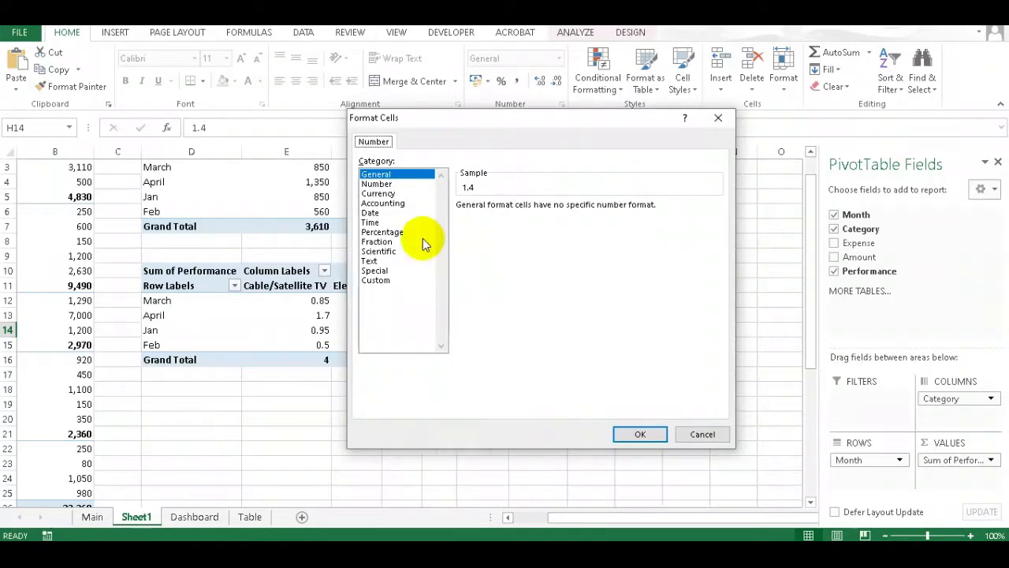
click(398, 232)
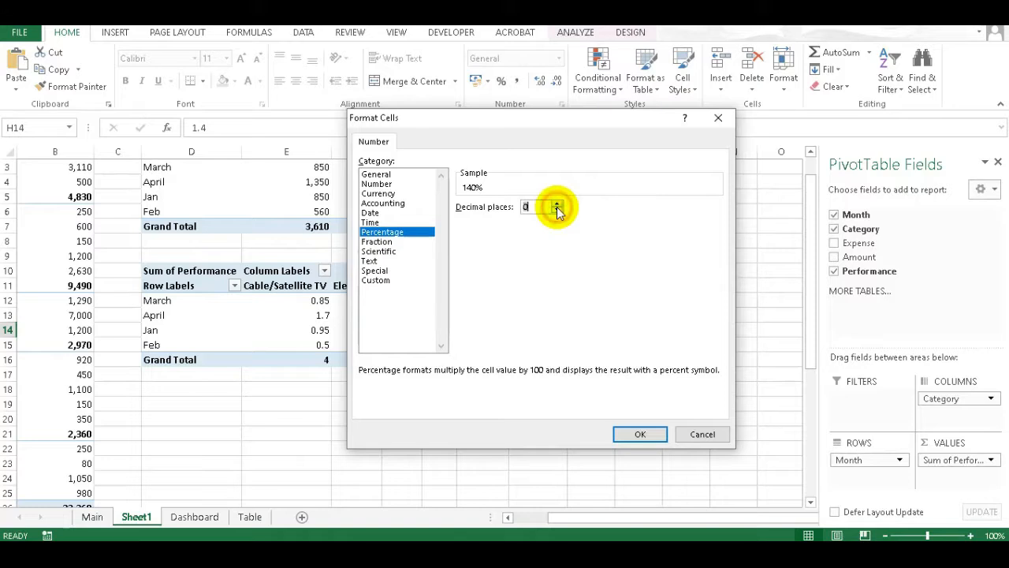
click(647, 436)
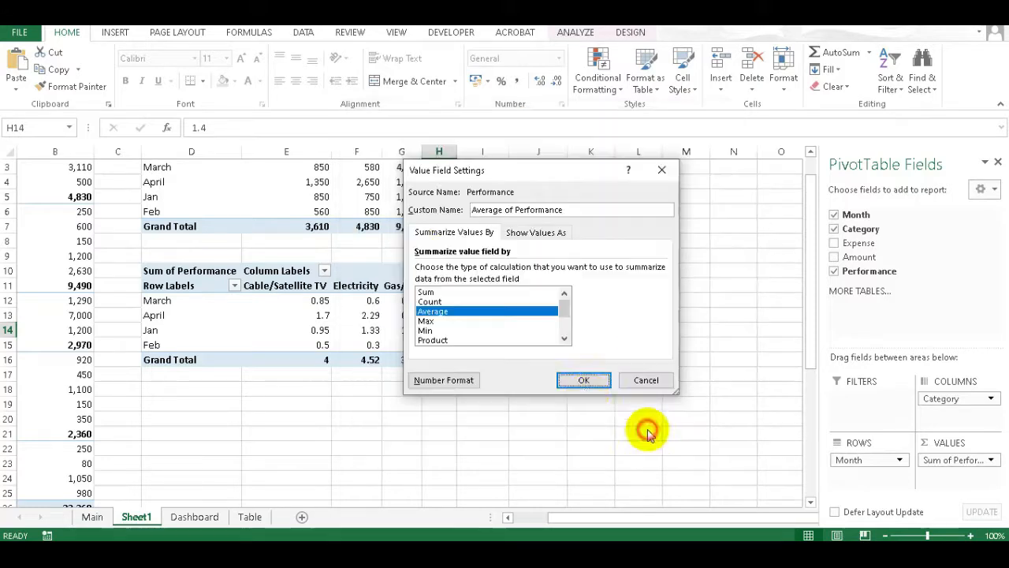
click(587, 386)
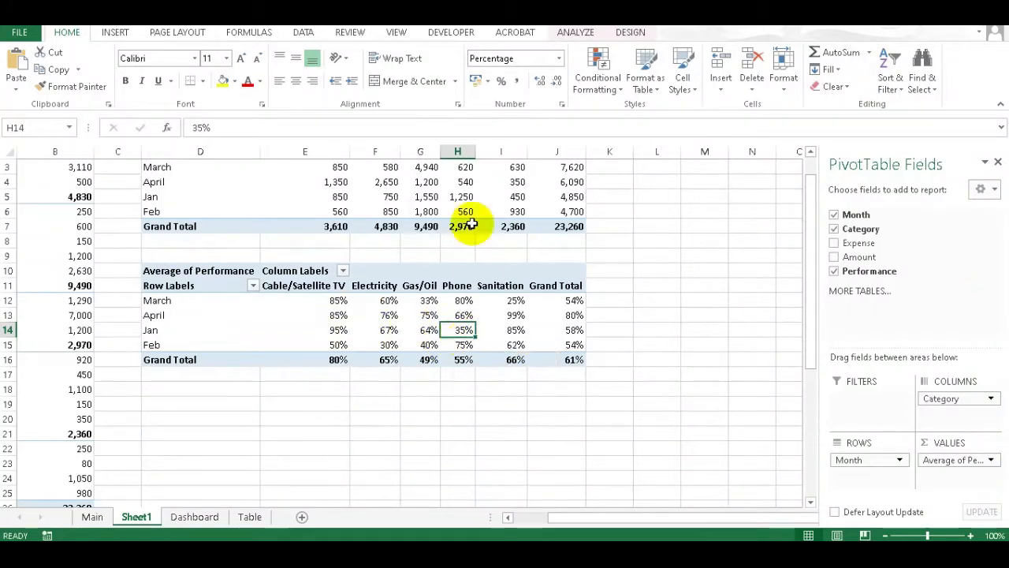
- Insert a Line with Markers pivot chart based on the lower Average of Performance pivot table
scroll(470, 204, up, 1)
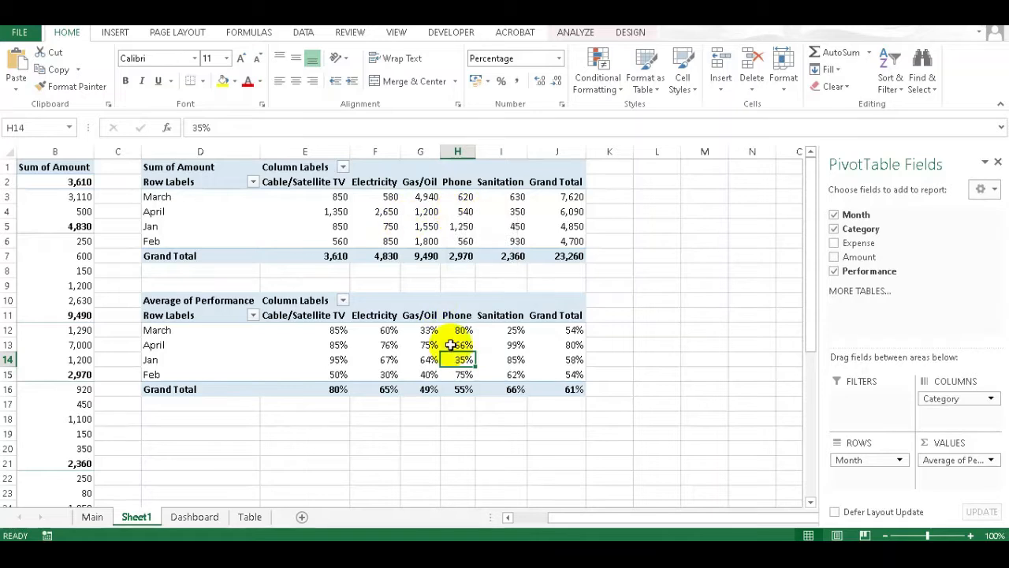
mouse_move(457, 362)
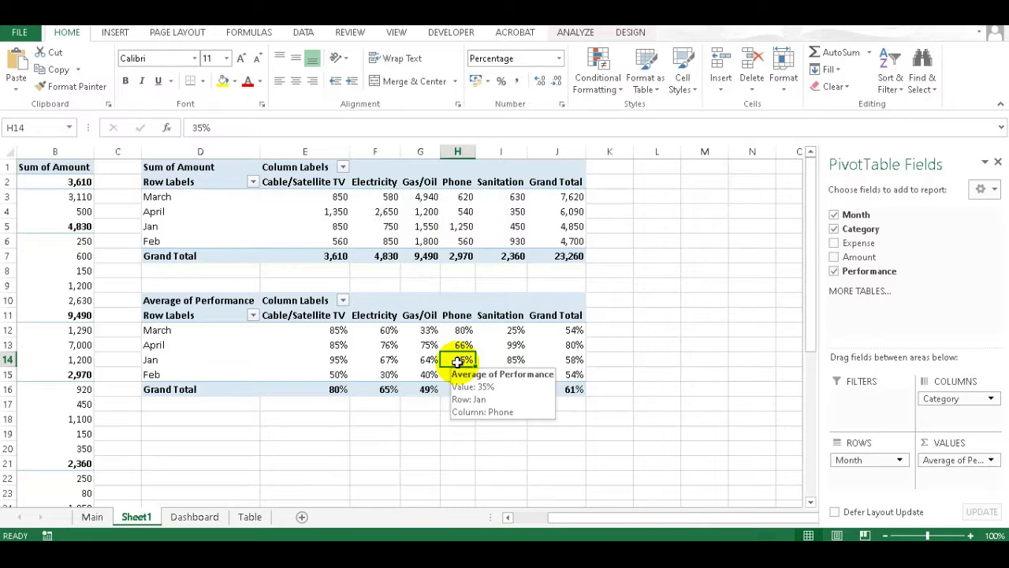
click(576, 33)
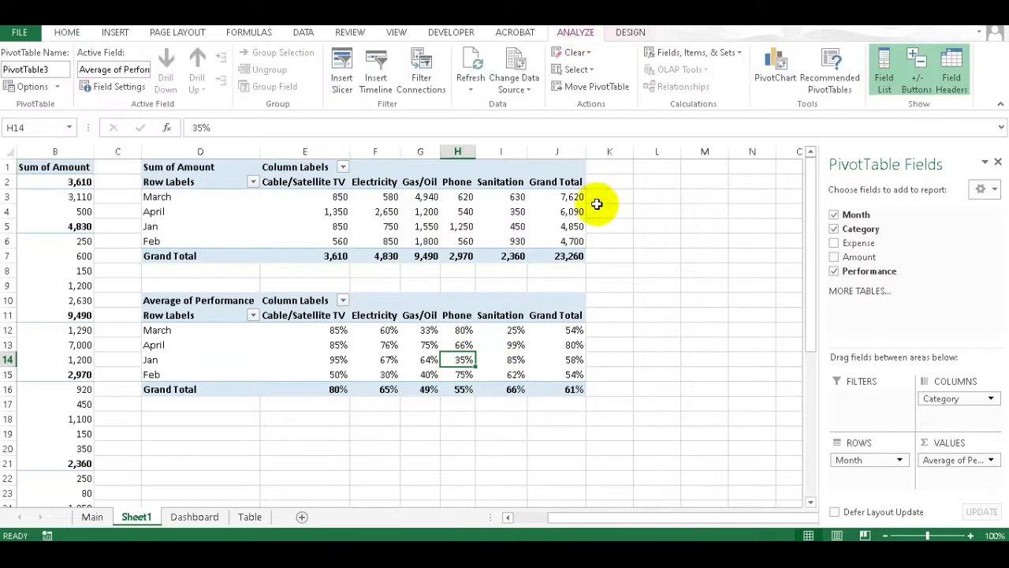
click(781, 67)
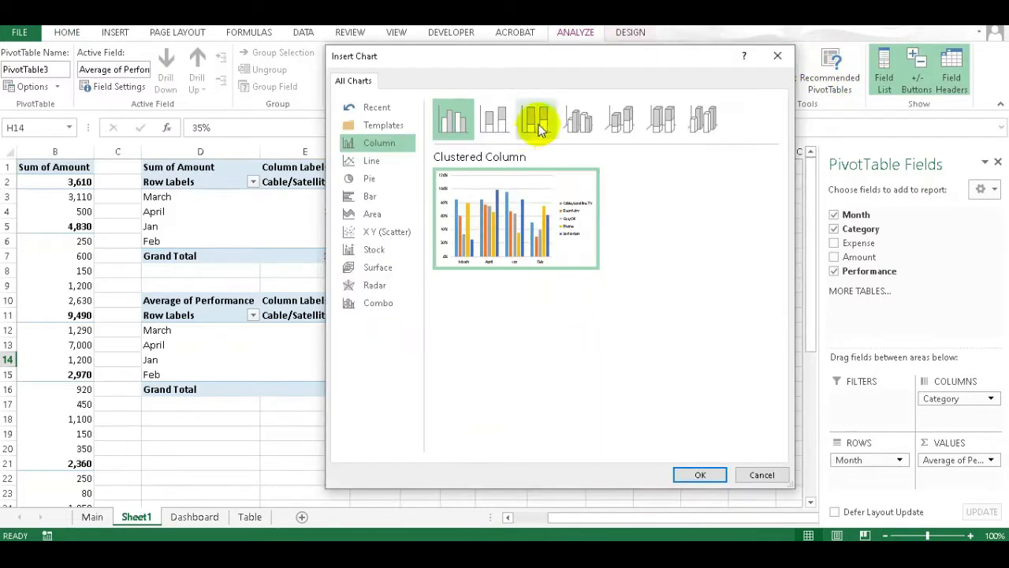
click(369, 162)
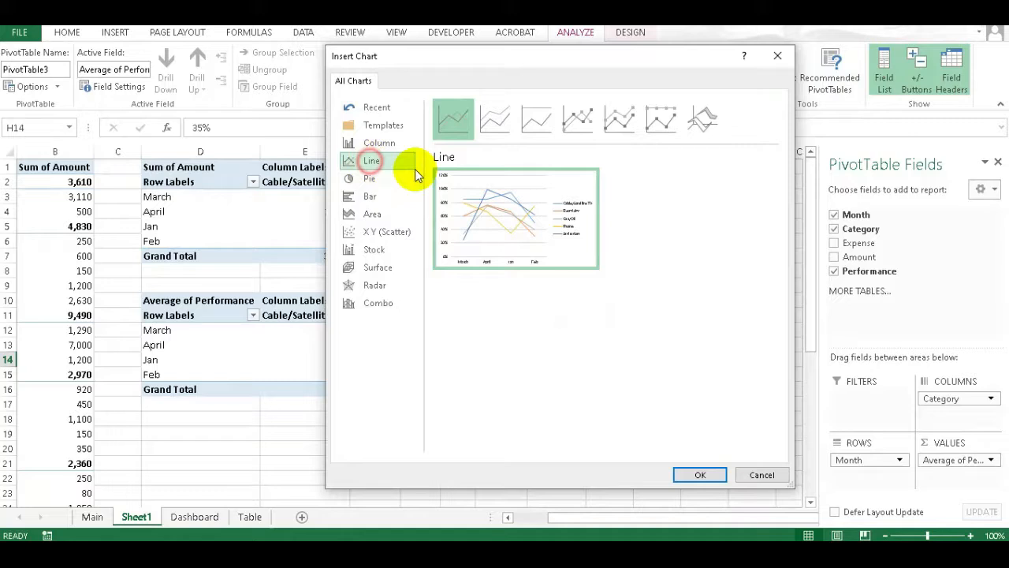
click(577, 116)
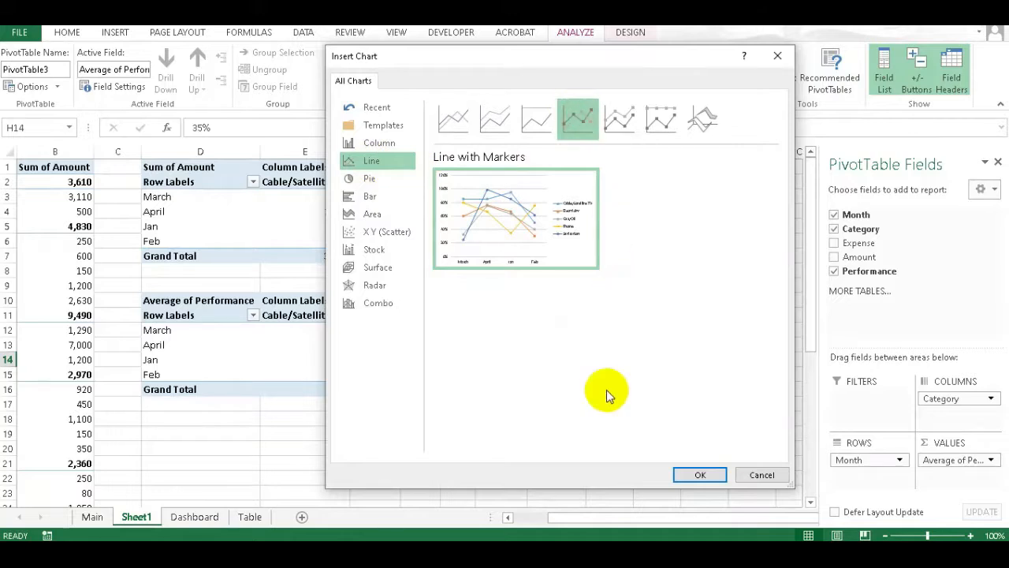
click(697, 475)
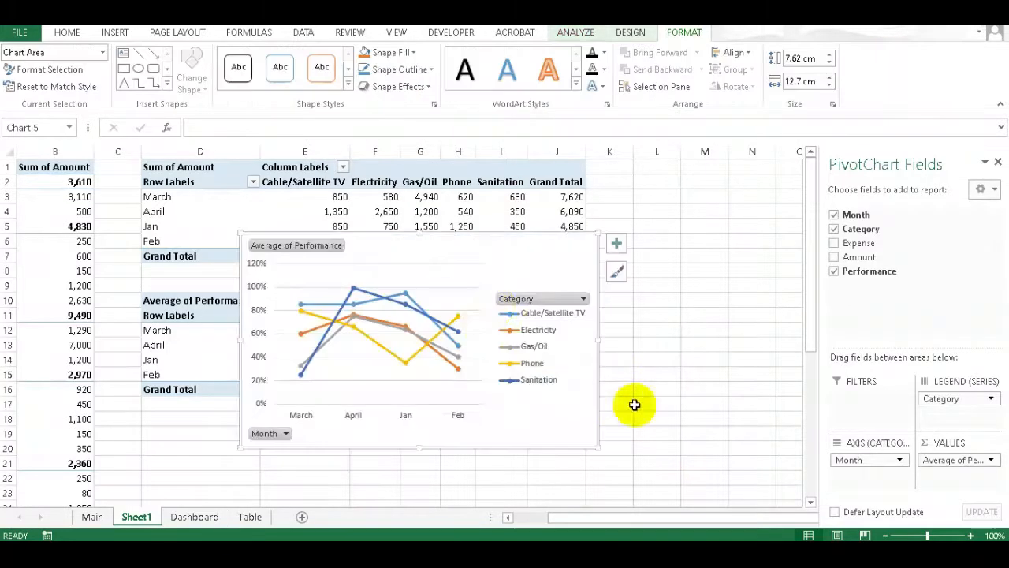
- Hide all field buttons on the new performance line chart and remove its gridlines
right_click(273, 436)
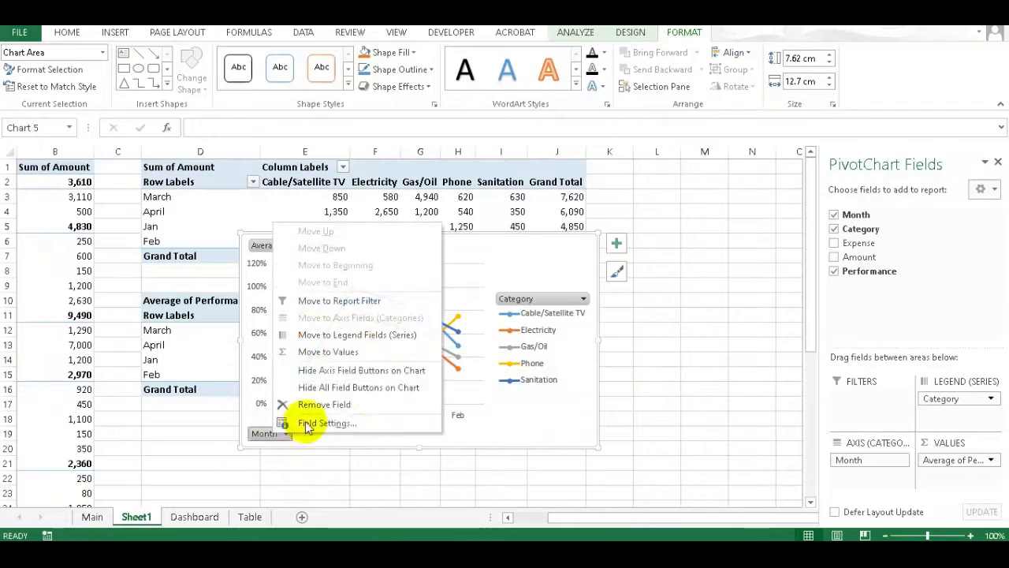
click(347, 388)
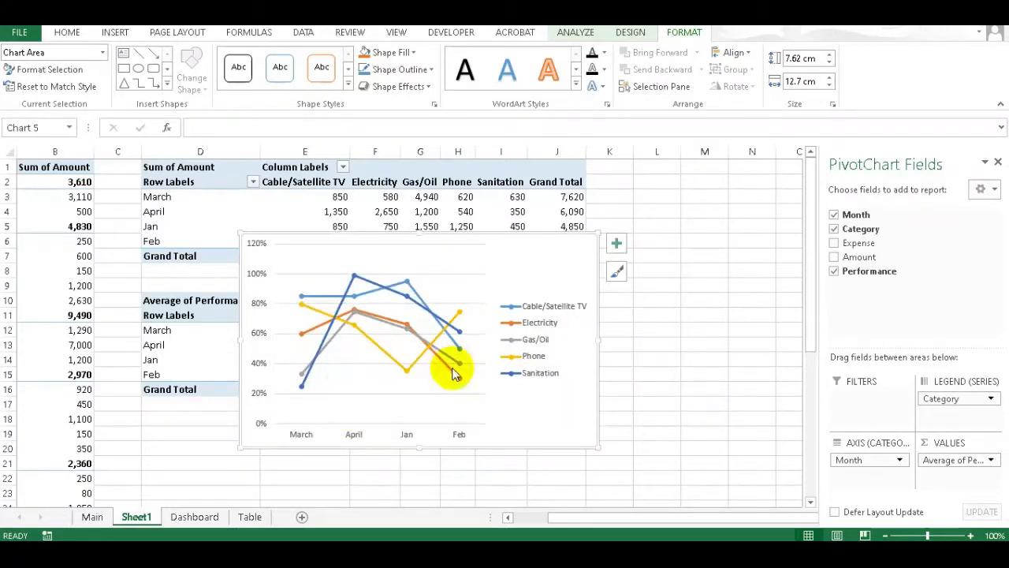
click(617, 243)
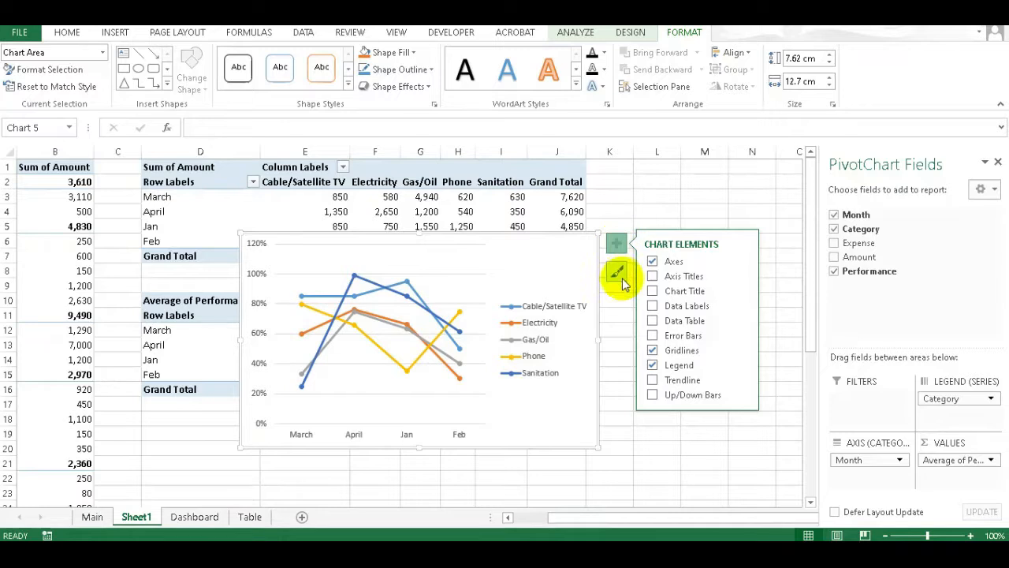
click(653, 352)
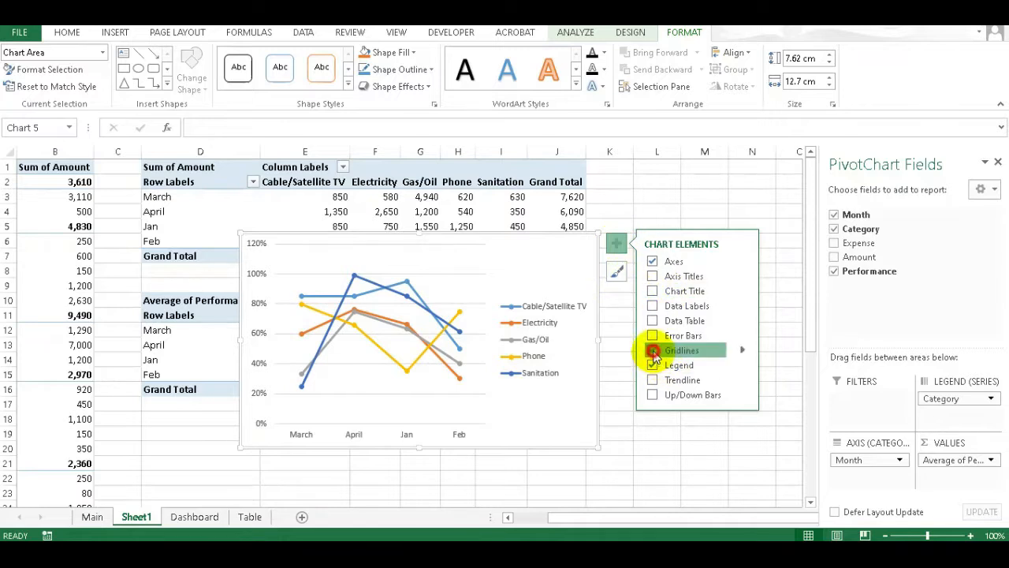
- Add a chart title to the performance line chart reading "Average monthly performance"
click(652, 291)
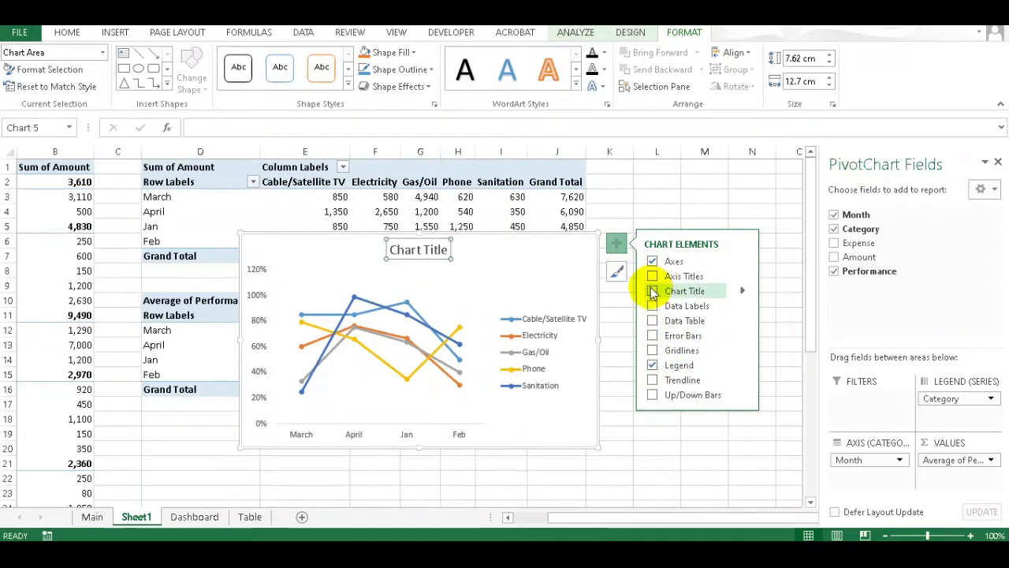
click(440, 251)
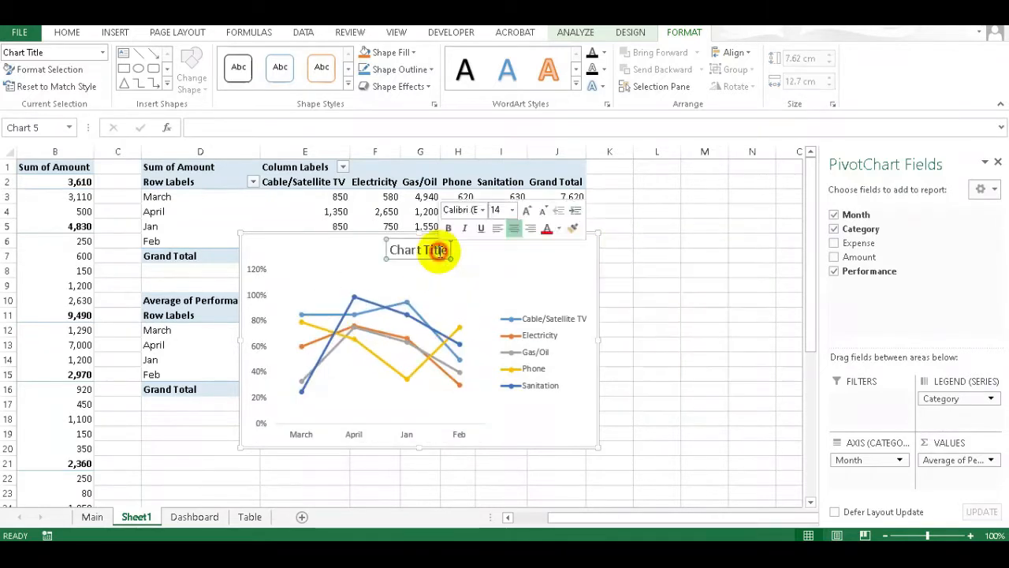
click(420, 249)
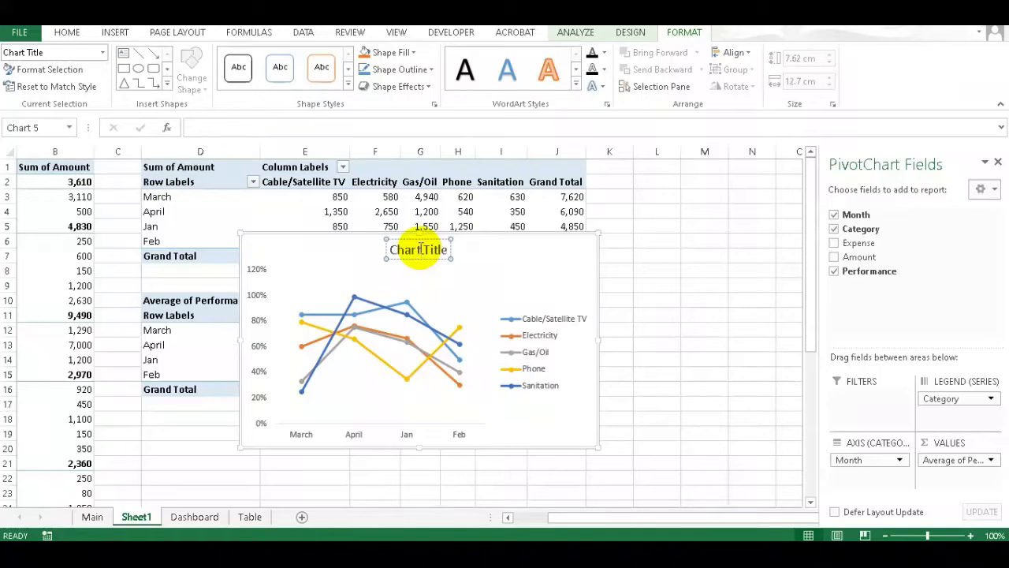
text(Average monthly)
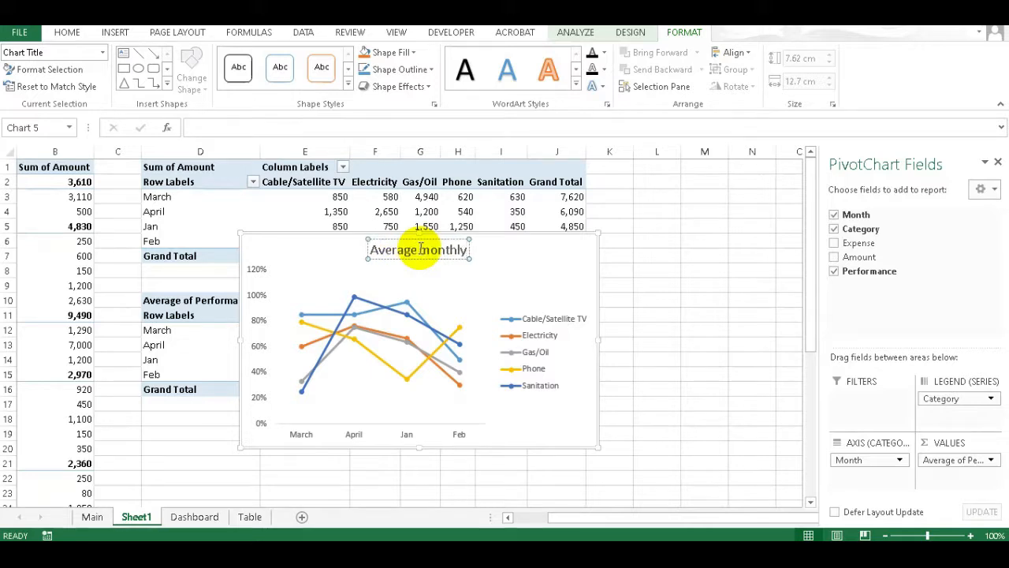
text(perform)
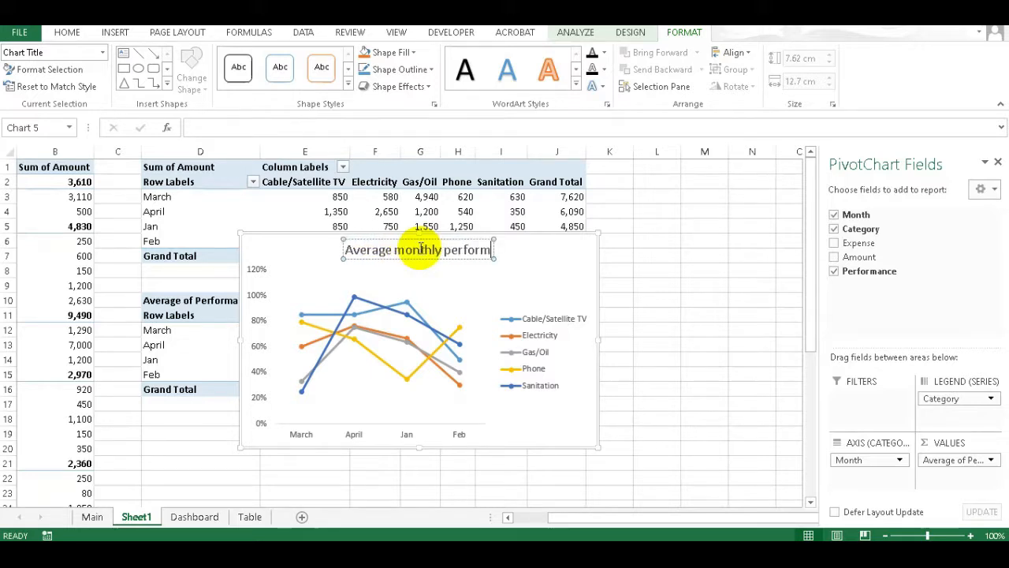
text(anve)
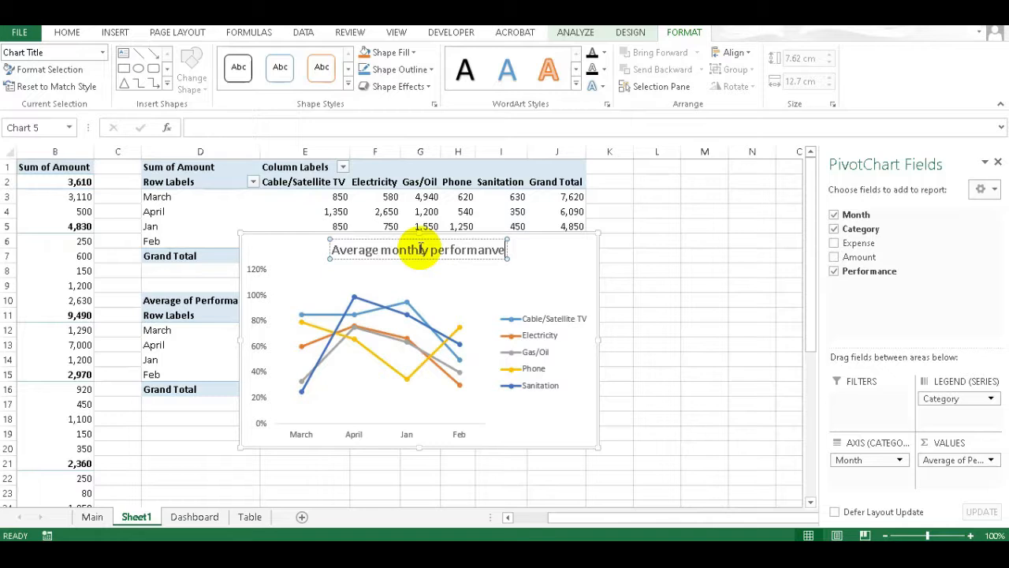
key(BackSpace)
key(BackSpace)
text(ce)
click(650, 314)
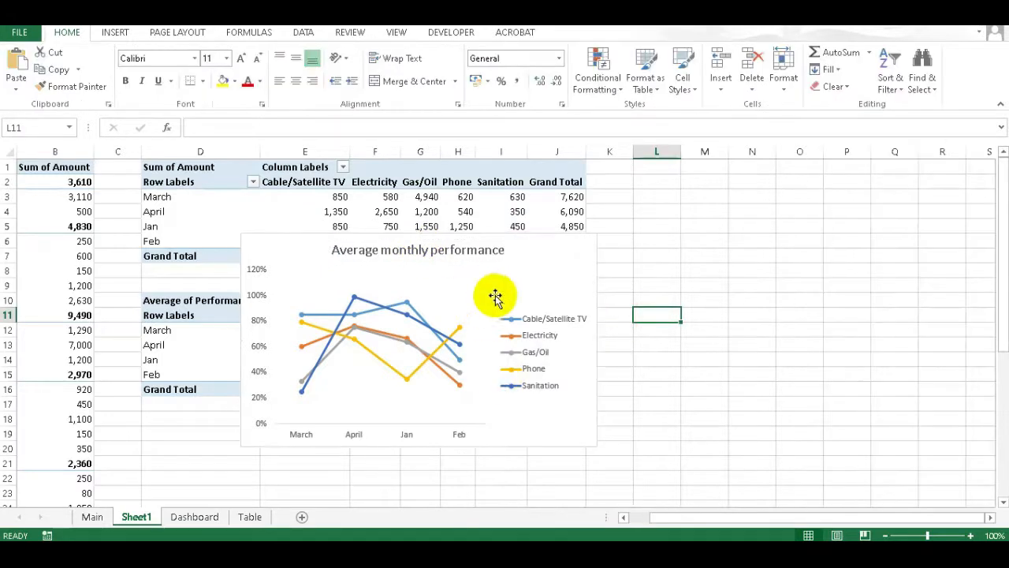
- Set the performance chart's horizontal axis position to On tick marks and close the axis formatting options
click(415, 436)
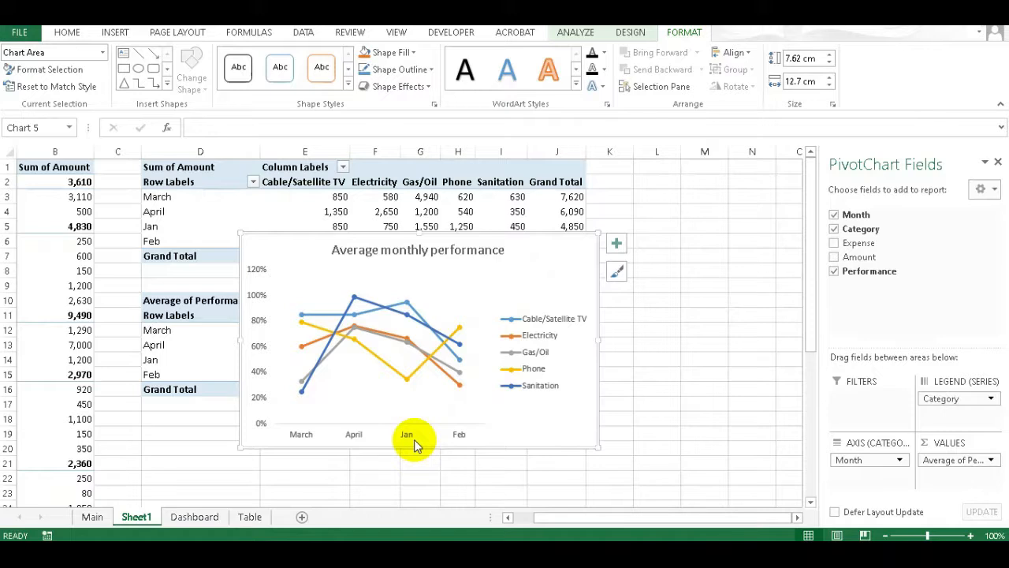
double_click(414, 440)
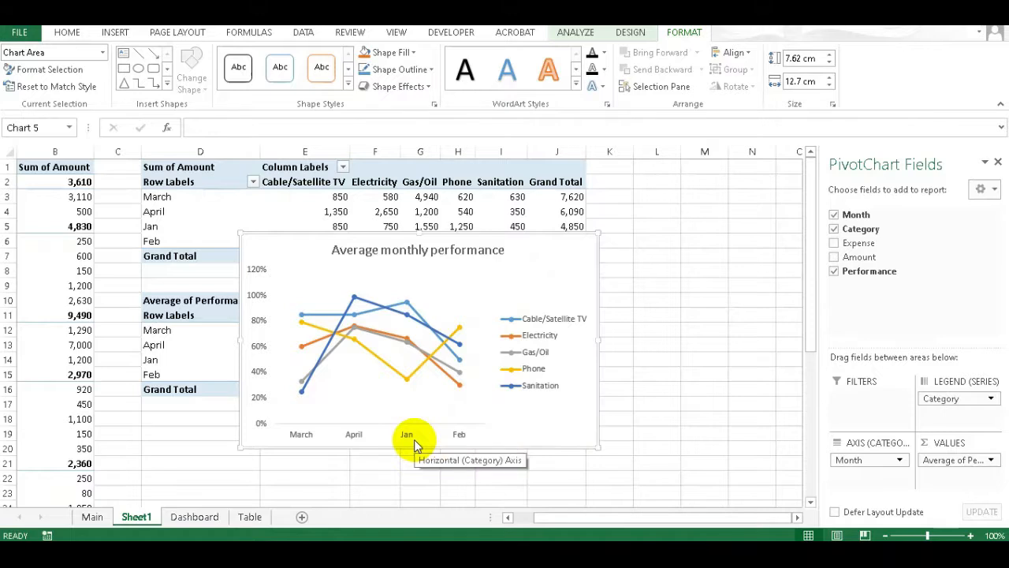
scroll(894, 458, up, 1)
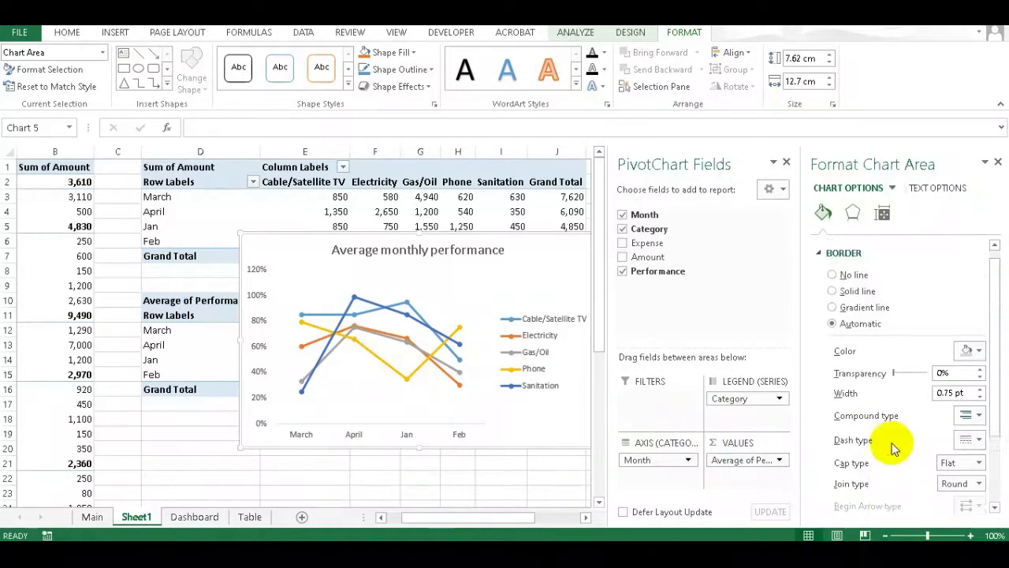
scroll(892, 442, down, 3)
scroll(895, 418, up, 3)
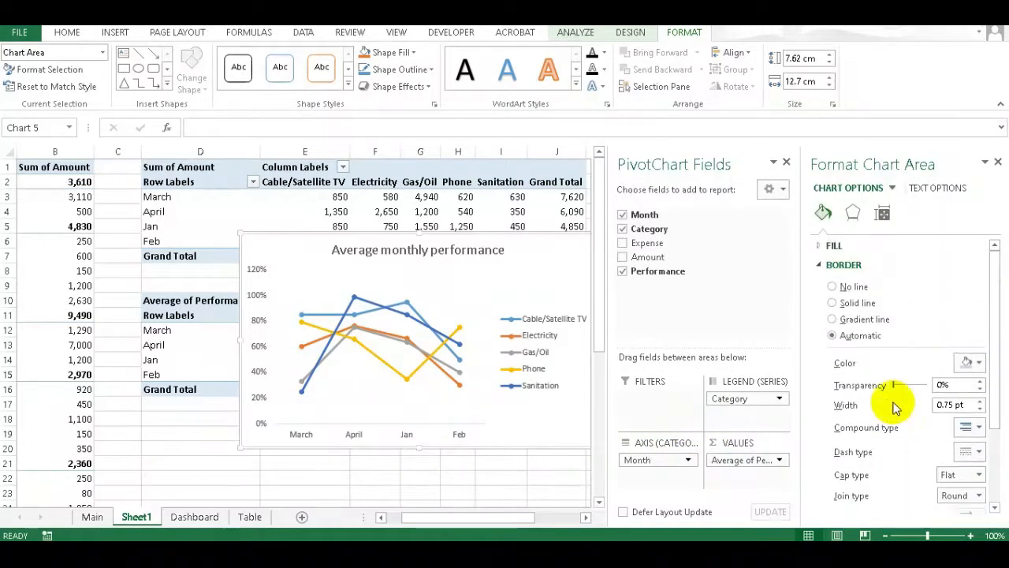
click(883, 213)
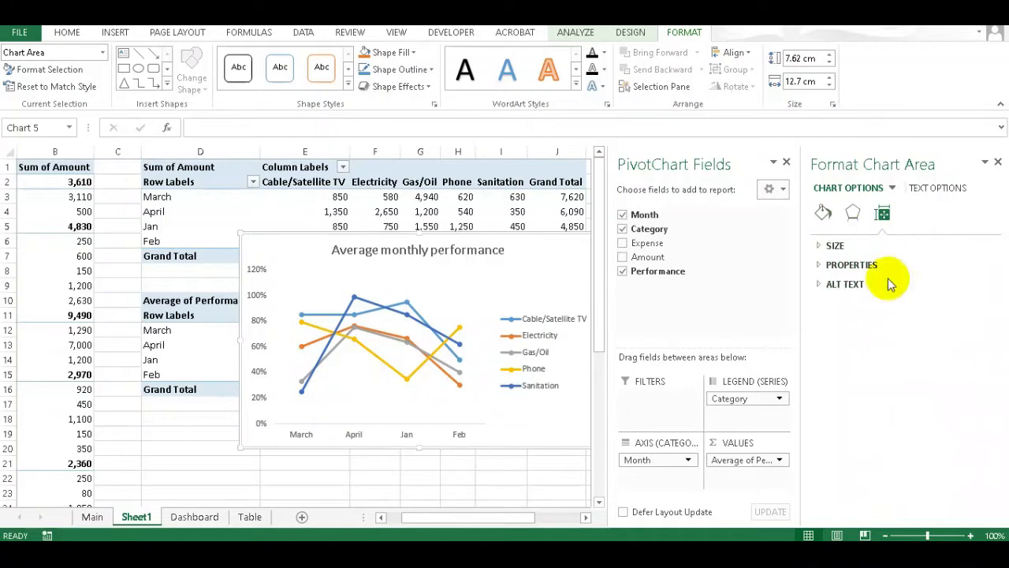
click(412, 434)
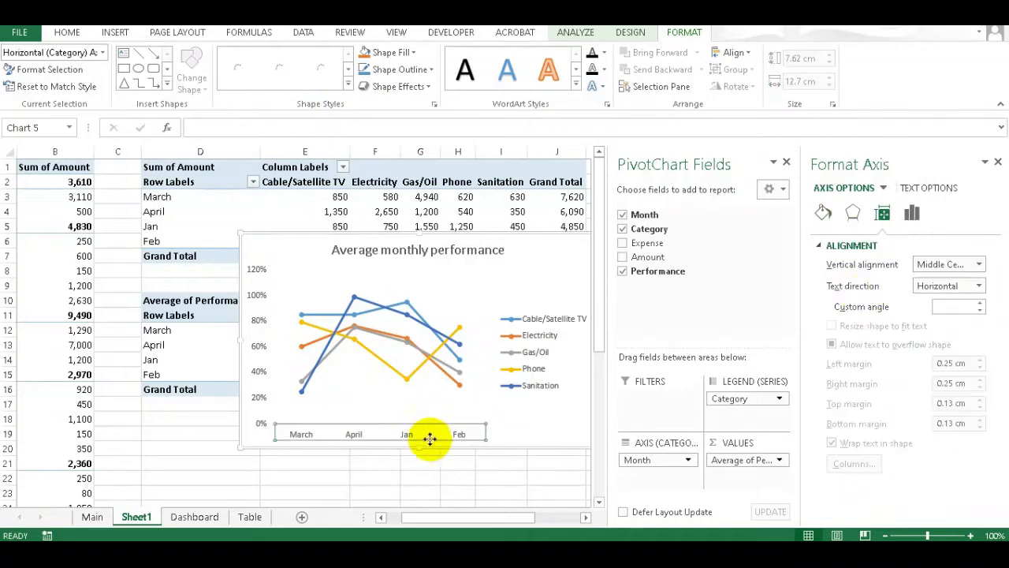
click(913, 211)
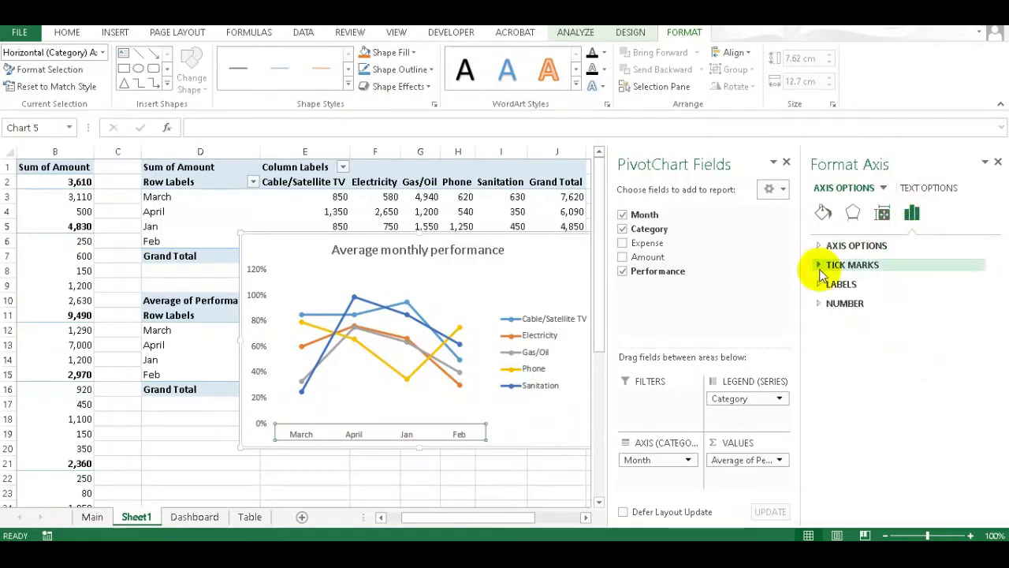
click(821, 267)
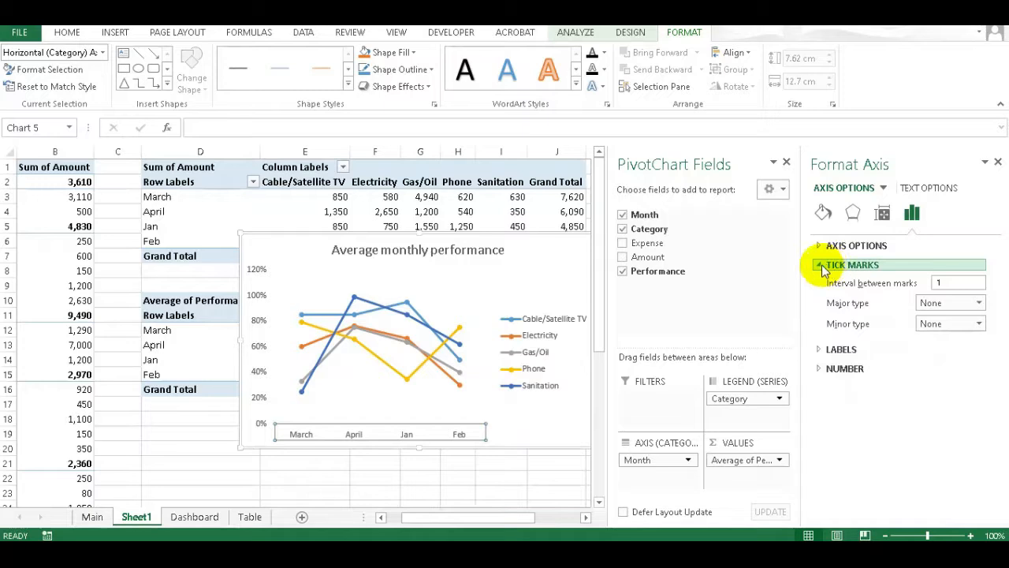
click(822, 349)
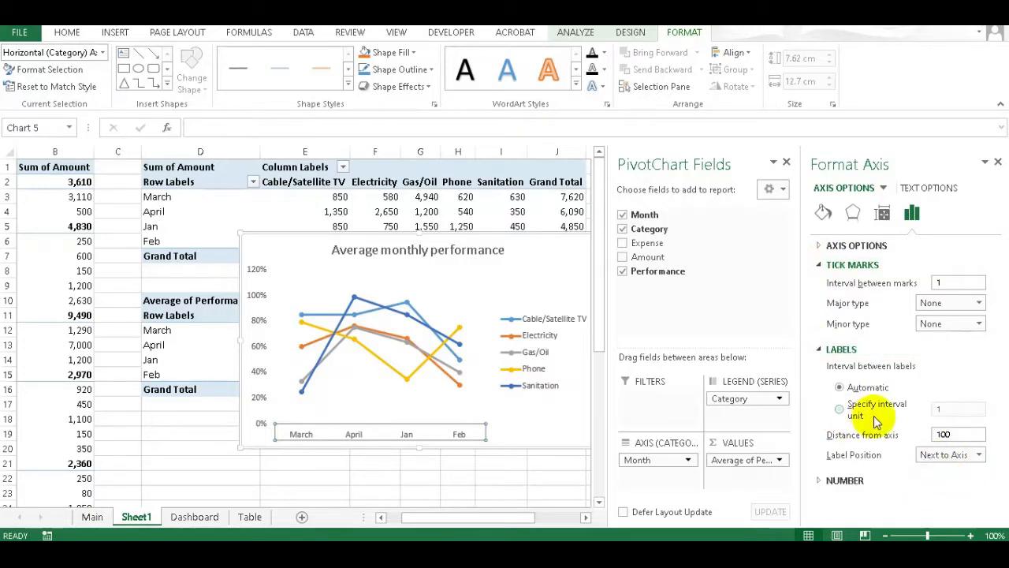
click(819, 245)
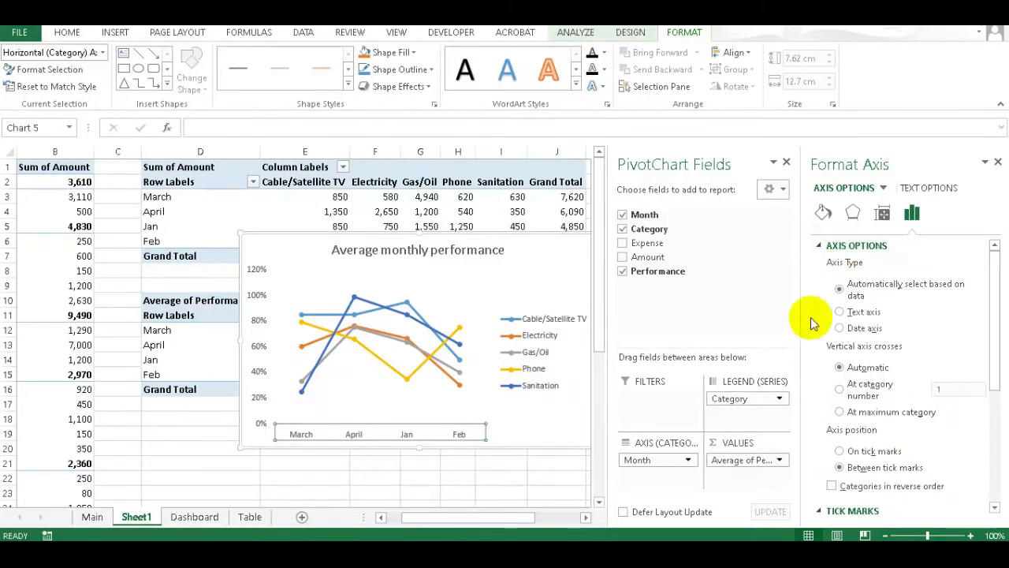
click(850, 452)
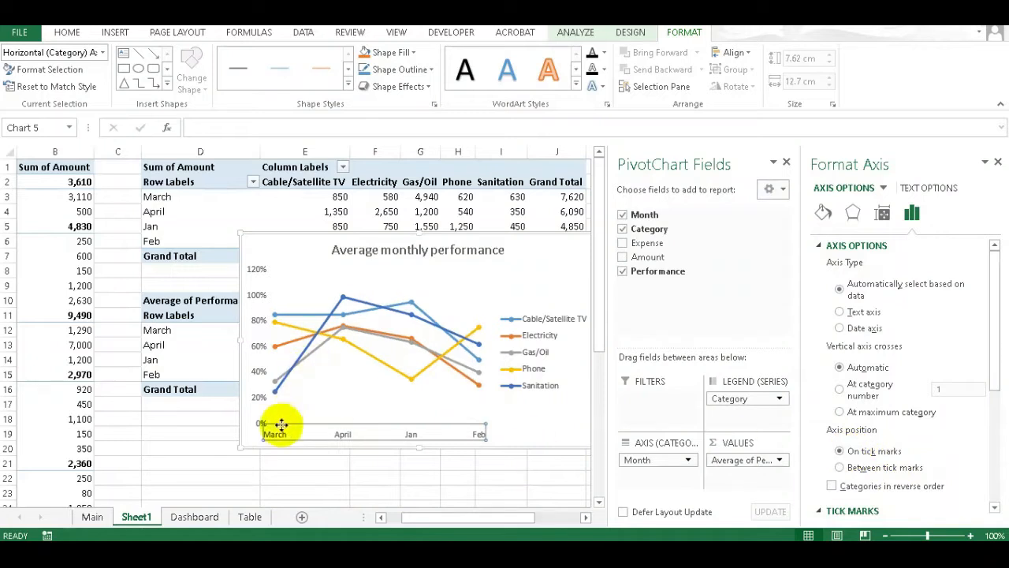
click(999, 164)
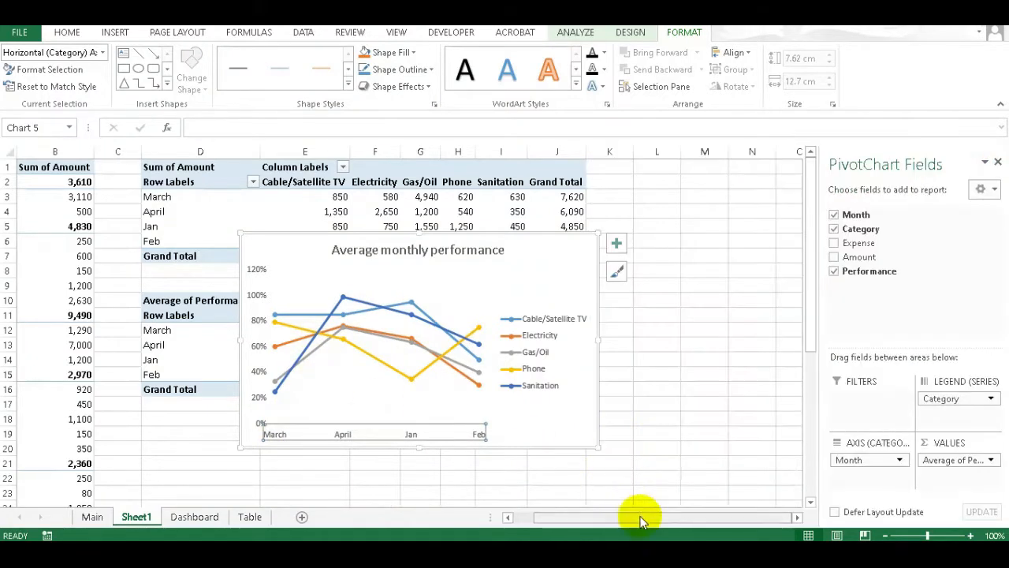
- Move the average monthly performance chart from Sheet1 to the Dashboard sheet below the expense line chart, and match its width to that chart
drag(642, 518, 599, 518)
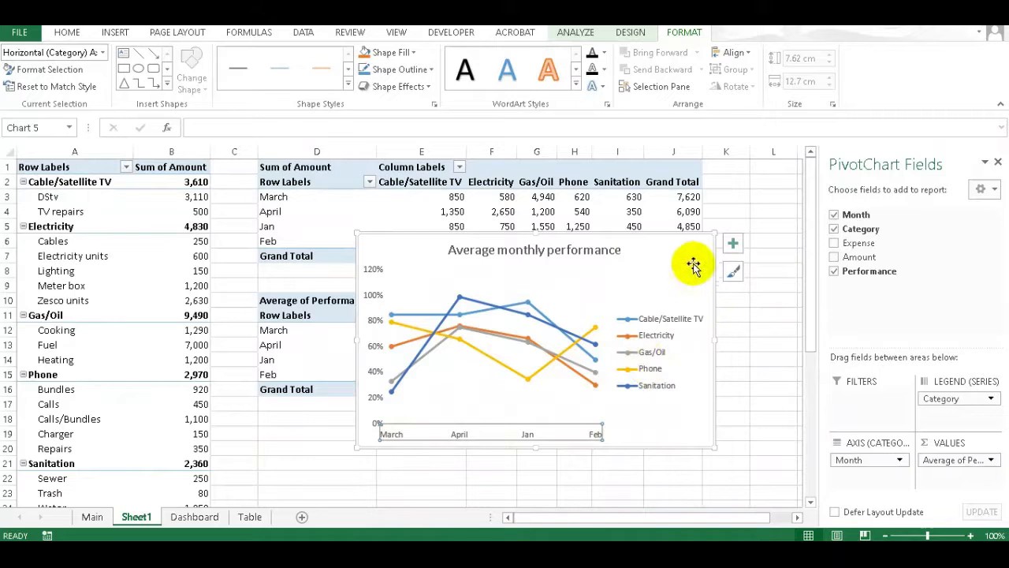
click(716, 289)
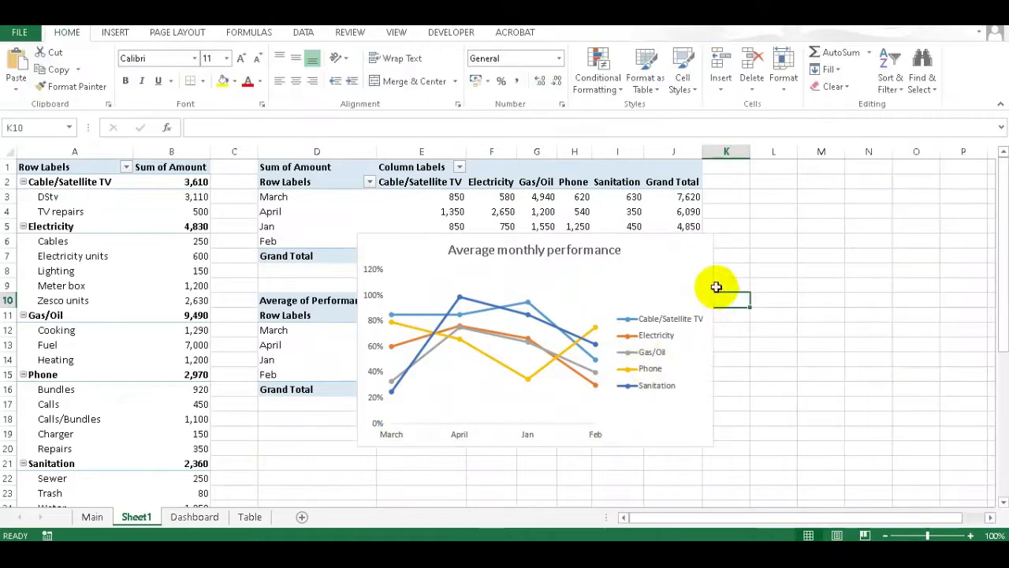
click(714, 291)
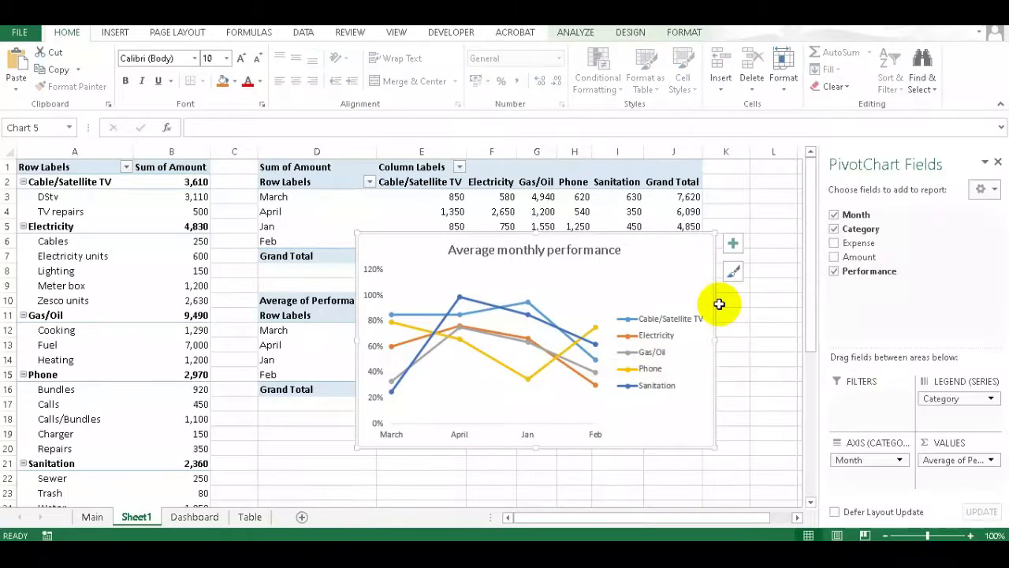
key(Delete)
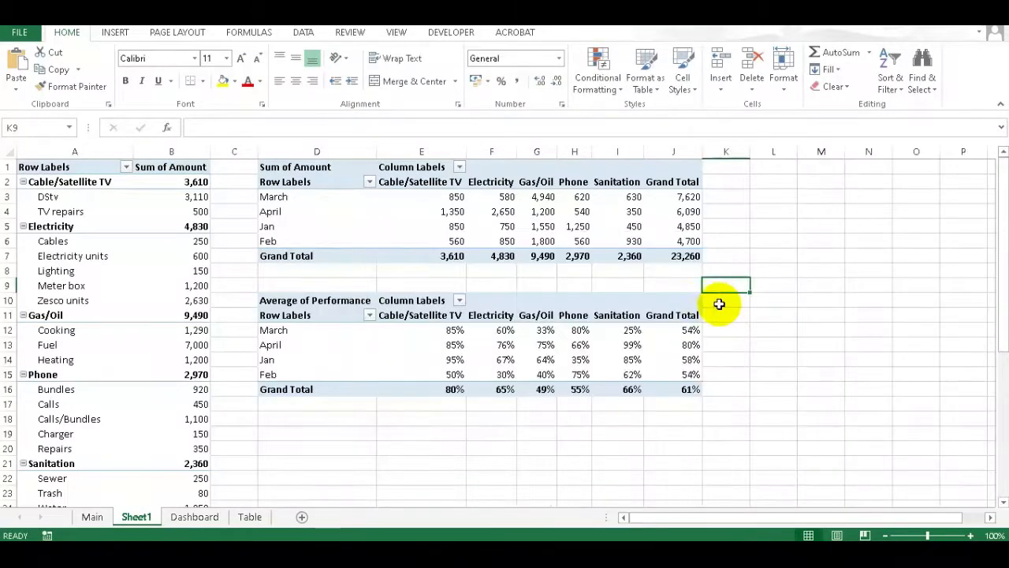
click(211, 521)
click(426, 360)
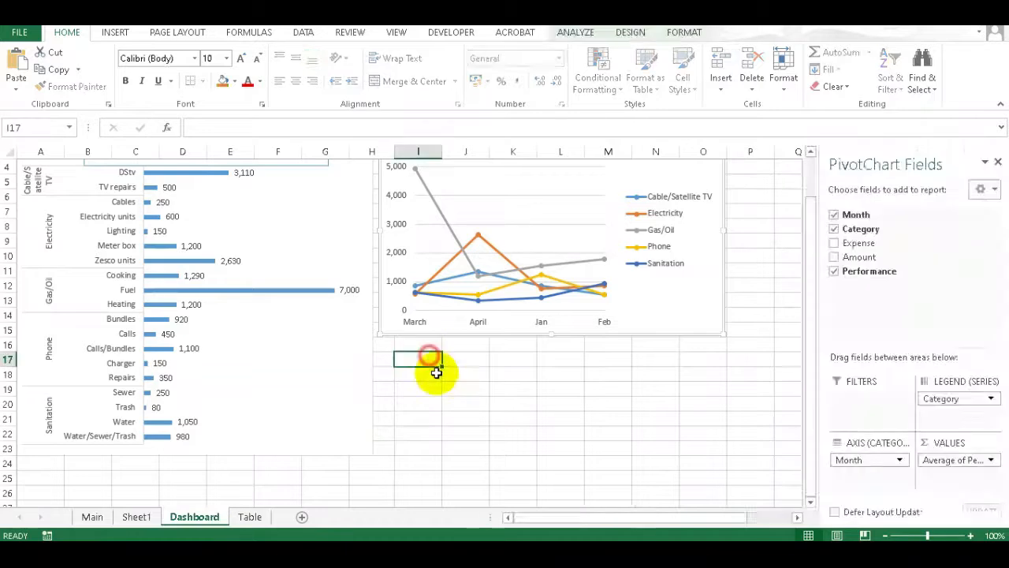
key(ctrl+v)
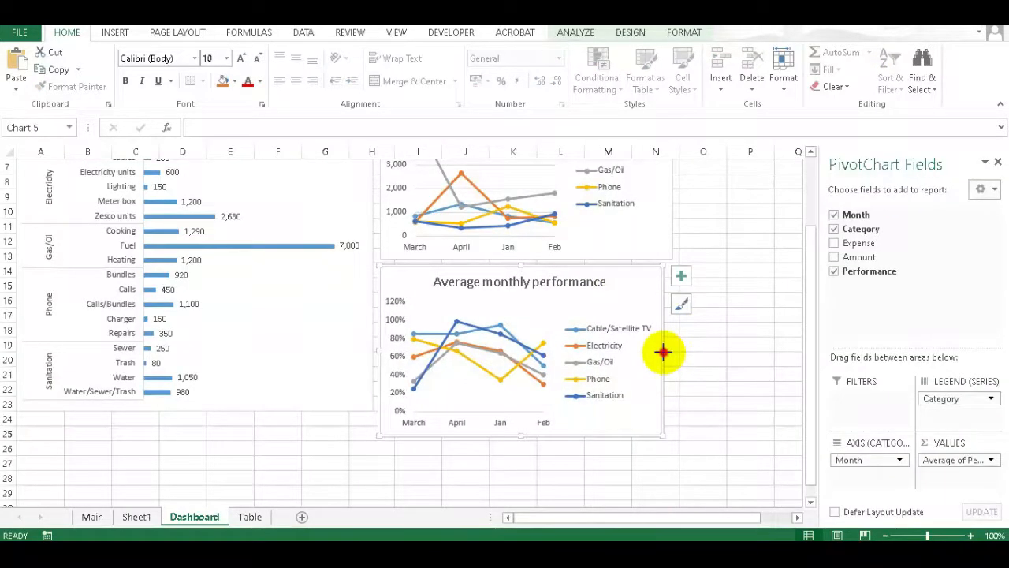
drag(662, 352, 673, 355)
- Add a chart title reading "Expenses" to the monthly expense line chart on the Dashboard
scroll(714, 359, up, 3)
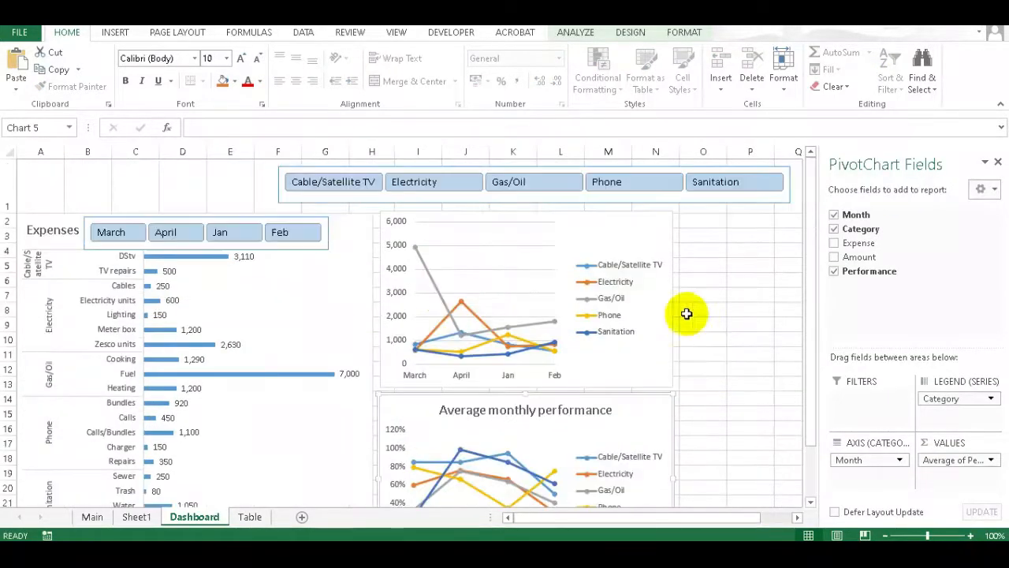
click(659, 225)
click(693, 223)
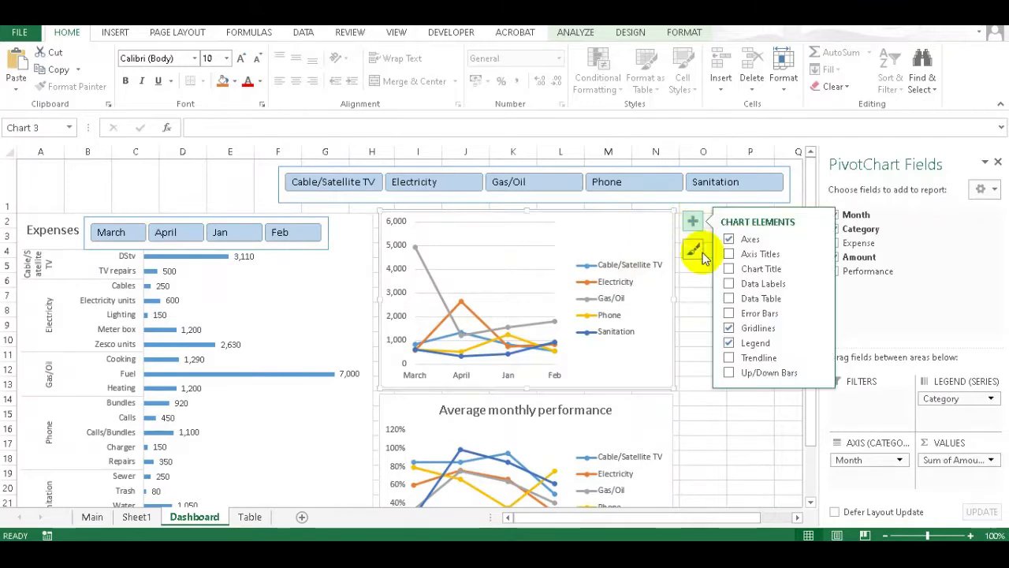
click(730, 270)
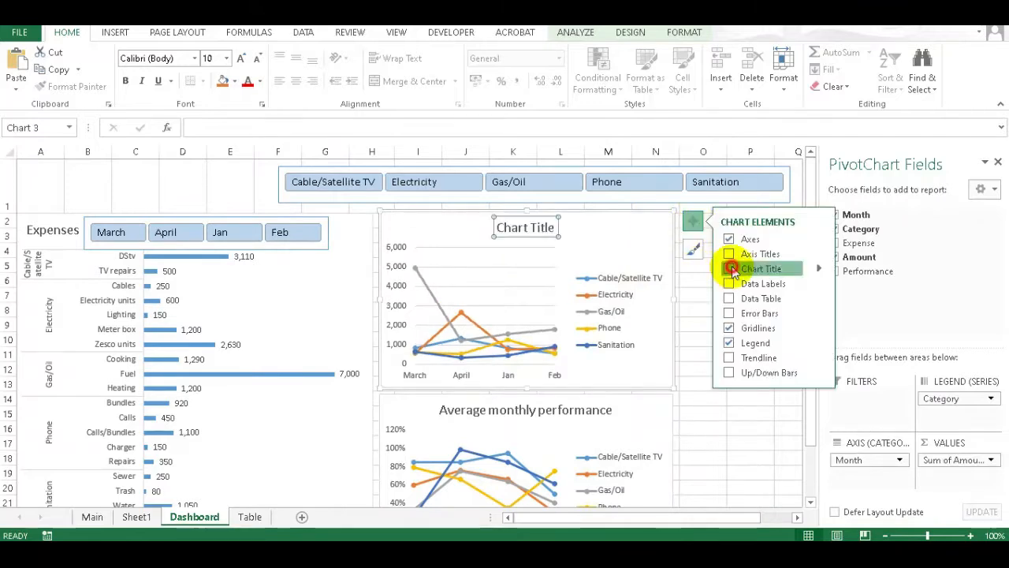
double_click(541, 228)
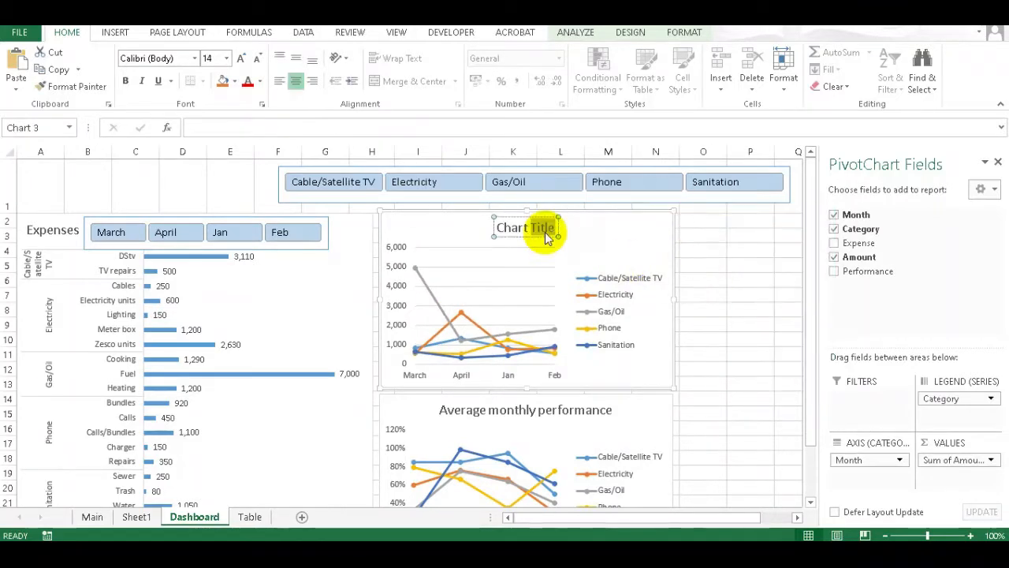
text(Expenses)
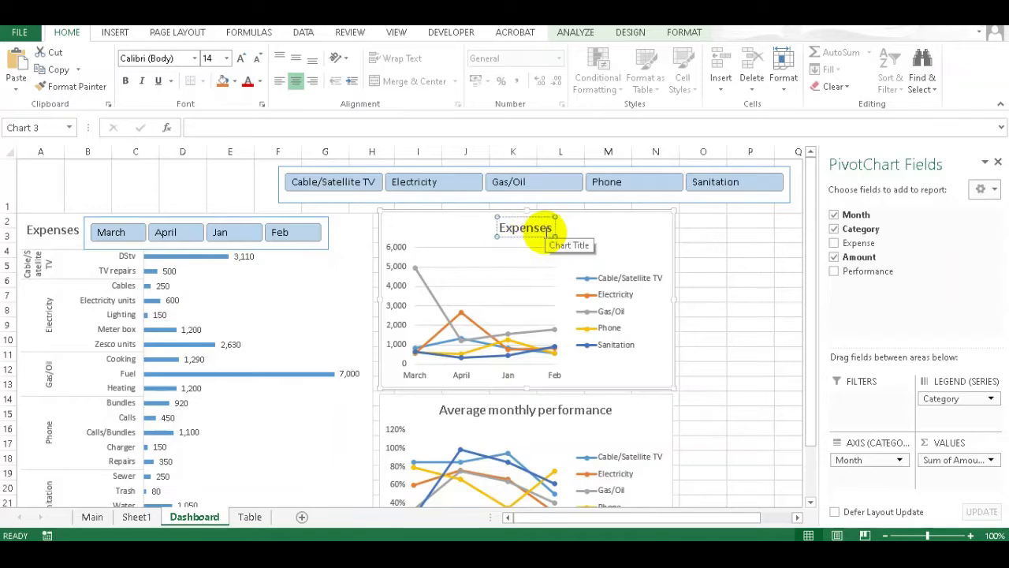
click(716, 325)
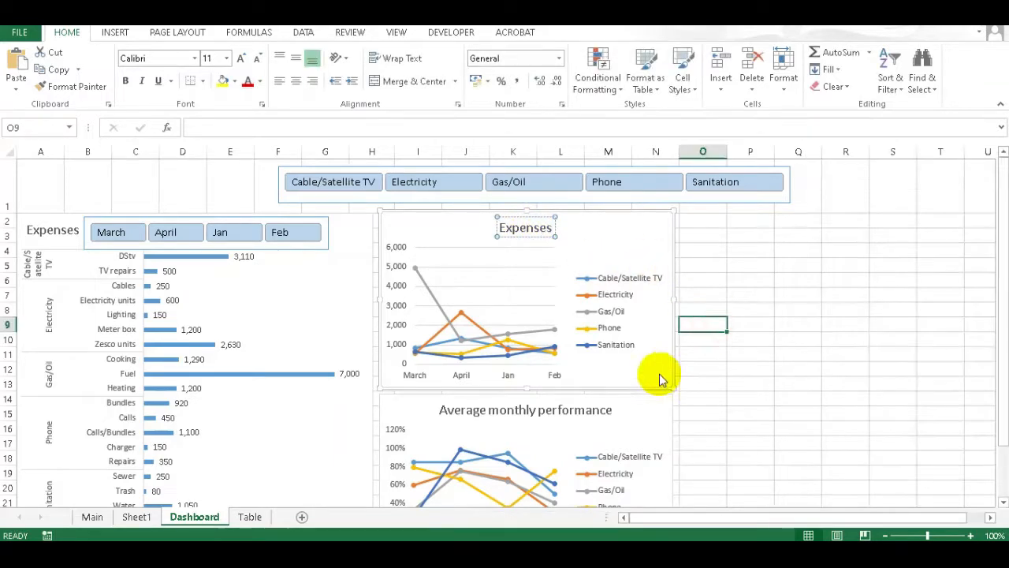
- Extend the performance chart's title to read "Average monthly performance (%)"
scroll(660, 376, down, 1)
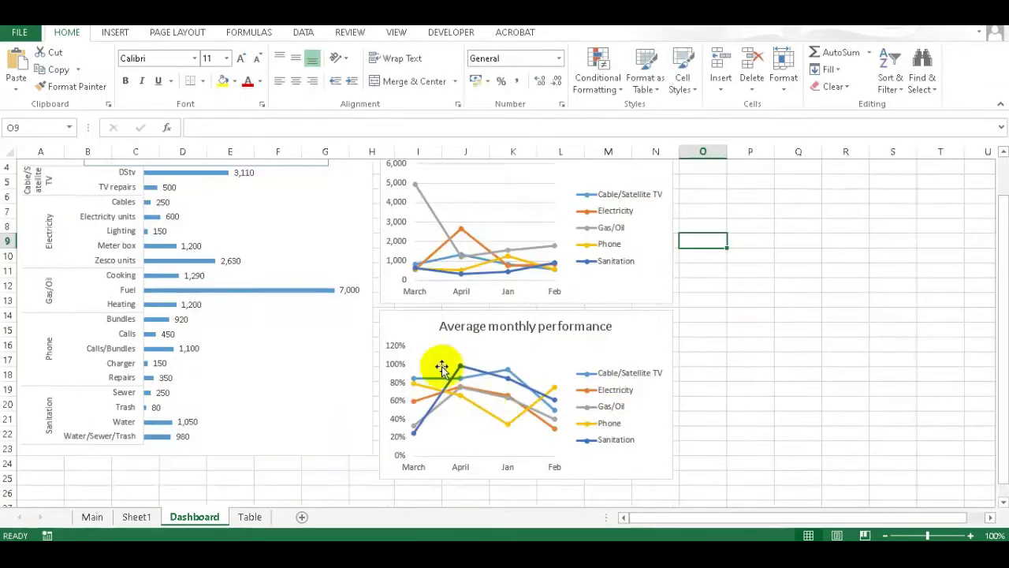
click(569, 325)
double_click(535, 325)
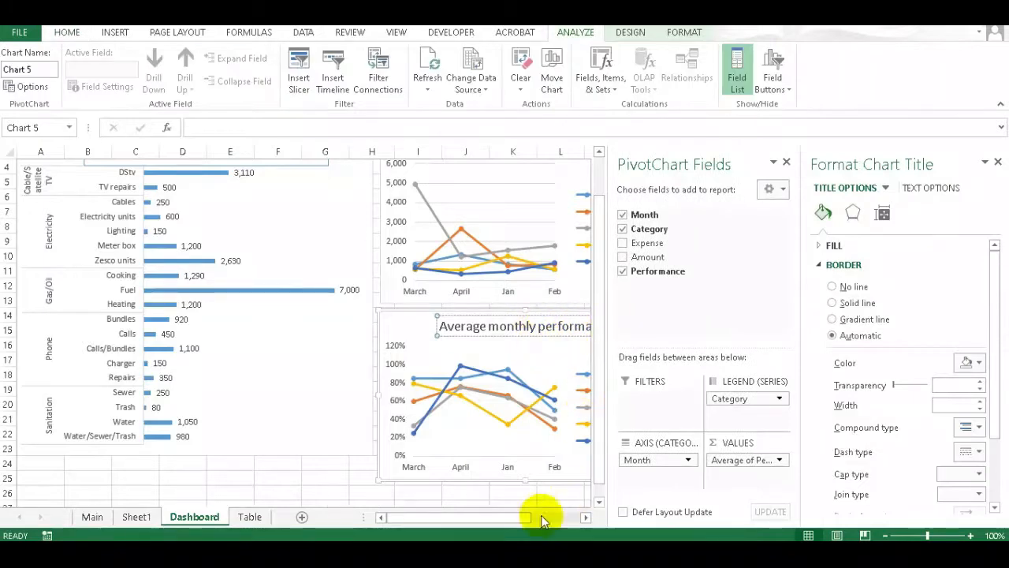
drag(518, 518, 554, 489)
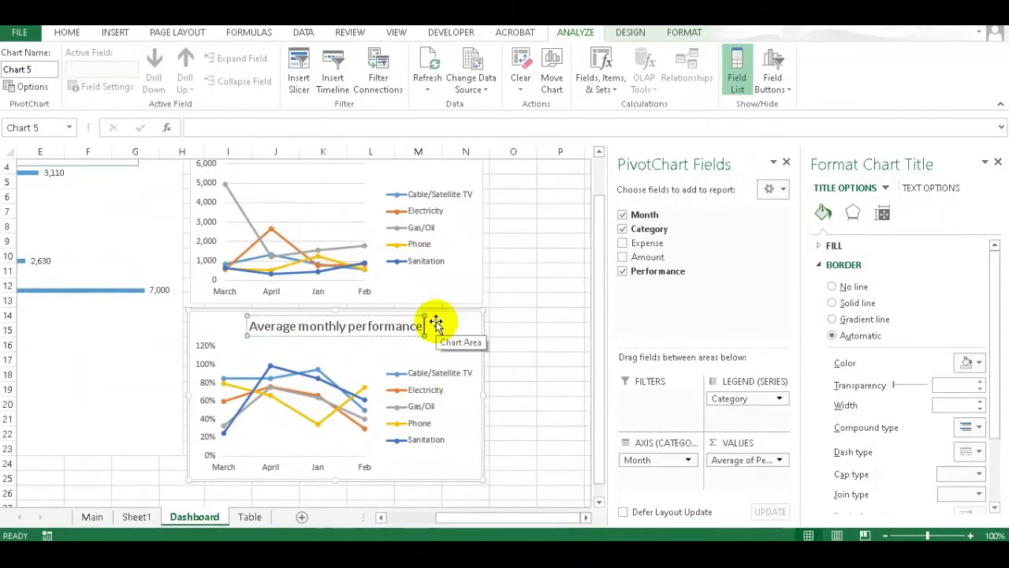
text((%)
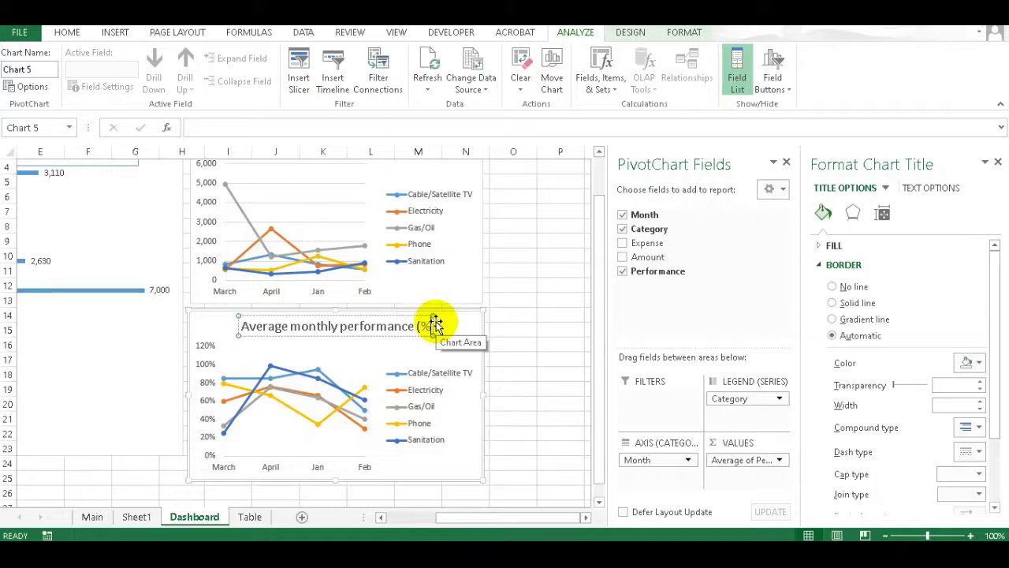
text())
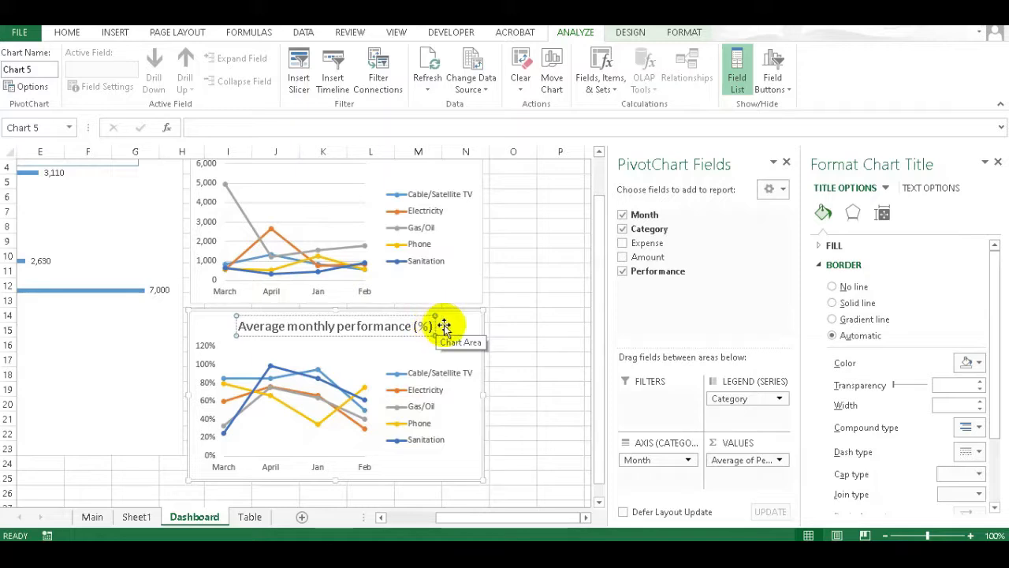
click(512, 388)
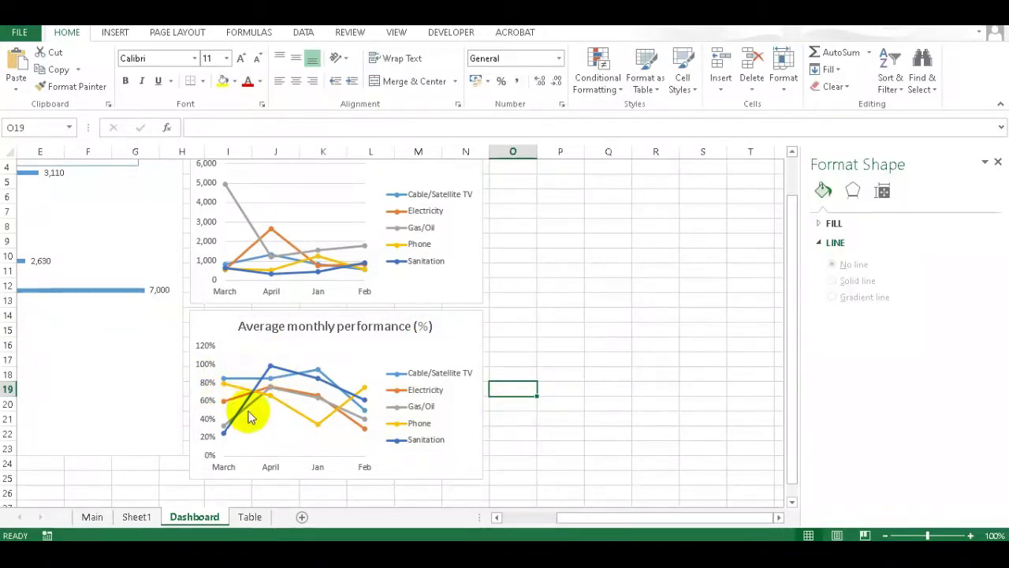
- Copy the Sum of Amount and Average of Performance pivot tables in D1:J16 of Sheet1 and paste them starting at cell L1
drag(608, 518, 508, 517)
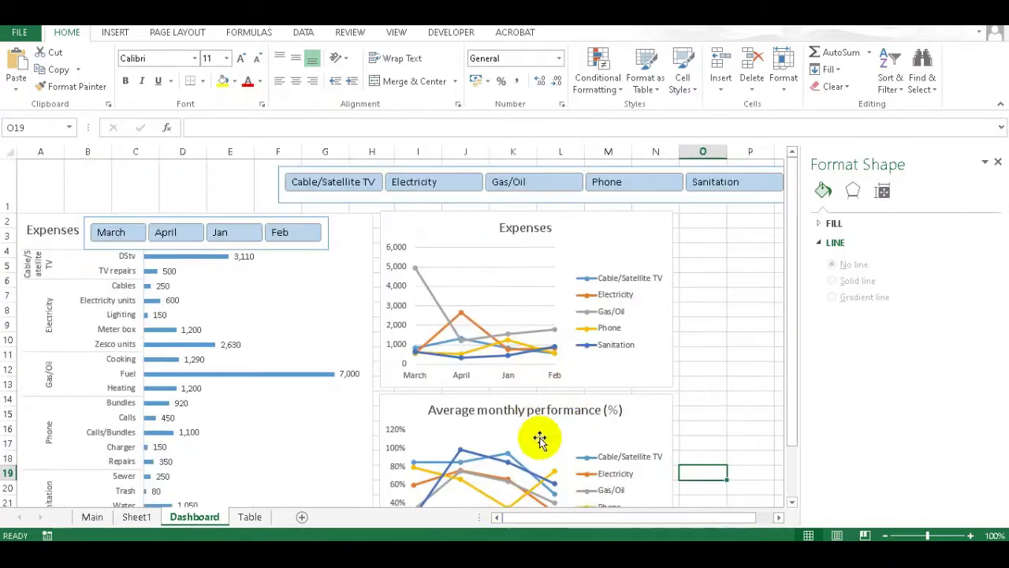
drag(582, 519, 622, 517)
click(136, 516)
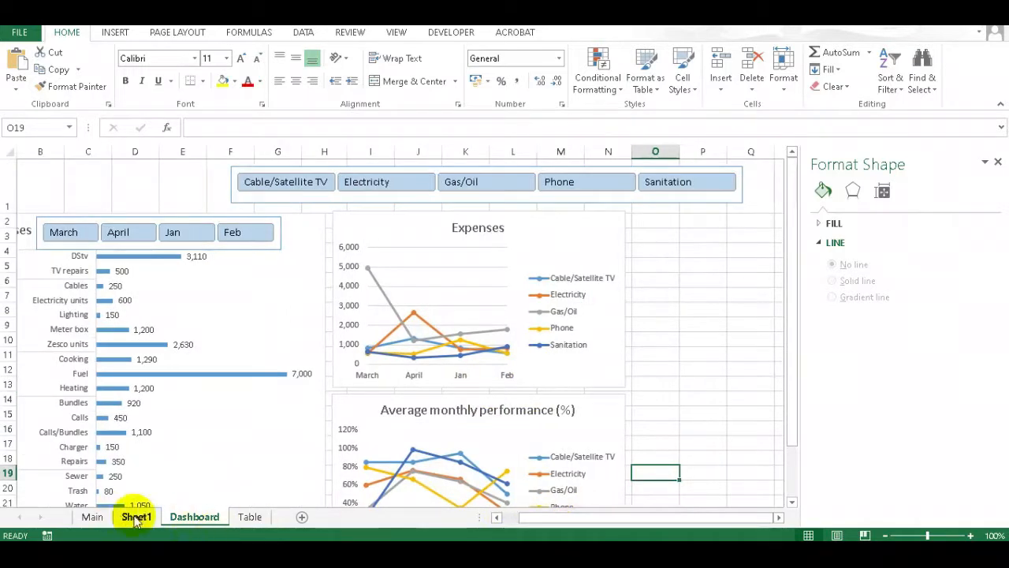
drag(687, 516, 720, 518)
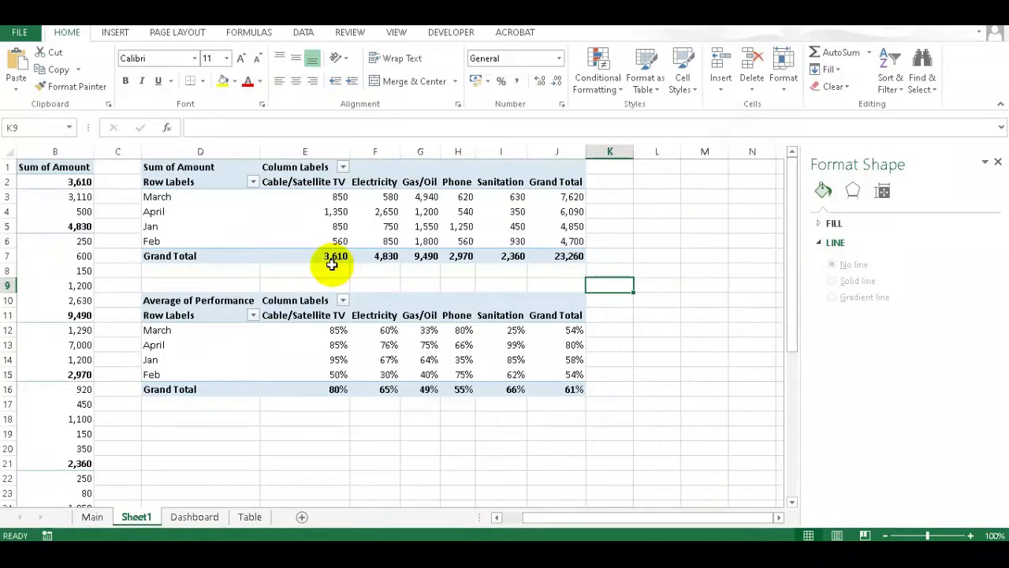
click(152, 165)
key(ctrl+a)
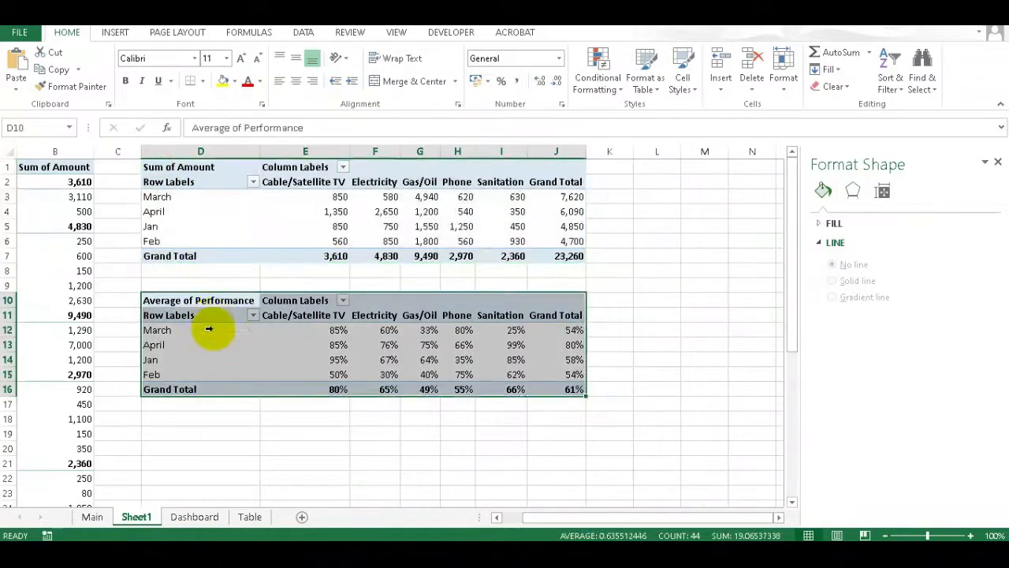
key(ctrl+c)
click(640, 169)
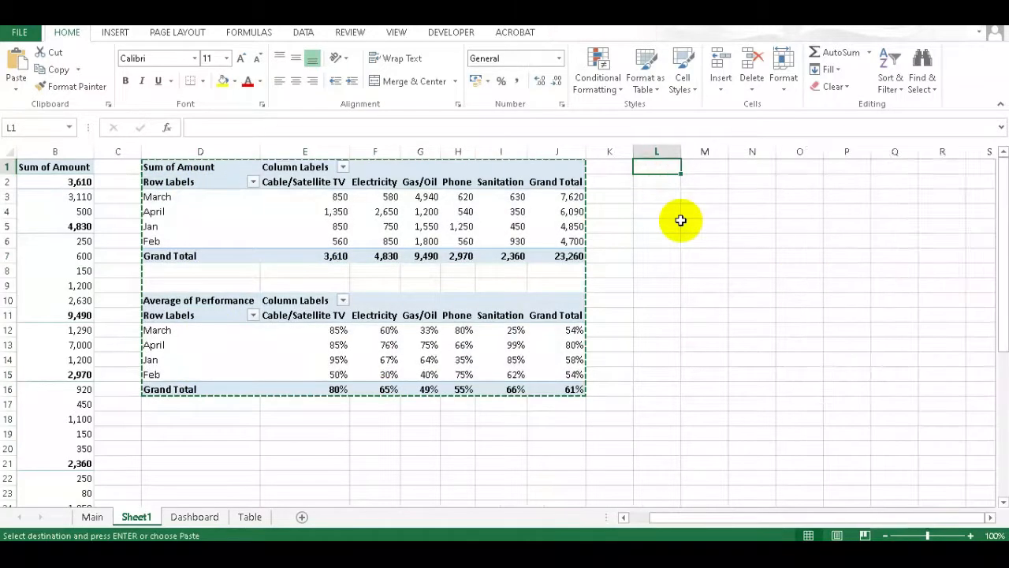
key(ctrl+v)
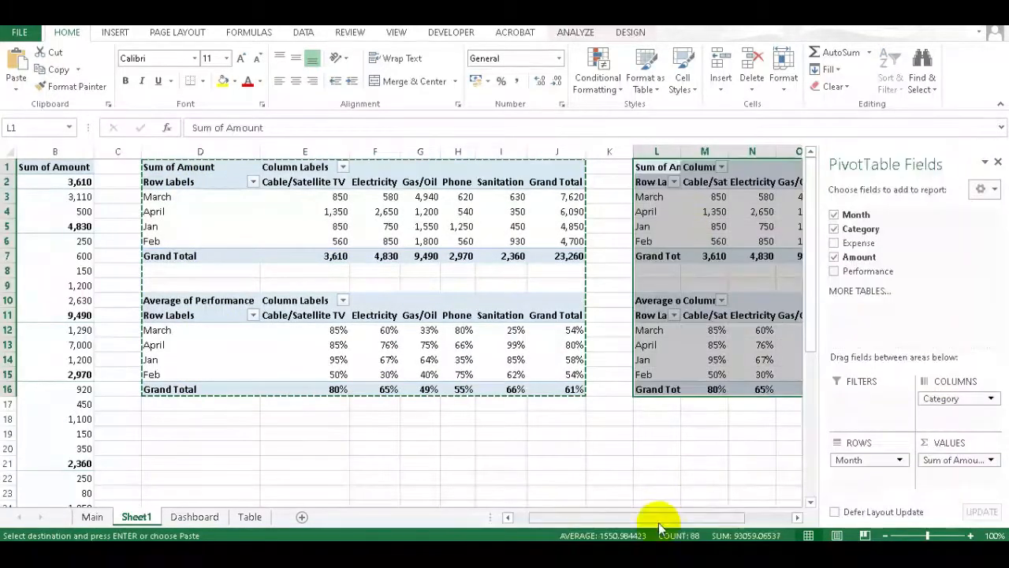
drag(659, 521, 761, 517)
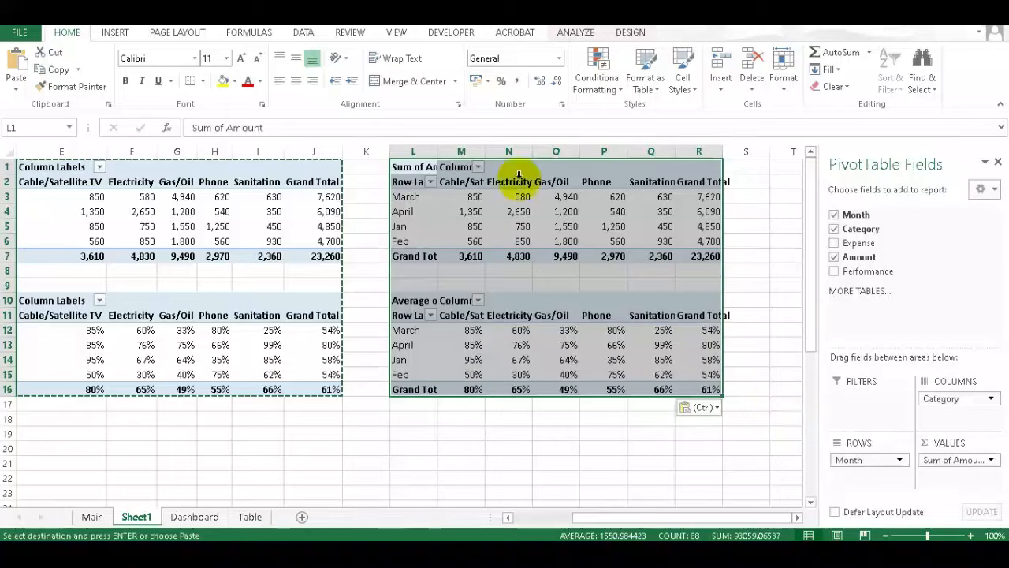
- Compare the amounts in the original Sum of Amount pivot table with those in its pasted copy
click(511, 225)
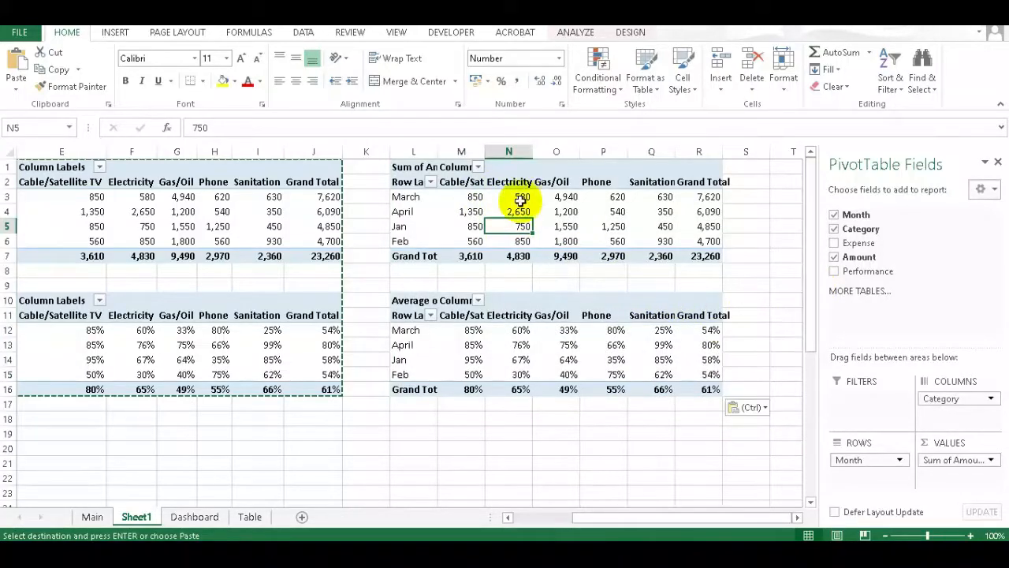
drag(665, 519, 650, 517)
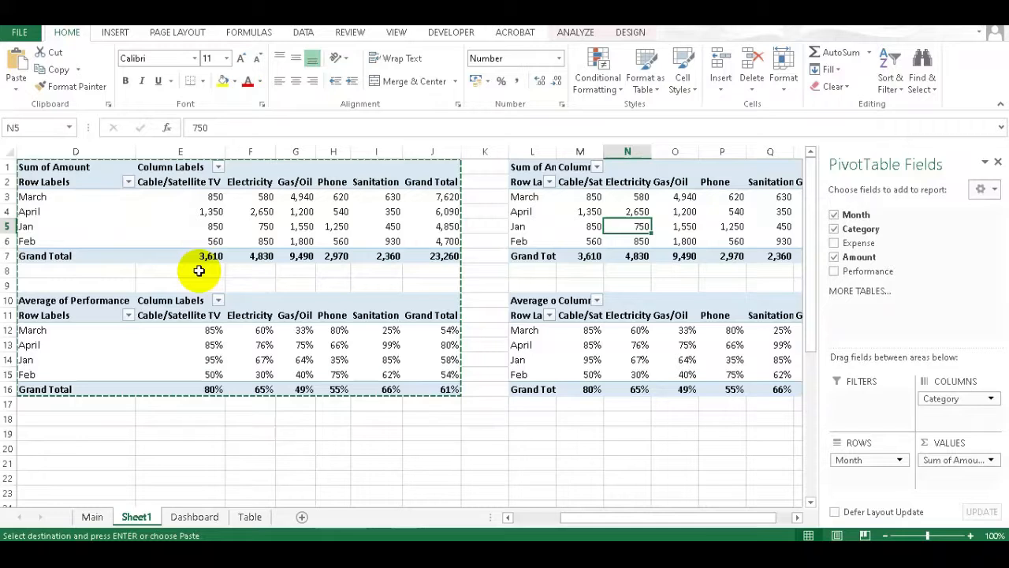
click(259, 229)
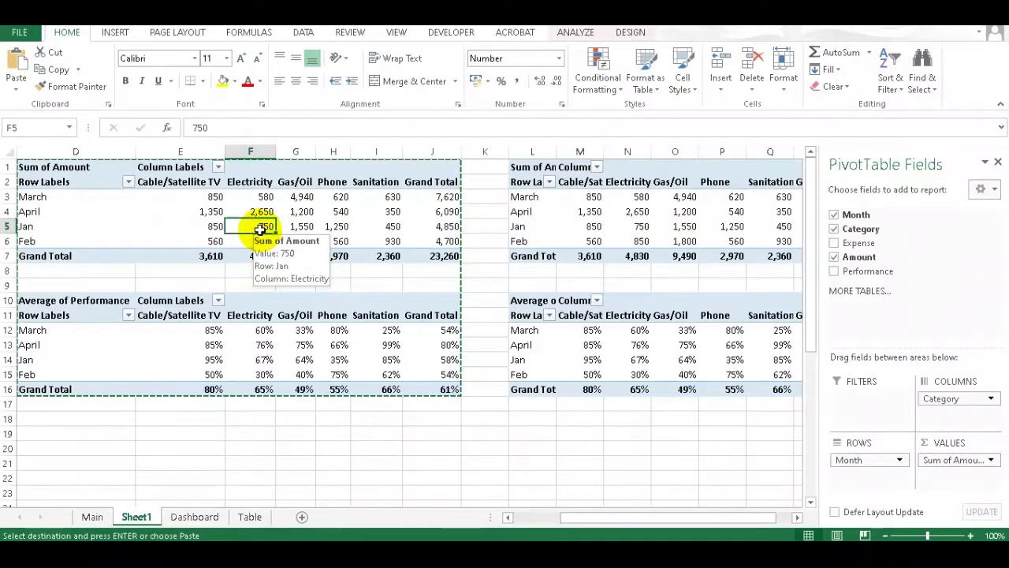
click(211, 214)
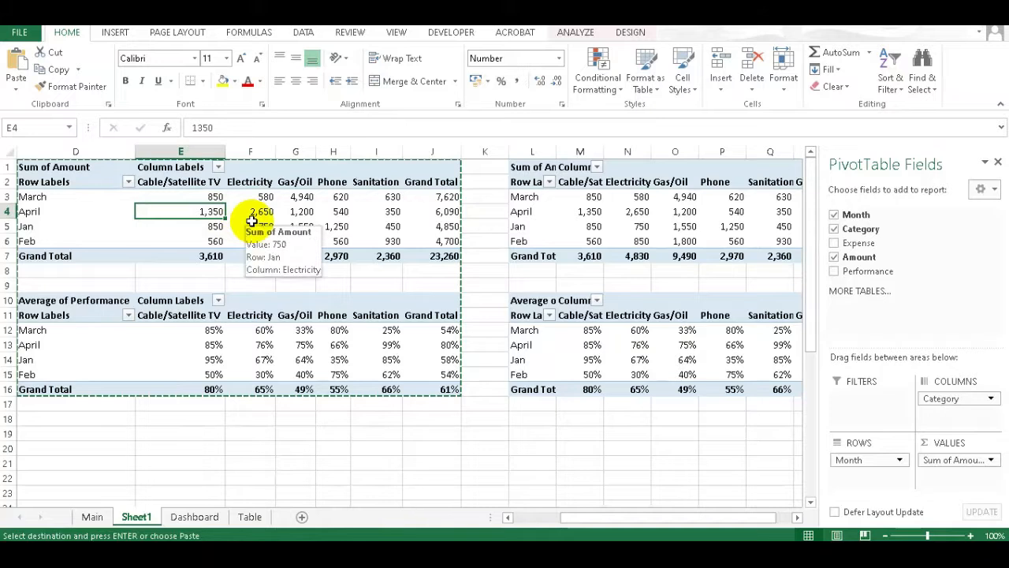
drag(595, 513, 631, 518)
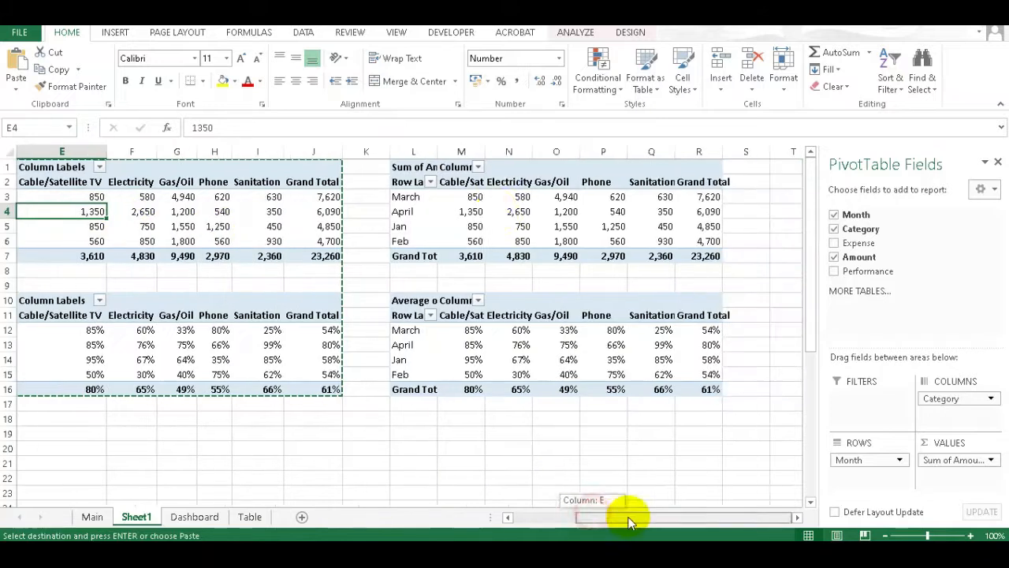
click(513, 211)
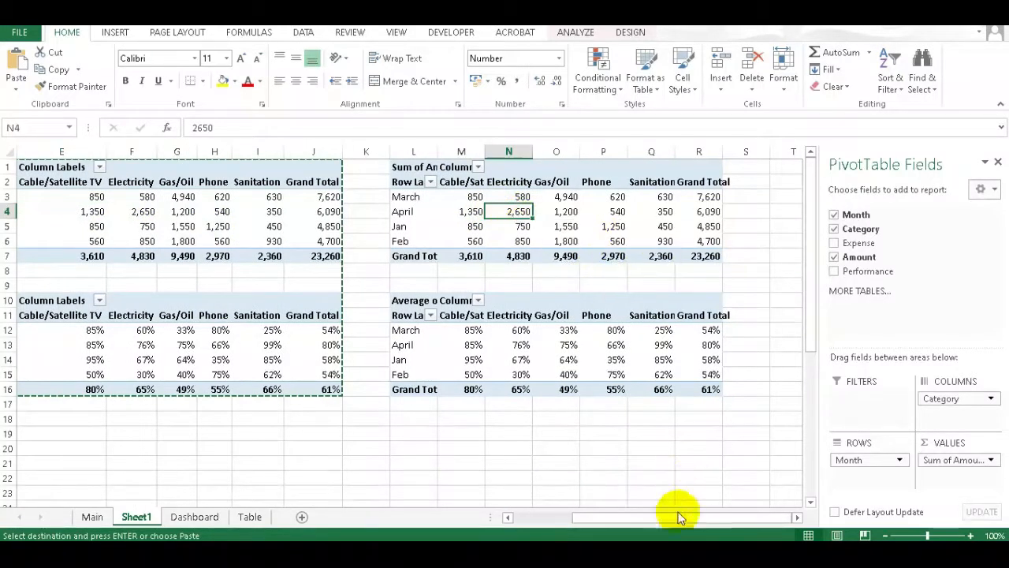
click(704, 517)
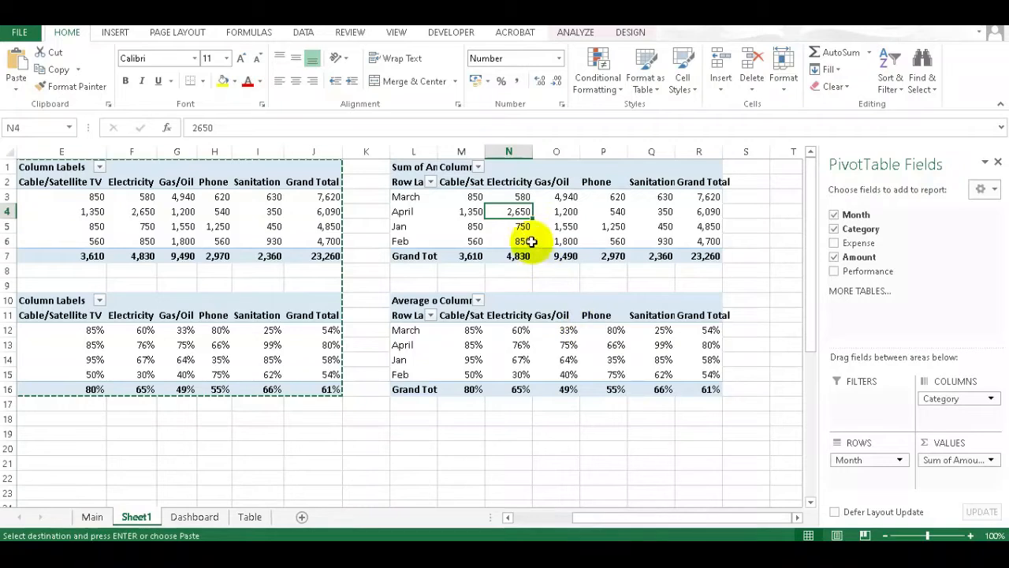
- Show the copied Sum of Amount pivot table's values as % Difference From, with base field Month and base item (previous)
mouse_move(526, 228)
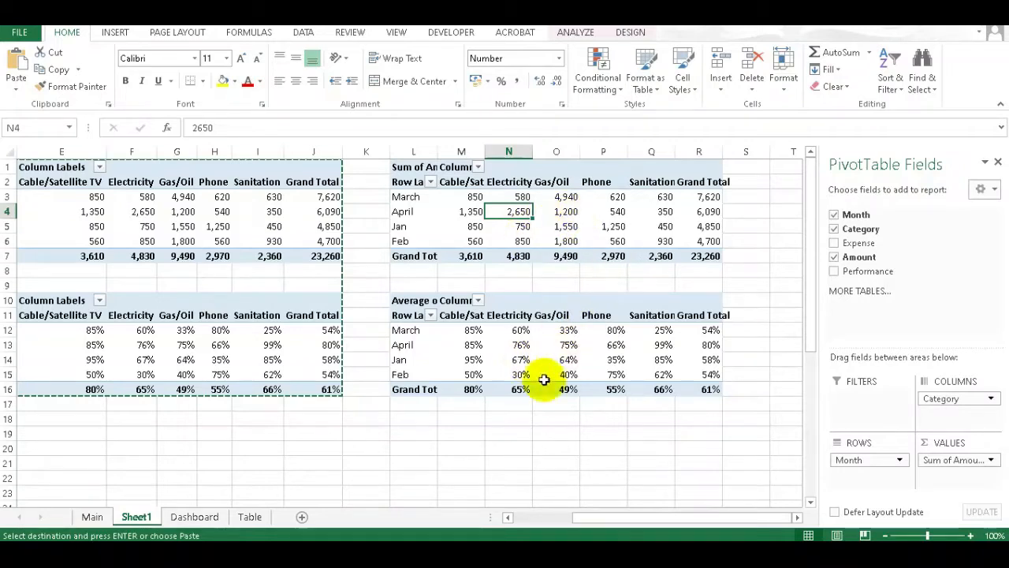
right_click(521, 226)
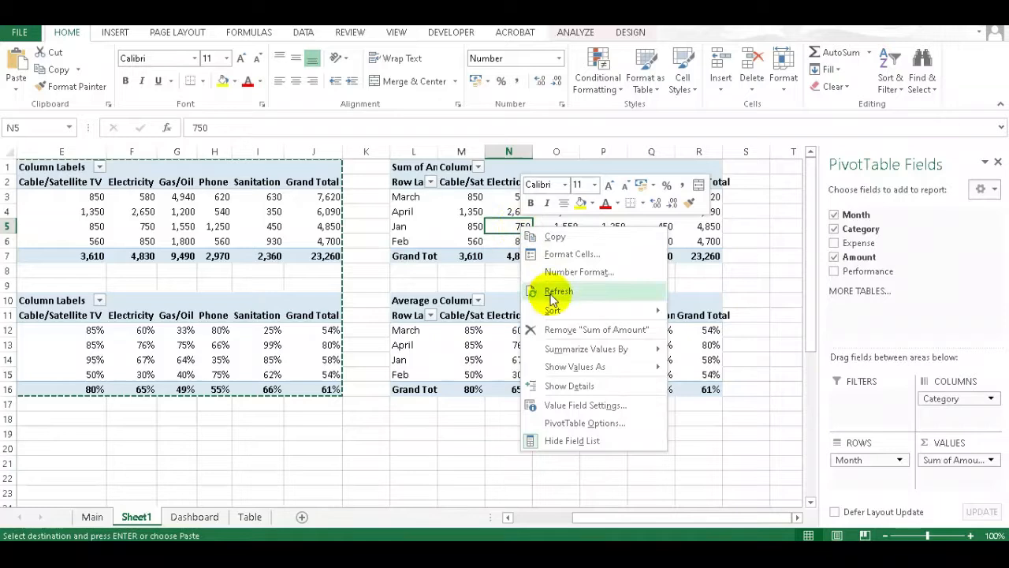
mouse_move(591, 357)
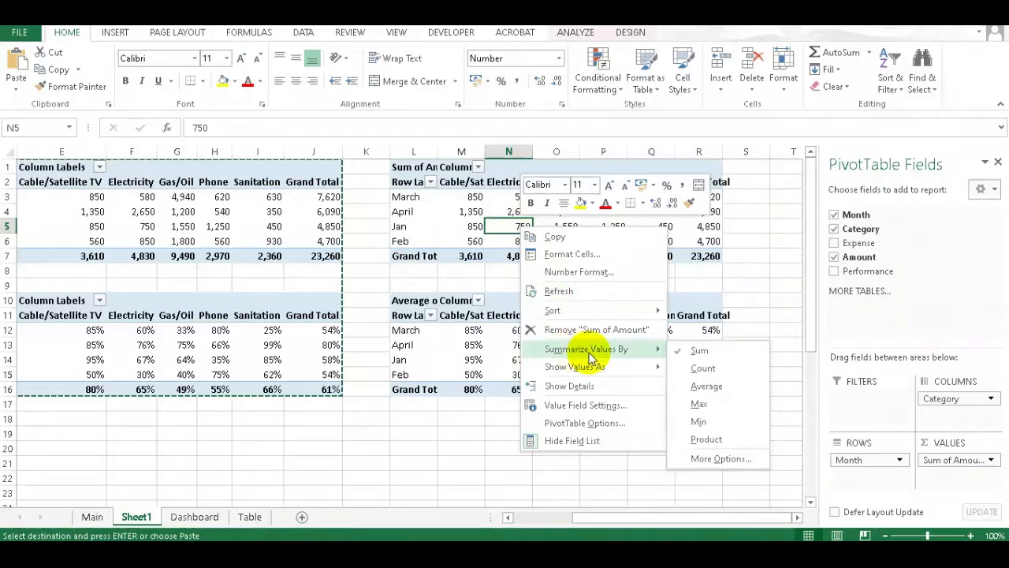
mouse_move(593, 377)
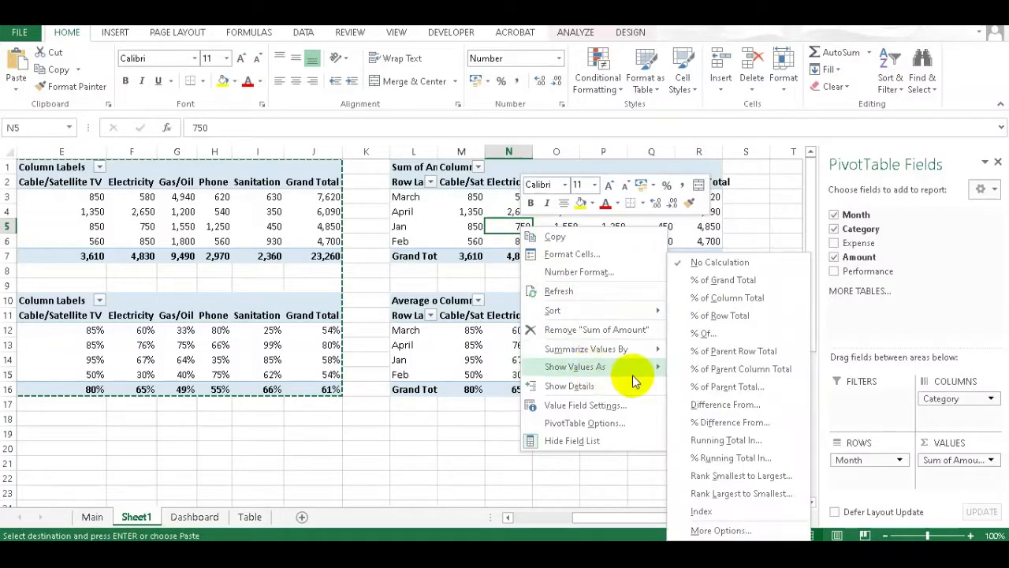
click(749, 424)
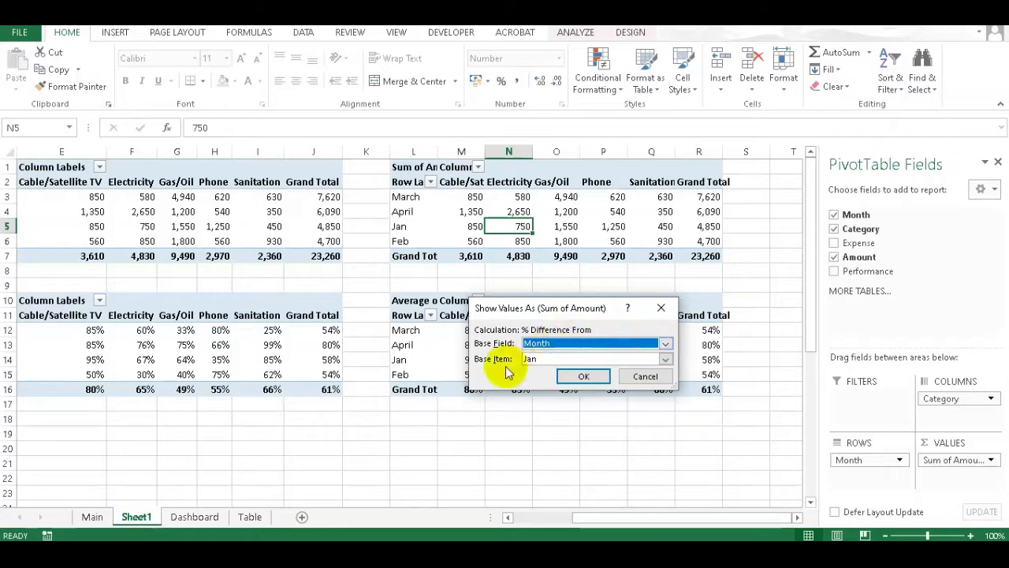
click(665, 360)
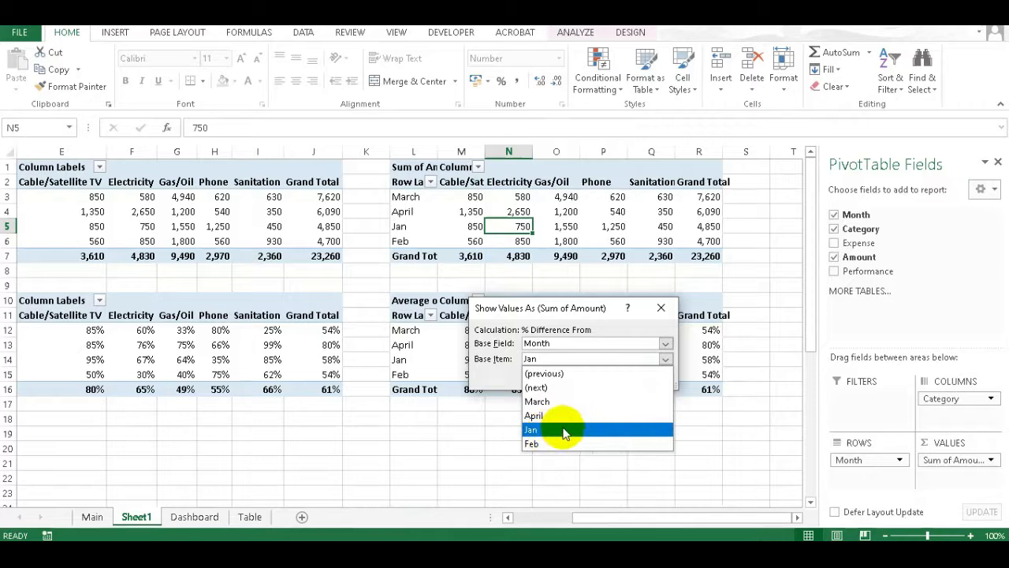
click(576, 376)
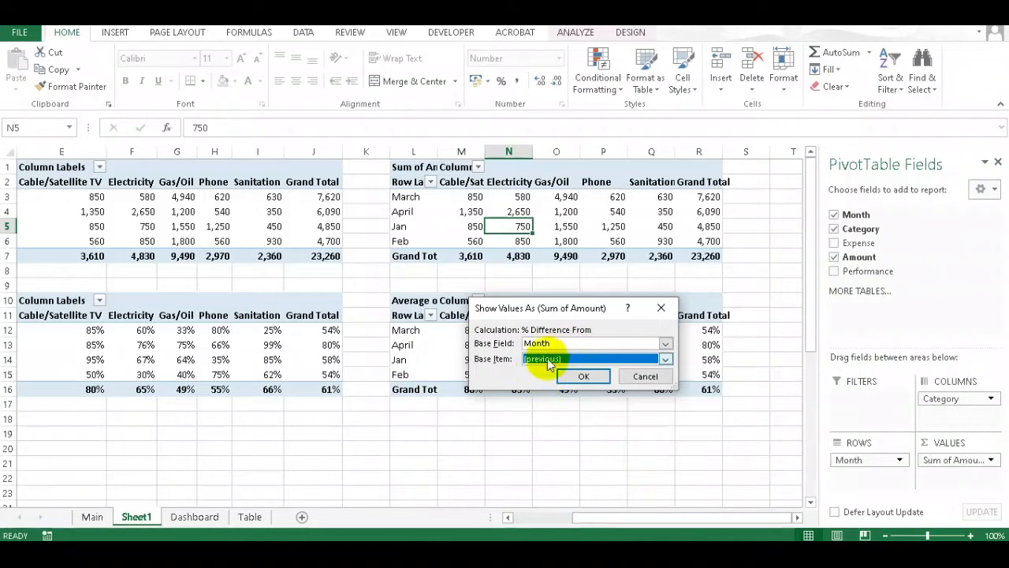
click(583, 378)
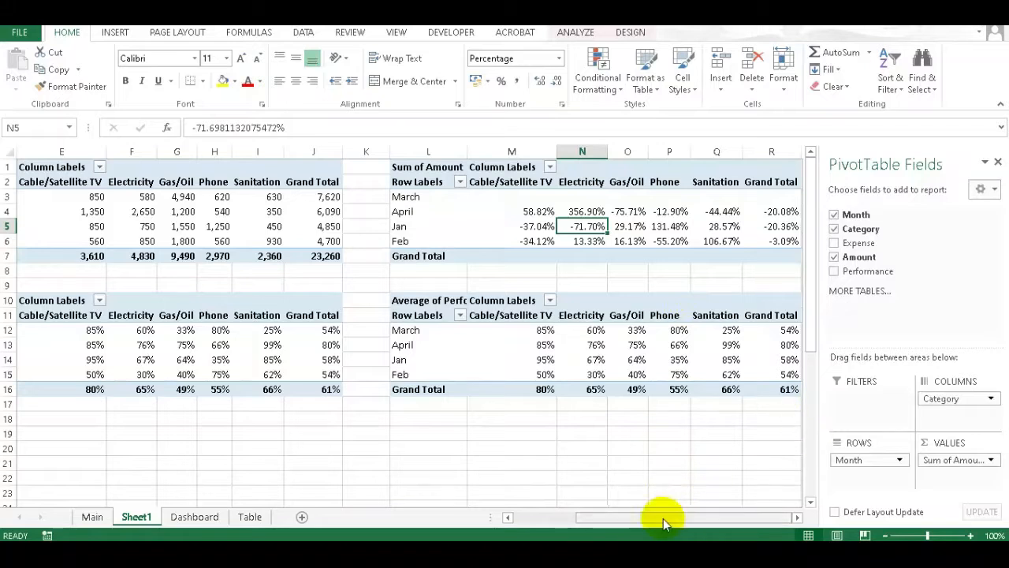
- Show the copied Average of Performance values as % Difference From the (previous) Month, and autofit the copied tables' Phone column
right_click(598, 359)
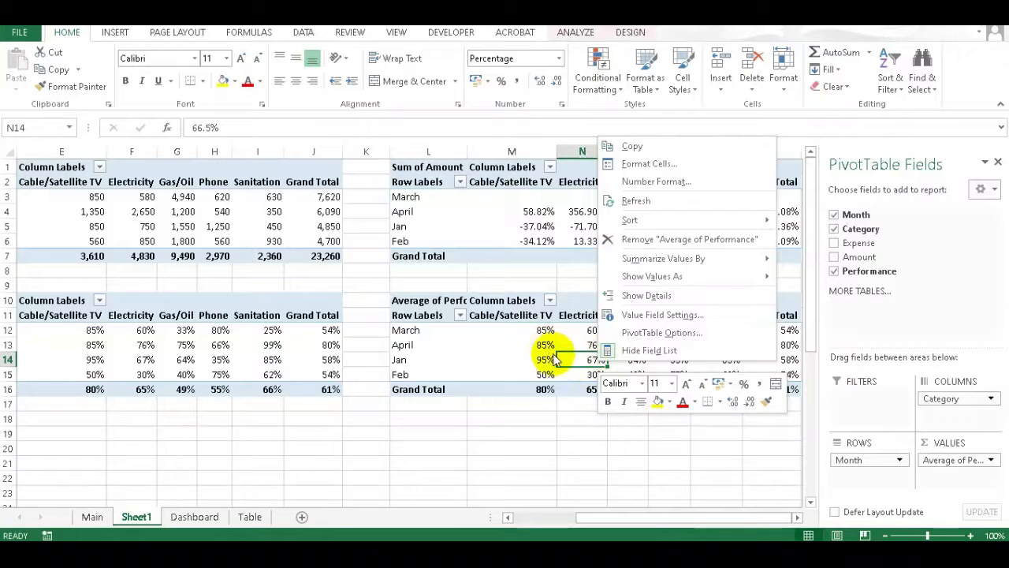
mouse_move(654, 280)
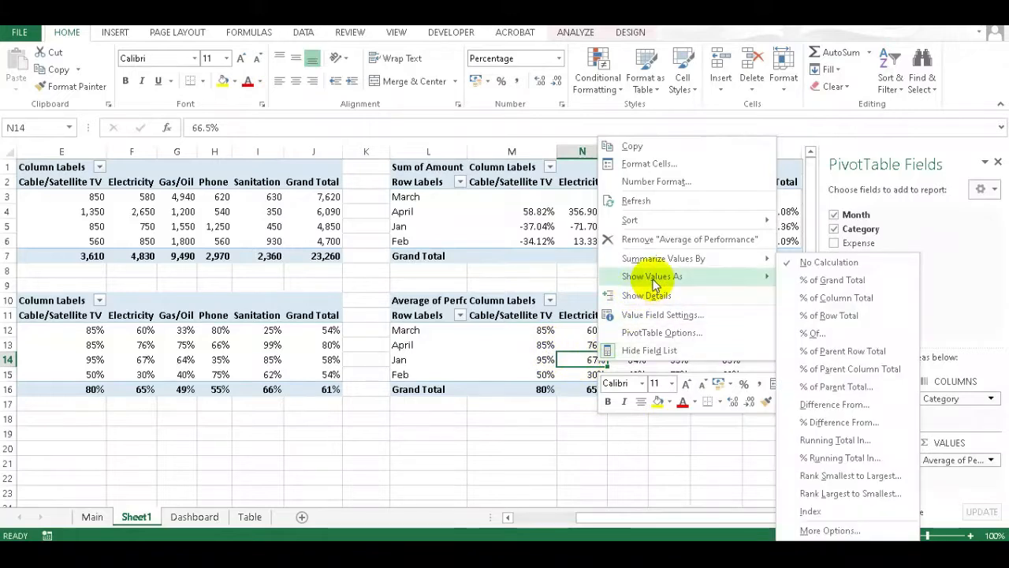
click(841, 424)
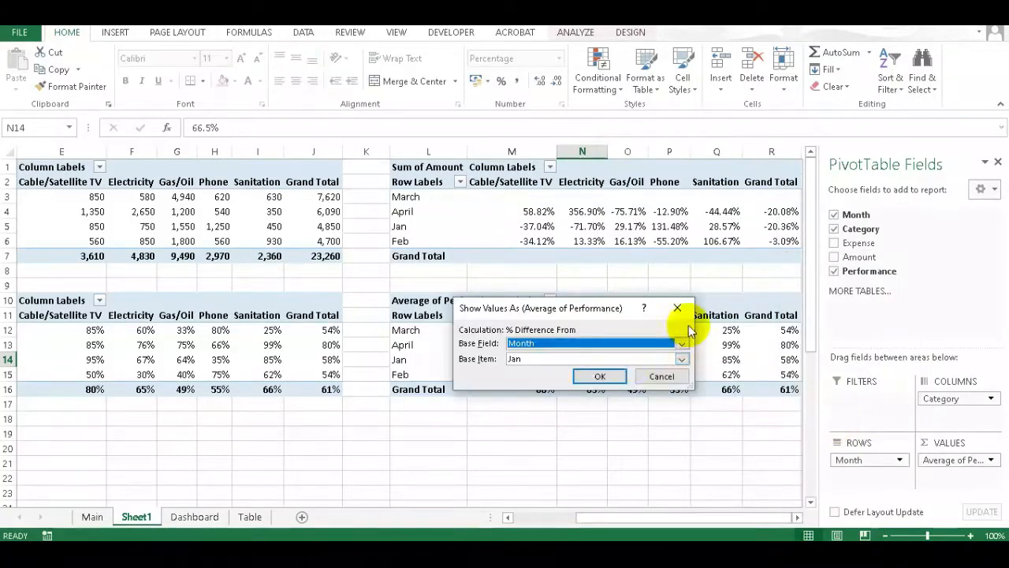
click(682, 361)
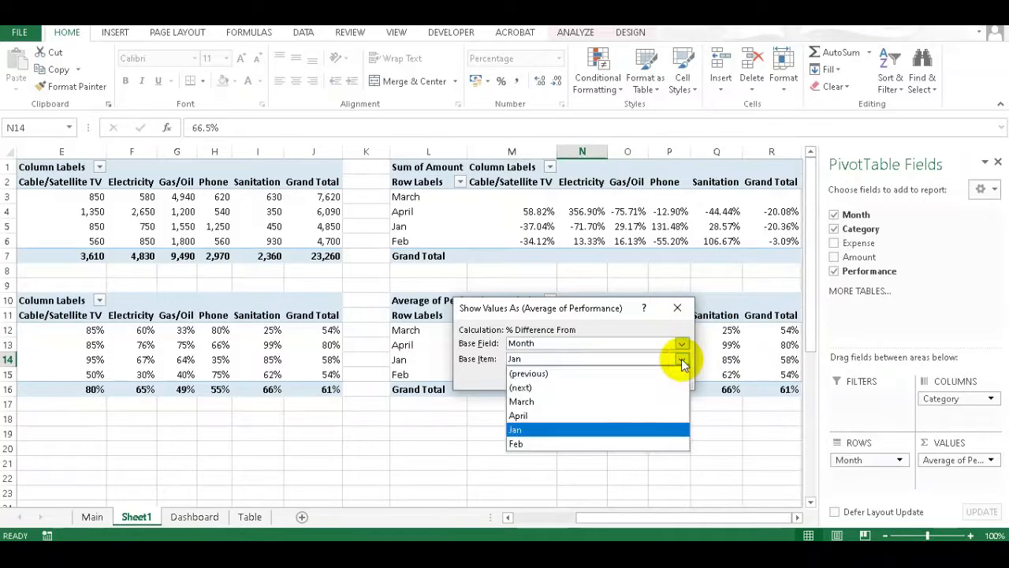
click(604, 373)
click(600, 377)
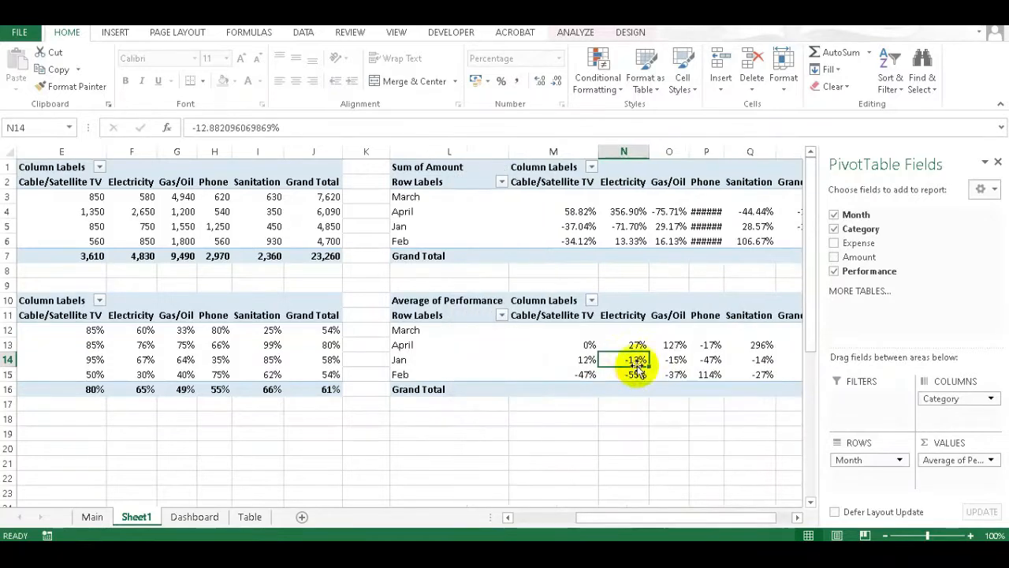
drag(652, 524, 665, 522)
double_click(633, 158)
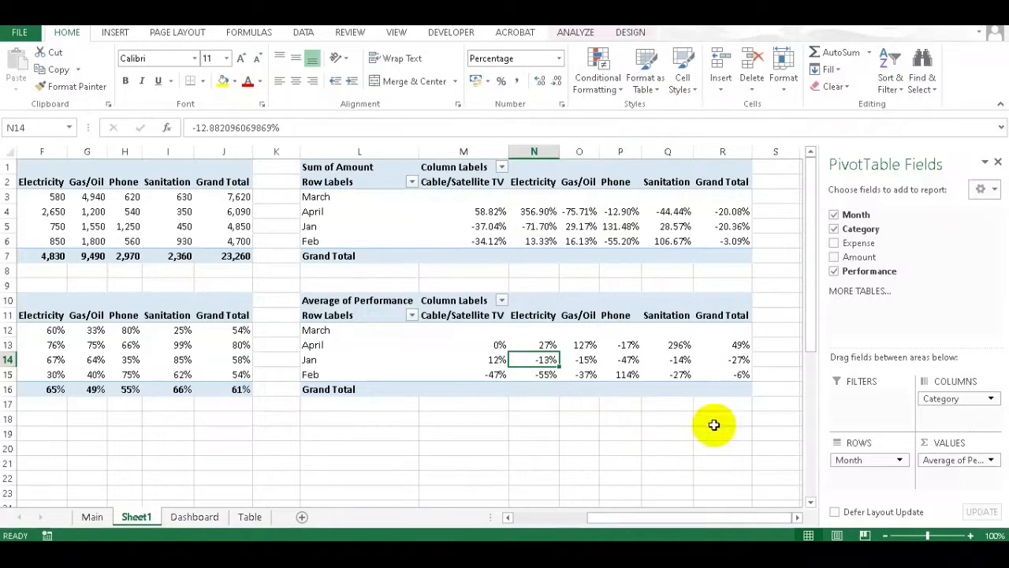
- Insert a Clustered Column PivotChart based on the copied Sum of Amount pivot table
click(621, 226)
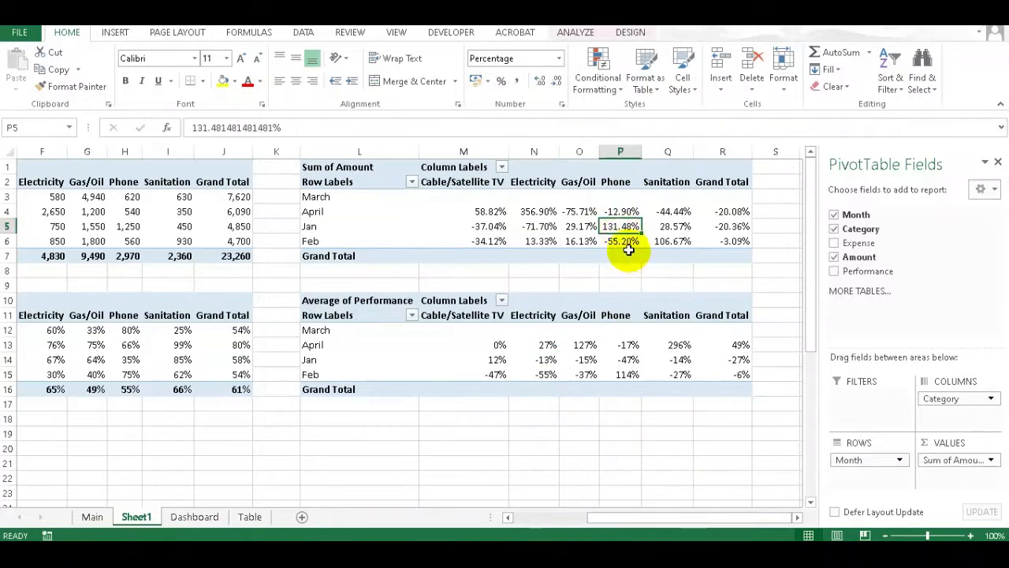
click(575, 32)
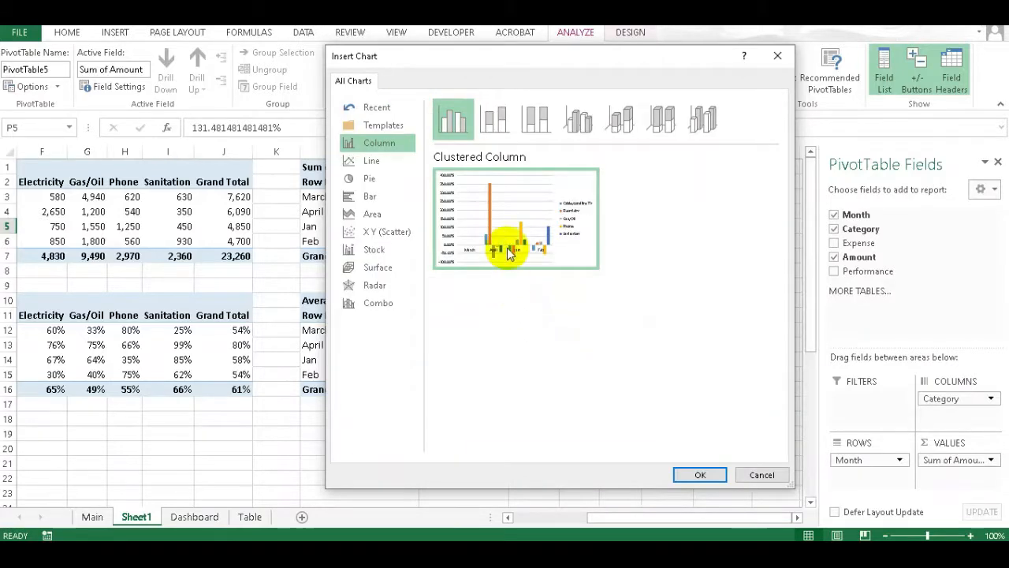
mouse_move(505, 237)
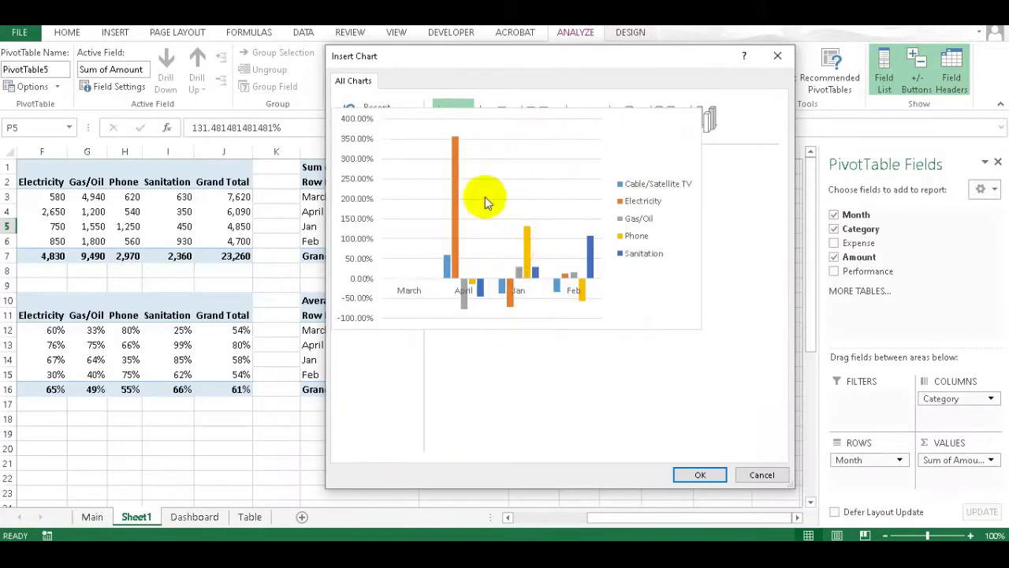
click(704, 476)
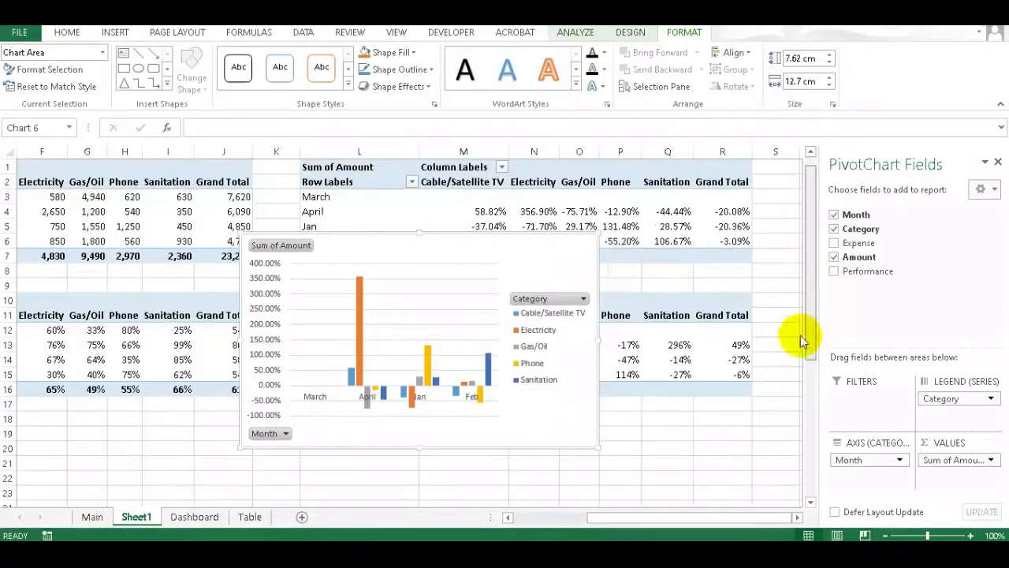
- Hide all field buttons on the new clustered column PivotChart
scroll(800, 338, down, 1)
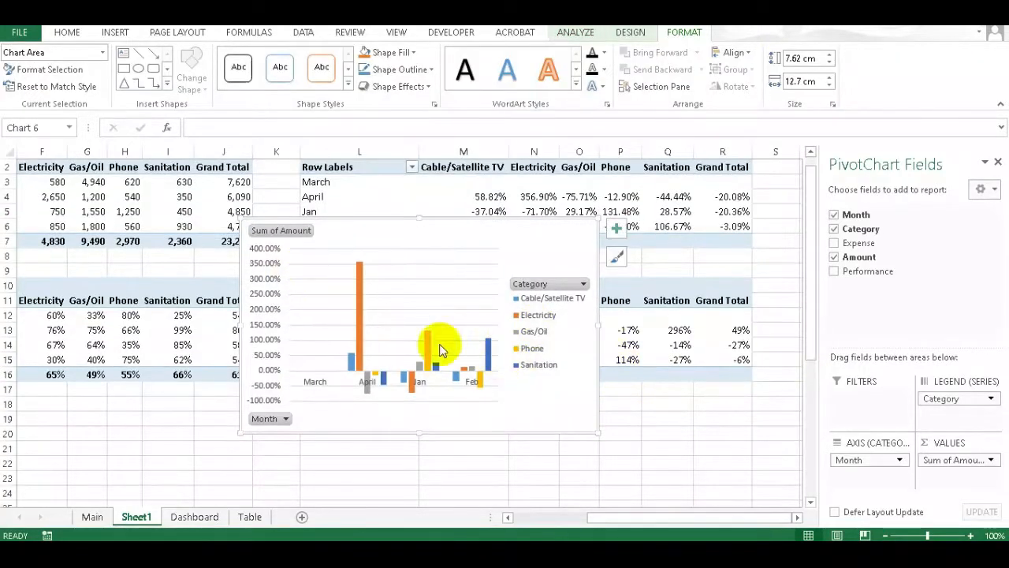
right_click(265, 419)
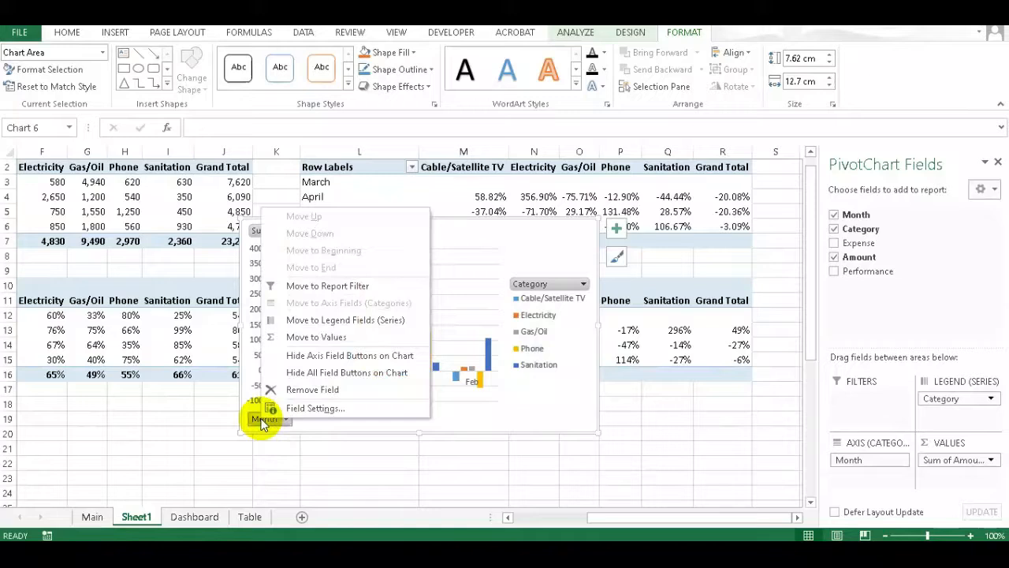
click(321, 374)
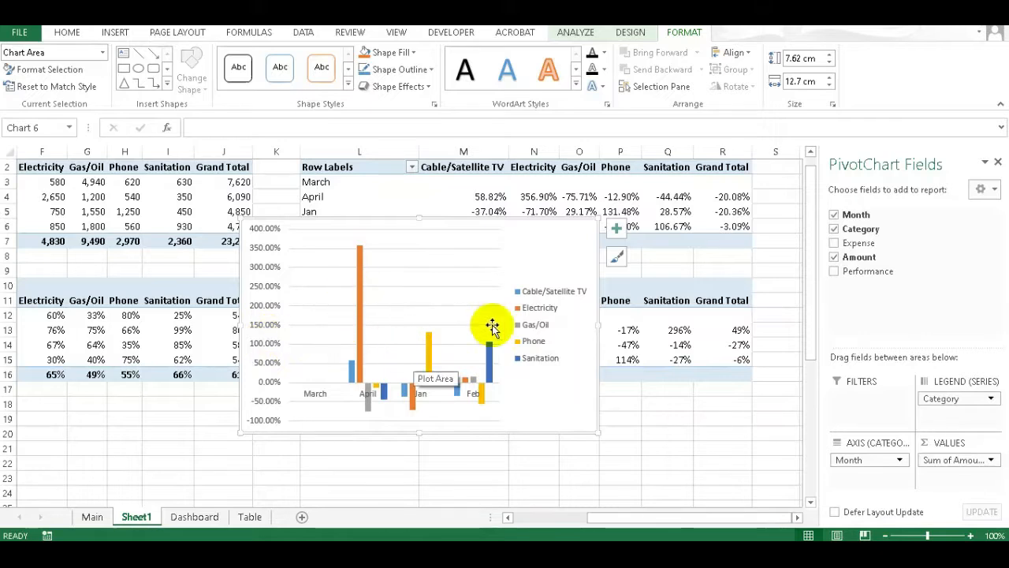
- Configure the column chart's elements to include a chart title and data labels, without gridlines or the primary vertical axis
click(617, 230)
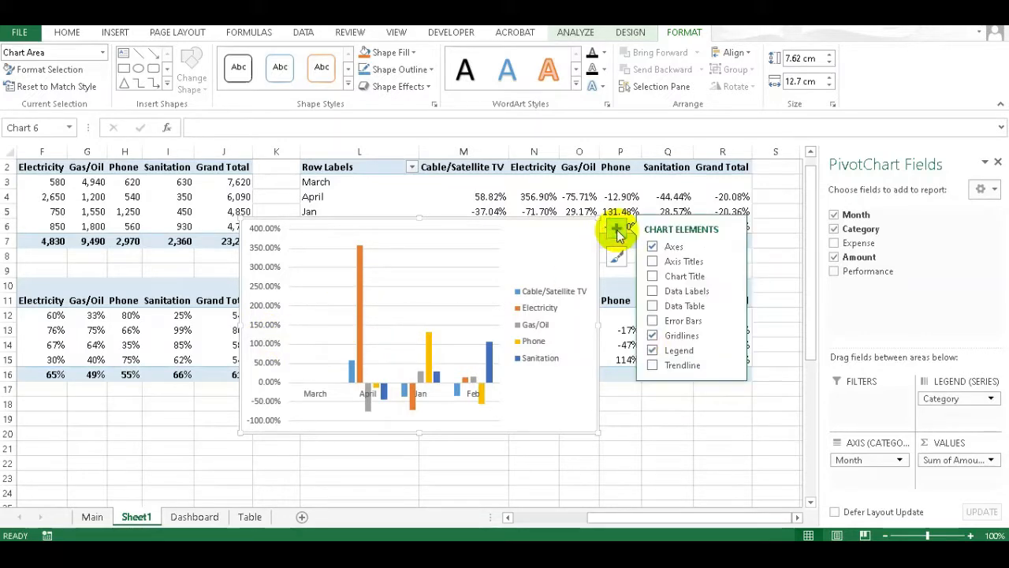
click(653, 337)
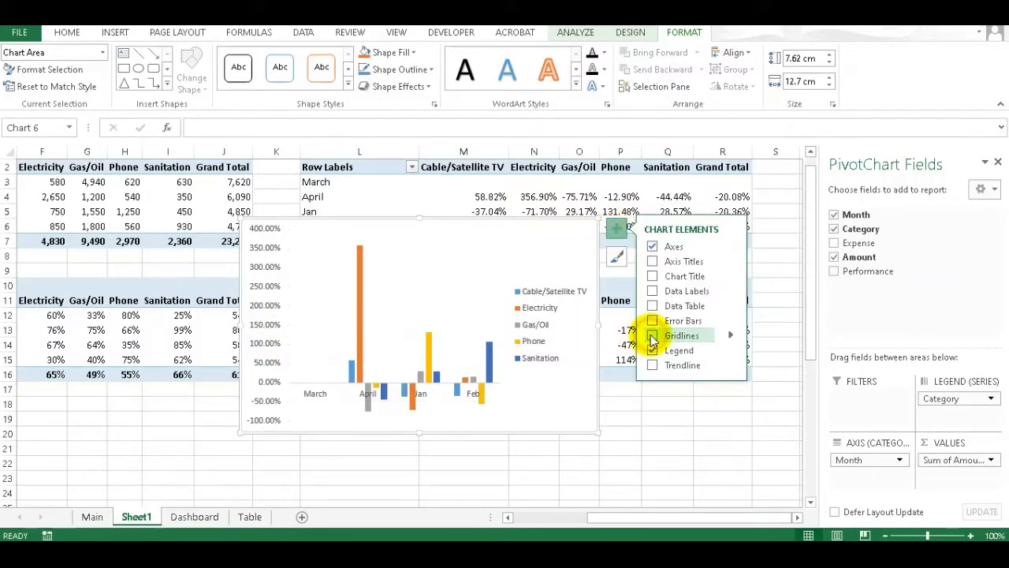
click(651, 277)
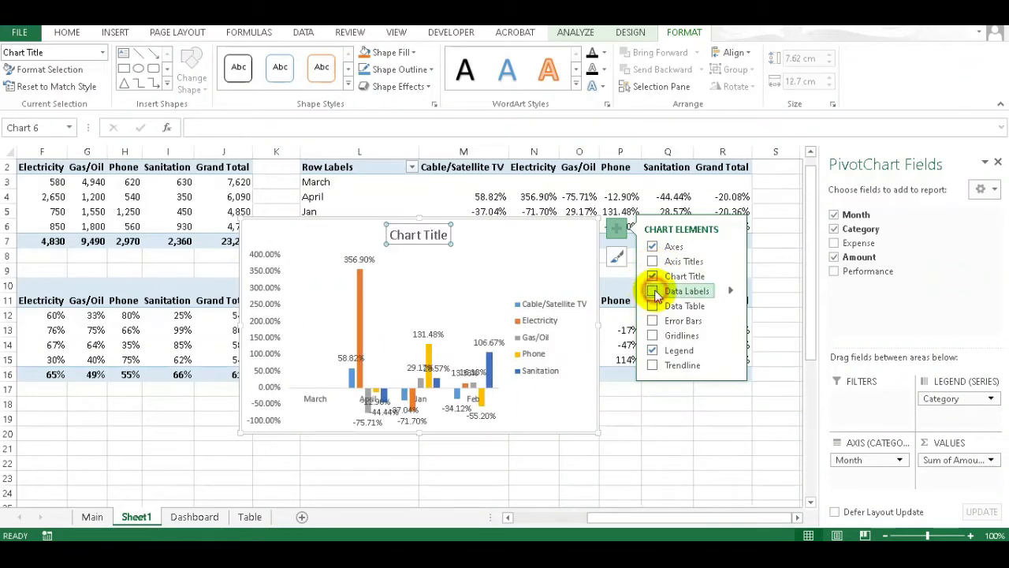
click(653, 290)
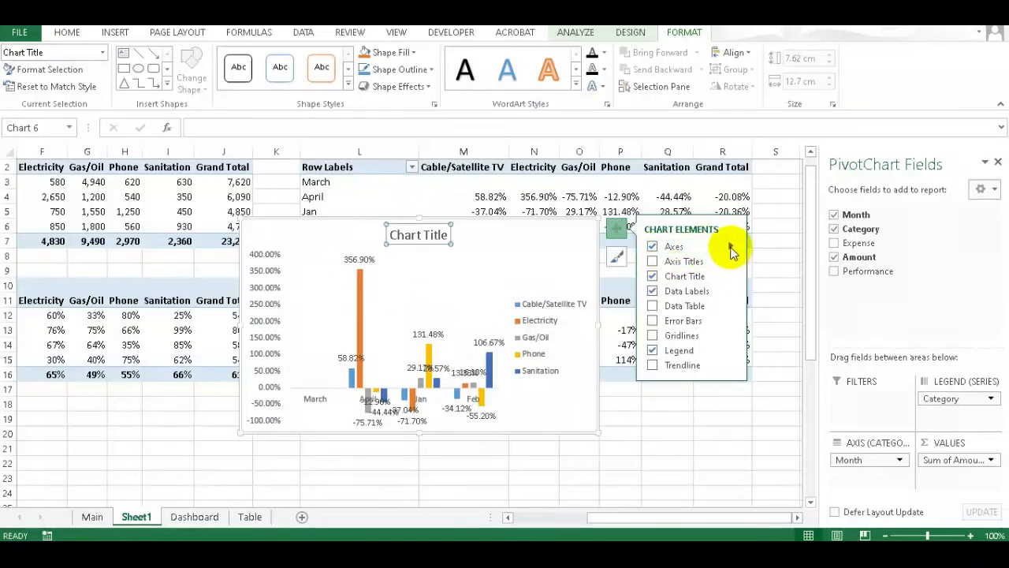
click(732, 247)
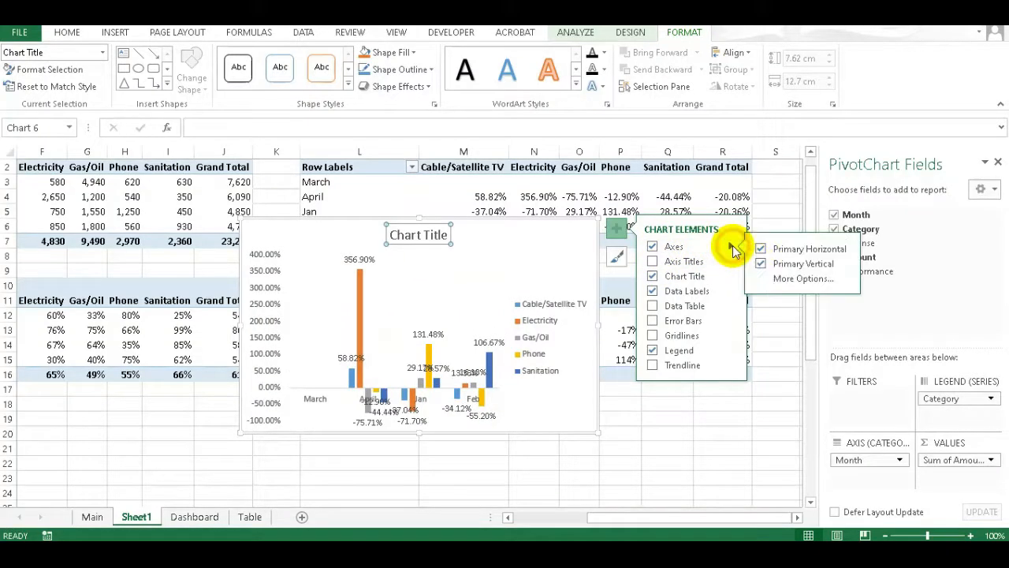
click(761, 264)
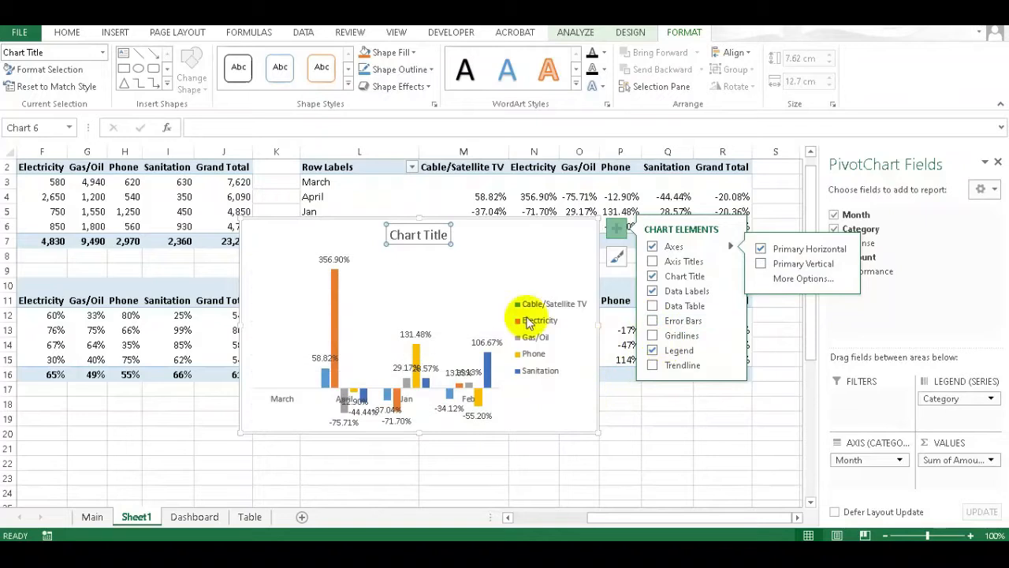
click(521, 280)
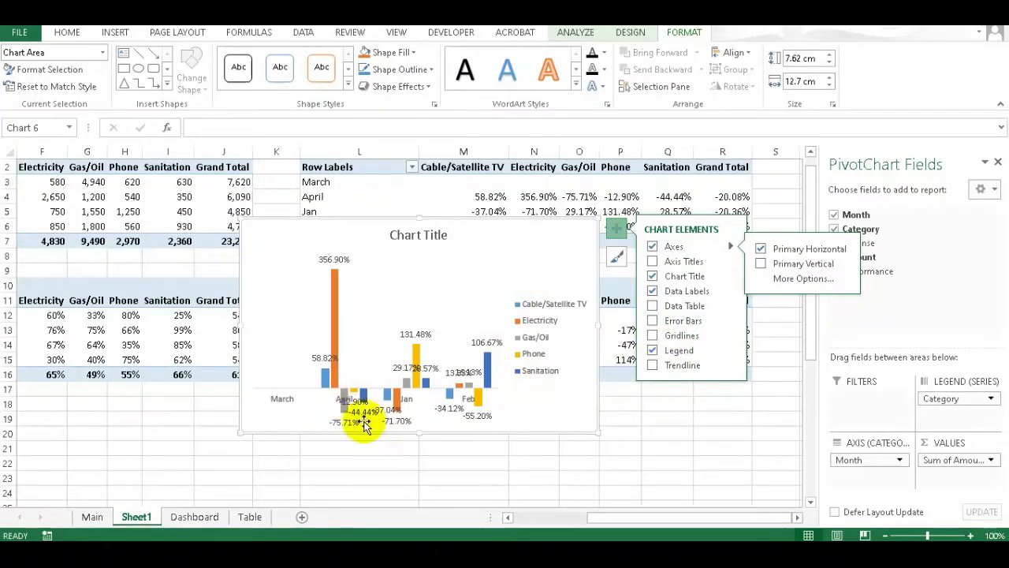
- Set the label position of the column chart's horizontal month axis to Low
click(288, 402)
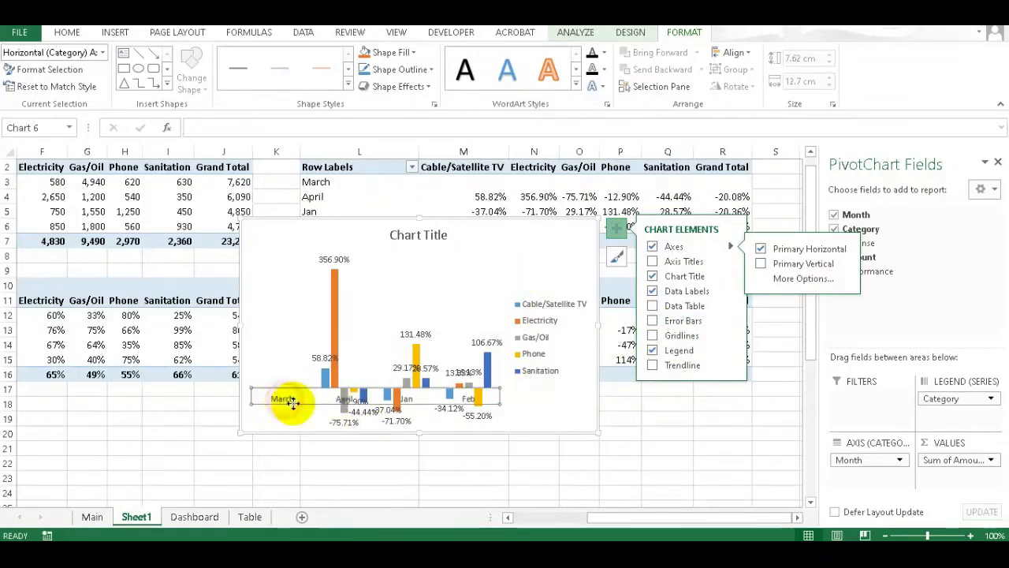
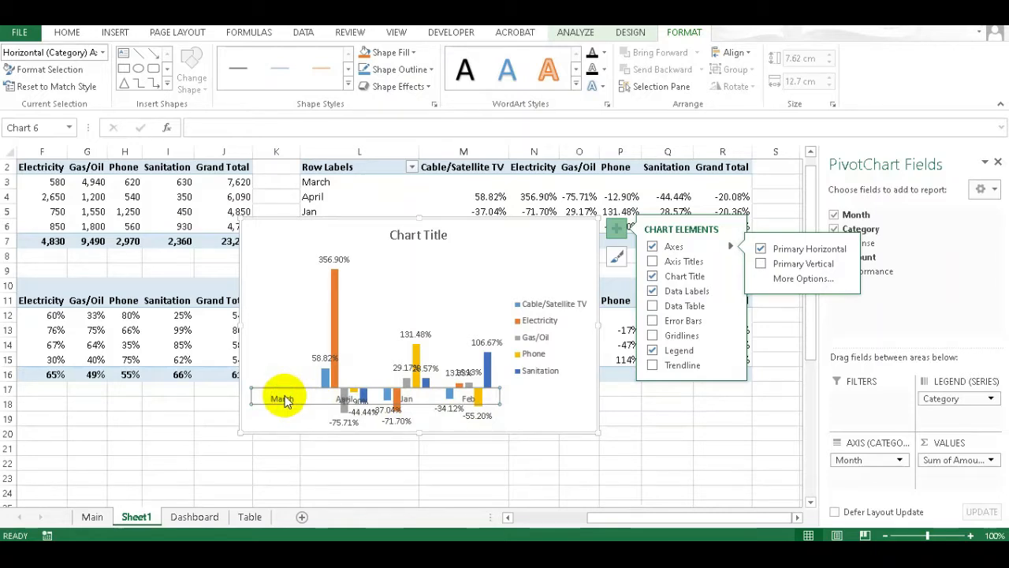
double_click(284, 400)
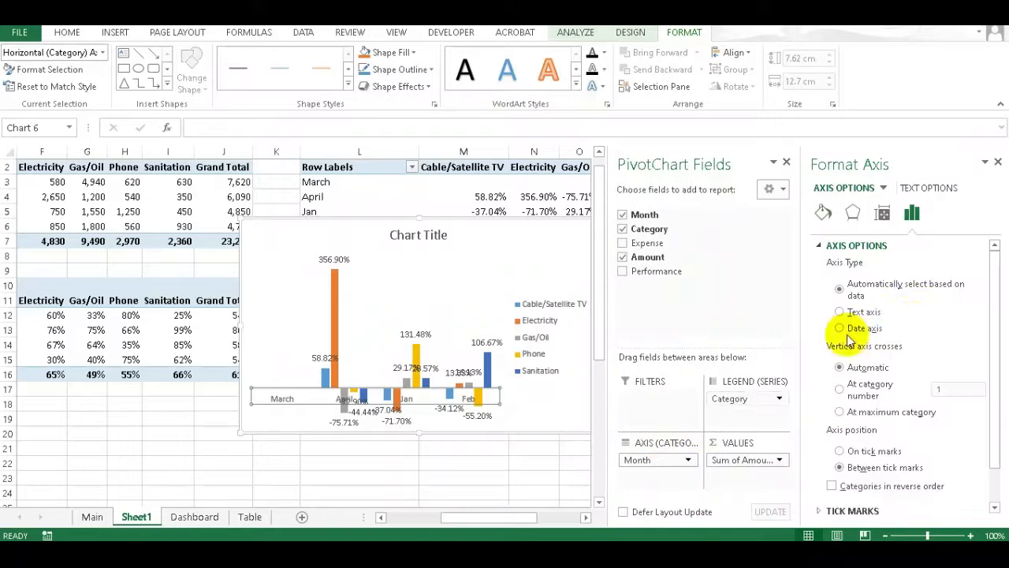
scroll(923, 351, down, 1)
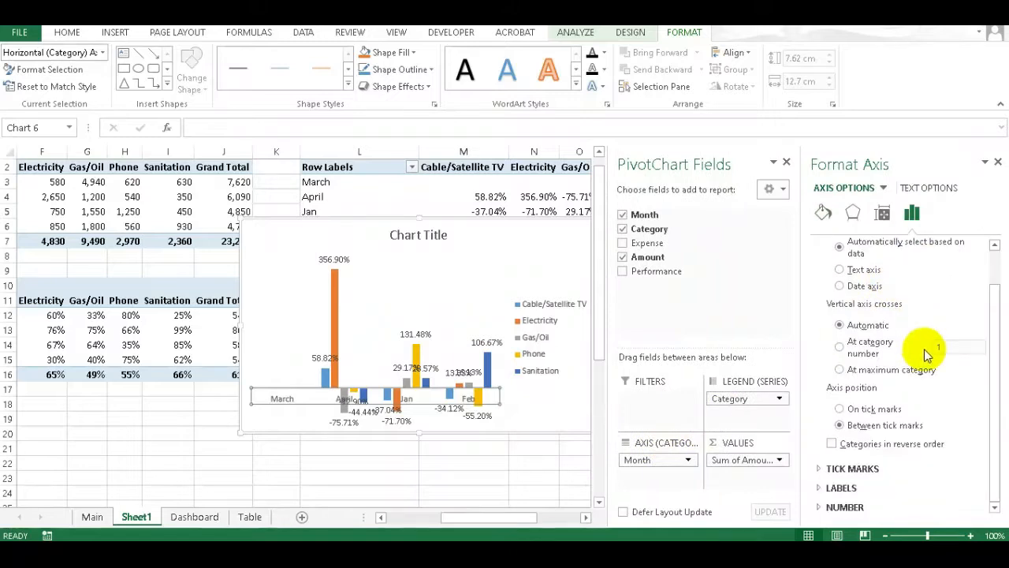
click(821, 488)
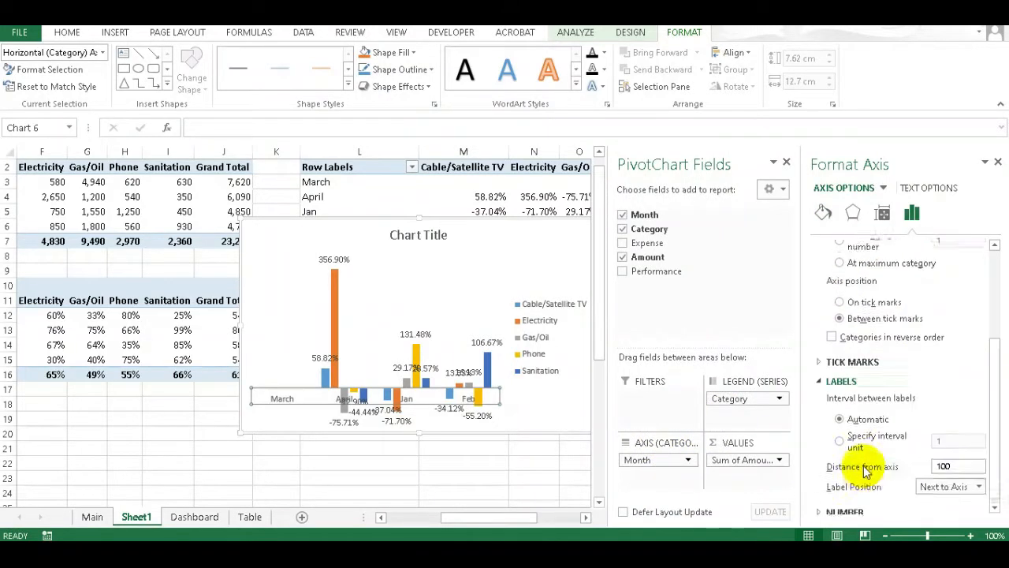
click(978, 481)
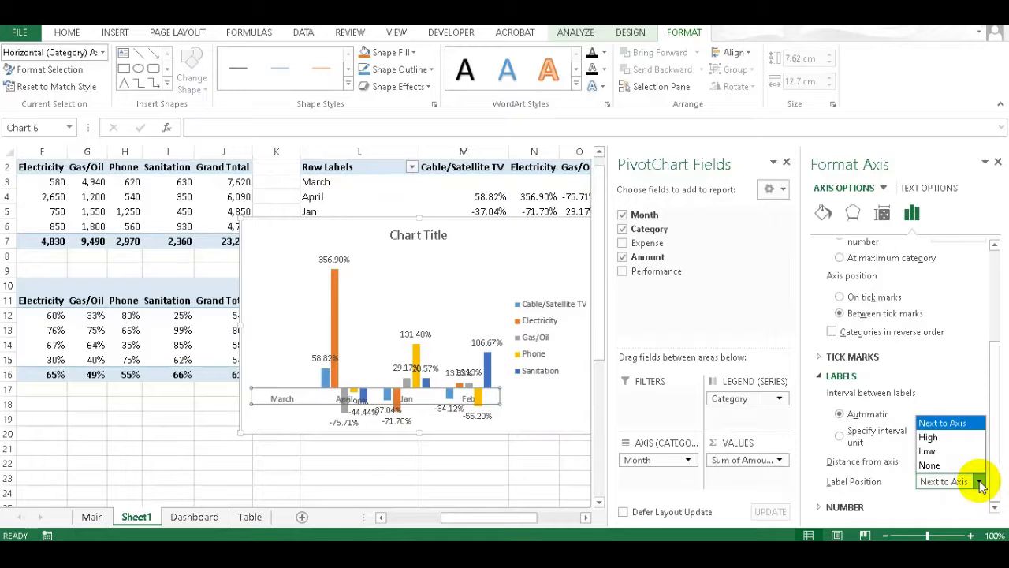
click(953, 454)
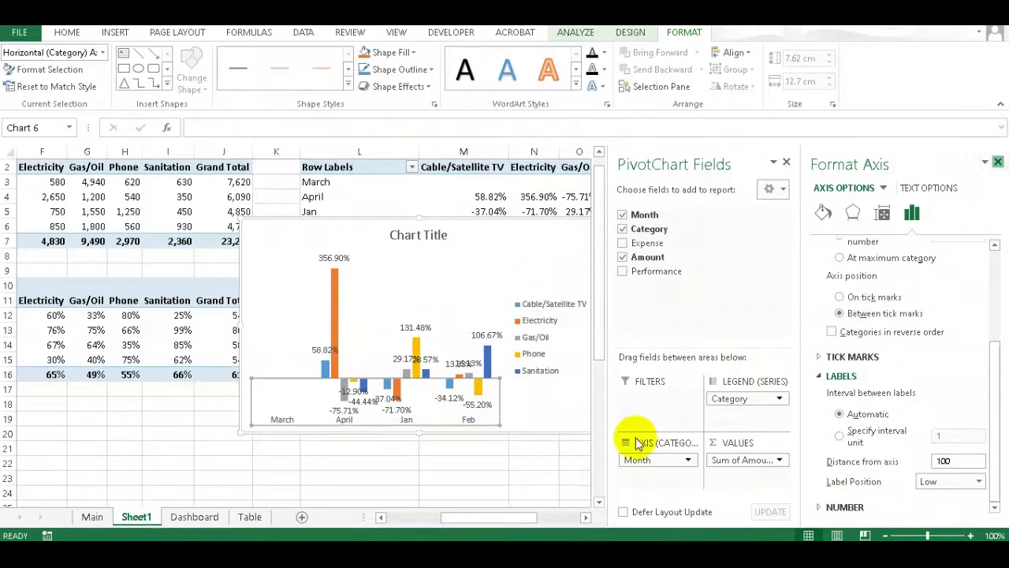
- Enlarge the amount column chart to about 9.38 cm high by 13.97 cm wide and move it to cell O2 of the Dashboard sheet
drag(599, 433, 636, 479)
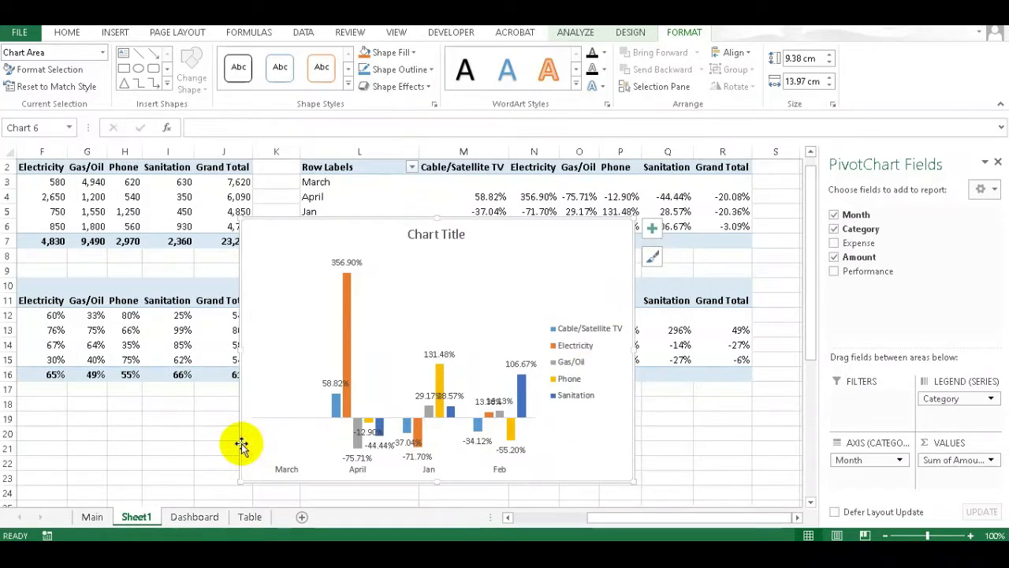
key(Delete)
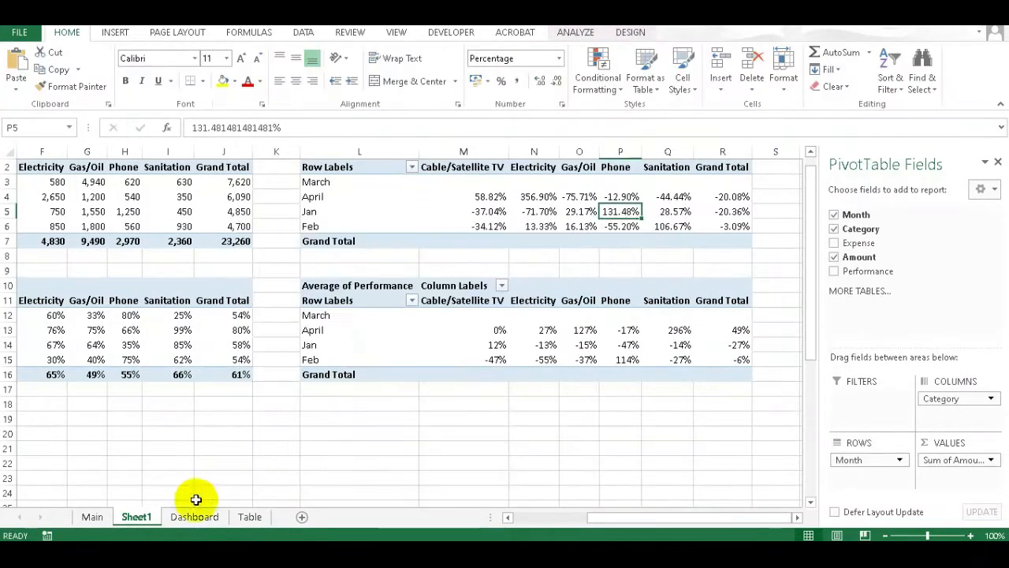
click(194, 517)
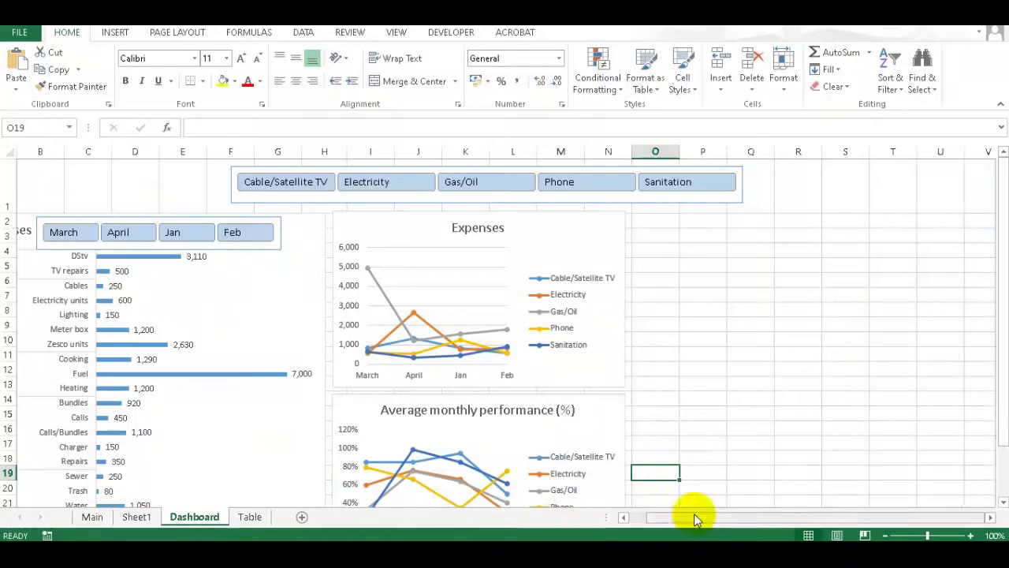
click(694, 515)
click(665, 220)
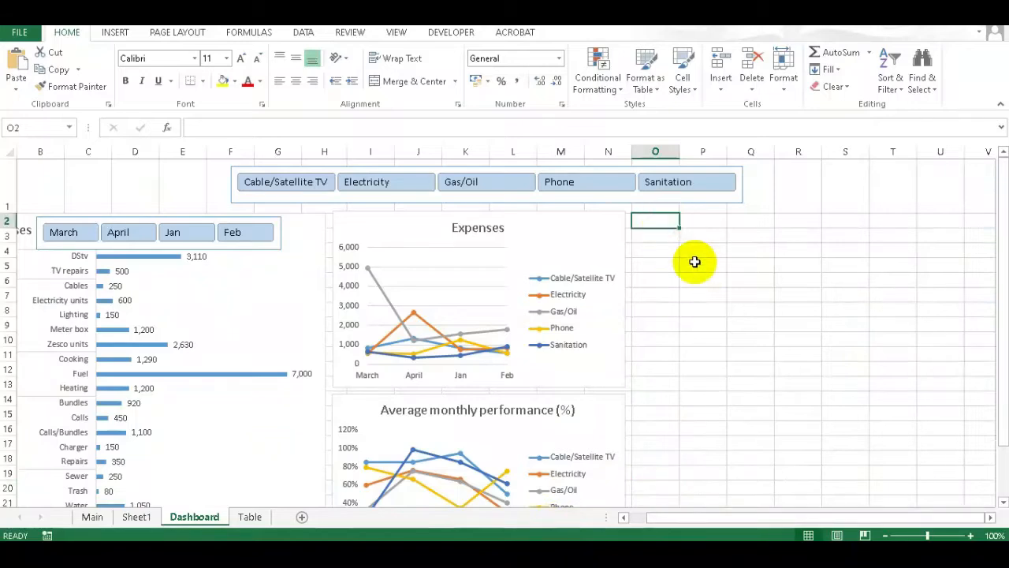
key(ctrl+v)
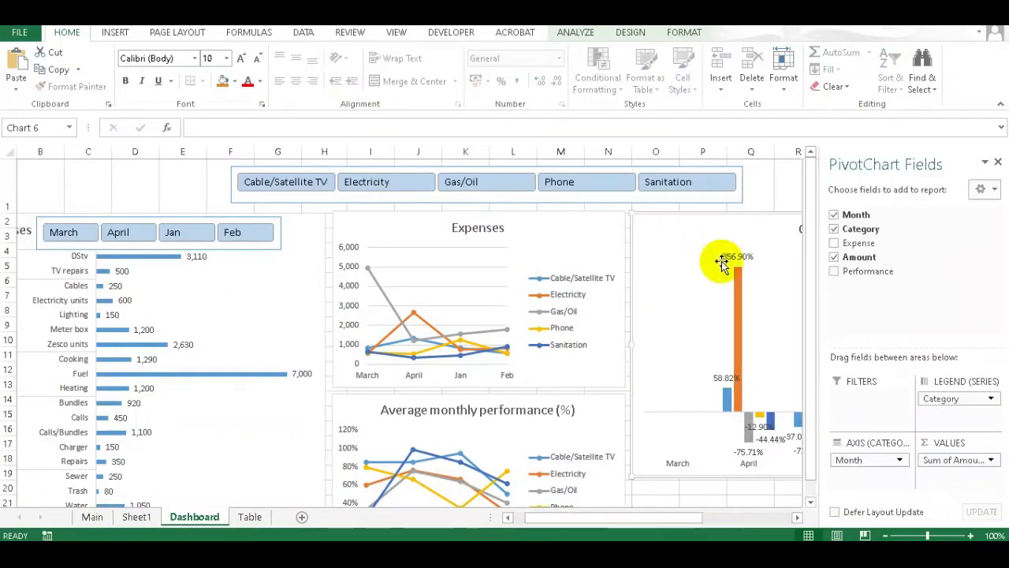
- Title the column chart on the Dashboard "Month on month changes"
drag(678, 520, 793, 518)
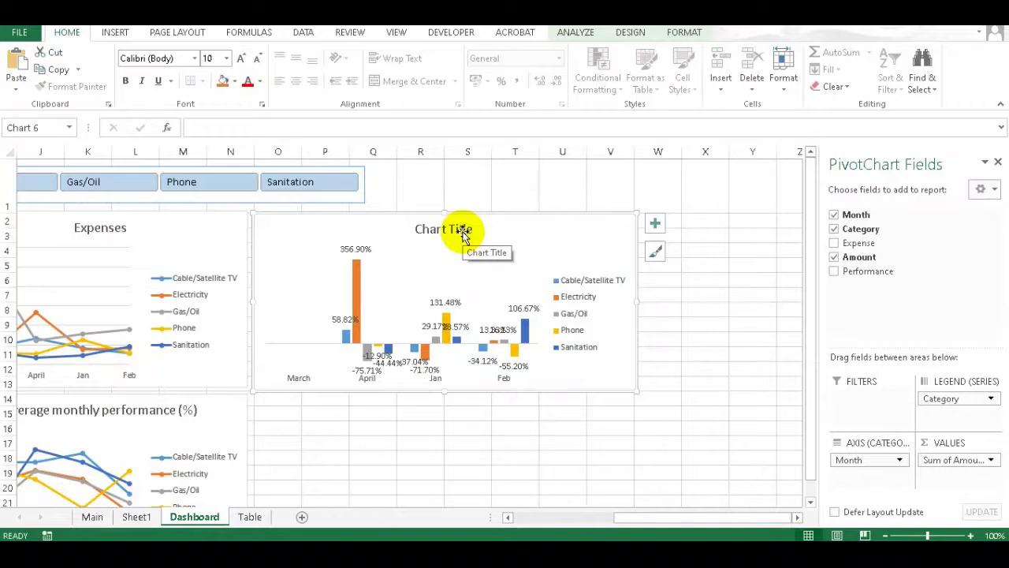
click(464, 231)
double_click(463, 232)
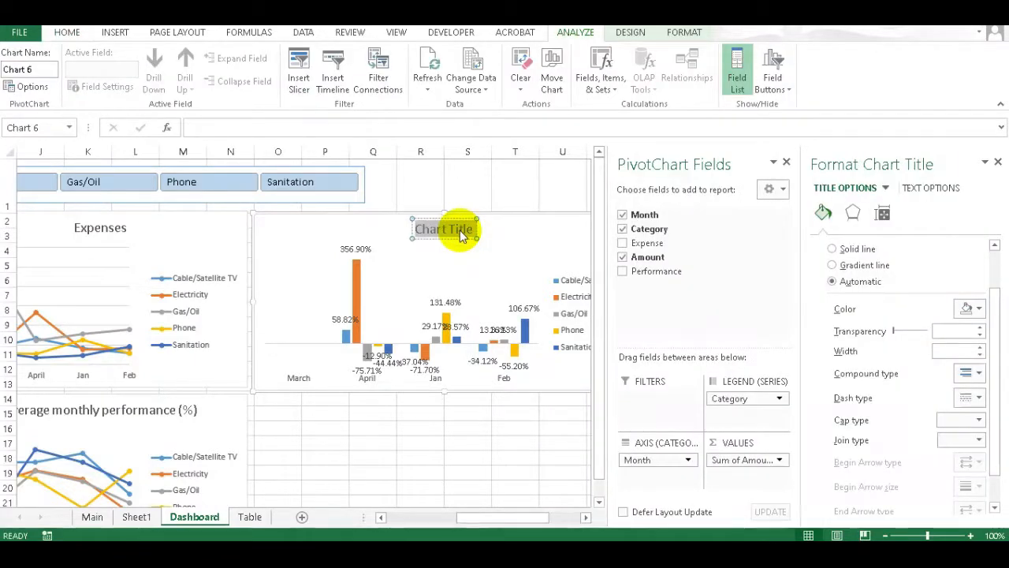
text(Month on month)
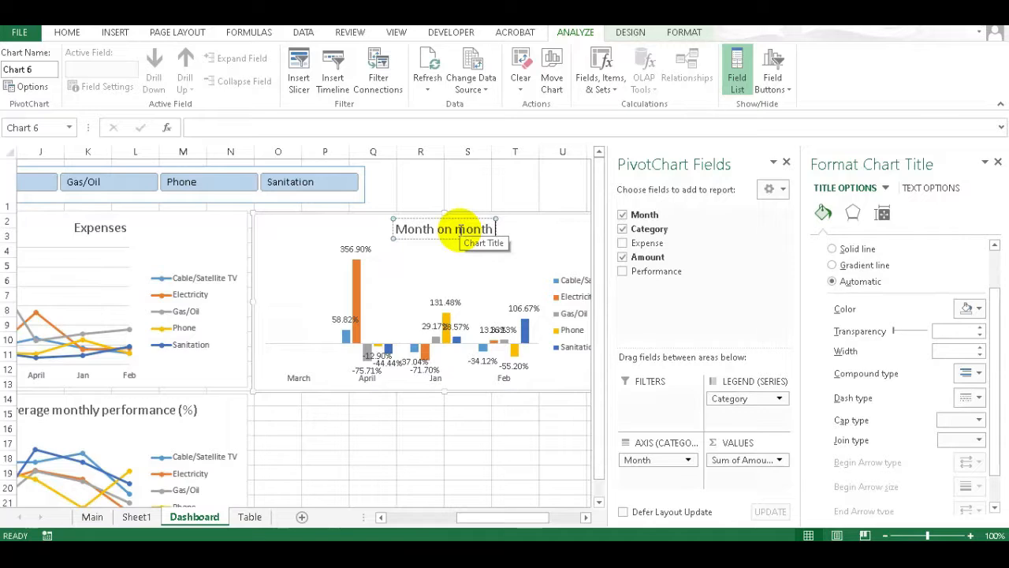
text( changes)
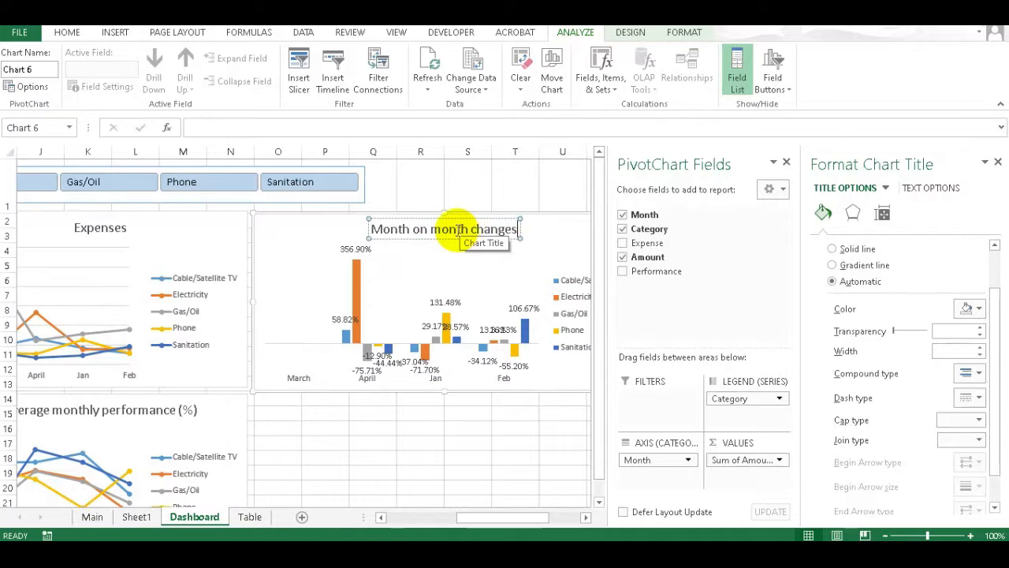
click(434, 431)
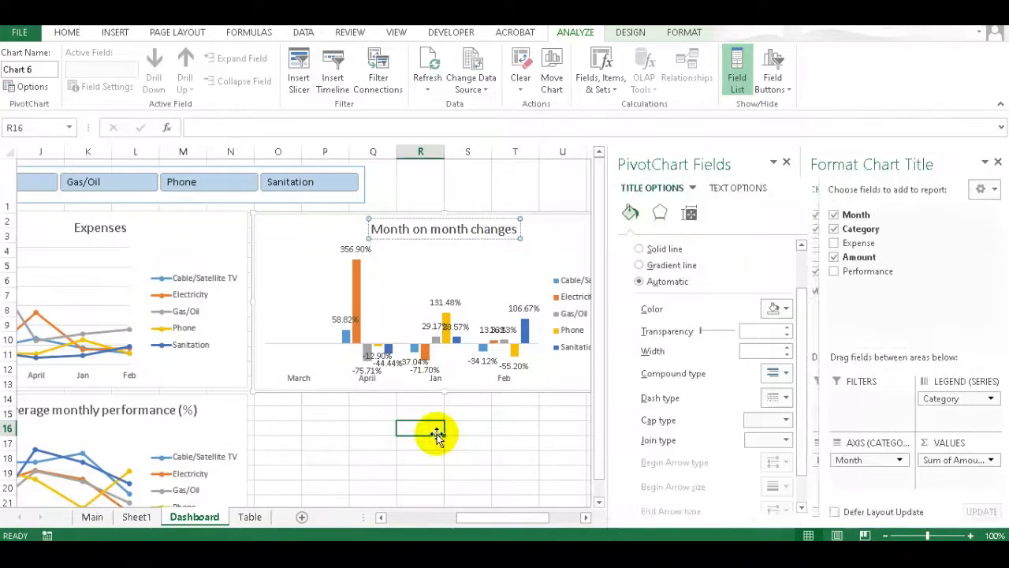
- Insert a Clustered Column PivotChart from the copied Average of Performance pivot table on Sheet1, placed just below the upper pivot table
scroll(382, 436, down, 1)
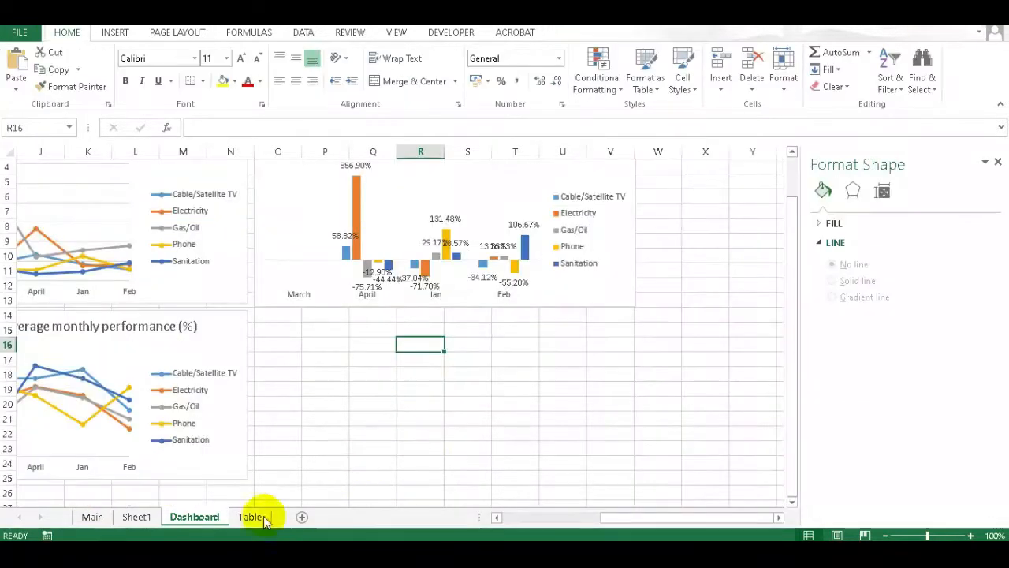
click(137, 517)
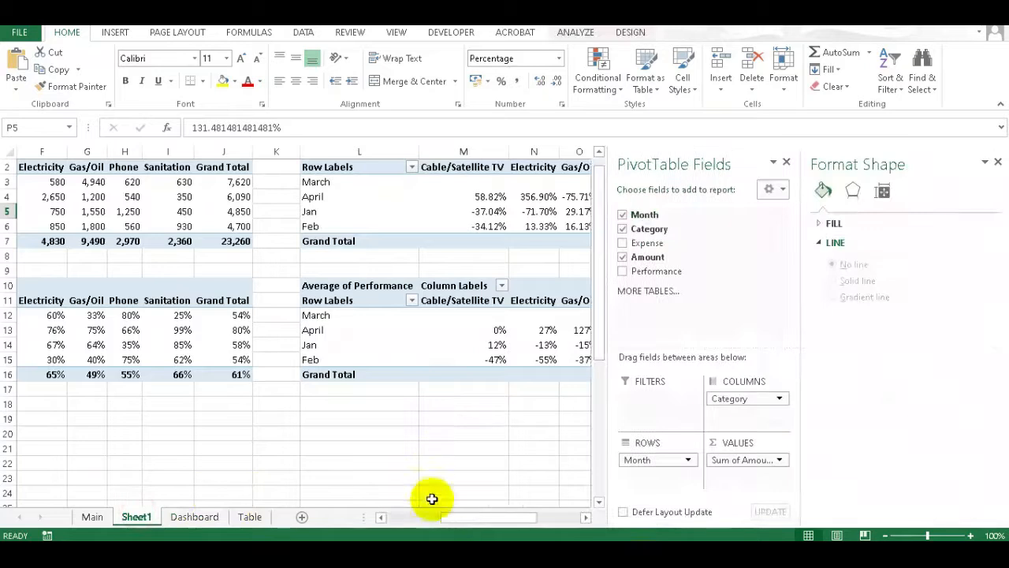
drag(501, 520, 529, 521)
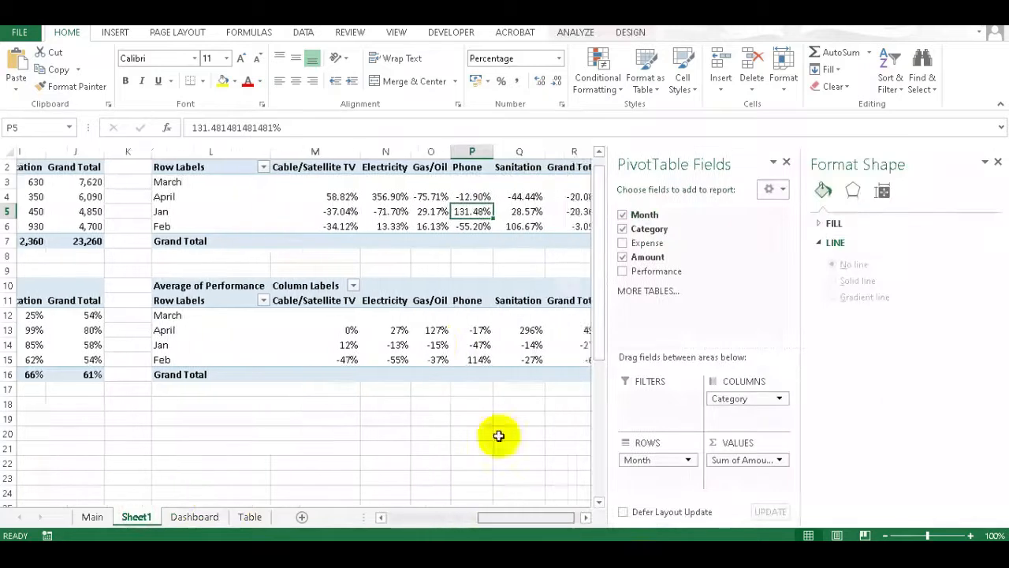
click(418, 345)
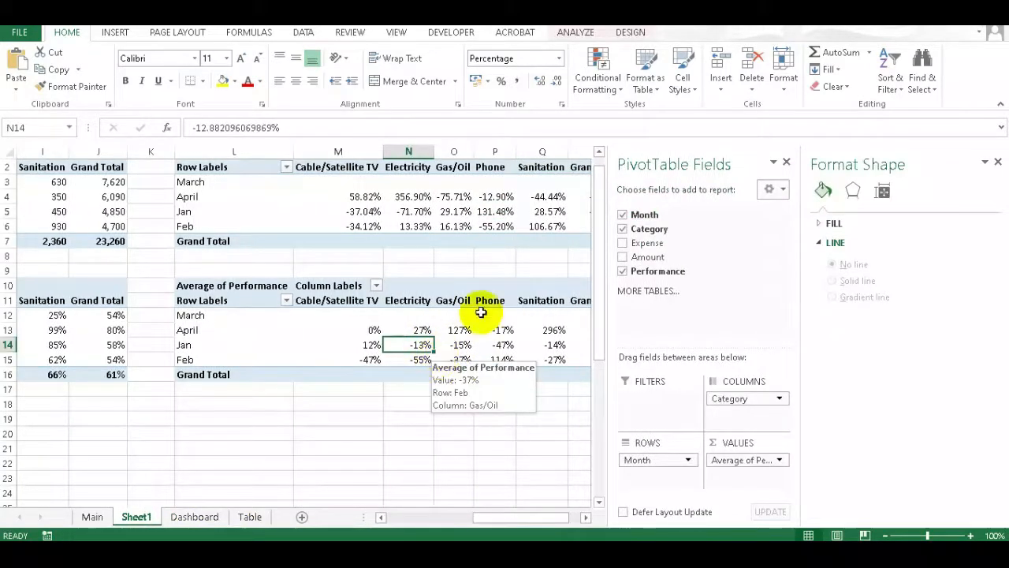
click(574, 33)
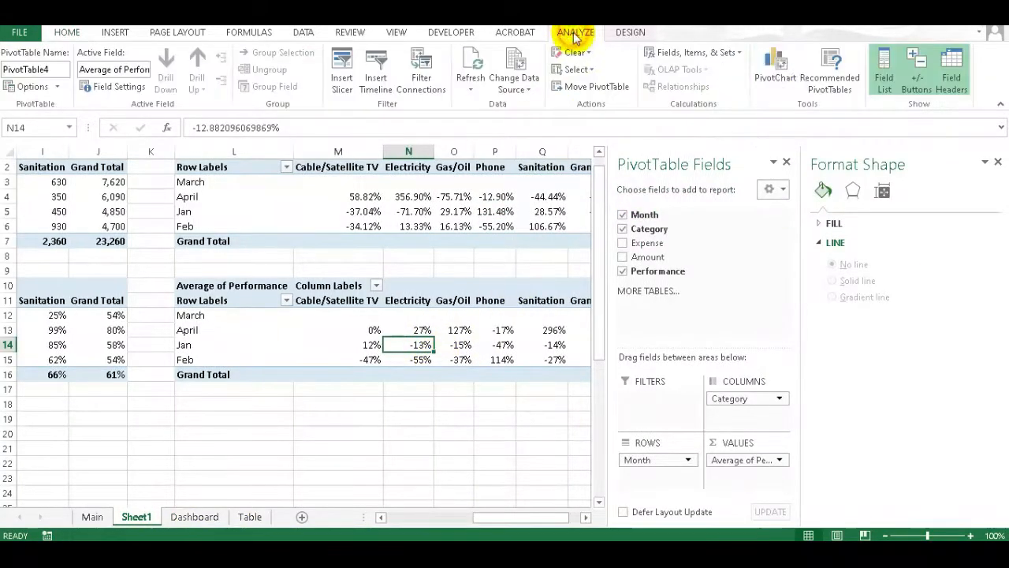
click(780, 68)
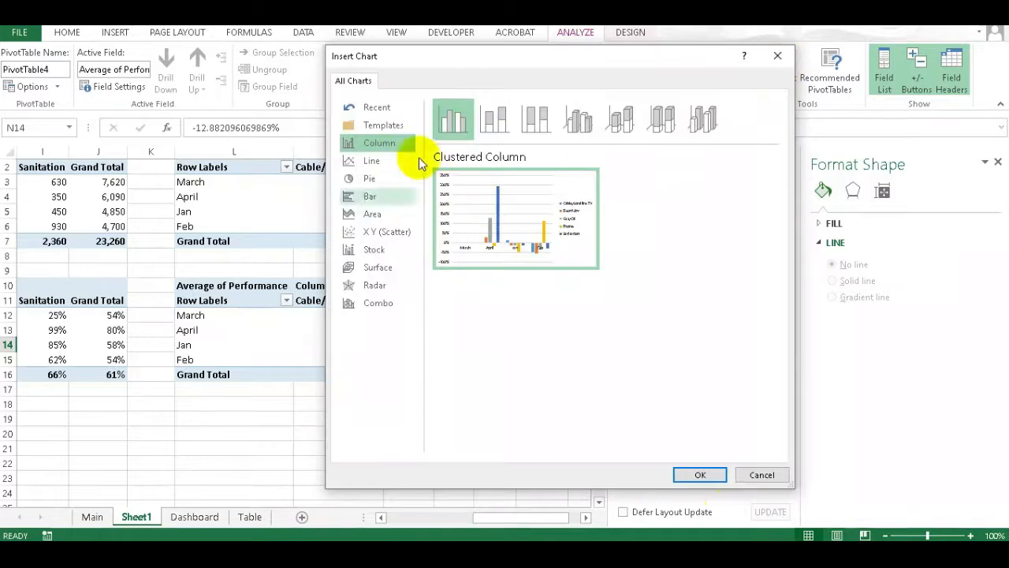
click(688, 476)
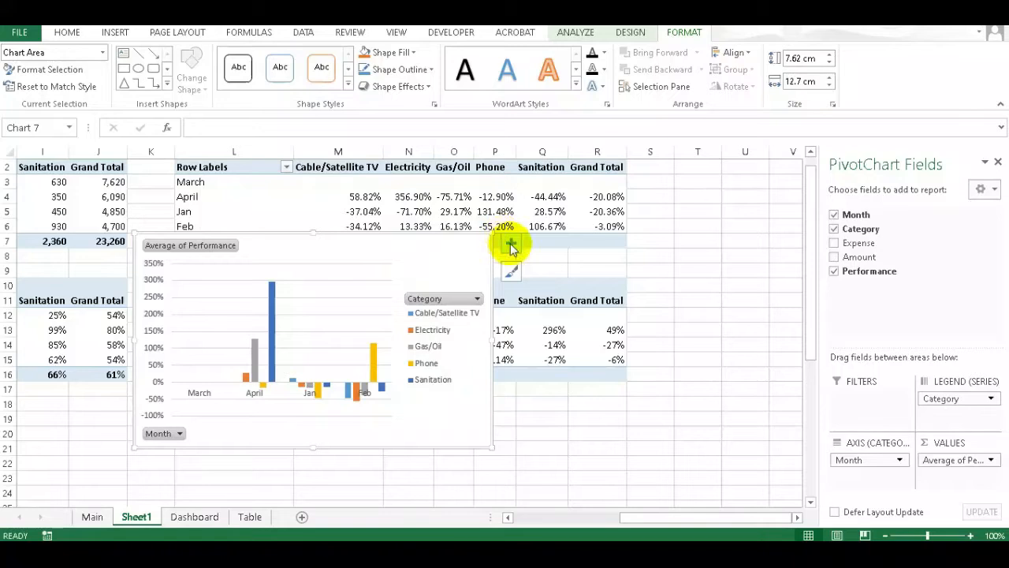
drag(454, 233, 517, 249)
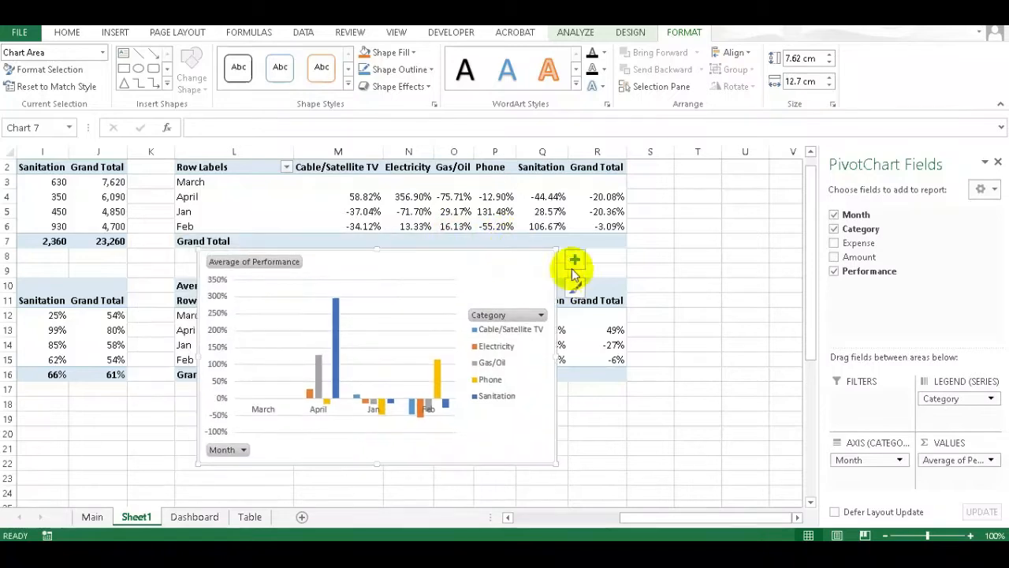
- Add a title and data labels to the new performance chart, and hide its gridlines, primary vertical axis and all field buttons
click(575, 261)
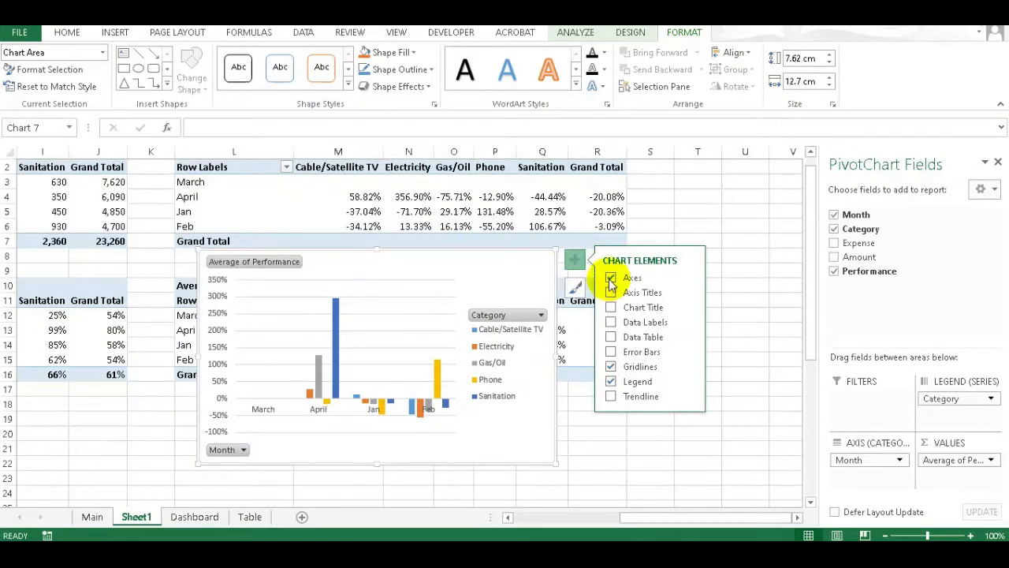
click(689, 277)
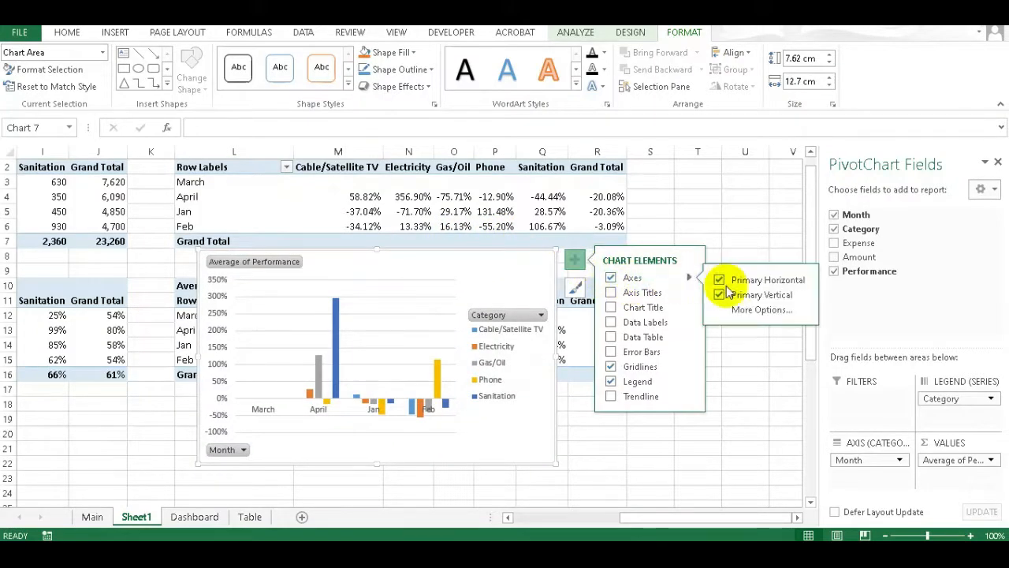
click(613, 323)
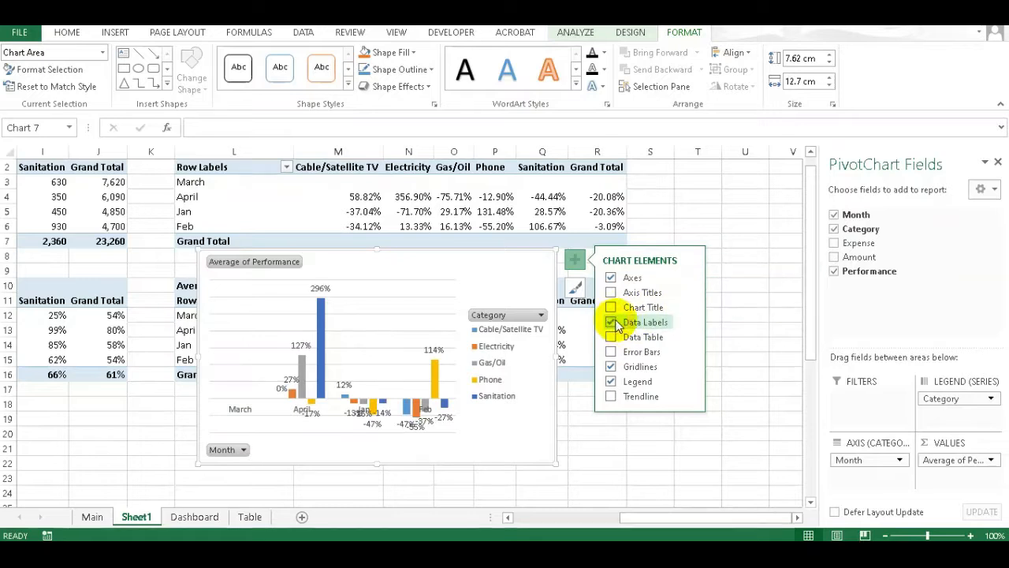
click(613, 367)
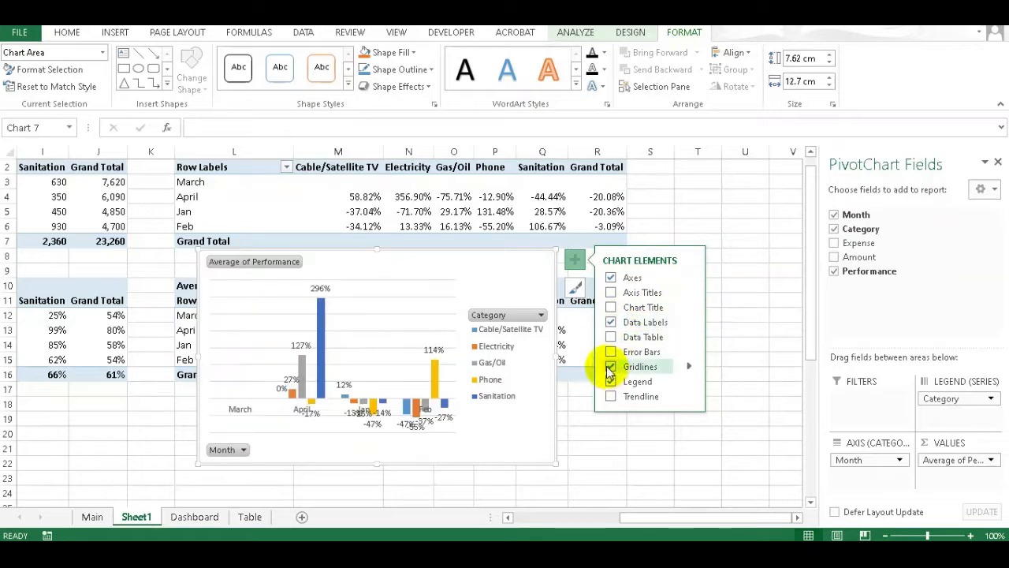
click(612, 308)
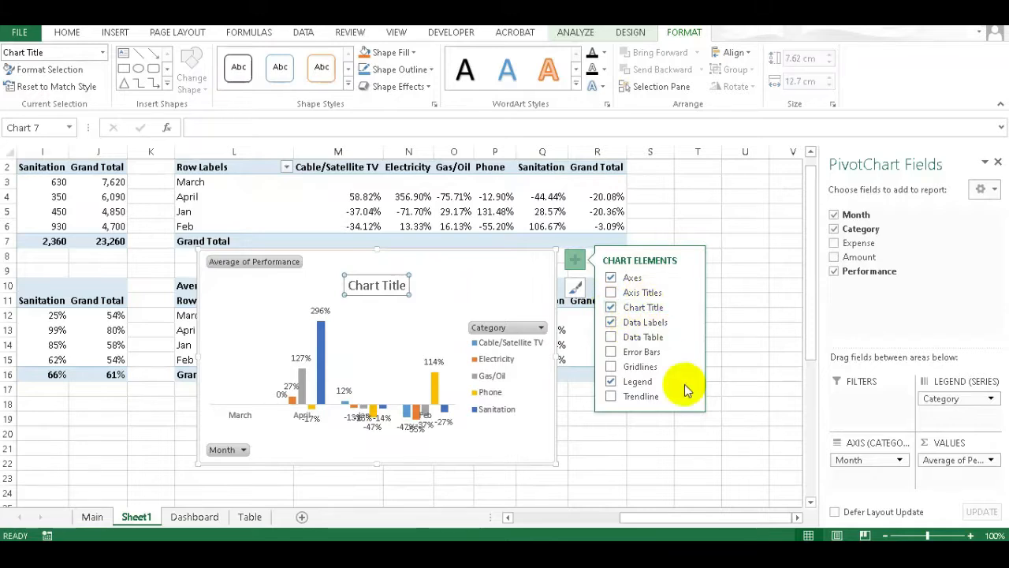
right_click(229, 451)
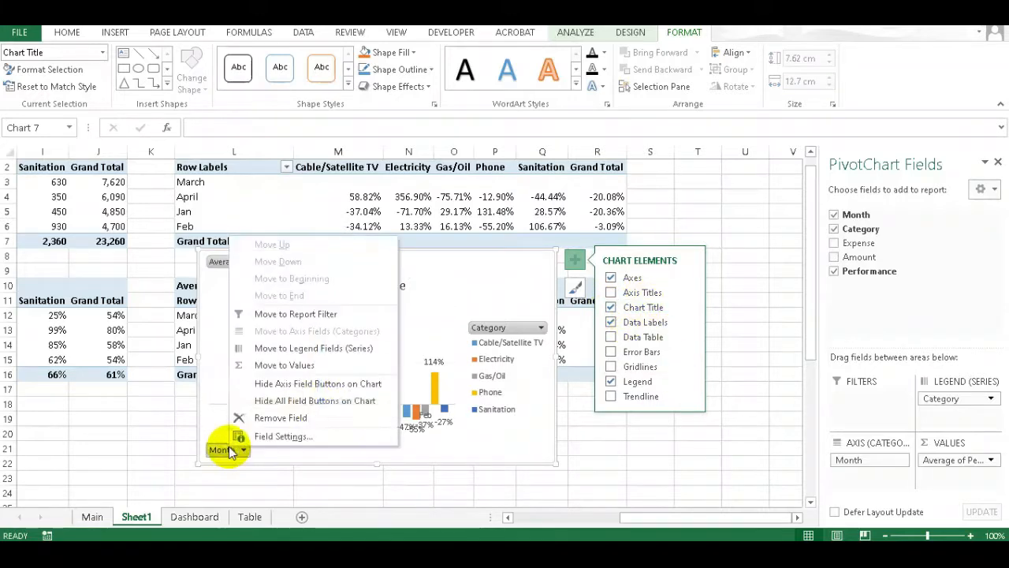
click(318, 401)
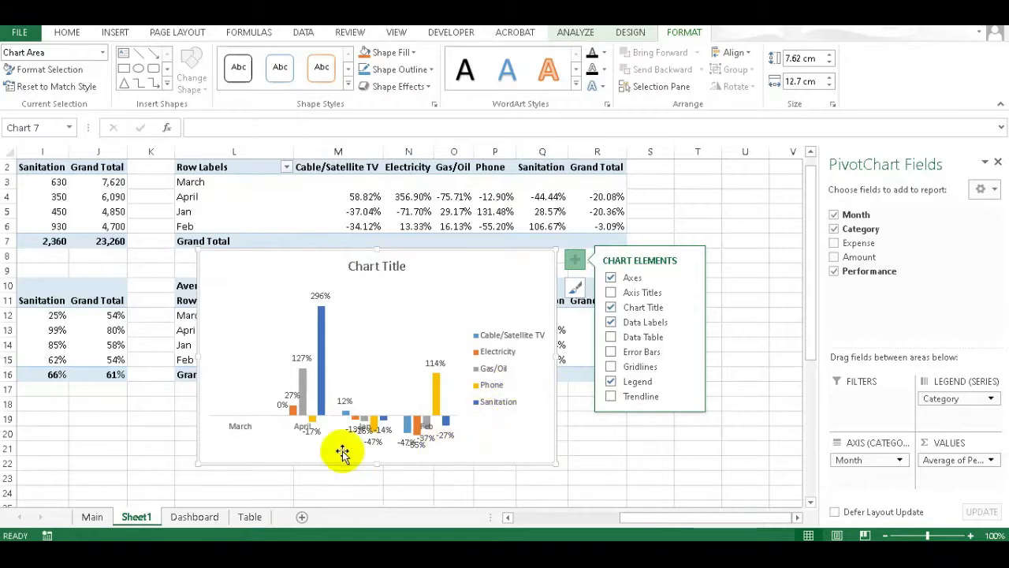
- Set the label position of the performance chart's horizontal month axis to Low
click(240, 430)
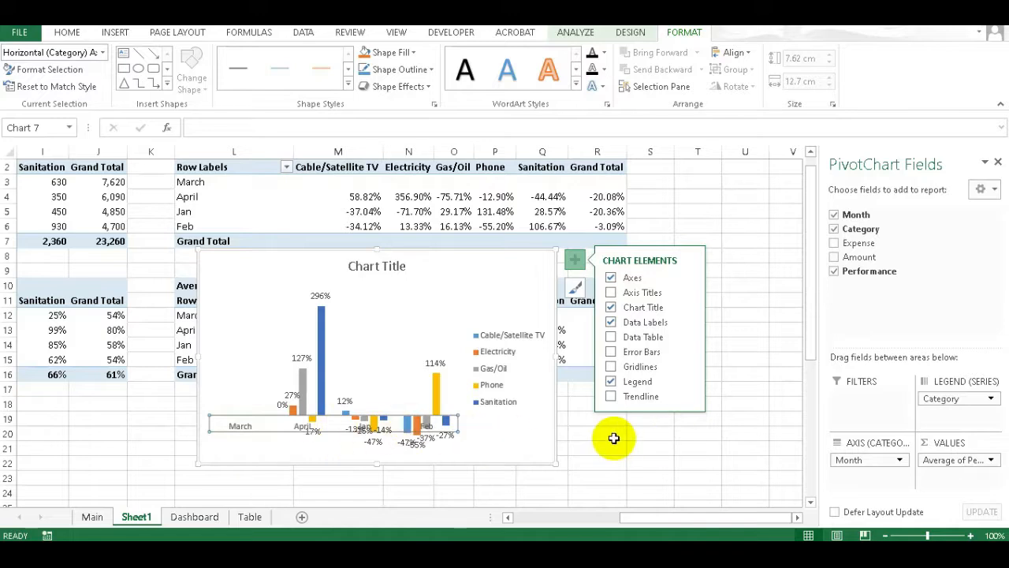
key(ctrl+1)
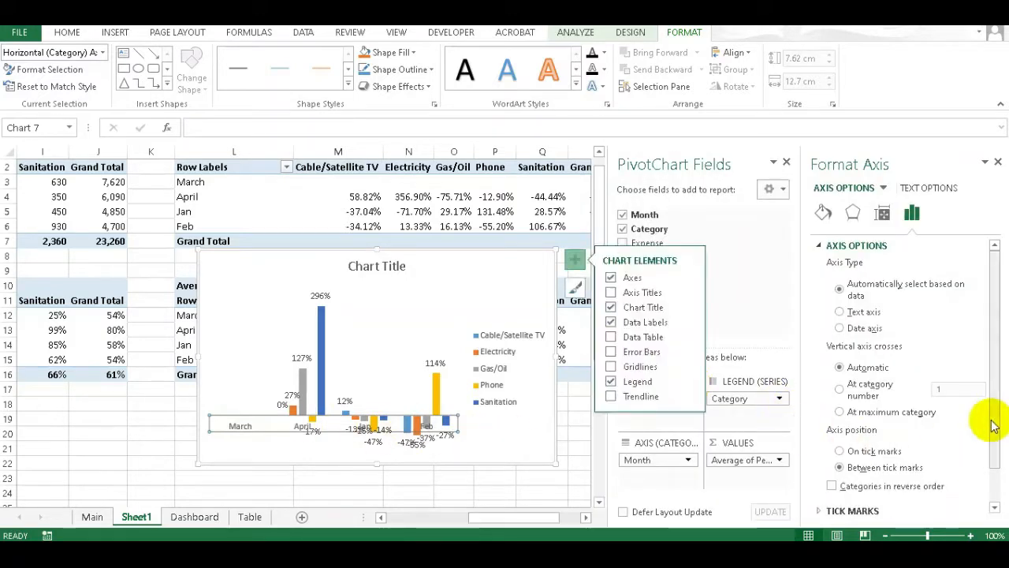
drag(991, 418, 985, 496)
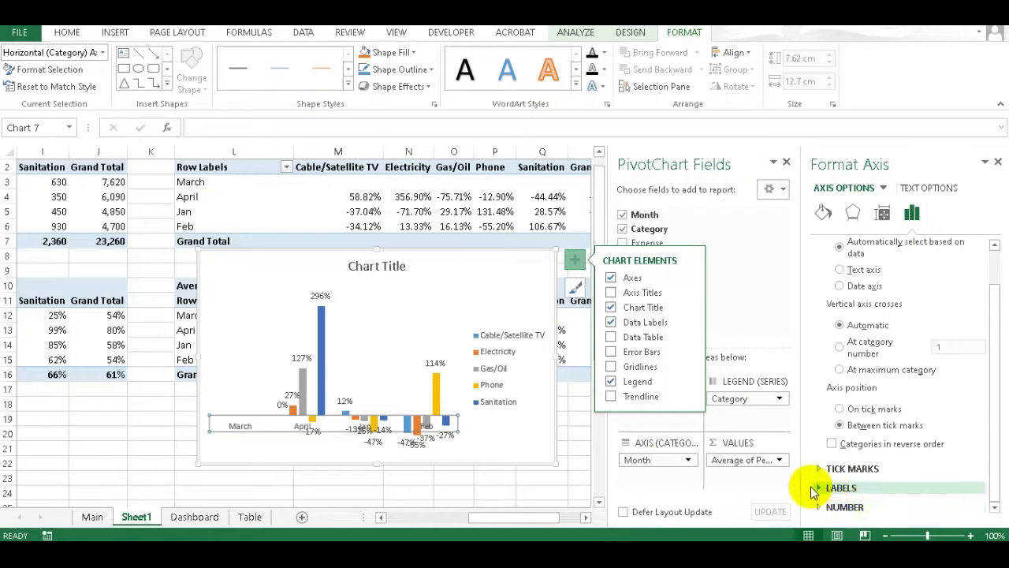
click(824, 488)
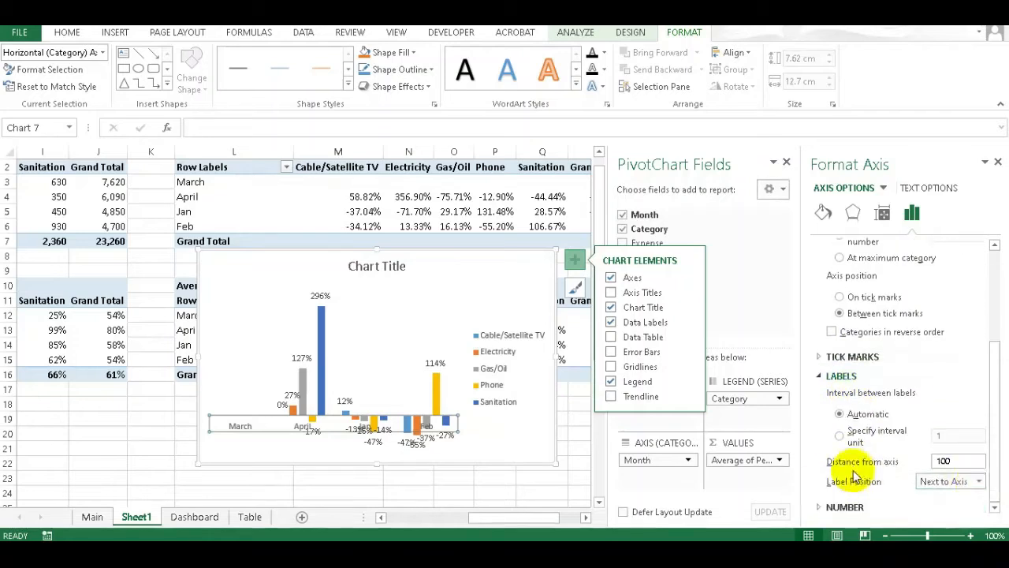
click(977, 483)
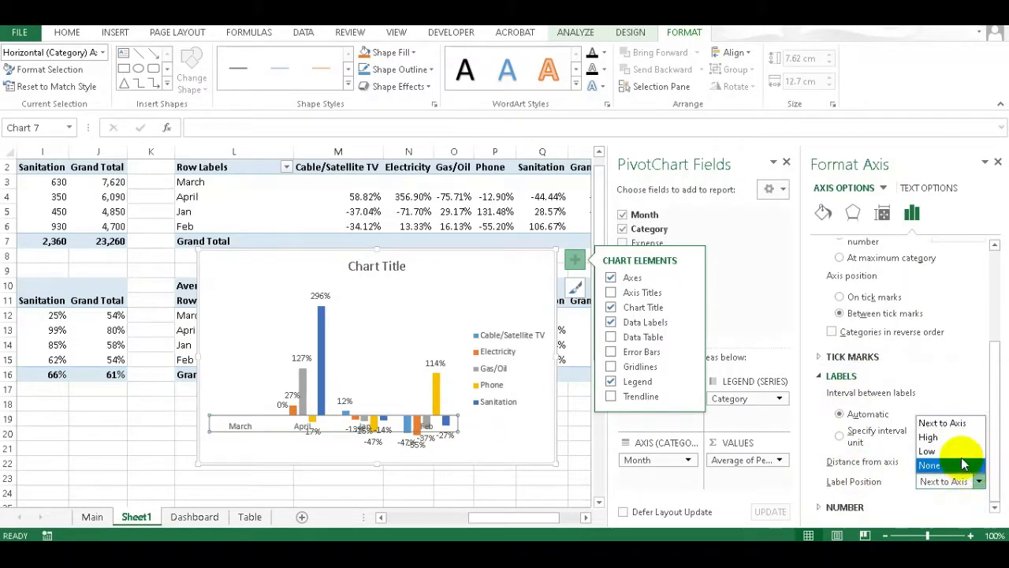
click(950, 450)
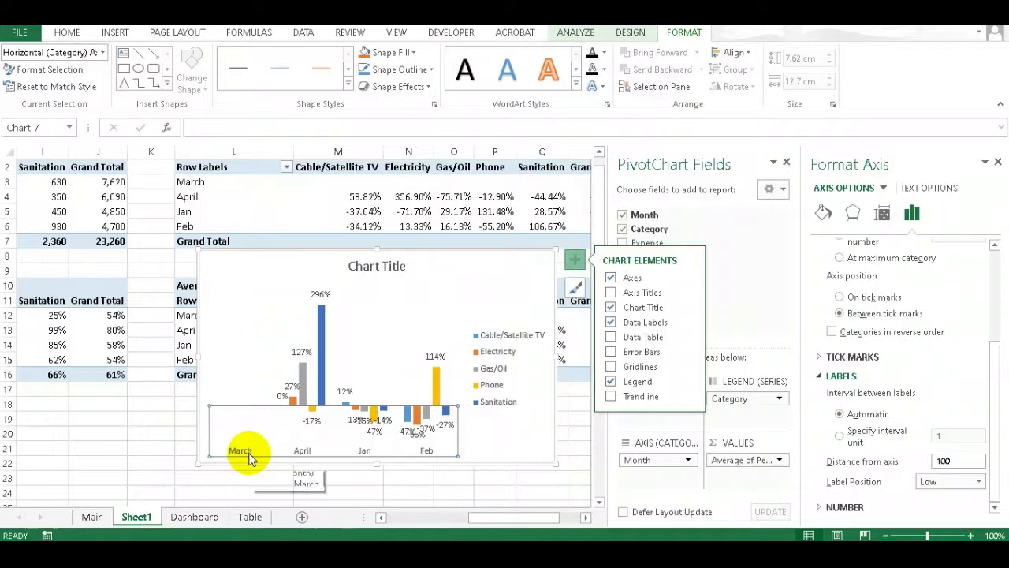
click(564, 478)
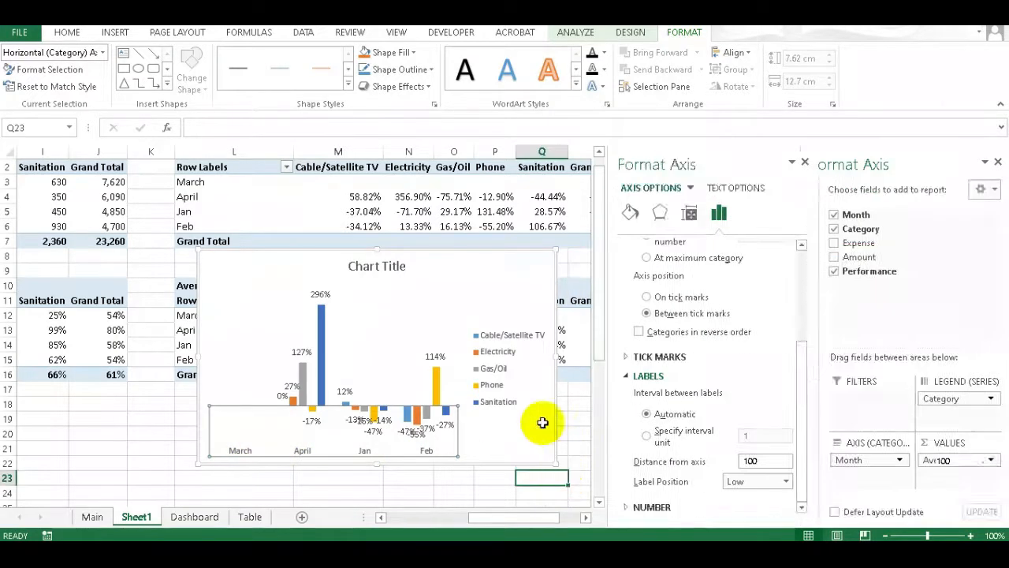
- Move the performance column chart from Sheet1 to the Dashboard, directly below the "Month on month changes" chart
click(552, 406)
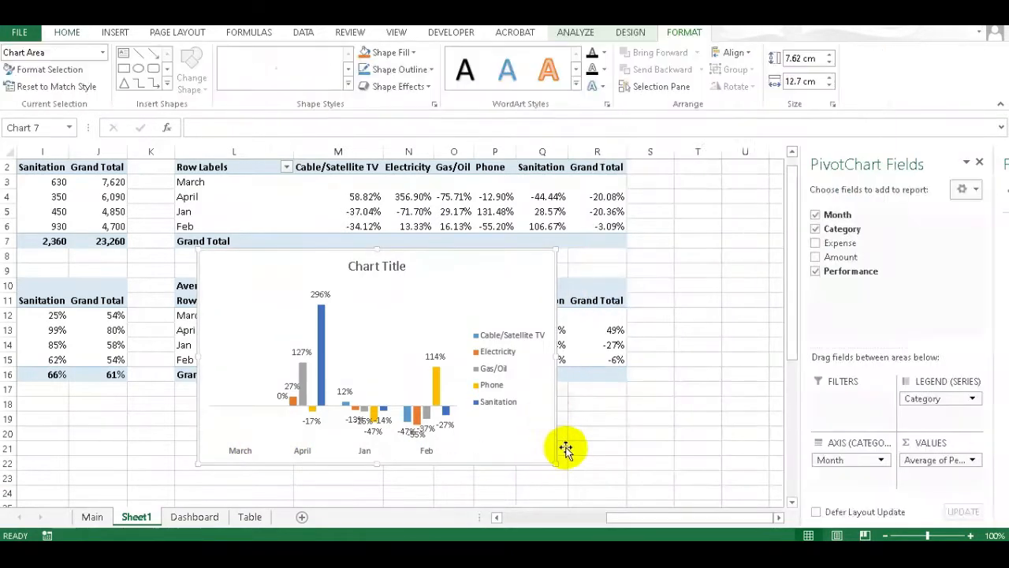
double_click(566, 450)
key(Delete)
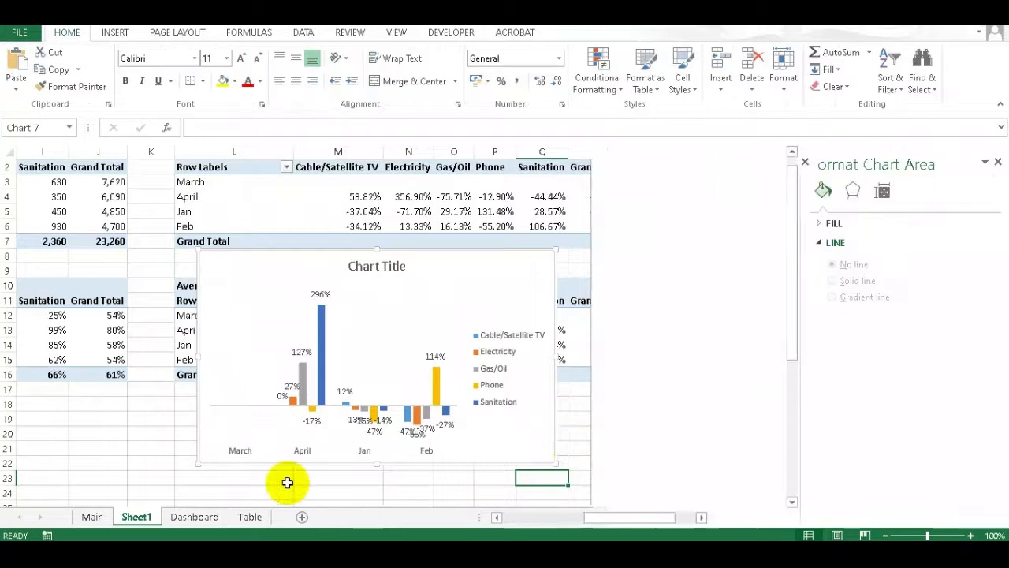
click(195, 519)
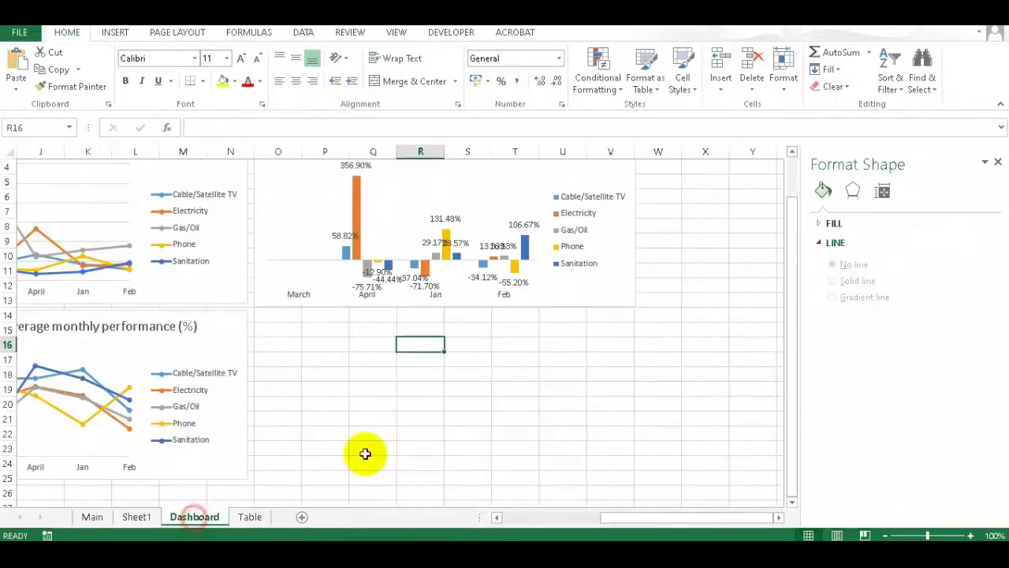
click(292, 331)
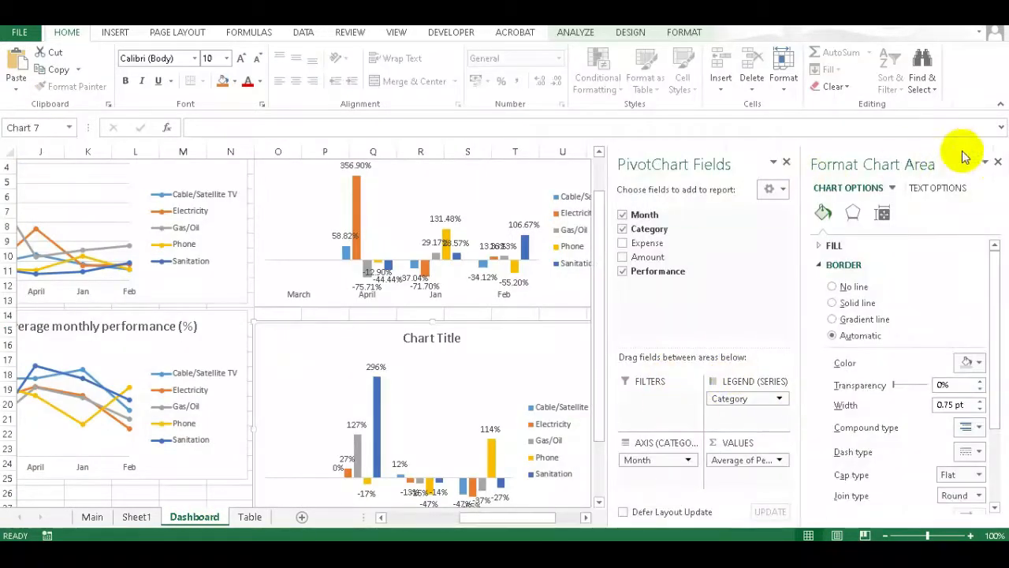
click(997, 162)
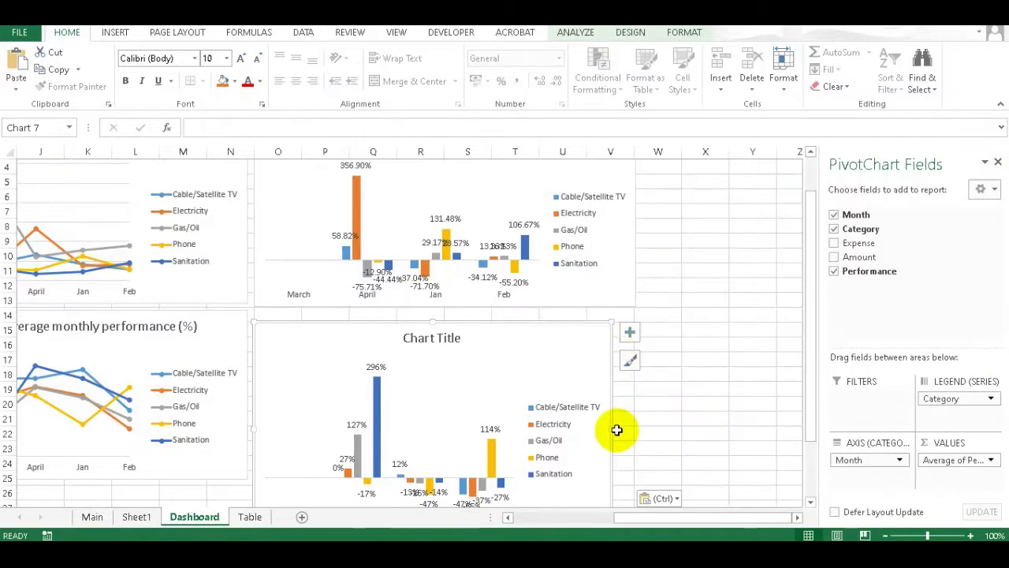
- Widen the moved chart to match the column chart above it and title it "Month on month percentage change"
drag(619, 425, 635, 427)
scroll(809, 340, up, 2)
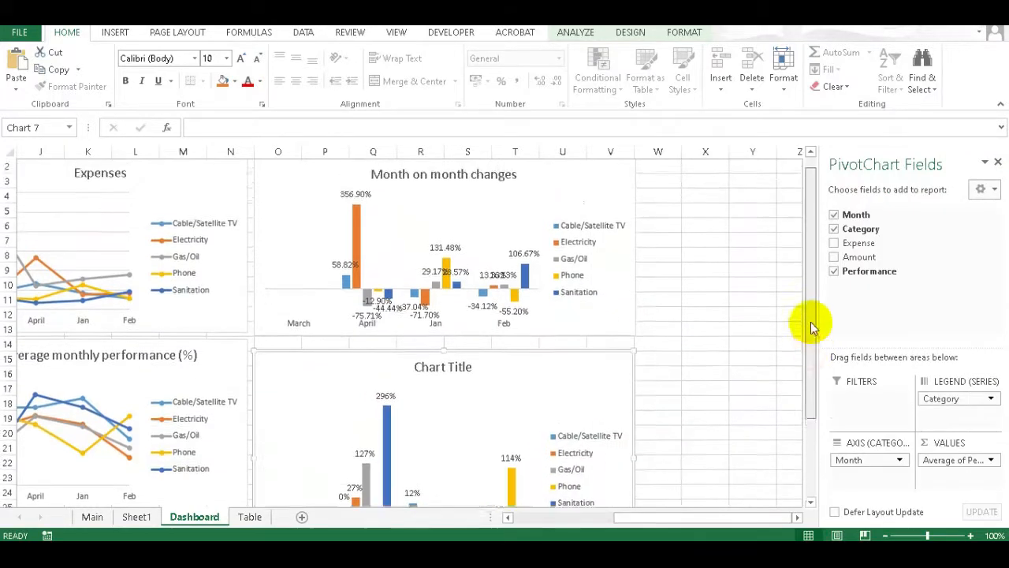
double_click(447, 428)
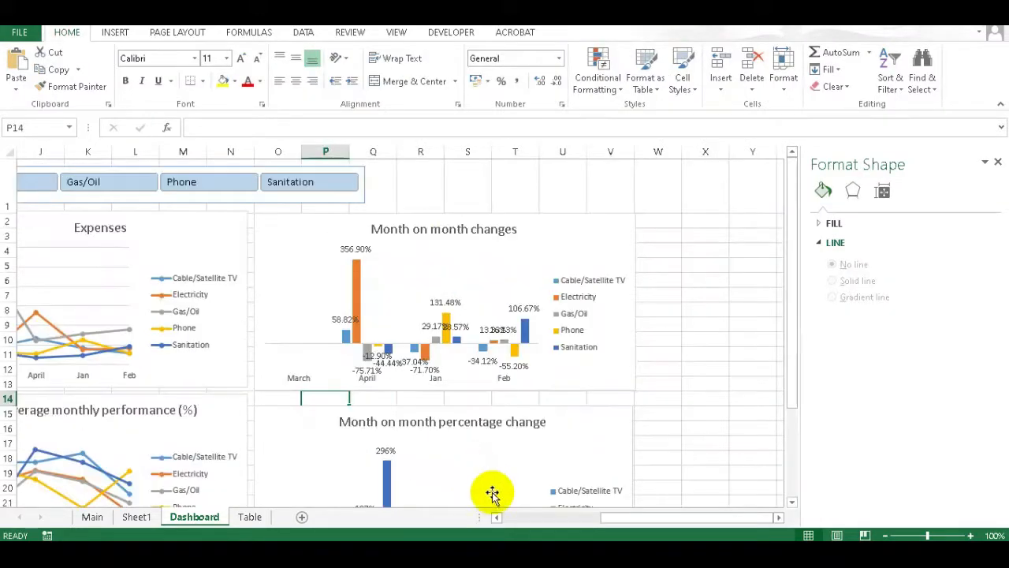
- Extend the expenses bar chart's lower edge down to the bottom of row 25 on the Dashboard
scroll(497, 493, down, 1)
drag(654, 517, 615, 533)
click(761, 446)
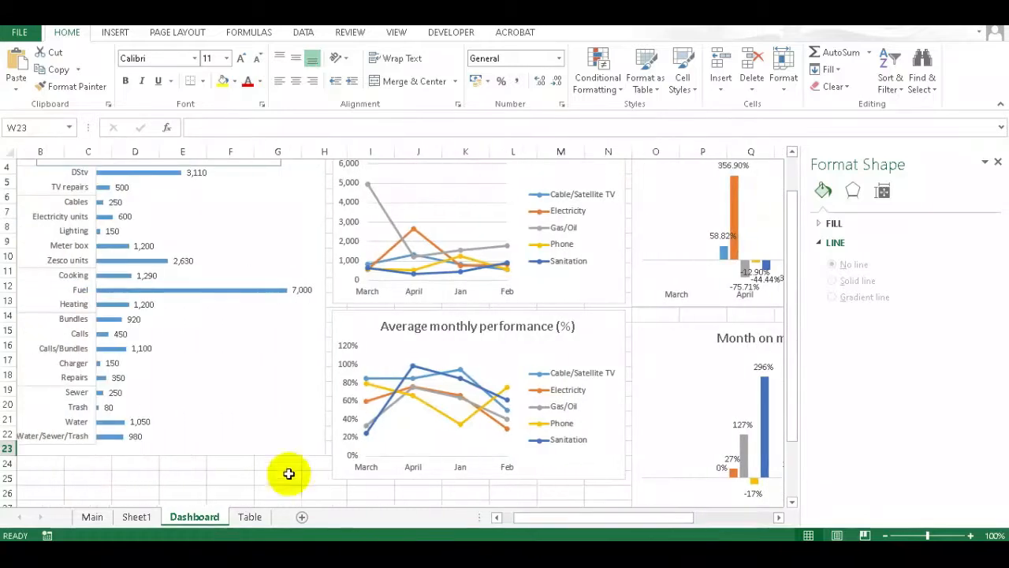
click(264, 441)
double_click(148, 457)
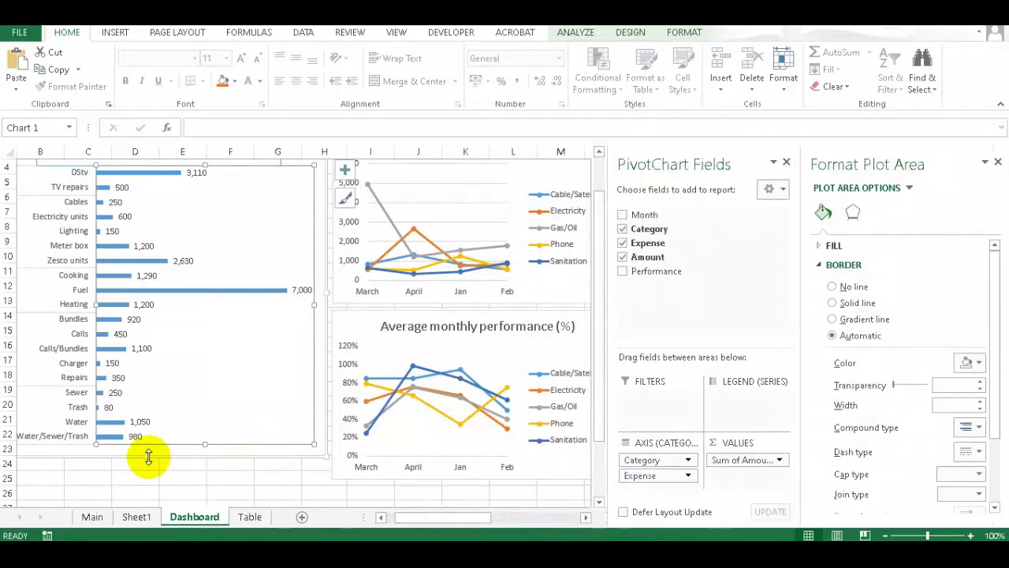
drag(149, 456, 150, 489)
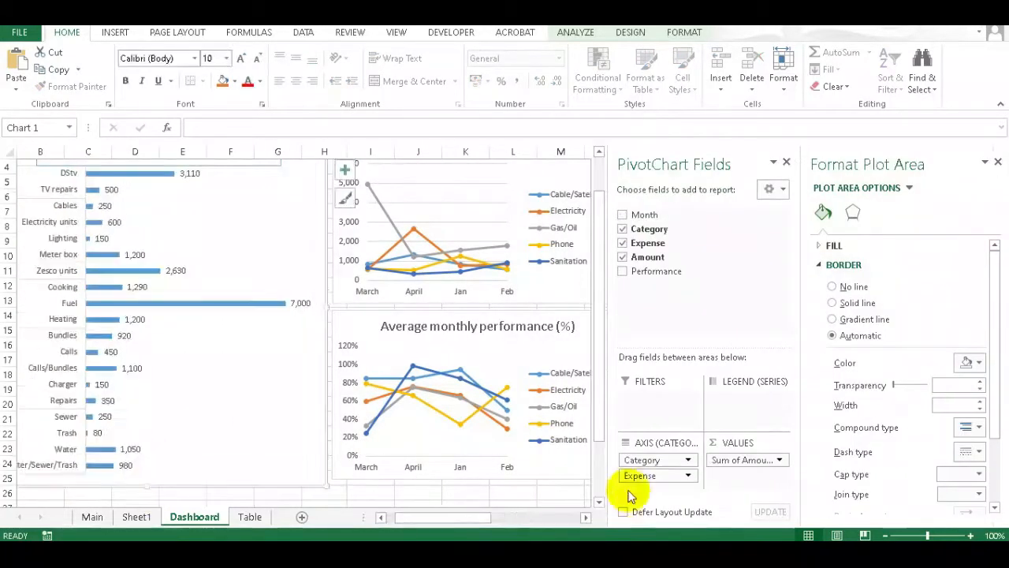
click(997, 161)
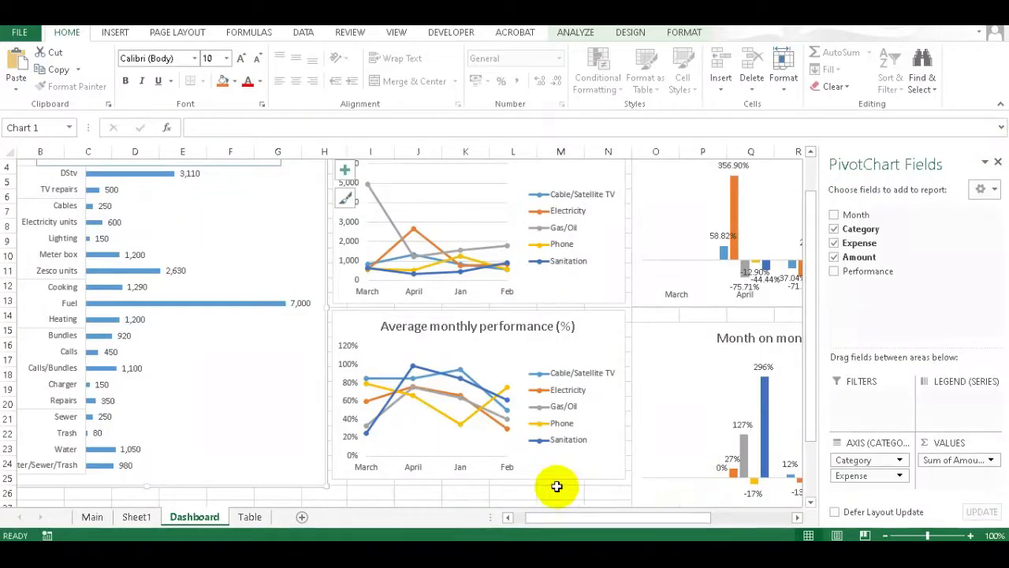
- Align the lower edges of the "Month on month percentage change" and "Average monthly performance (%)" charts with the bottom of row 25
click(690, 495)
scroll(733, 488, down, 2)
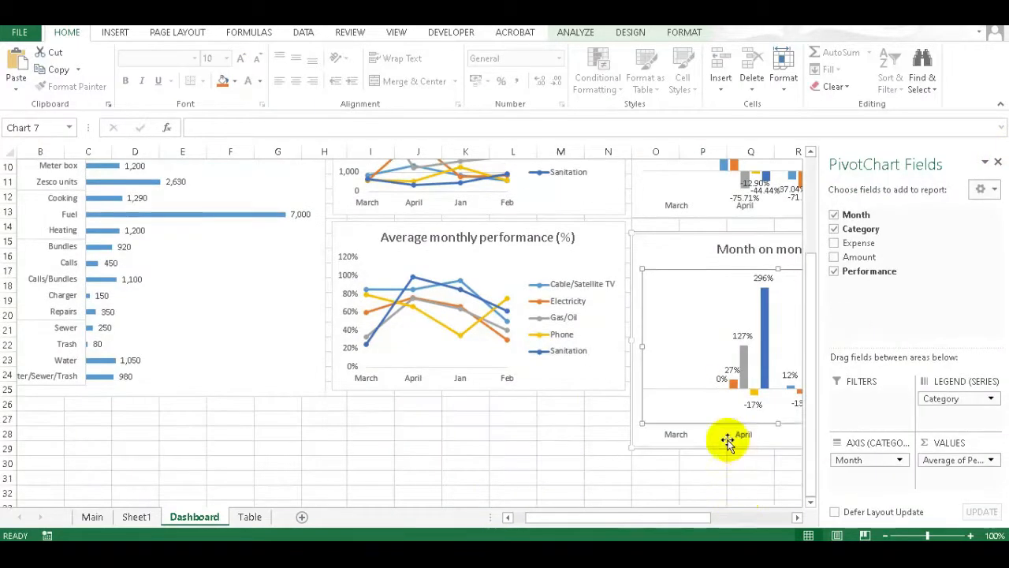
click(732, 444)
drag(664, 515, 722, 514)
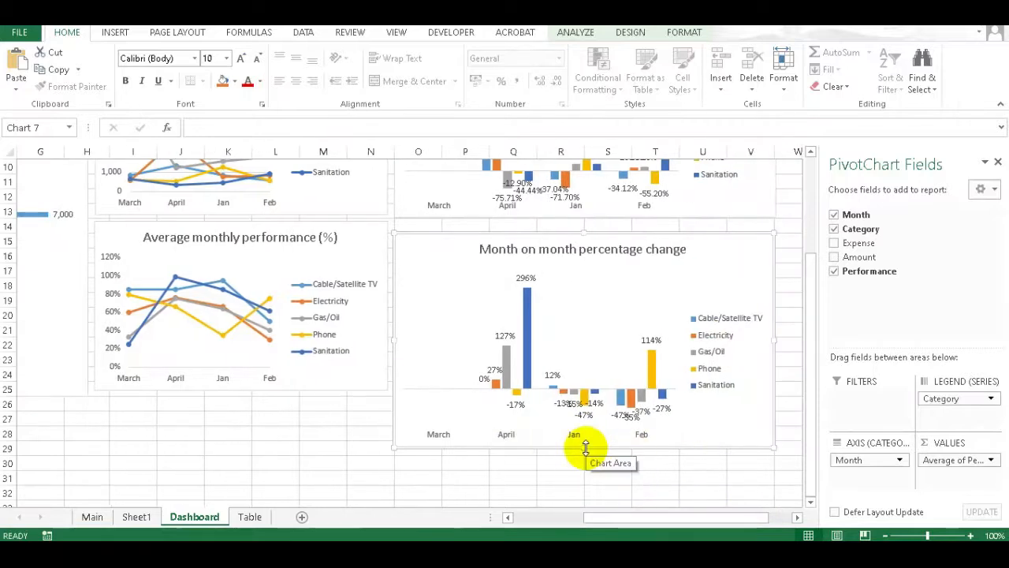
drag(585, 447, 582, 397)
click(340, 390)
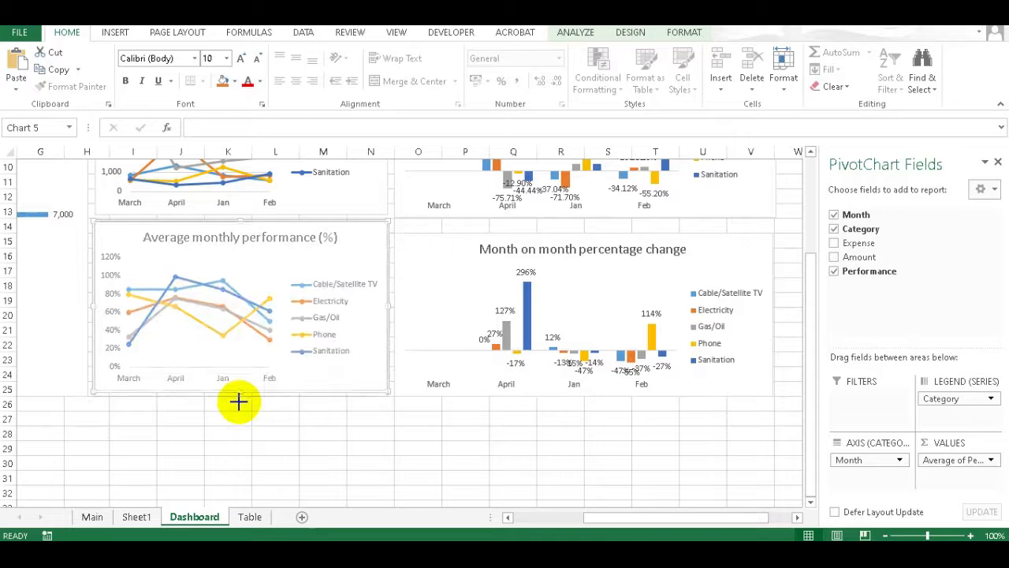
click(324, 447)
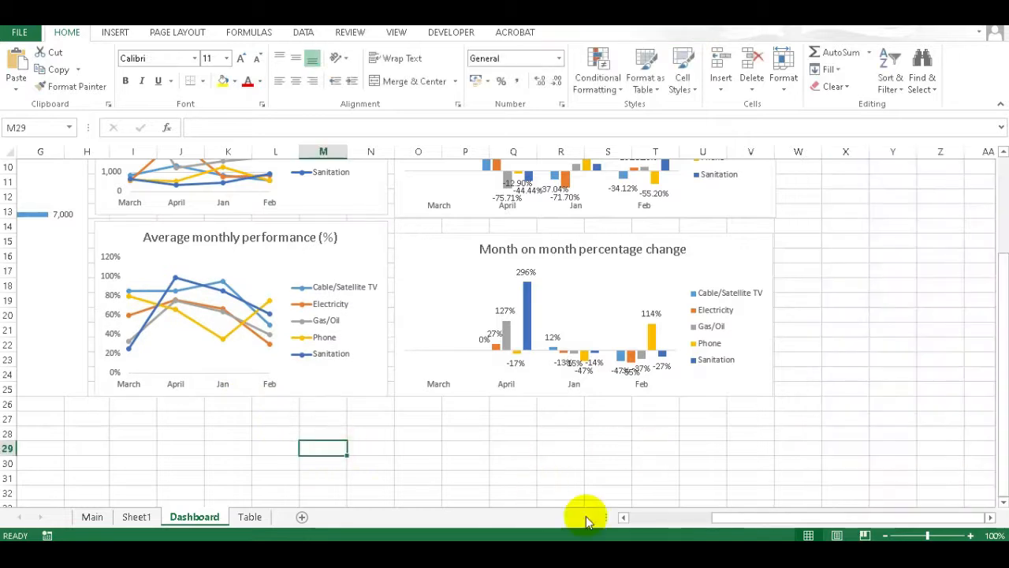
- Filter the Dashboard by Cable/Satellite TV and by Electricity with the category slicer to check which charts respond
drag(774, 513, 702, 513)
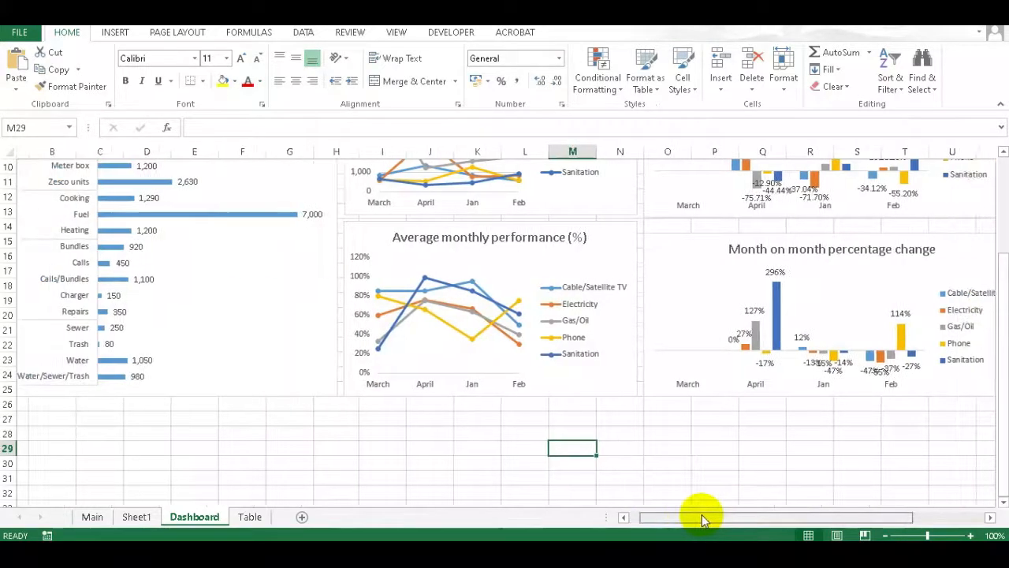
scroll(662, 389, up, 2)
scroll(662, 389, up, 1)
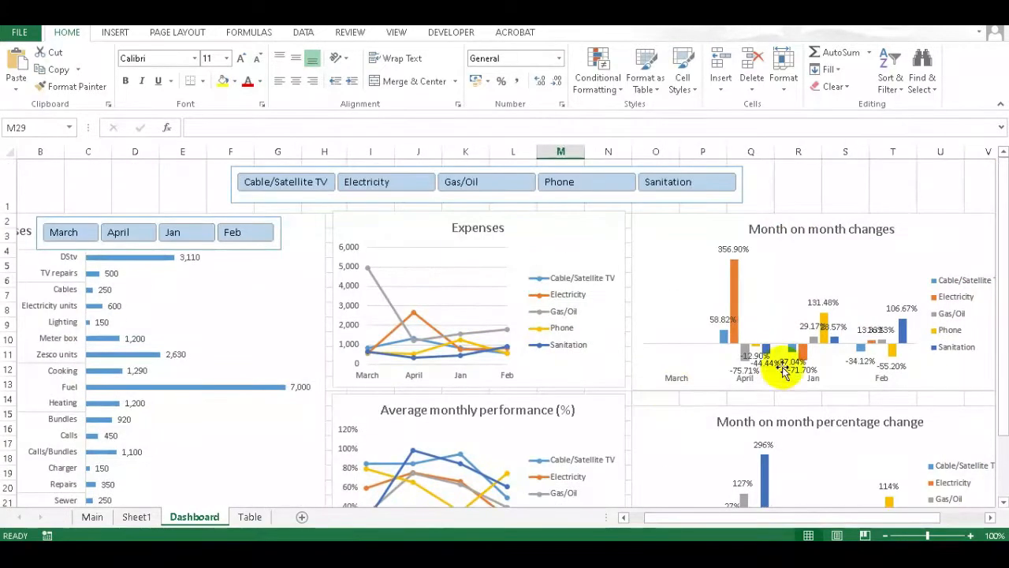
scroll(847, 391, down, 1)
scroll(848, 392, down, 1)
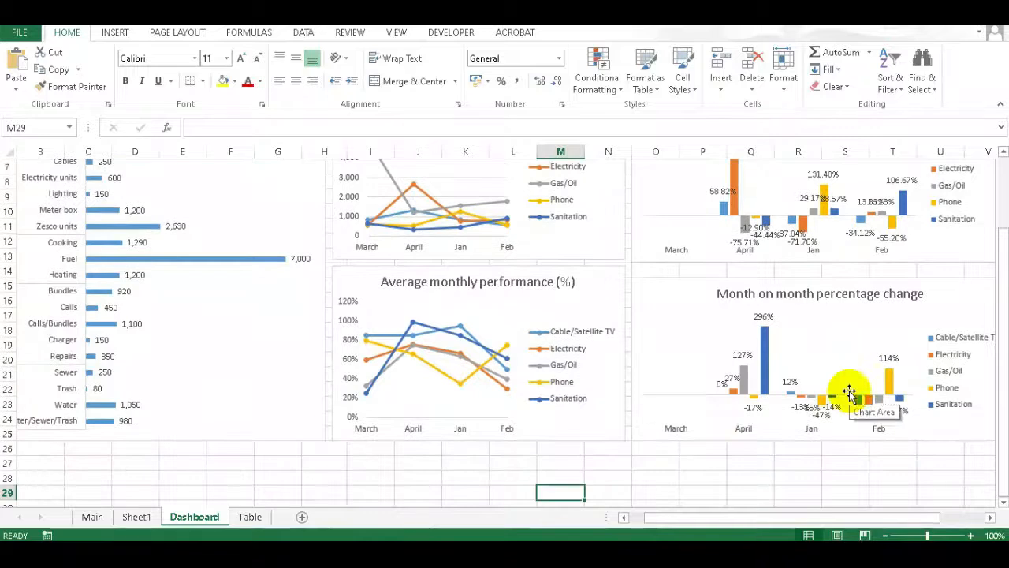
scroll(581, 345, up, 2)
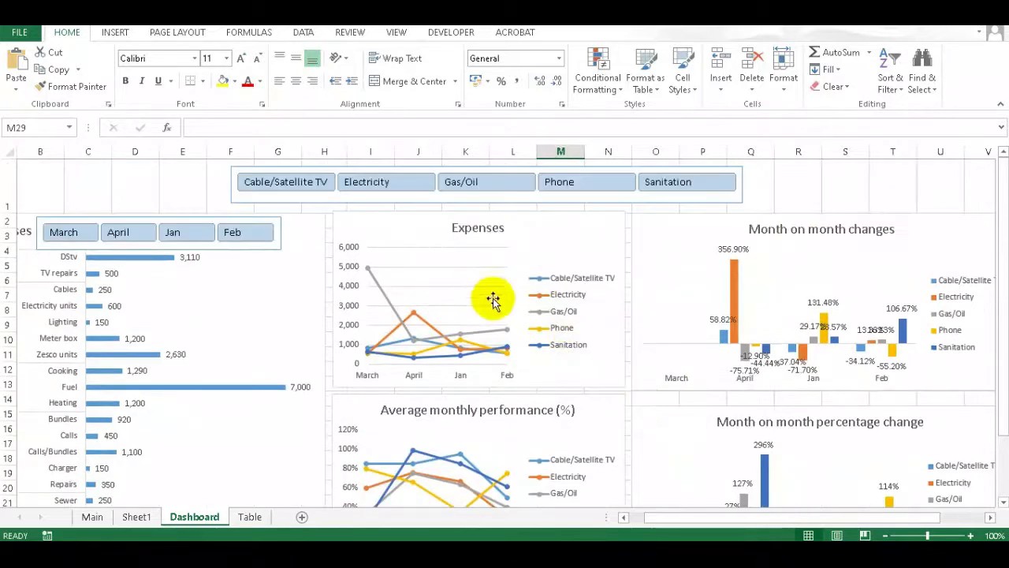
click(303, 182)
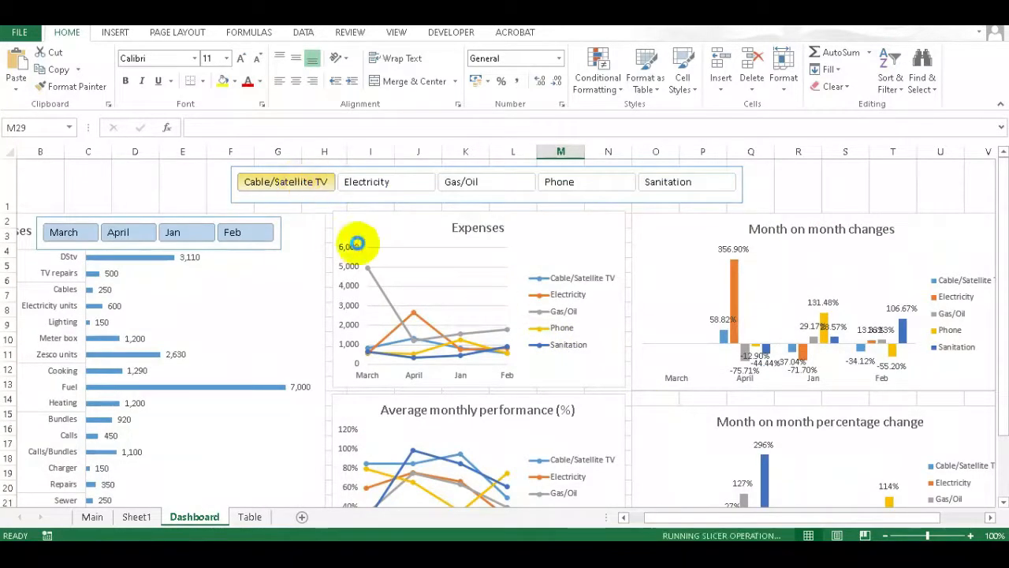
scroll(584, 347, down, 1)
scroll(581, 345, up, 1)
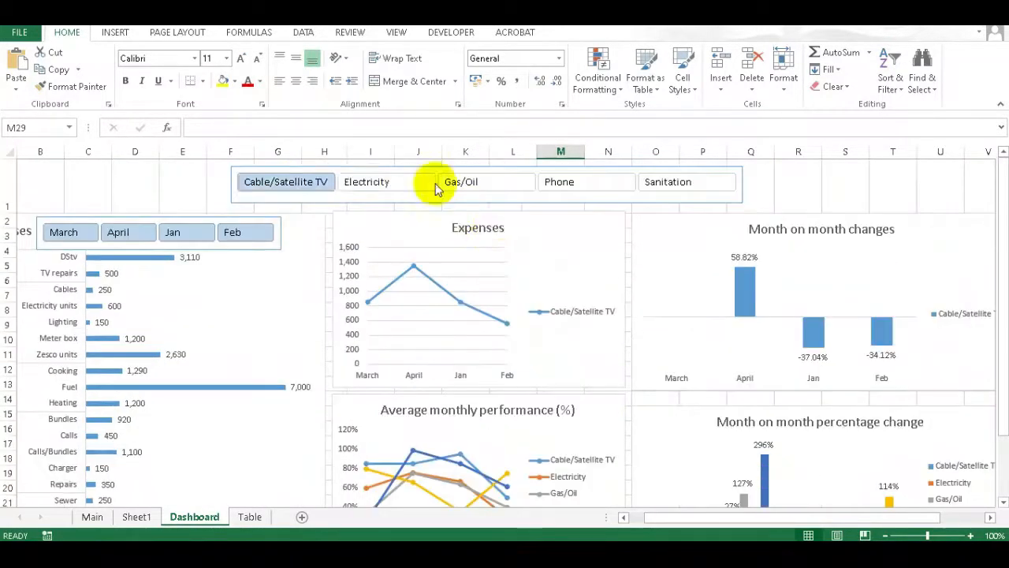
click(412, 185)
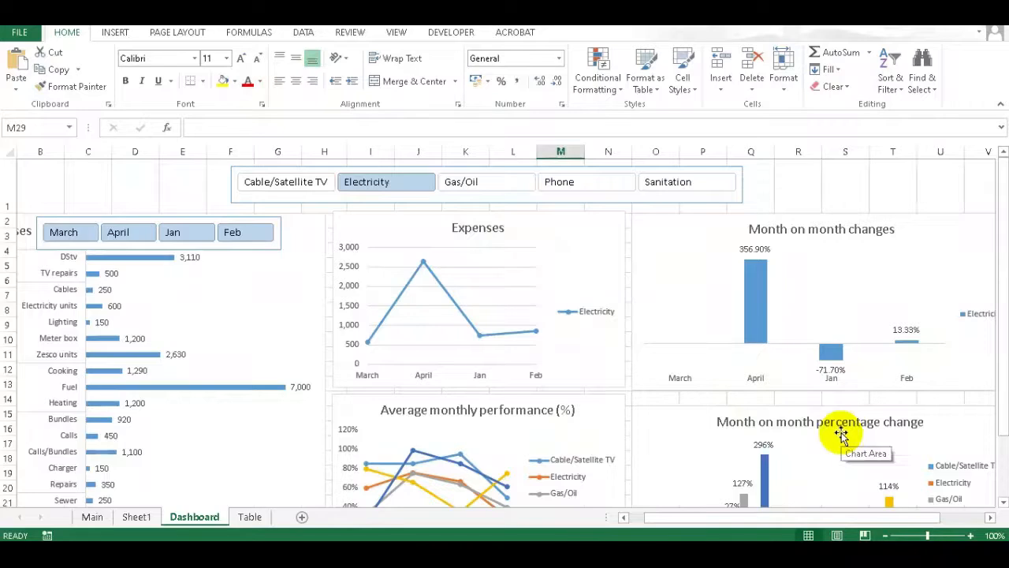
scroll(840, 433, down, 1)
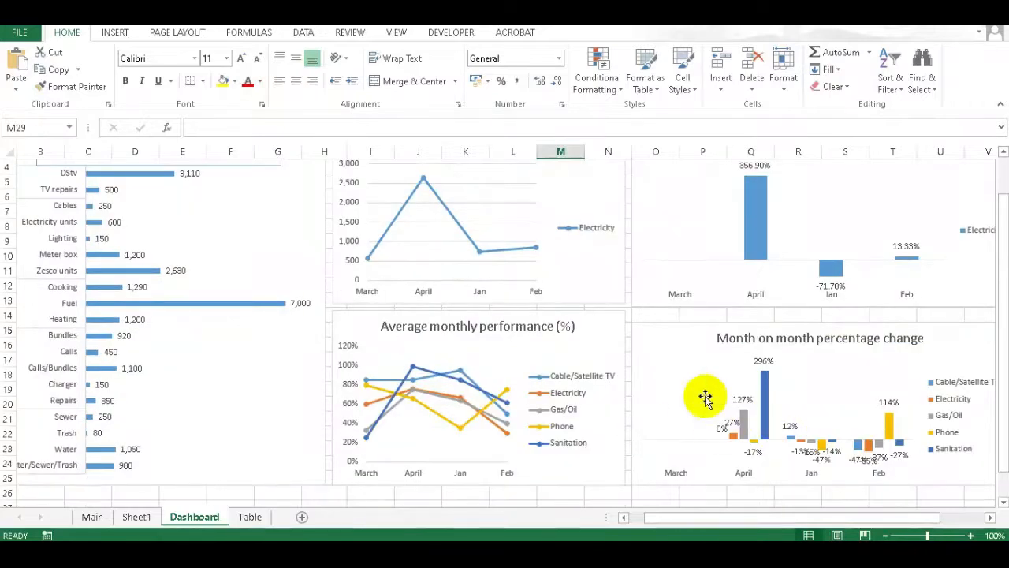
scroll(608, 360, up, 1)
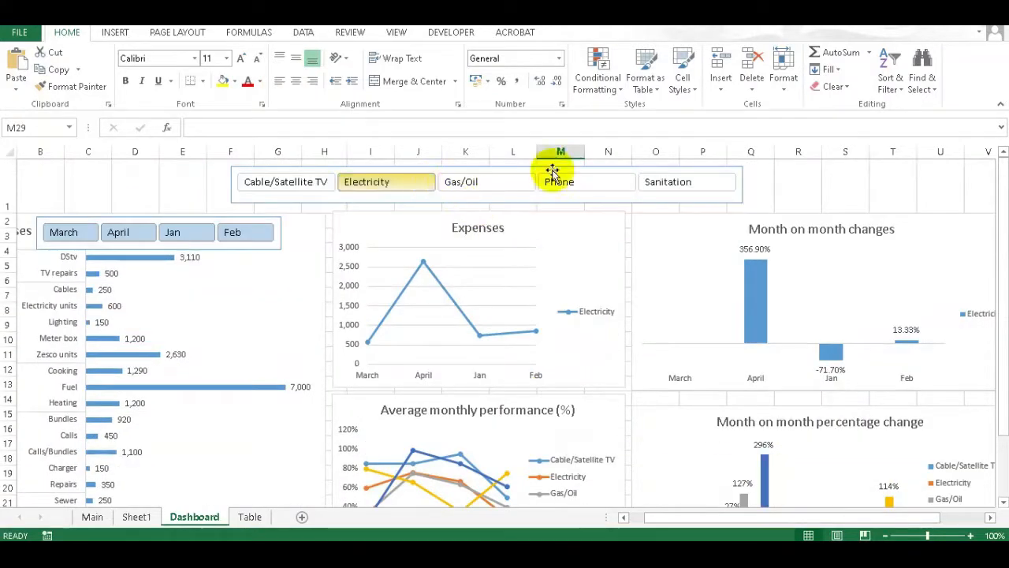
click(745, 181)
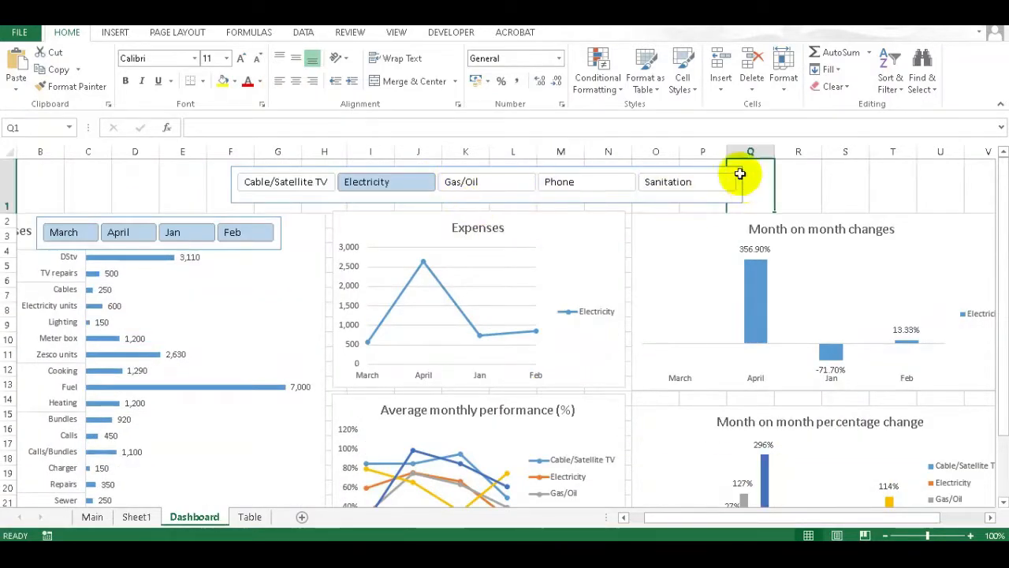
right_click(740, 174)
click(732, 169)
right_click(707, 178)
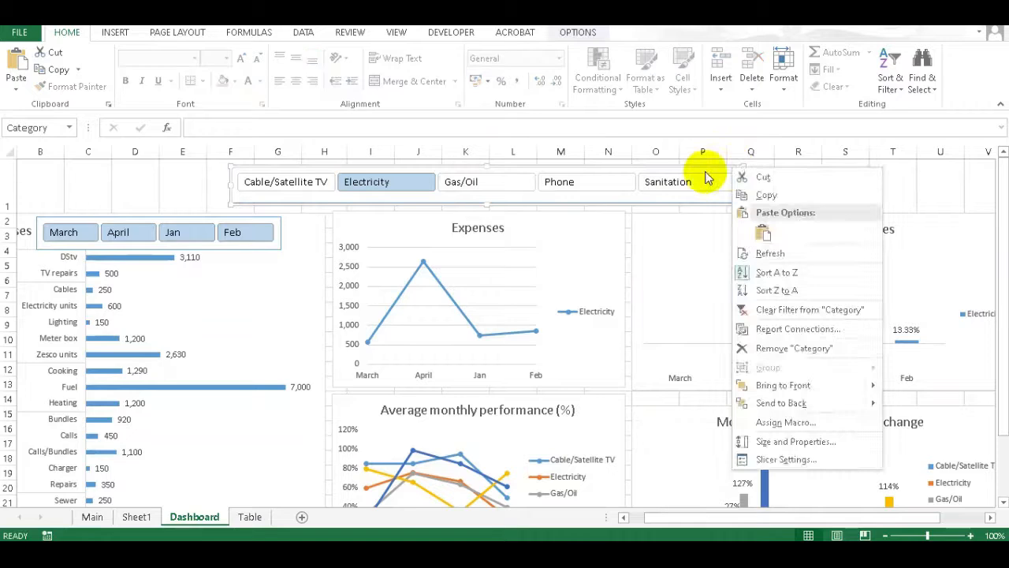
click(913, 202)
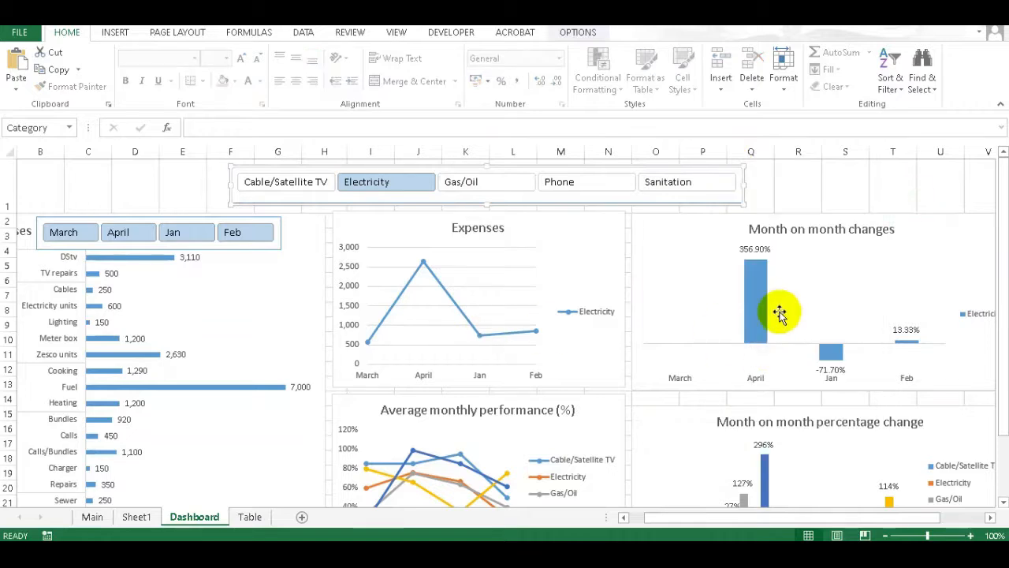
- Switch the category slicer to Phone and to Sanitation to compare how the Dashboard charts react
click(633, 421)
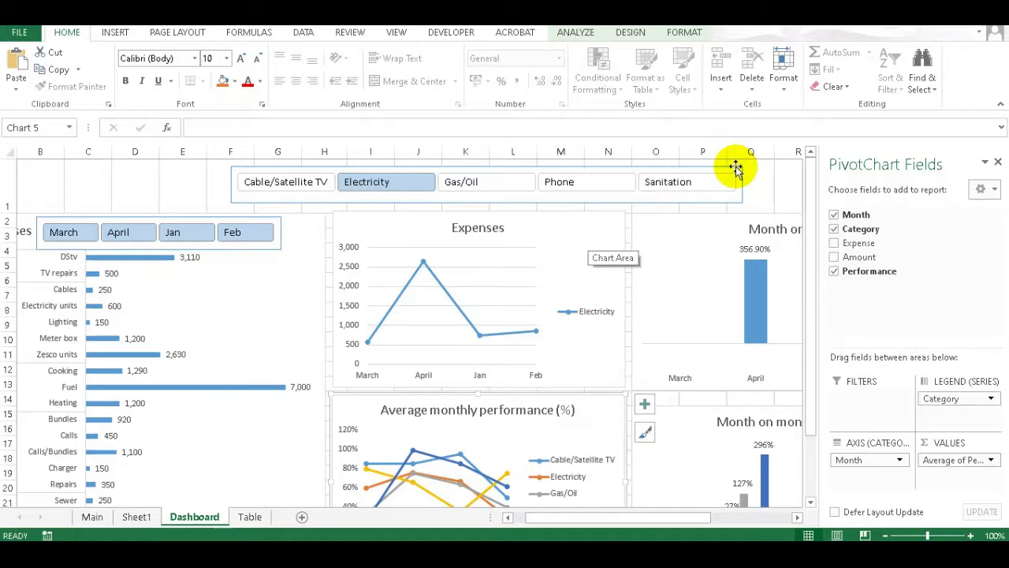
click(707, 405)
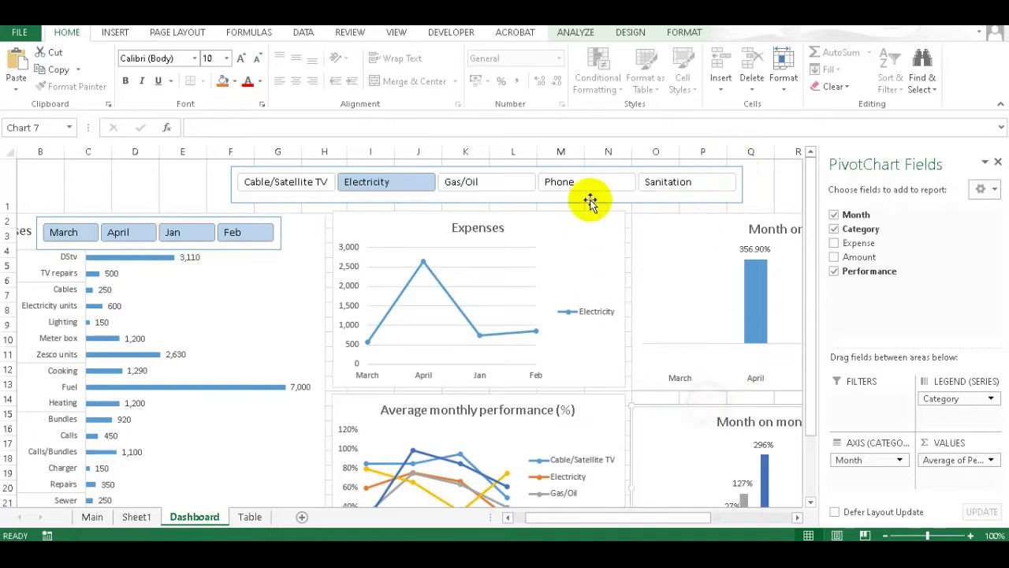
click(576, 188)
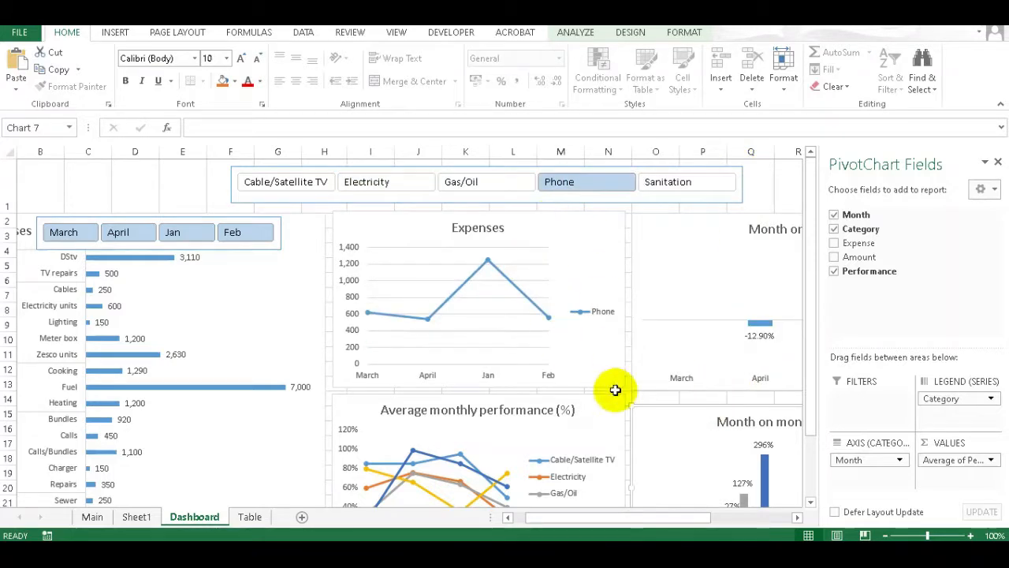
click(998, 163)
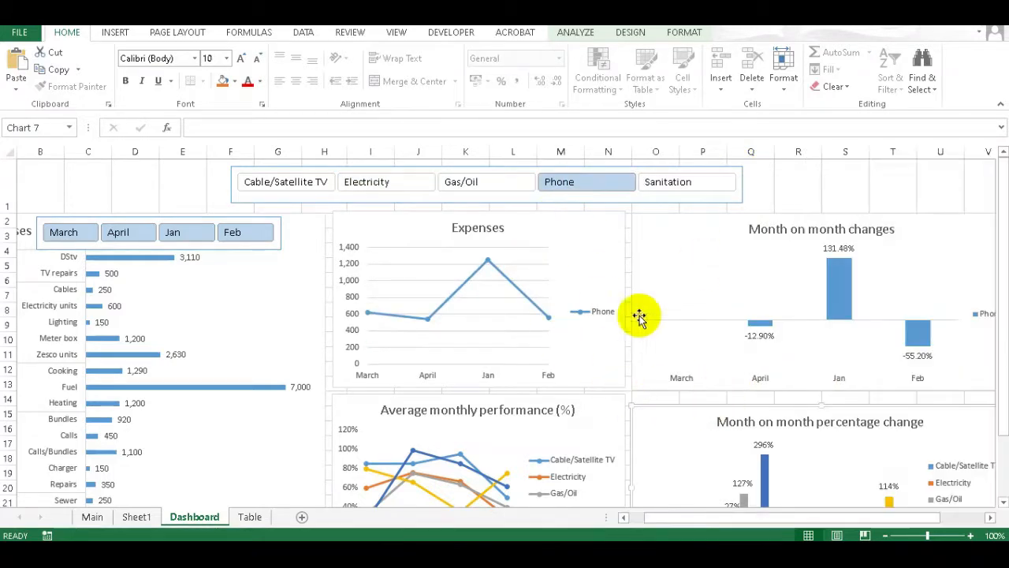
click(579, 262)
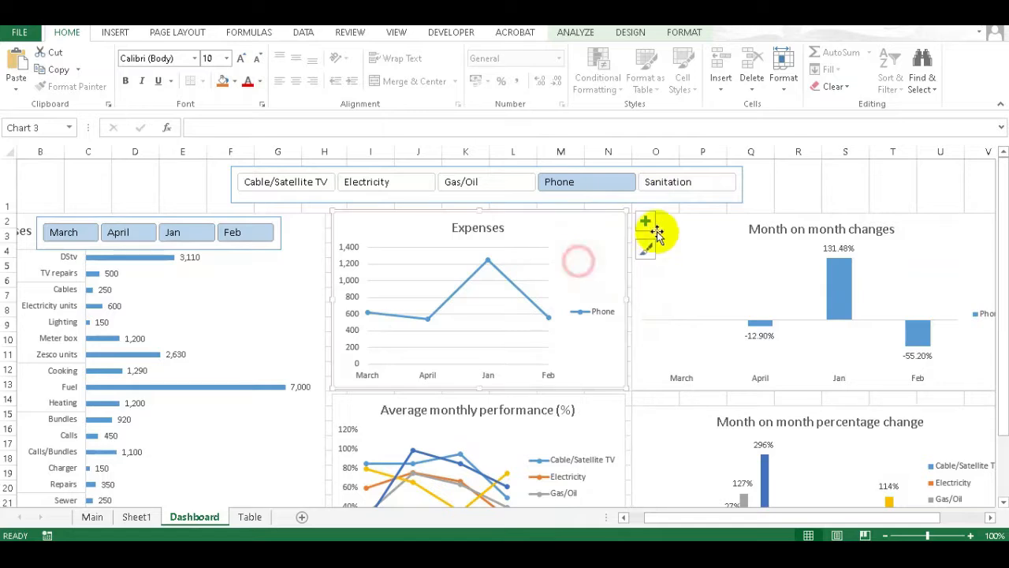
click(682, 183)
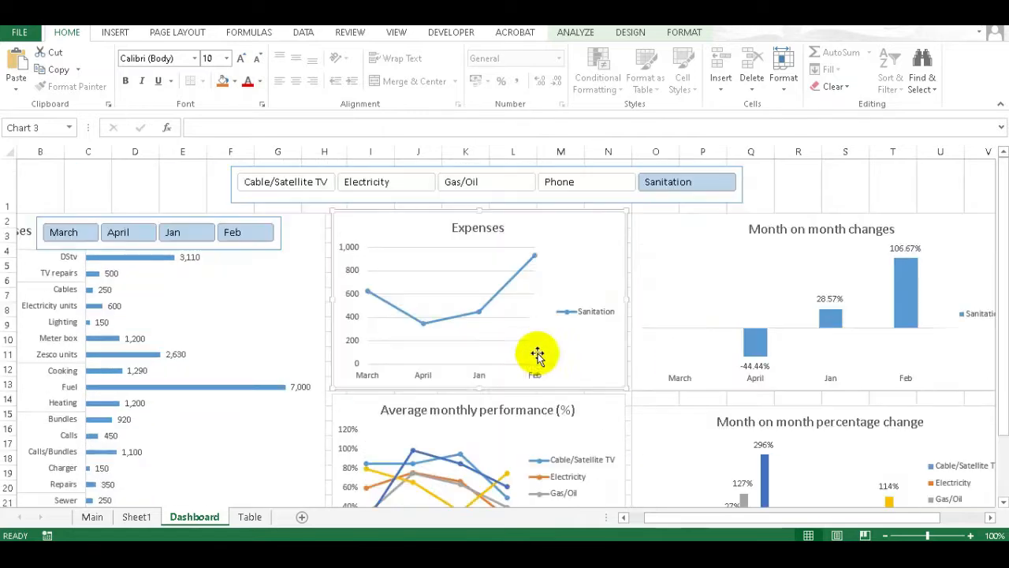
- Connect the category slicer to PivotTable3 and PivotTable4 as well through its report connections
click(742, 195)
right_click(742, 196)
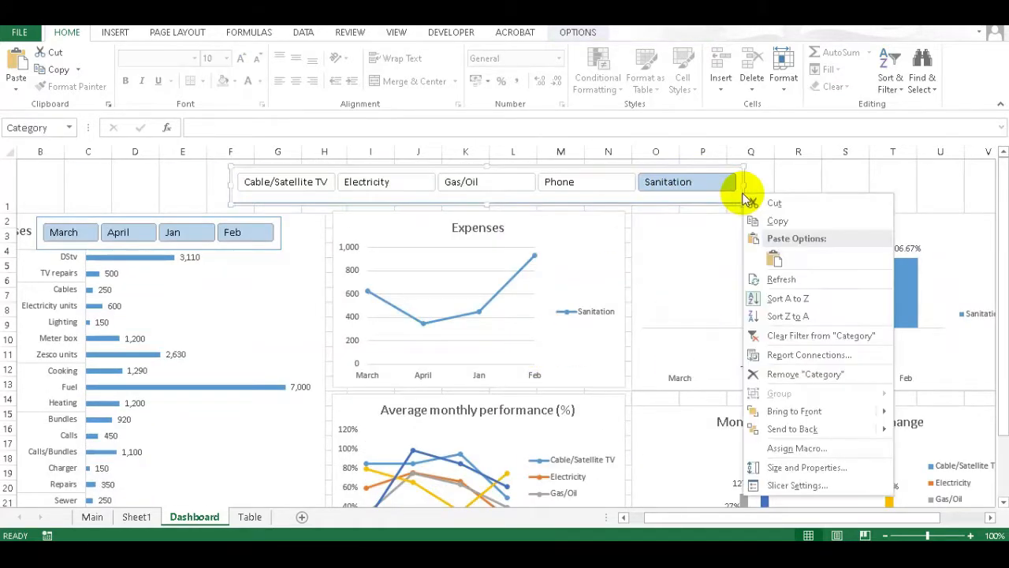
click(810, 355)
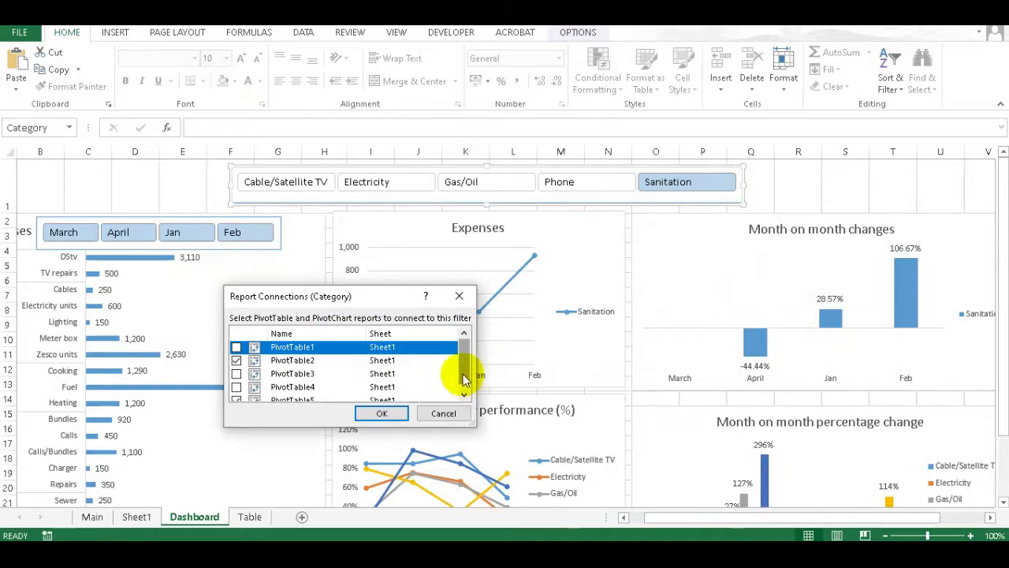
scroll(465, 376, down, 1)
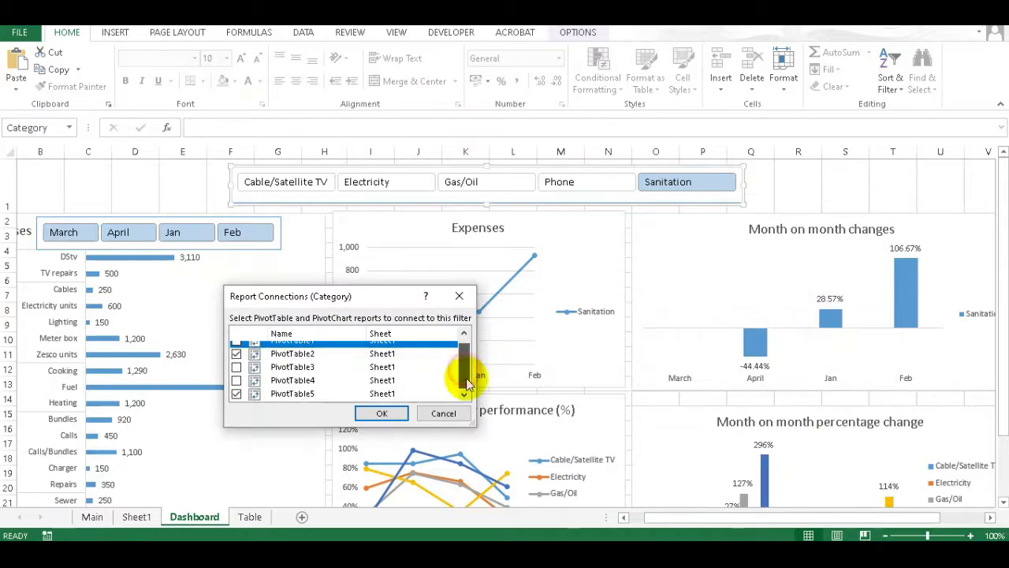
click(237, 367)
click(236, 381)
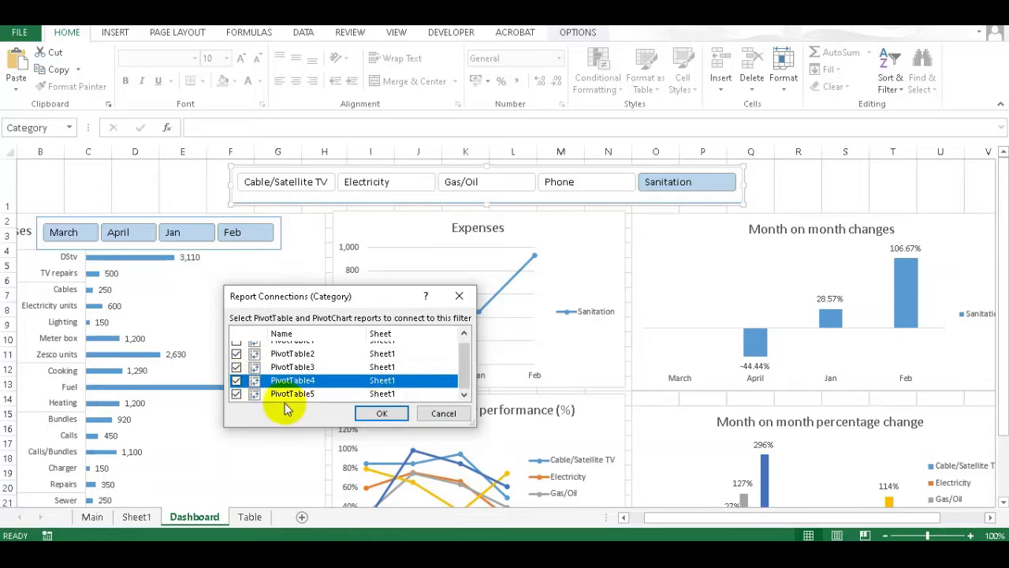
click(378, 413)
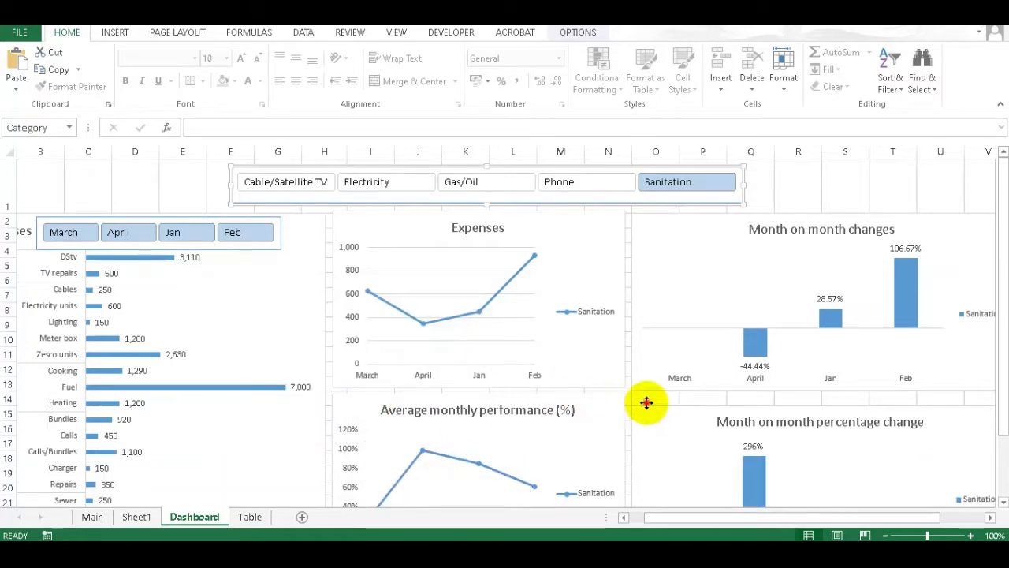
- Filter the Dashboard by Phone with the category slicer and check how the upper and lower charts respond
click(646, 402)
scroll(643, 402, down, 3)
scroll(641, 406, up, 3)
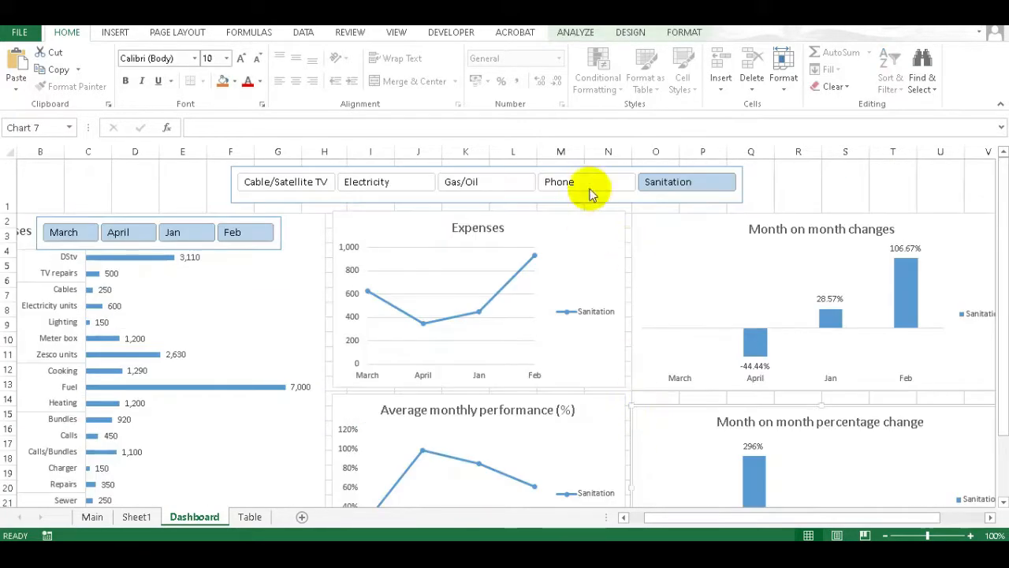
click(589, 188)
scroll(650, 362, down, 3)
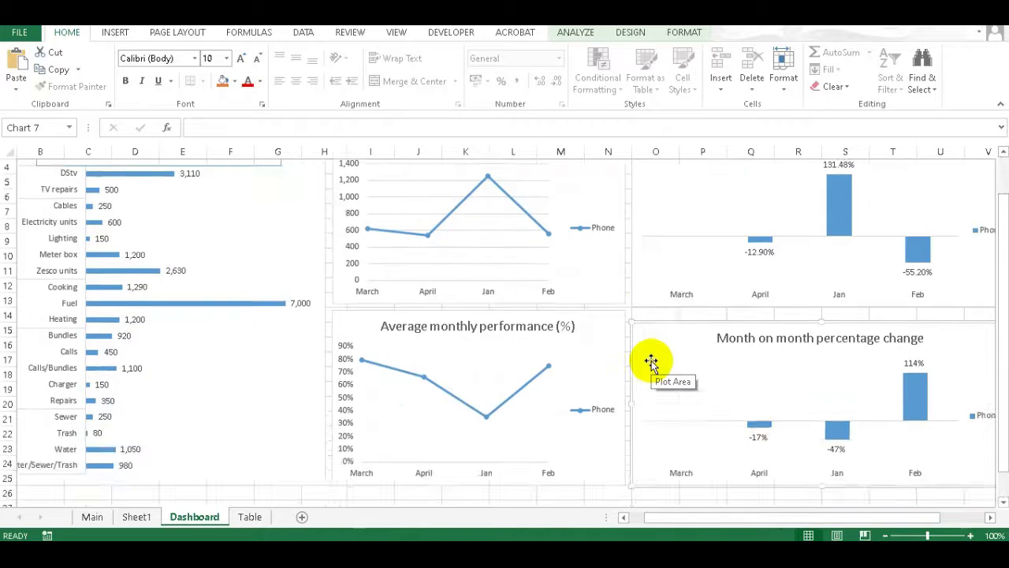
scroll(651, 362, up, 3)
- Switch the category slicer to Gas/Oil, Electricity and Sanitation to compare how the Dashboard charts react
click(493, 182)
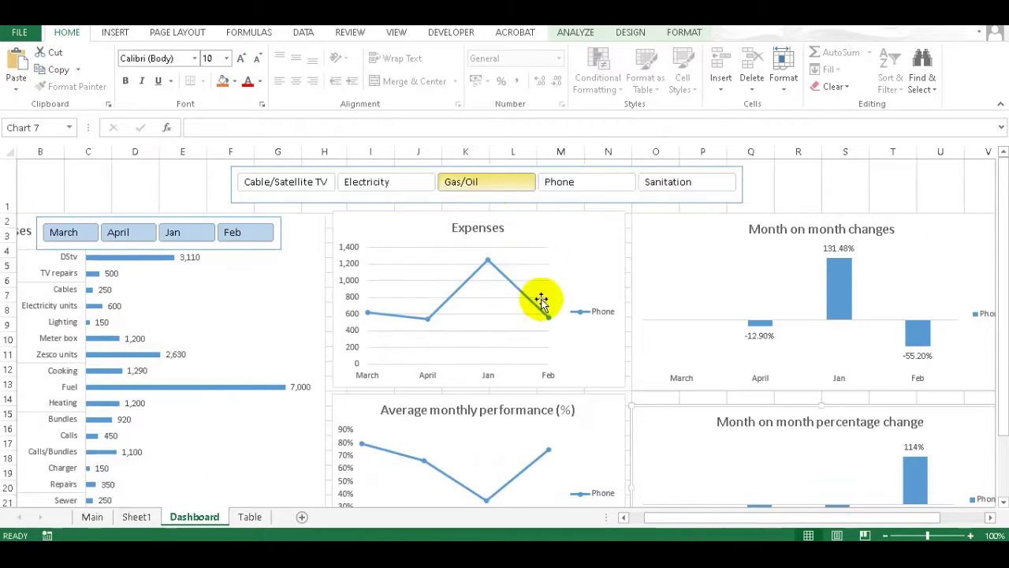
click(387, 181)
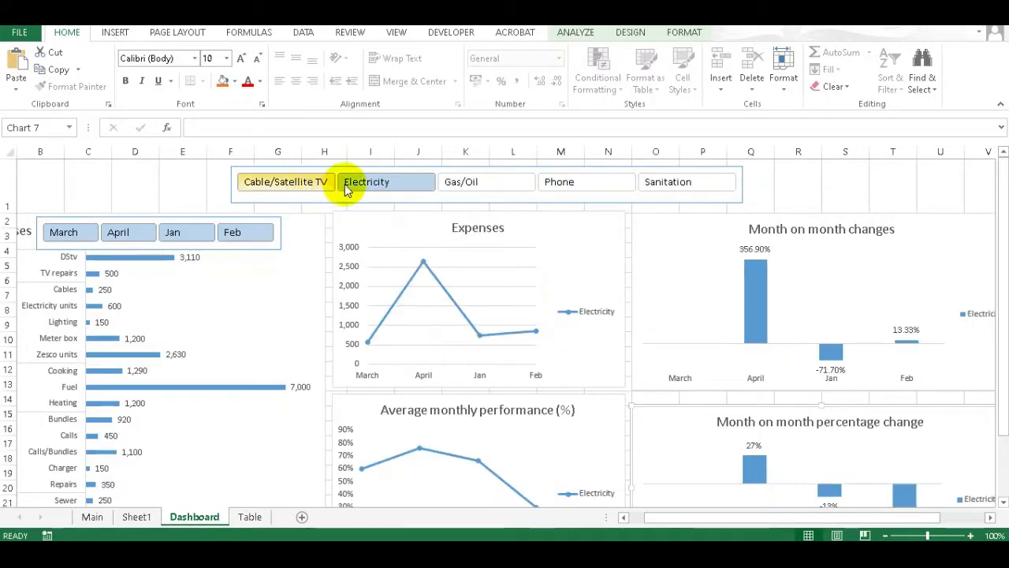
click(669, 182)
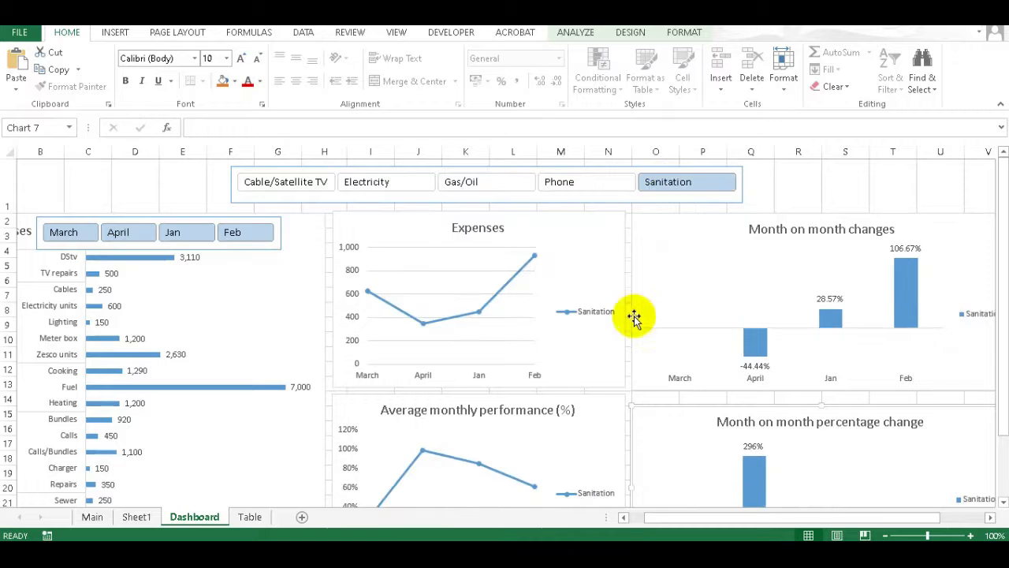
scroll(754, 444, down, 1)
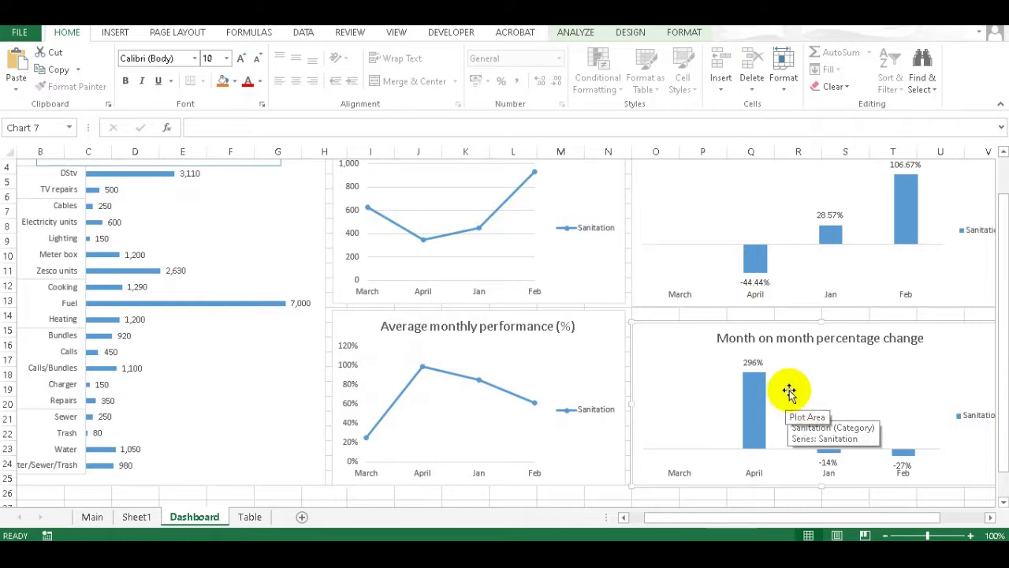
scroll(789, 383, up, 1)
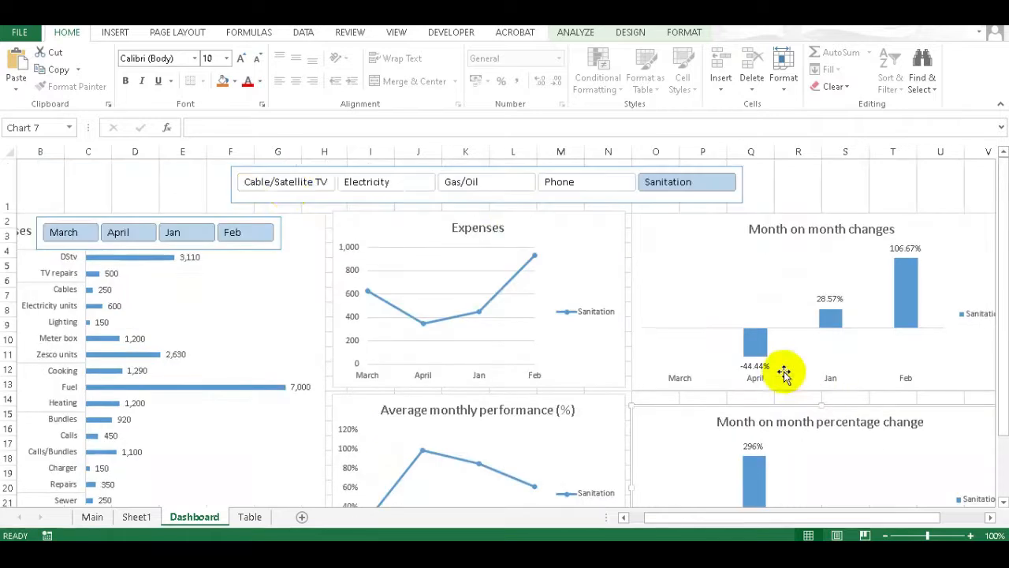
- Select all categories from Cable/Satellite TV through Sanitation in the category slicer and review the charts
shift+click(287, 187)
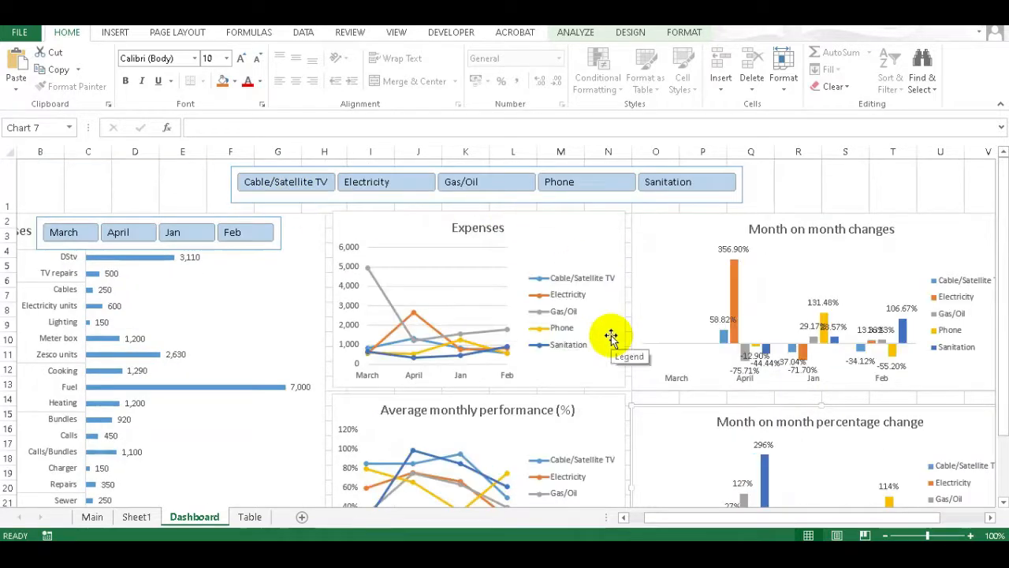
scroll(611, 337, down, 1)
scroll(563, 321, up, 1)
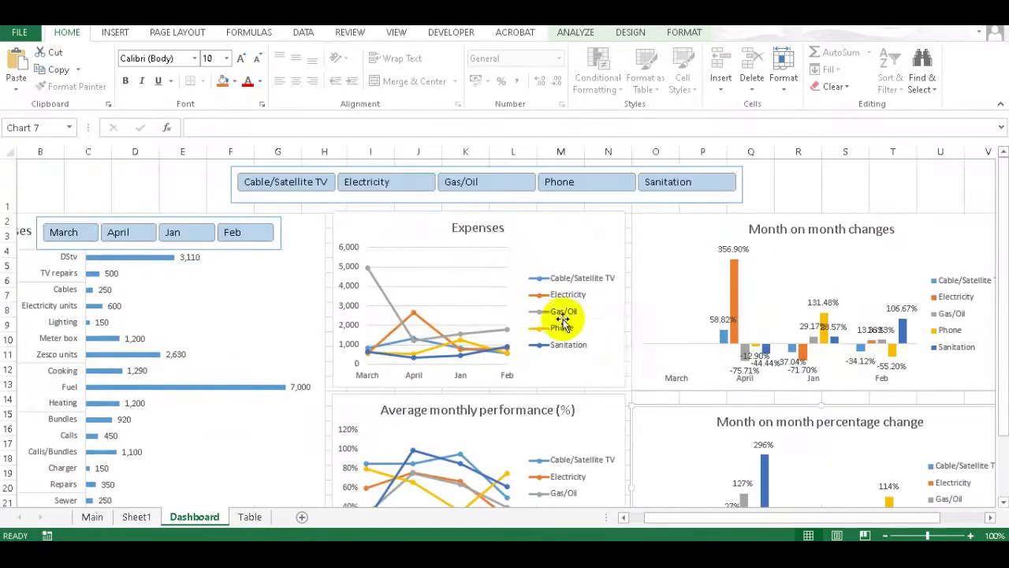